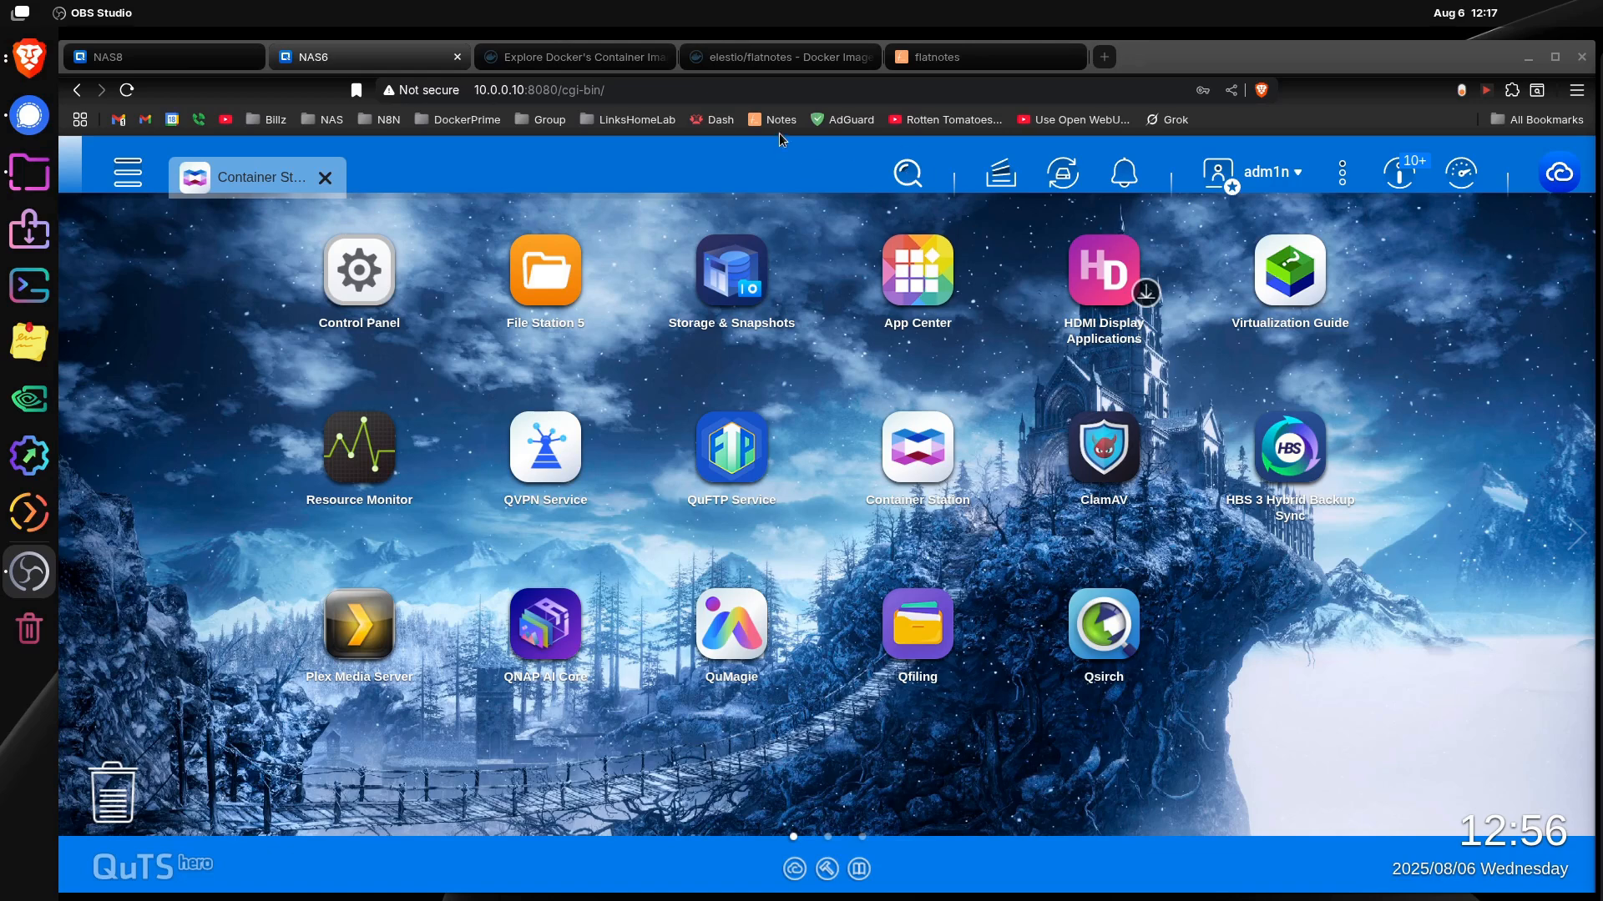
Step: Switch to flatnotes and start a new note titled MY NEW NOTE
left_click(978, 58)
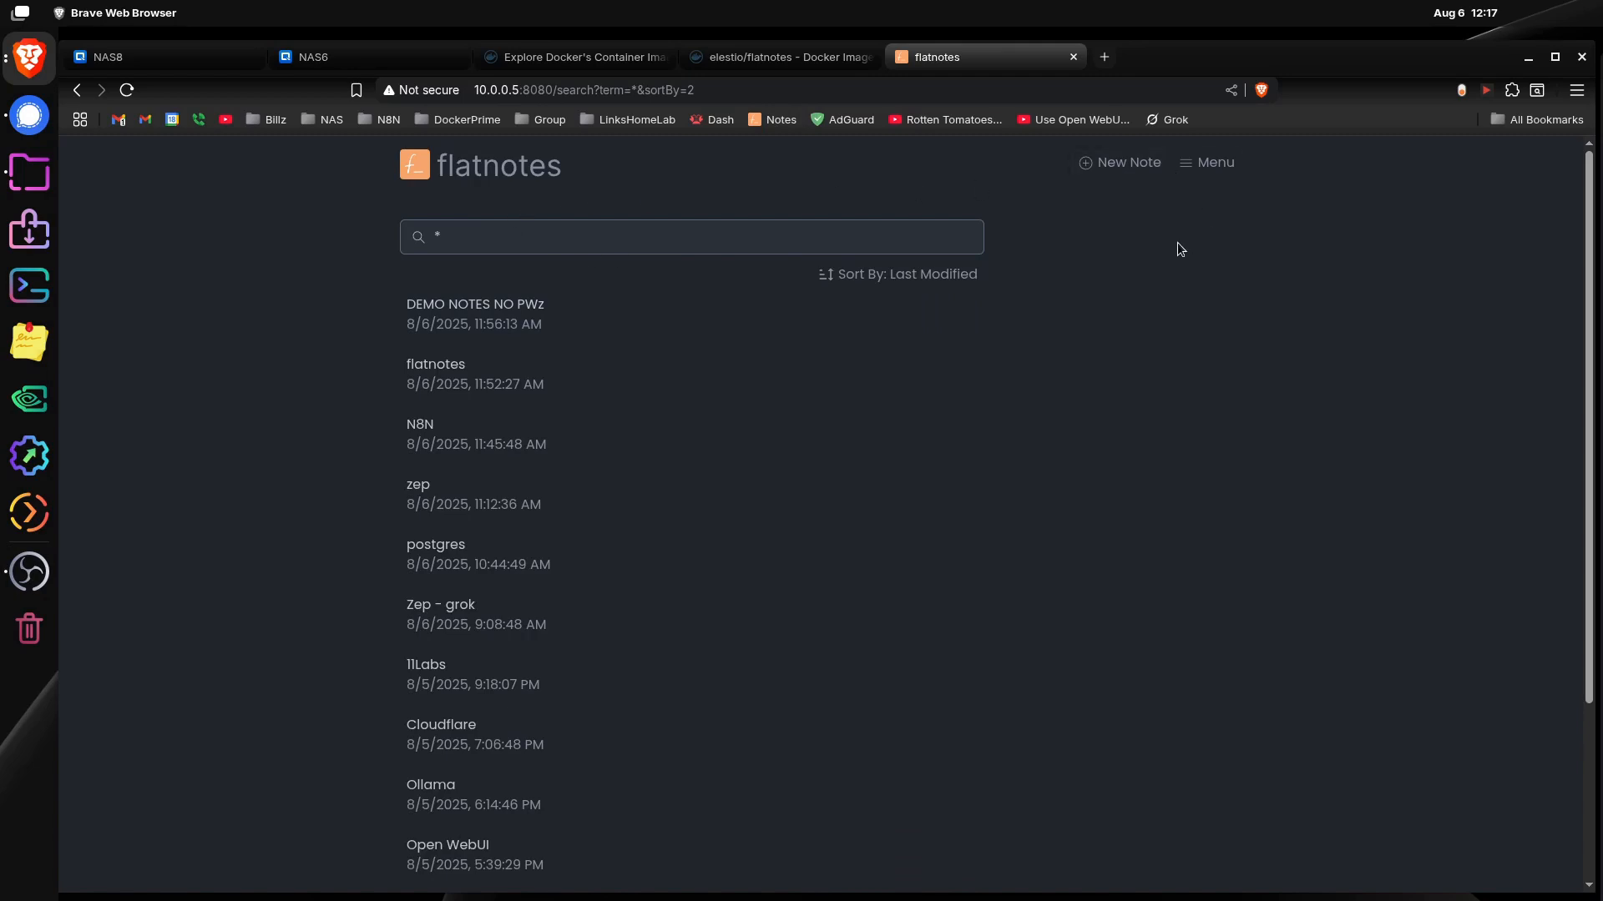
left_click(1118, 164)
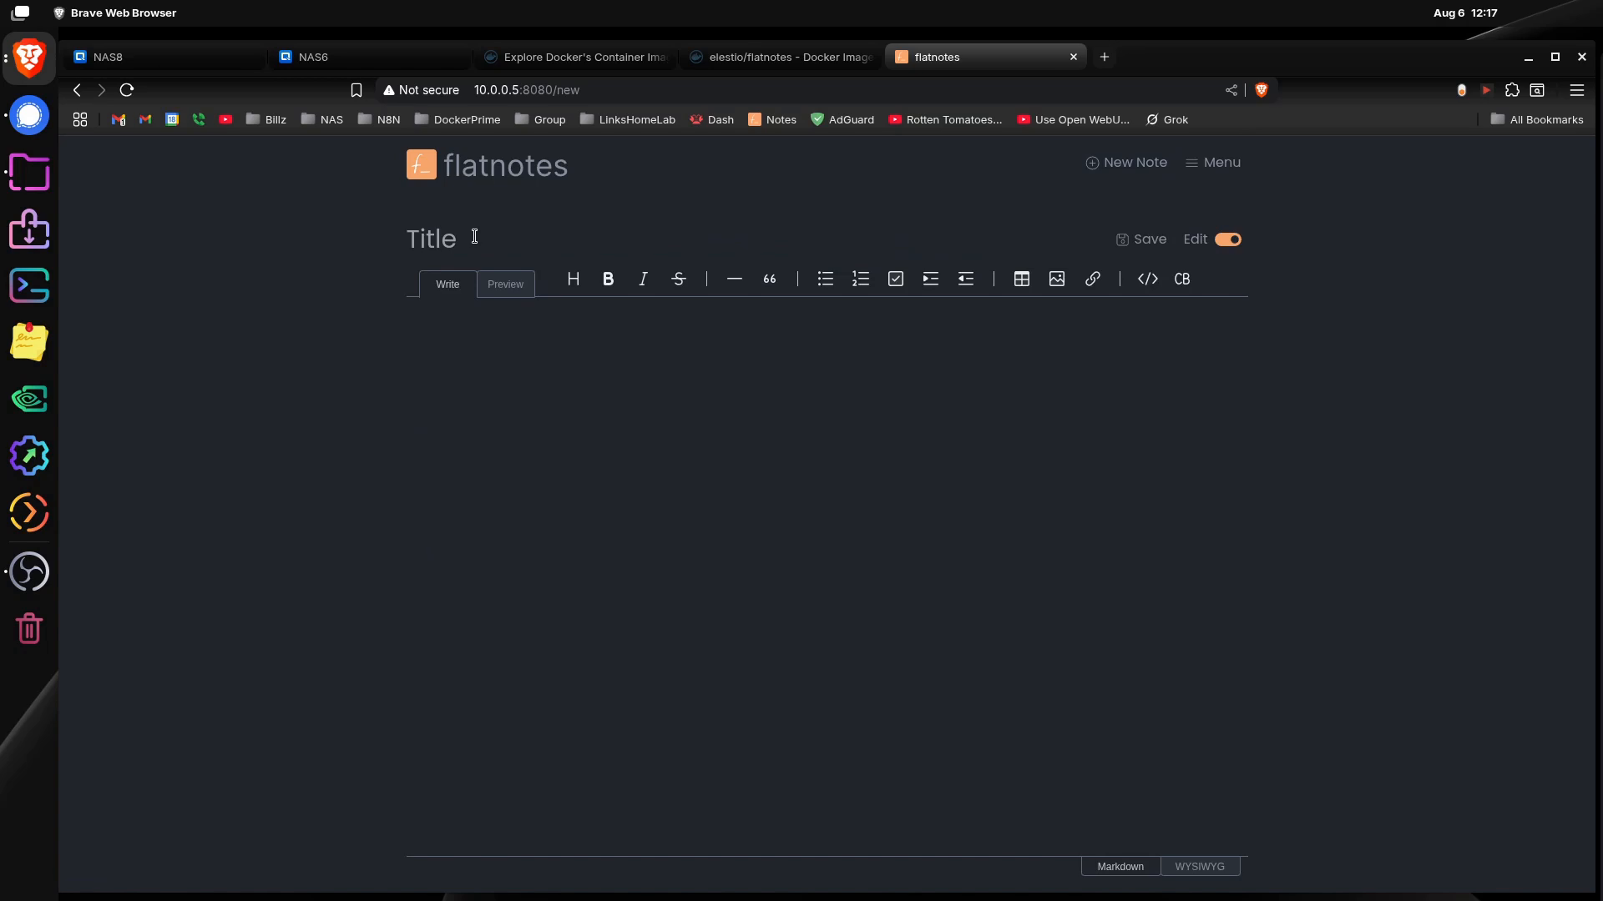
type("MY NEW NOEW")
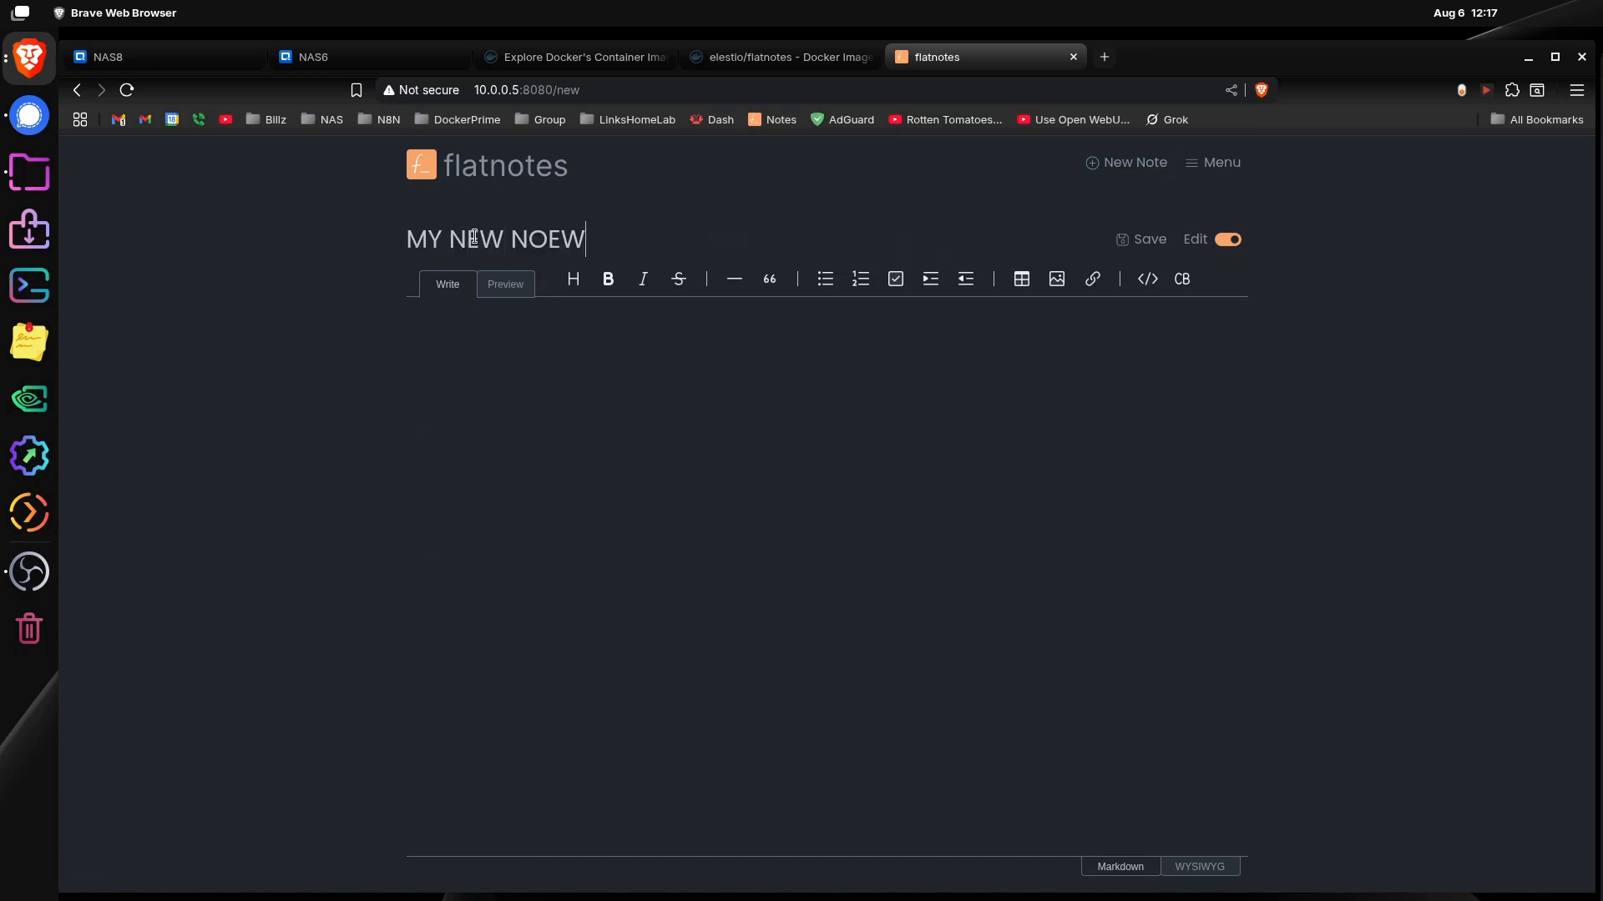
key("BackSpace")
key("BackSpace")
type("TE")
type("a.kfjaelkfmaf")
type("af")
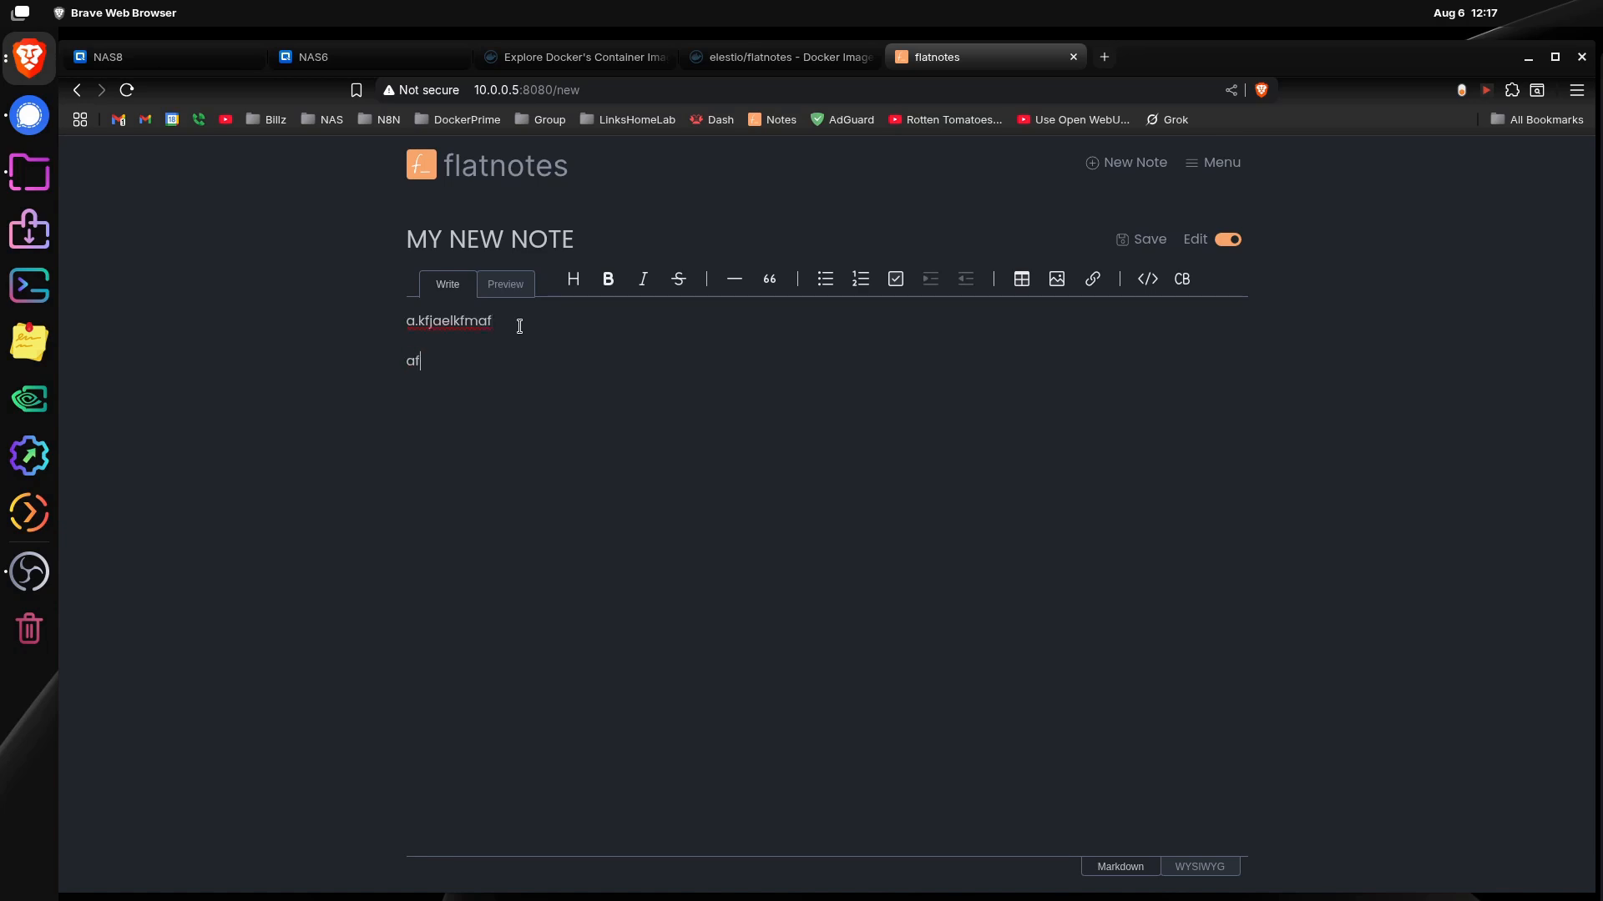
type("kejaflkj")
Step: Fill the note body with the sample lines a.kfjaelkfmaf and afkejaflkj, and save the note
key("Return")
key("ctrl+s")
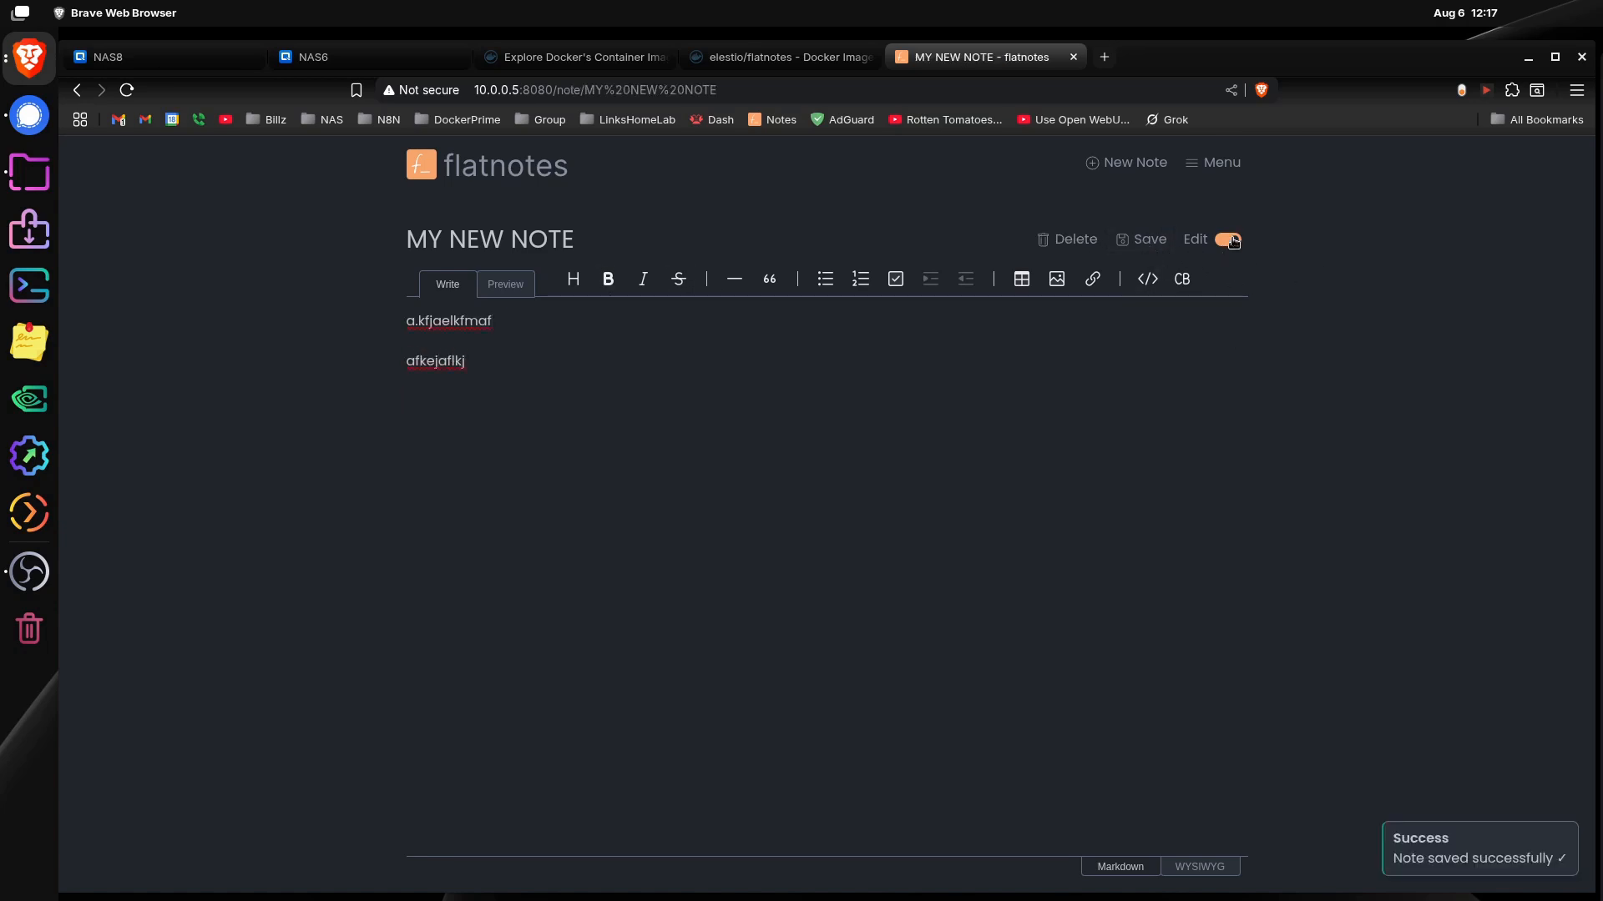
Step: List all notes sorted by last modified and open MY NEW NOTE in edit mode
left_click(1217, 162)
left_click(1262, 222)
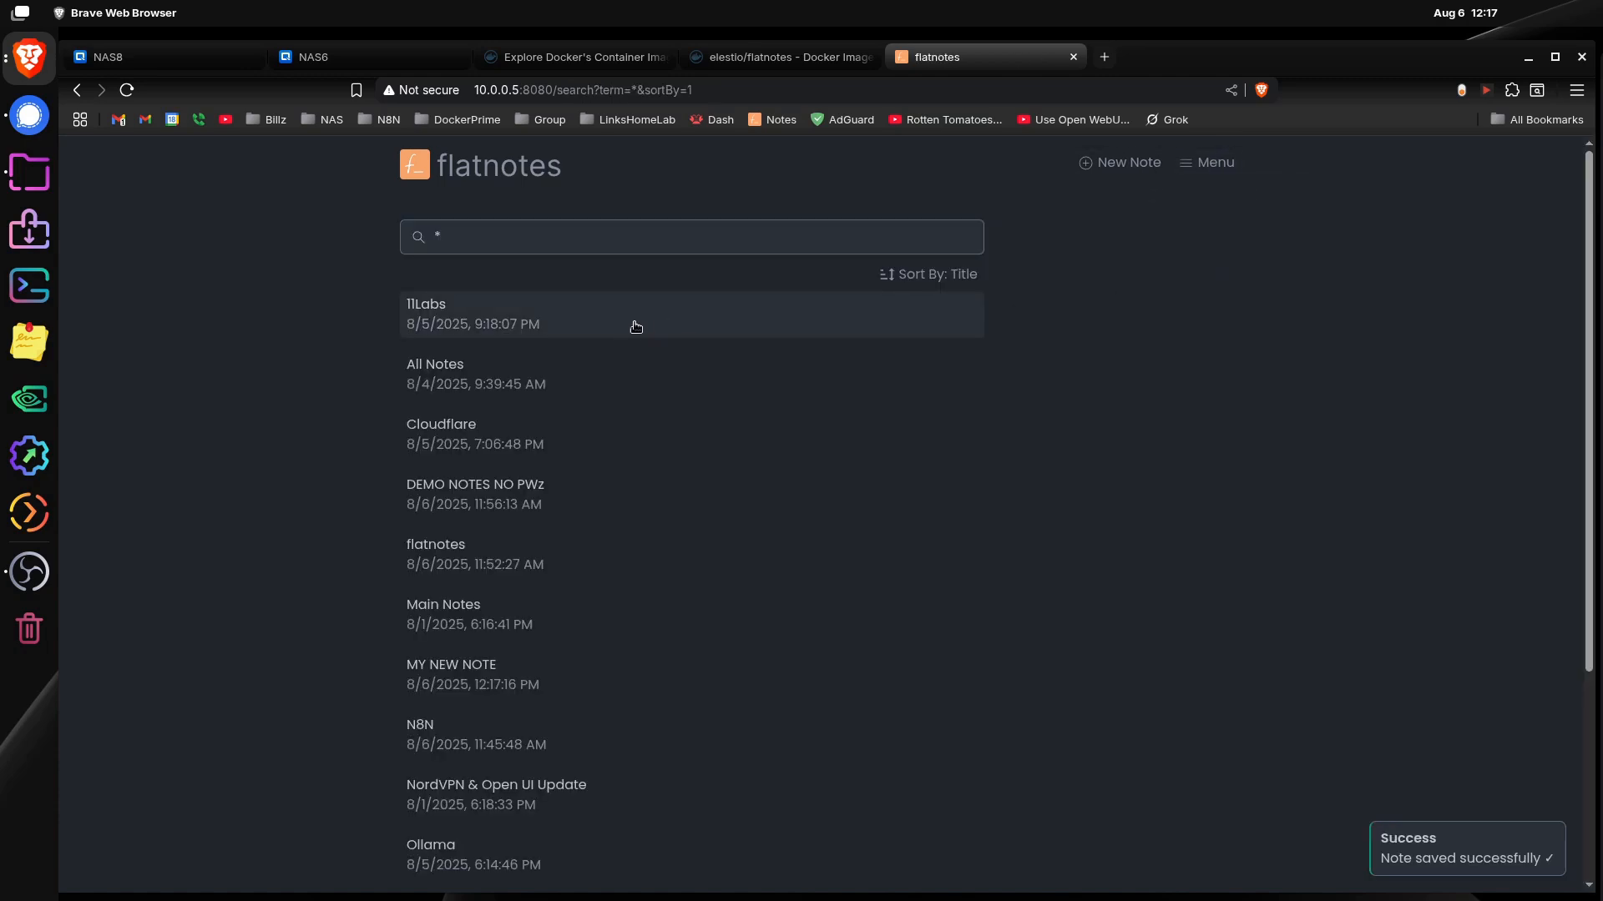
left_click(928, 274)
left_click(968, 359)
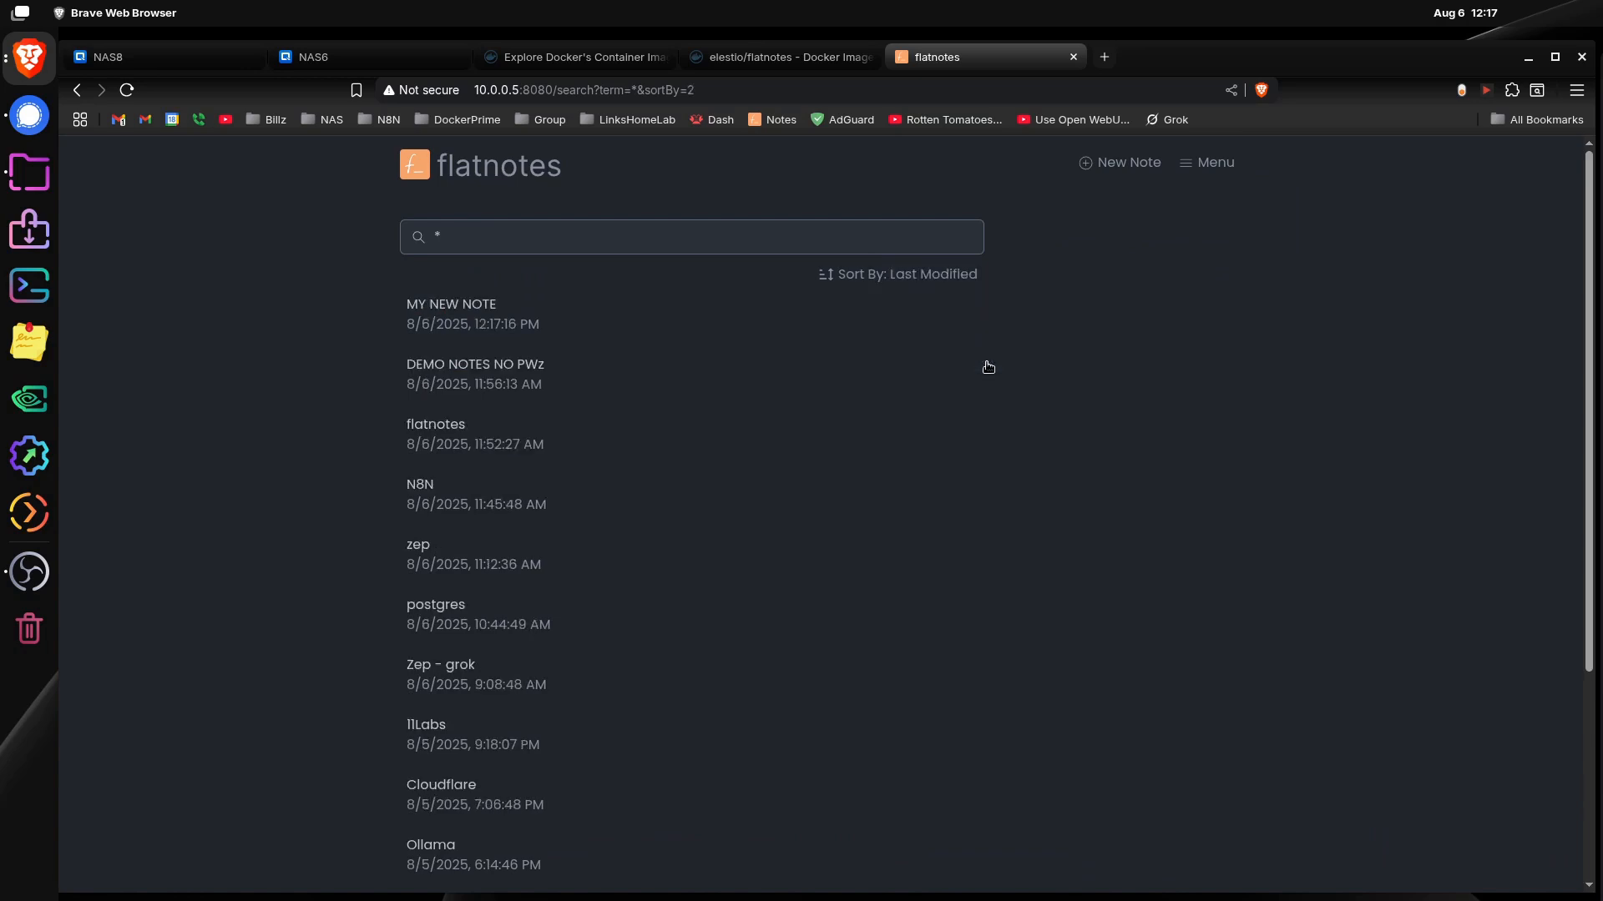
left_click(561, 321)
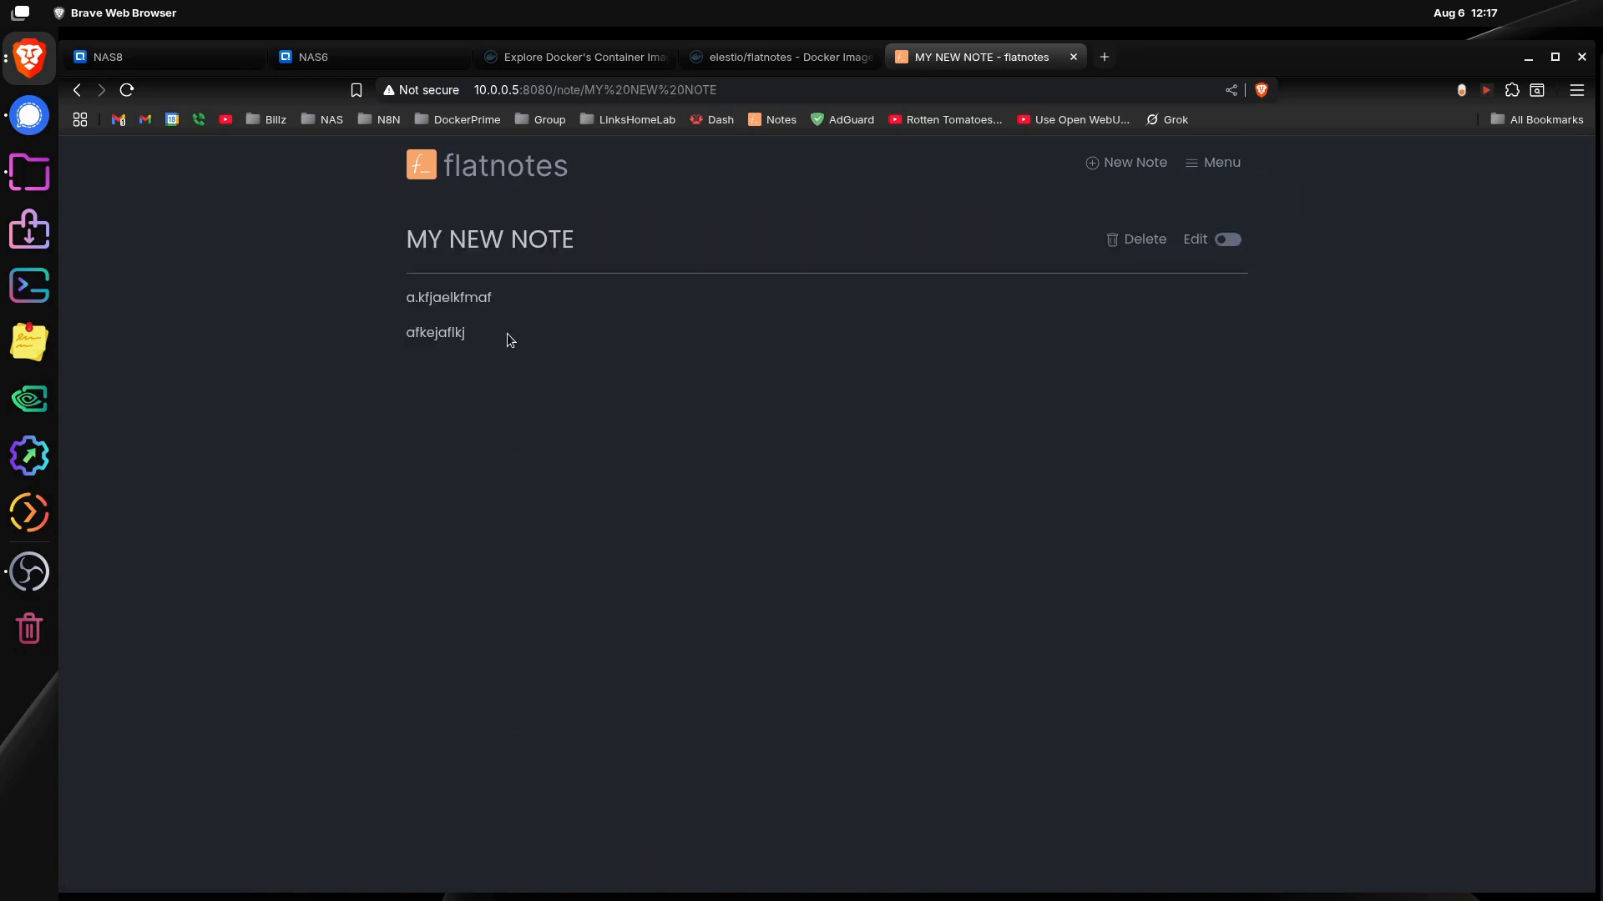
left_click(1227, 239)
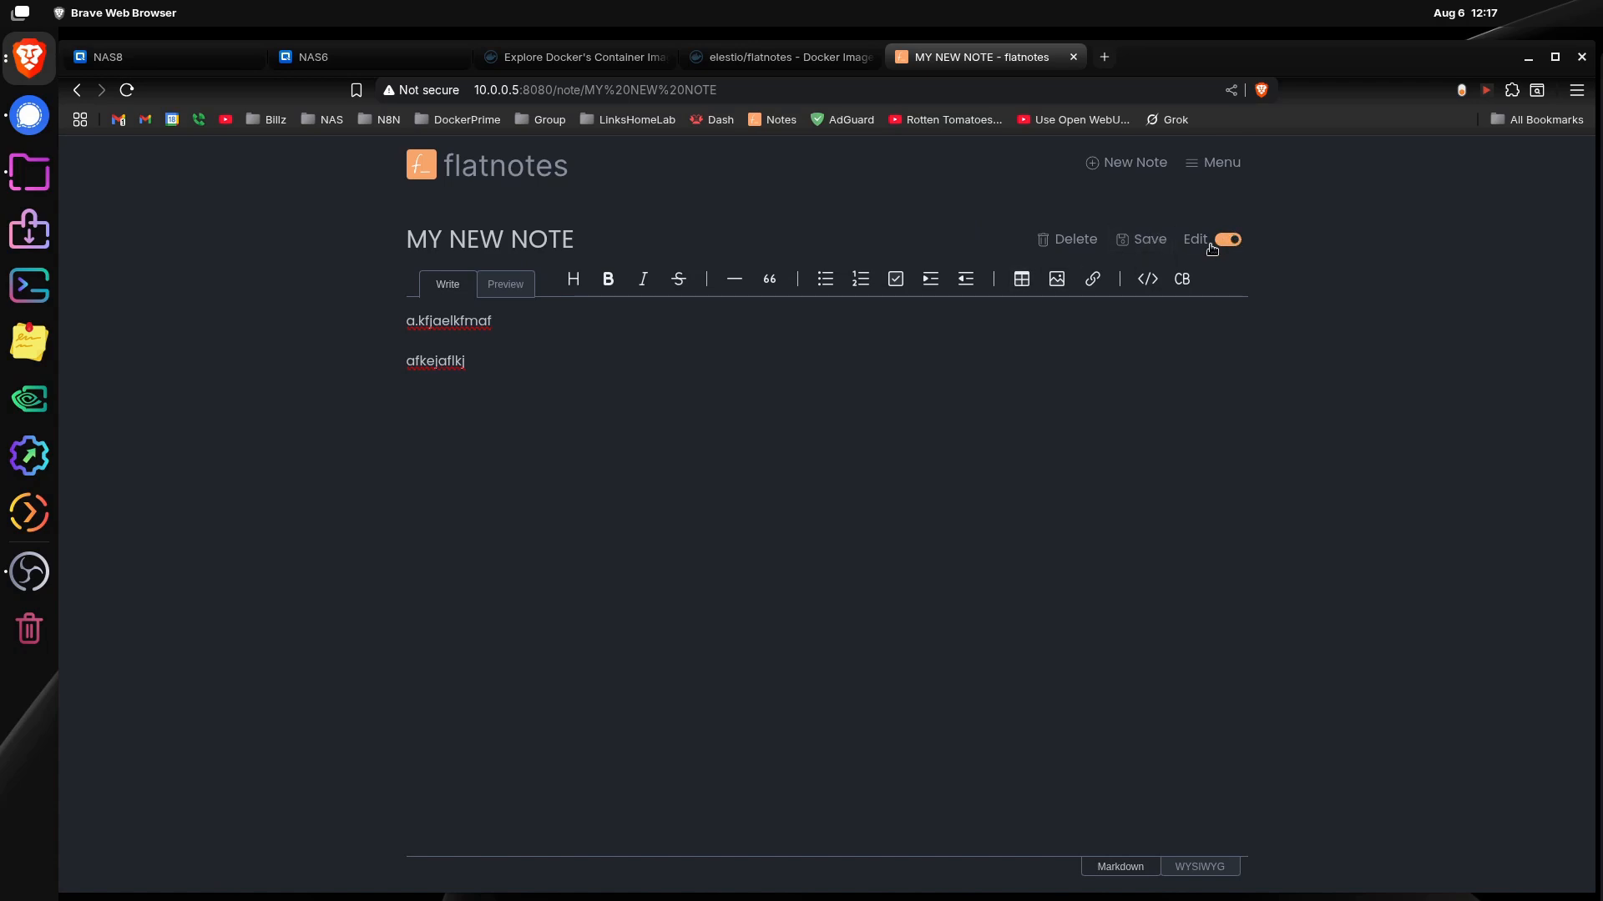
Step: Return to all notes, sort them by last modified and open DEMO NOTES NO PWz
left_click(1220, 171)
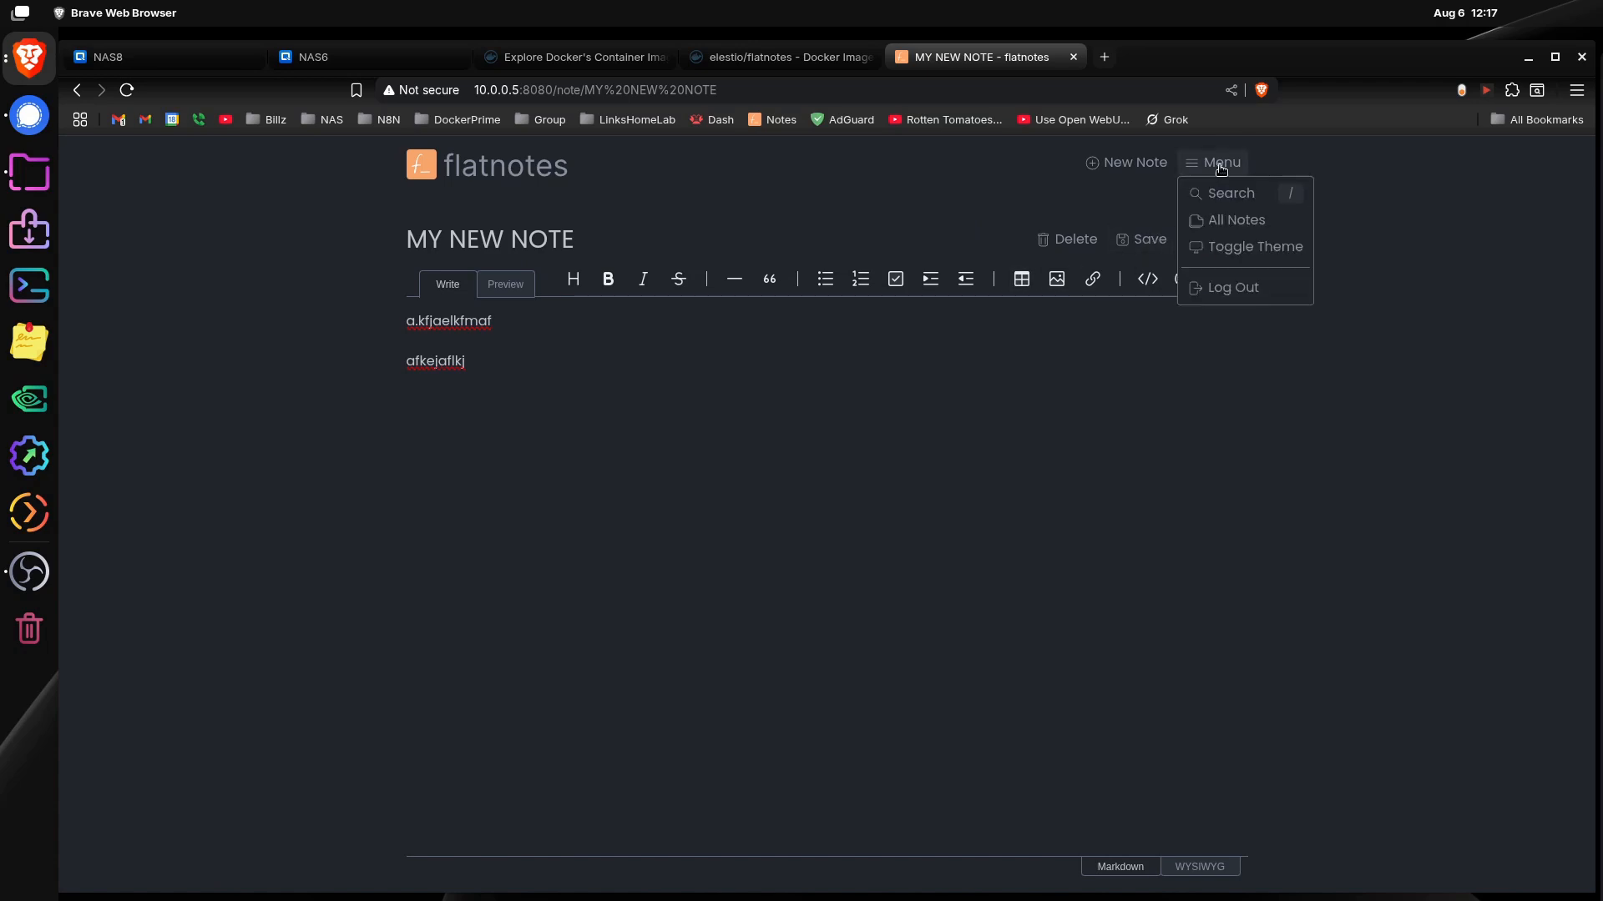
left_click(1253, 223)
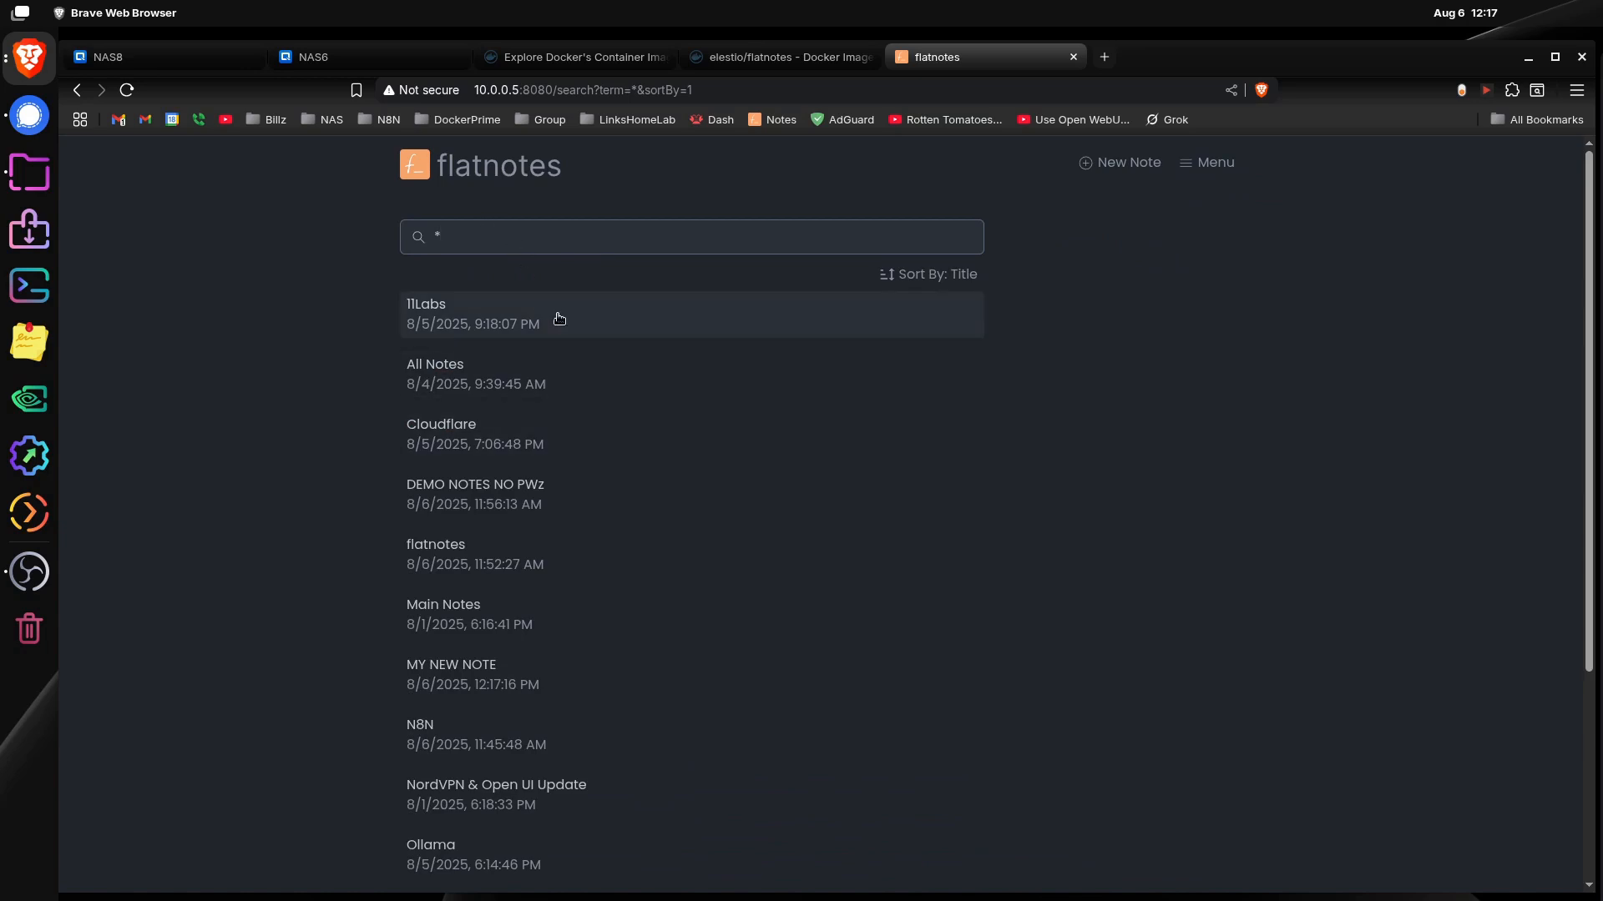
left_click(951, 273)
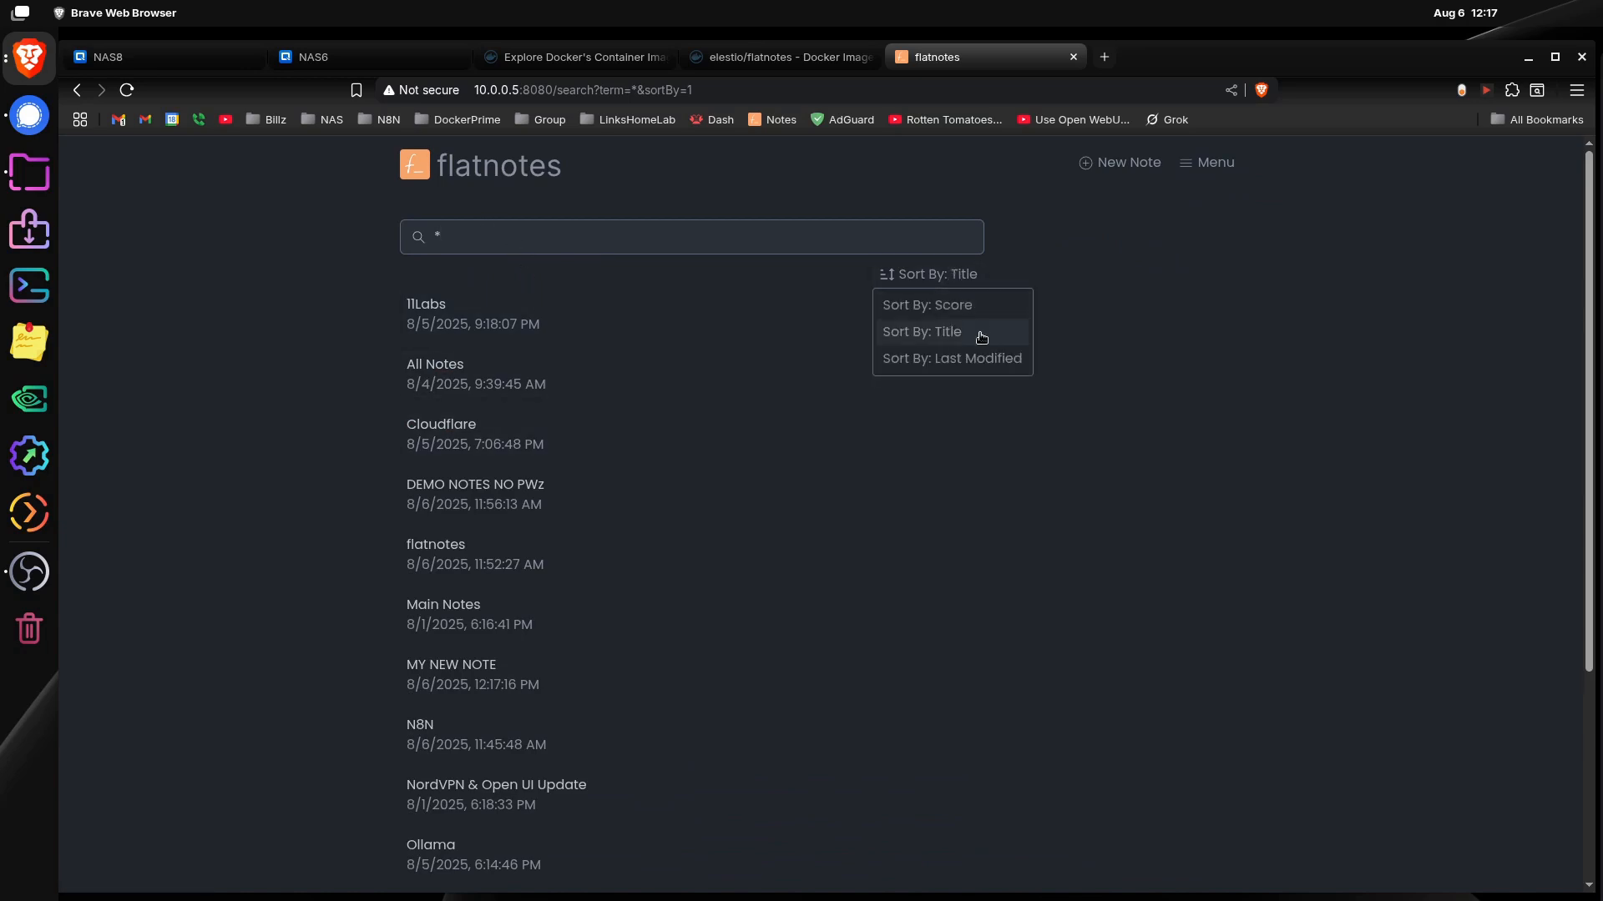
left_click(987, 359)
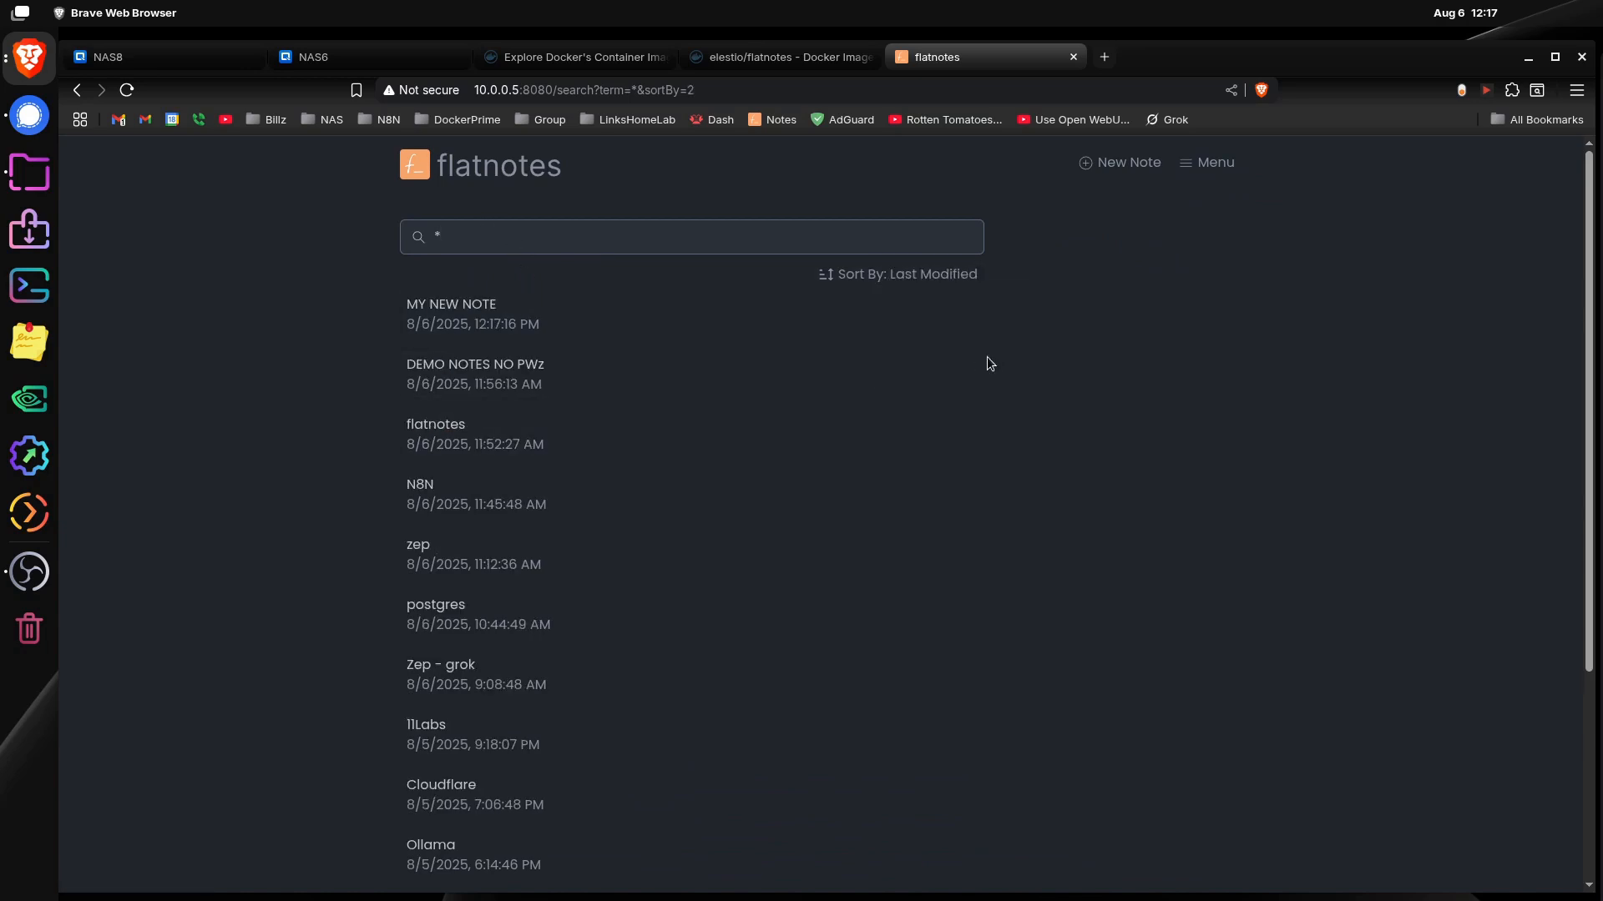
left_click(547, 380)
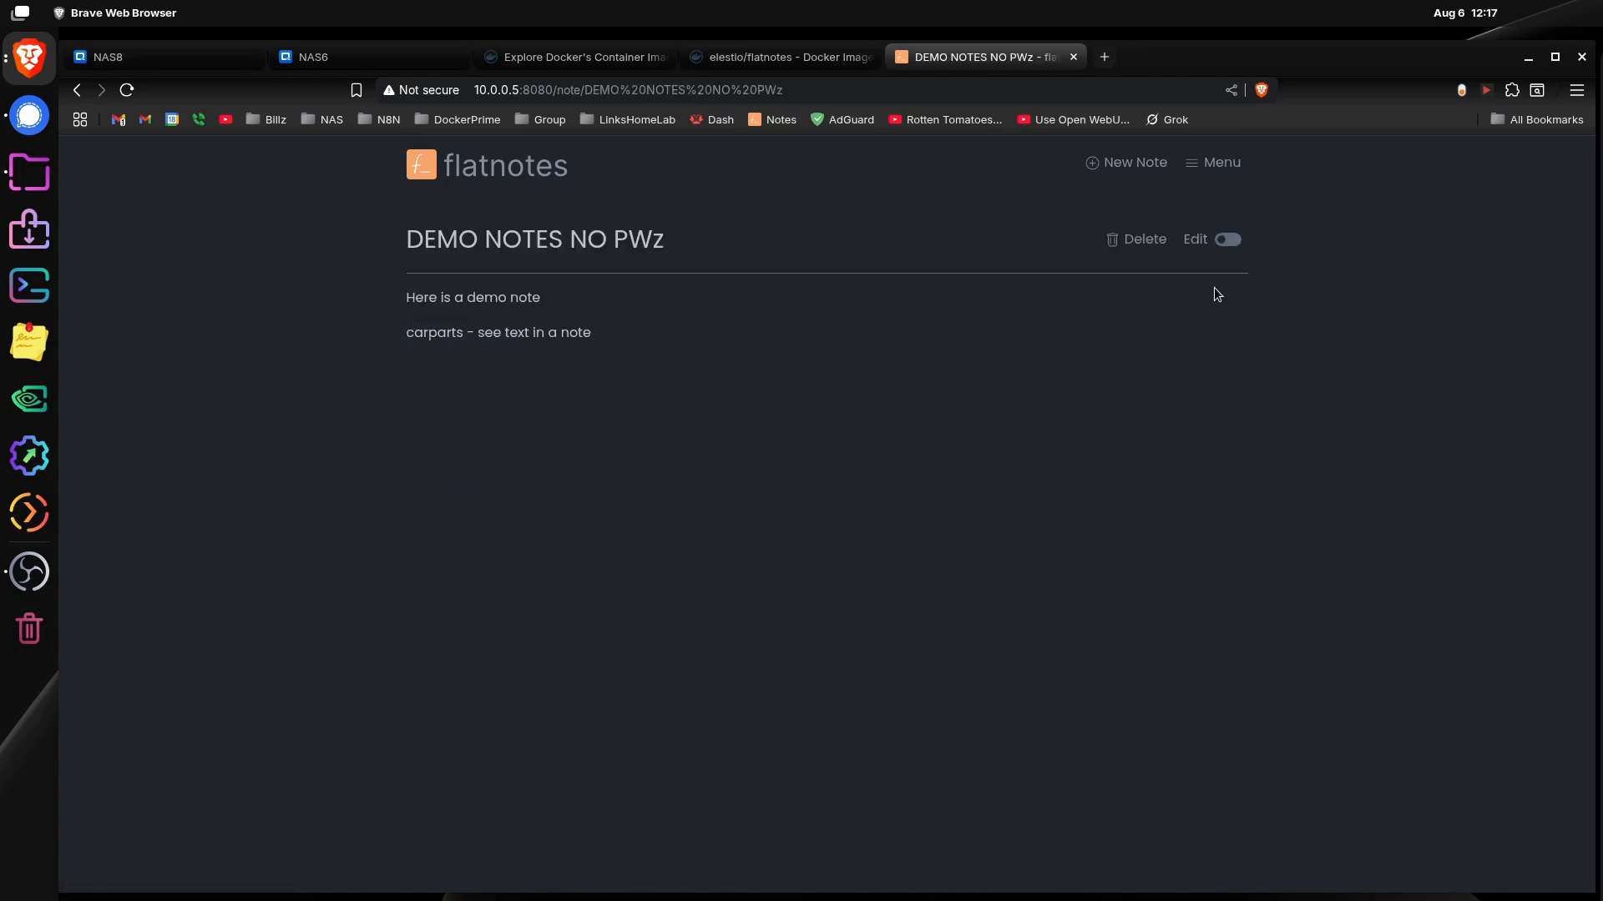
Step: Search all notes for carparts and open the matching DEMO NOTES NO PWz note
left_click(1214, 162)
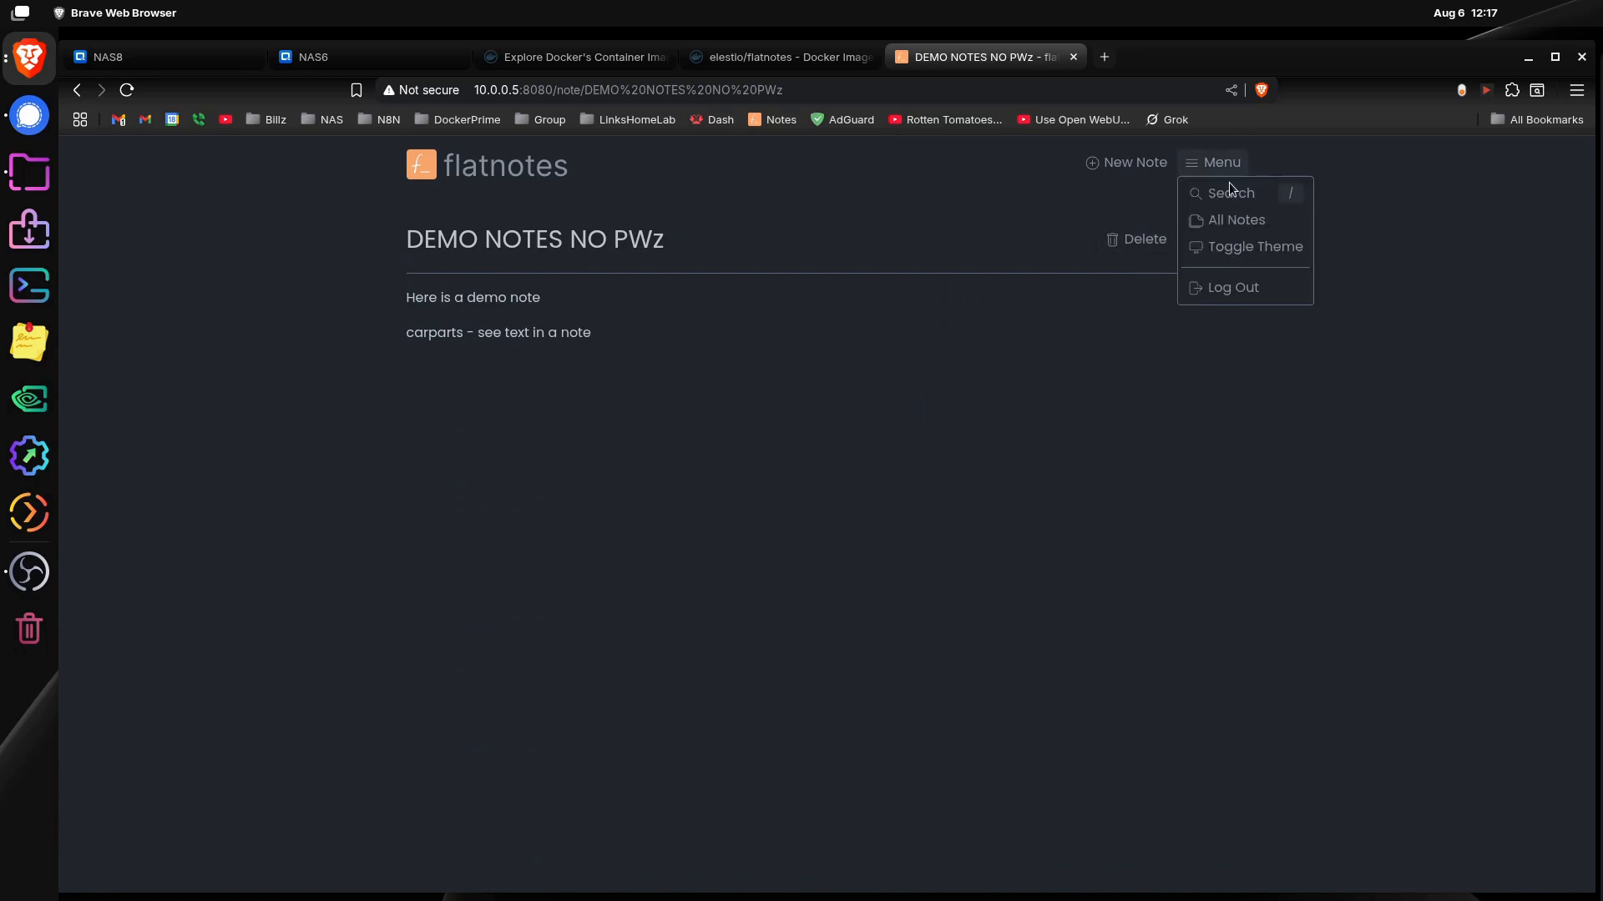
left_click(1237, 218)
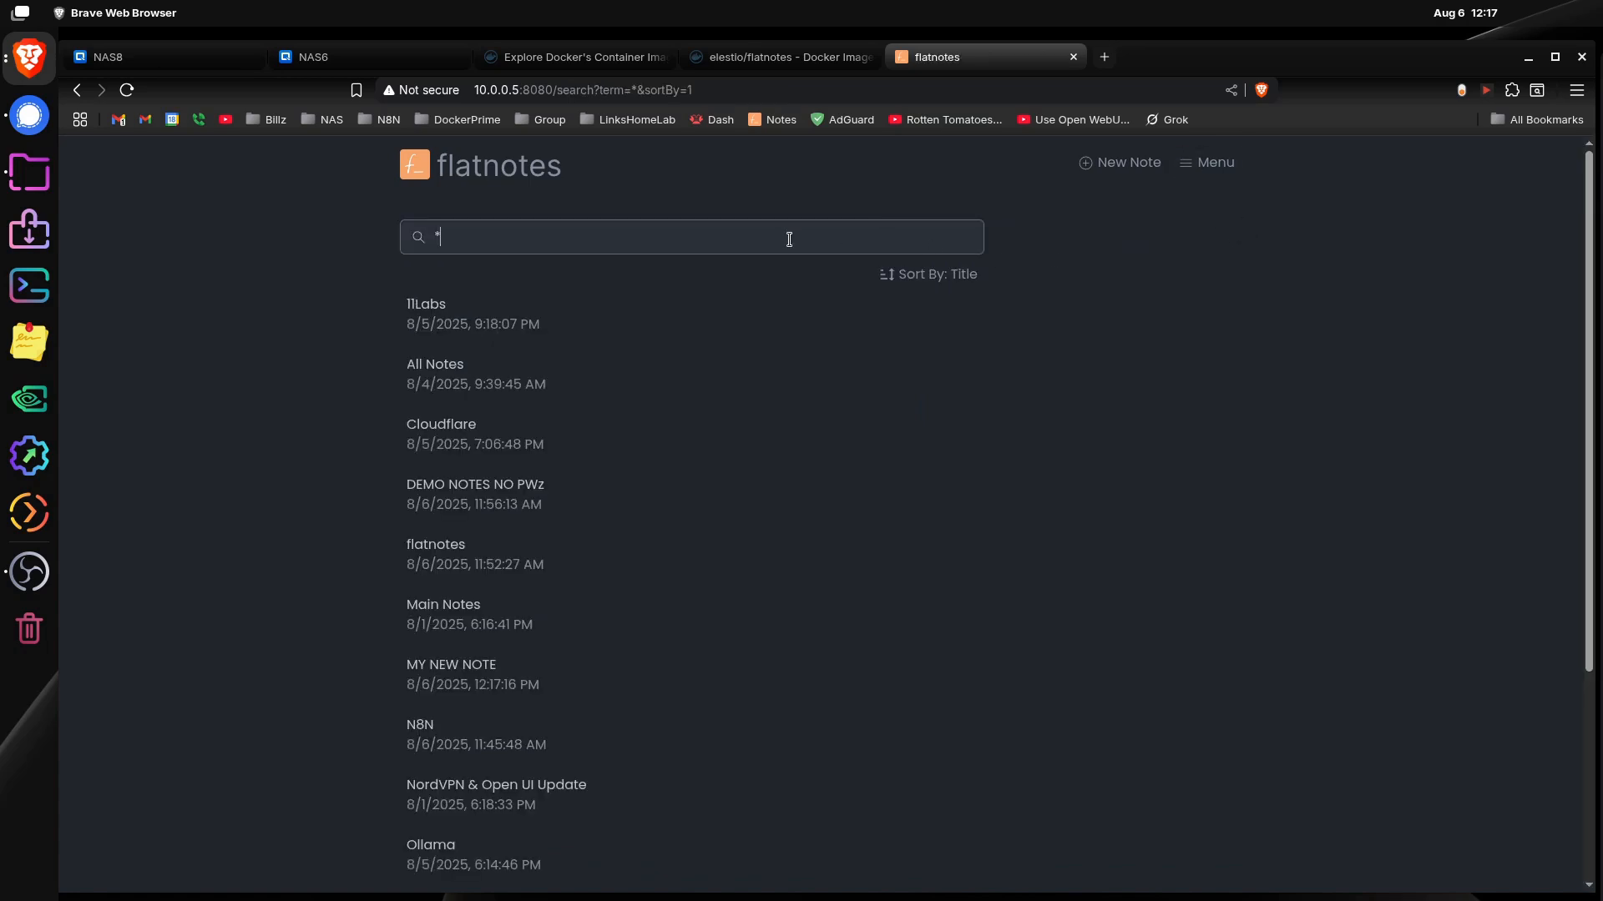
key("BackSpace")
type("carparts")
key("Return")
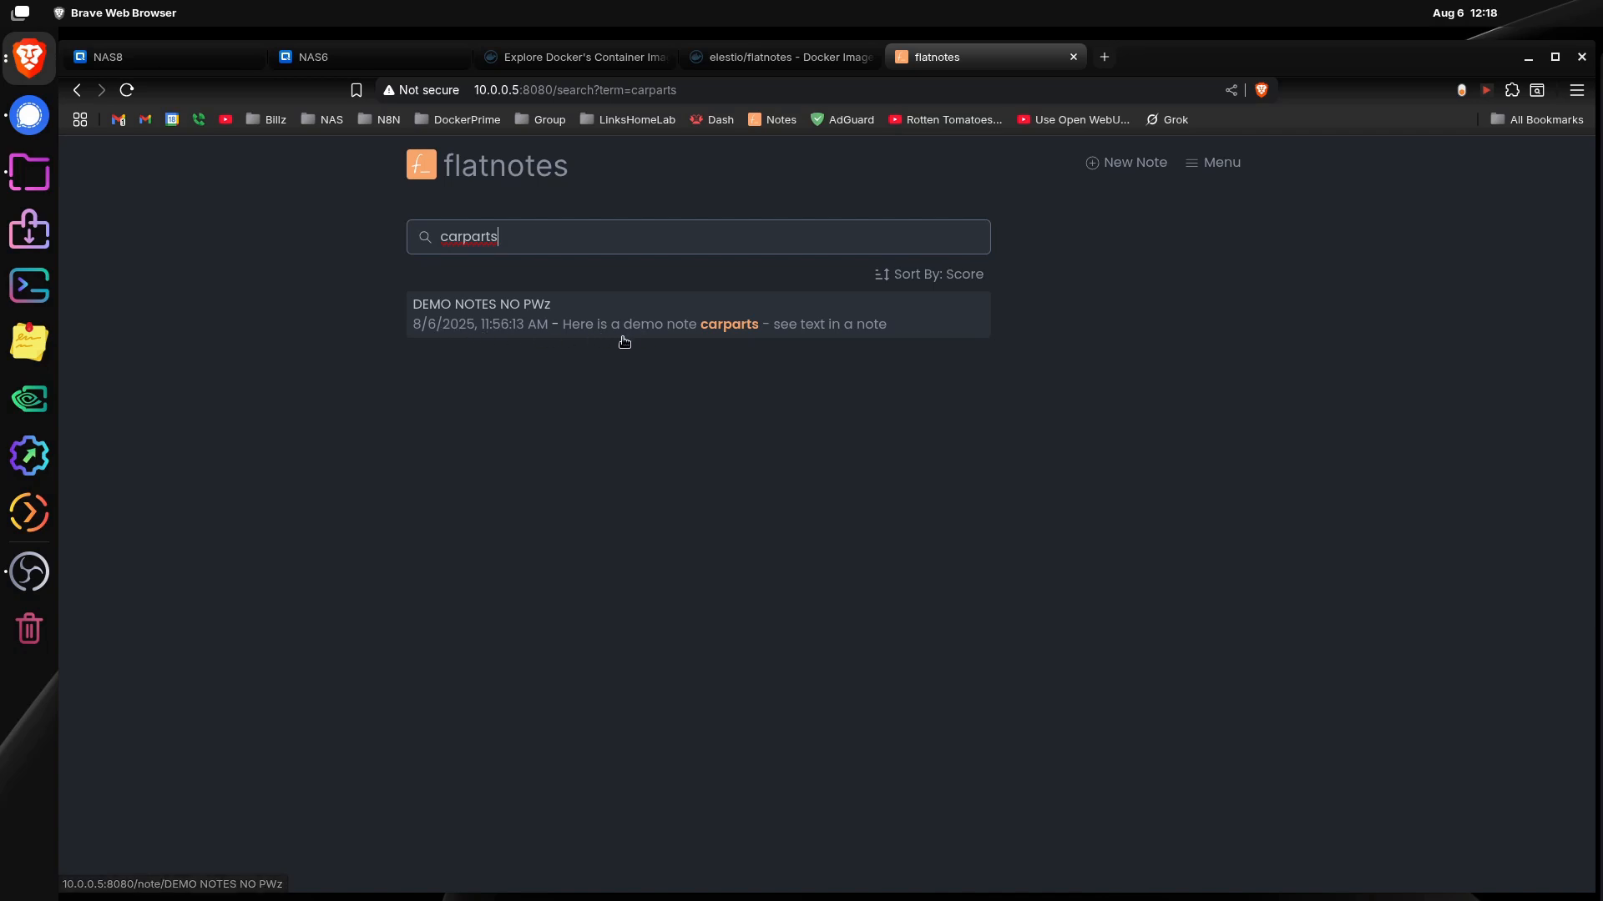
left_click(703, 326)
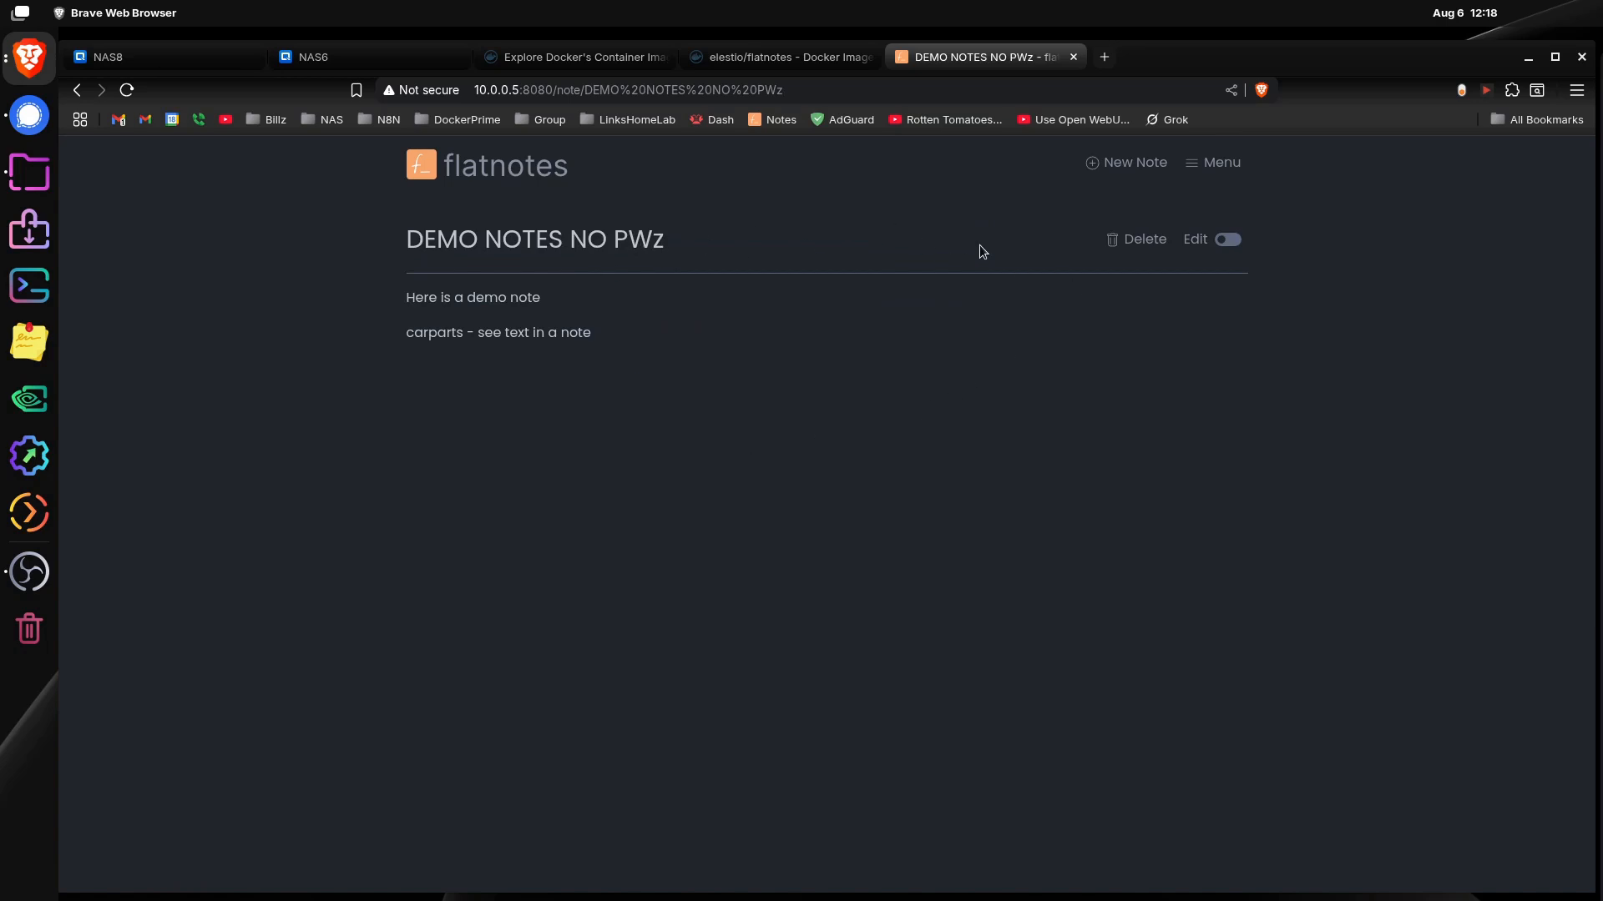
Step: Go back to the list of all notes and look through it
left_click(1215, 163)
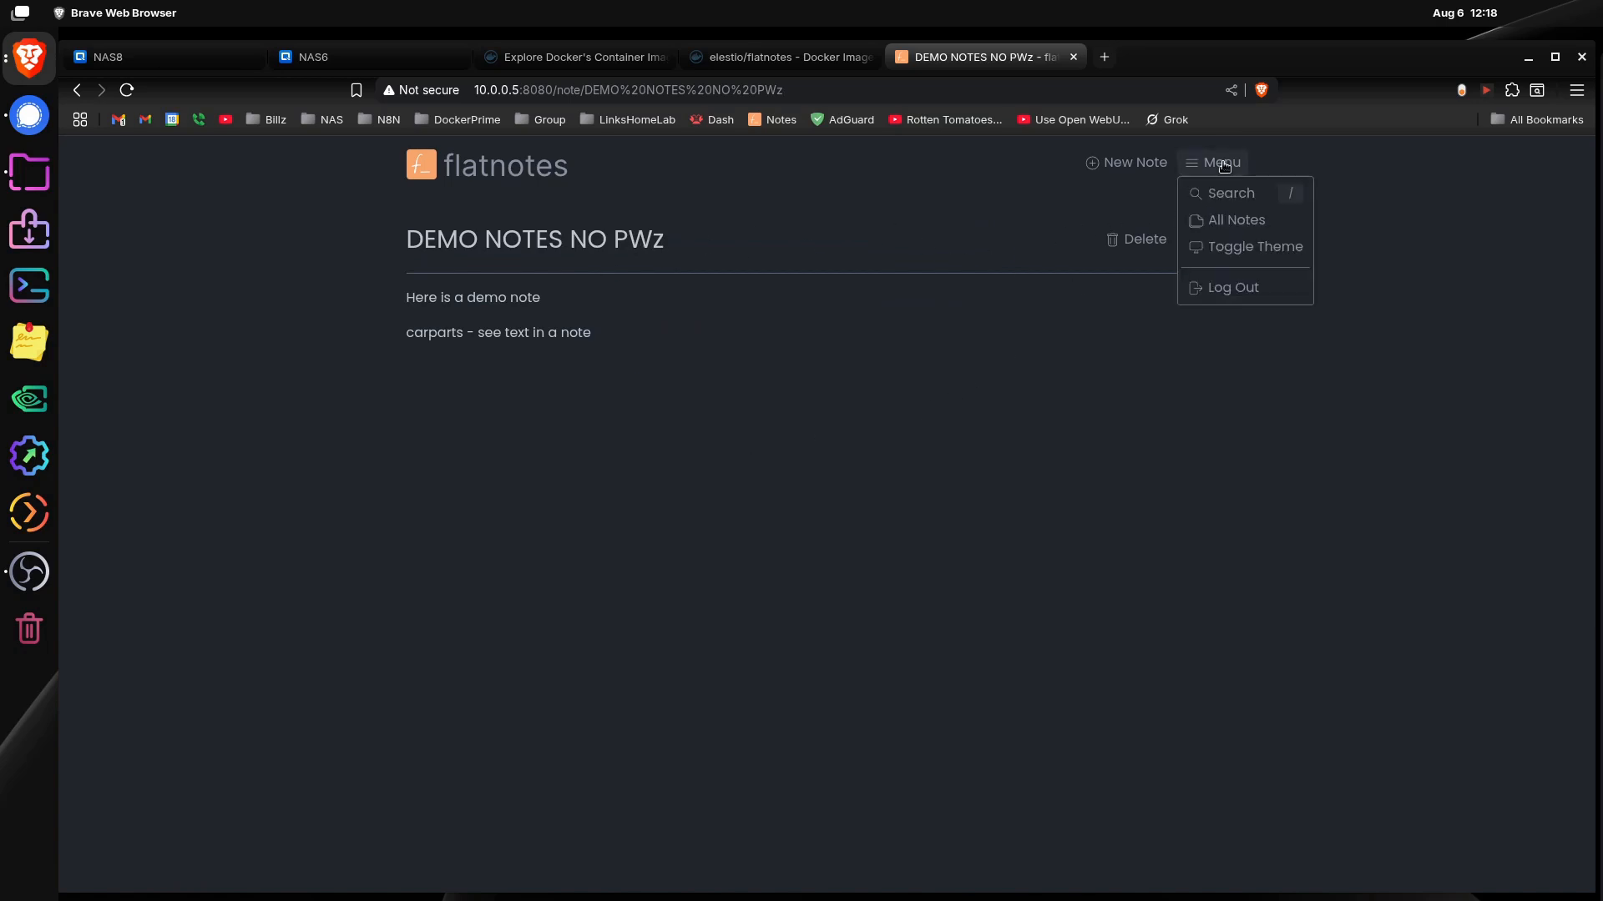
left_click(1259, 222)
scroll(501, 467, "down", 2)
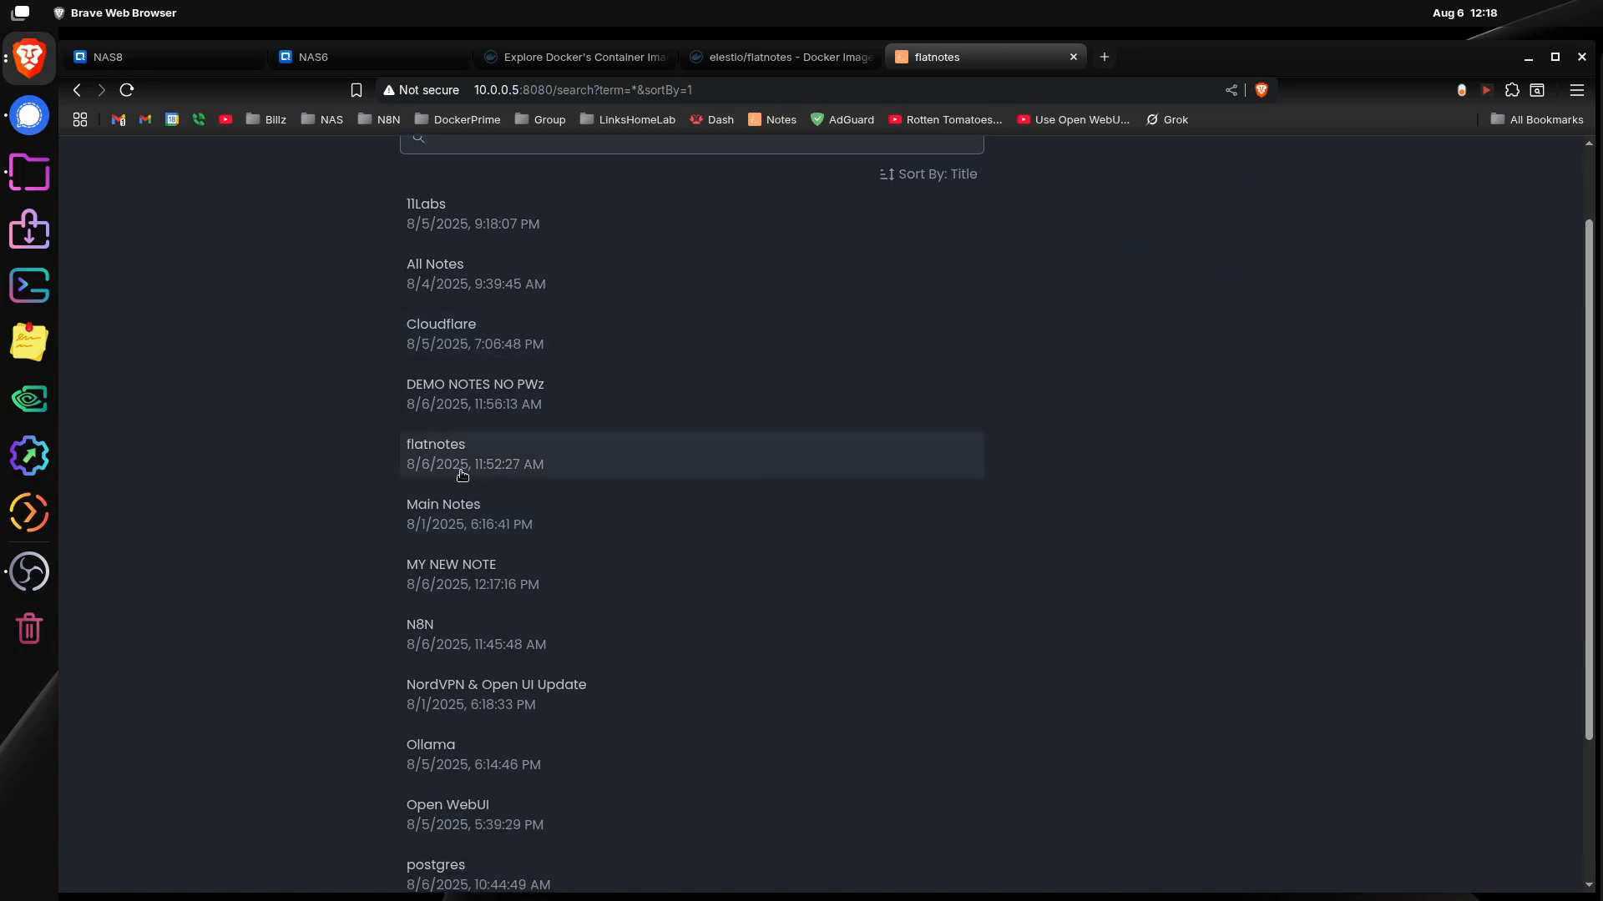
scroll(484, 542, "down", 3)
scroll(584, 610, "up", 5)
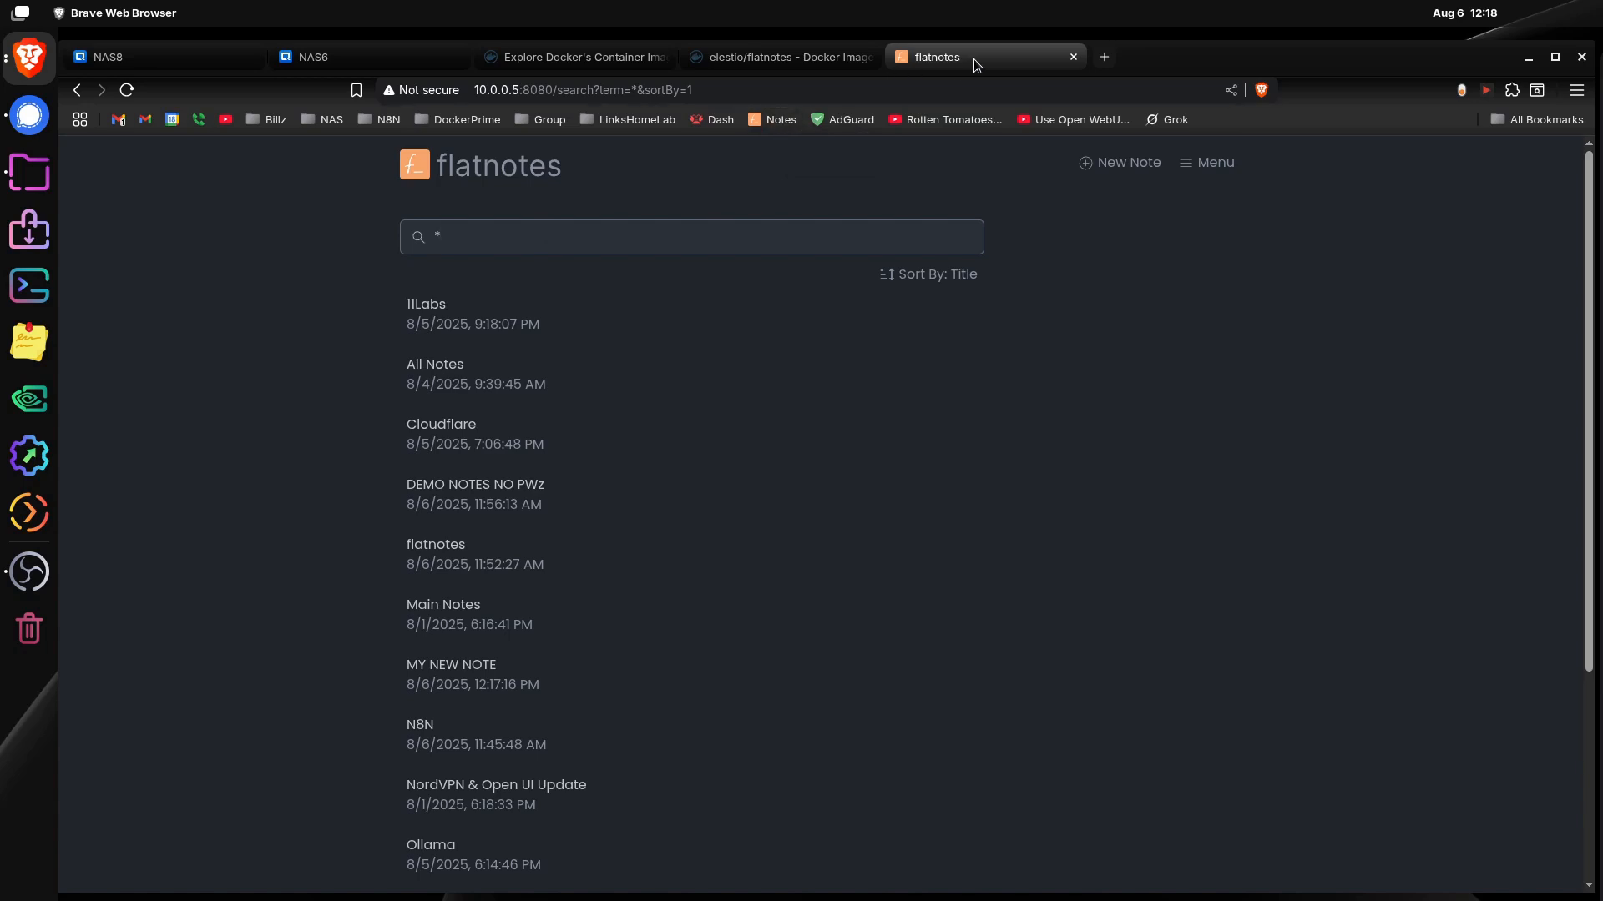
Step: Switch to the NAS6 desktop and show the registries configured in Container Station
left_click(341, 65)
left_click(211, 63)
left_click(331, 59)
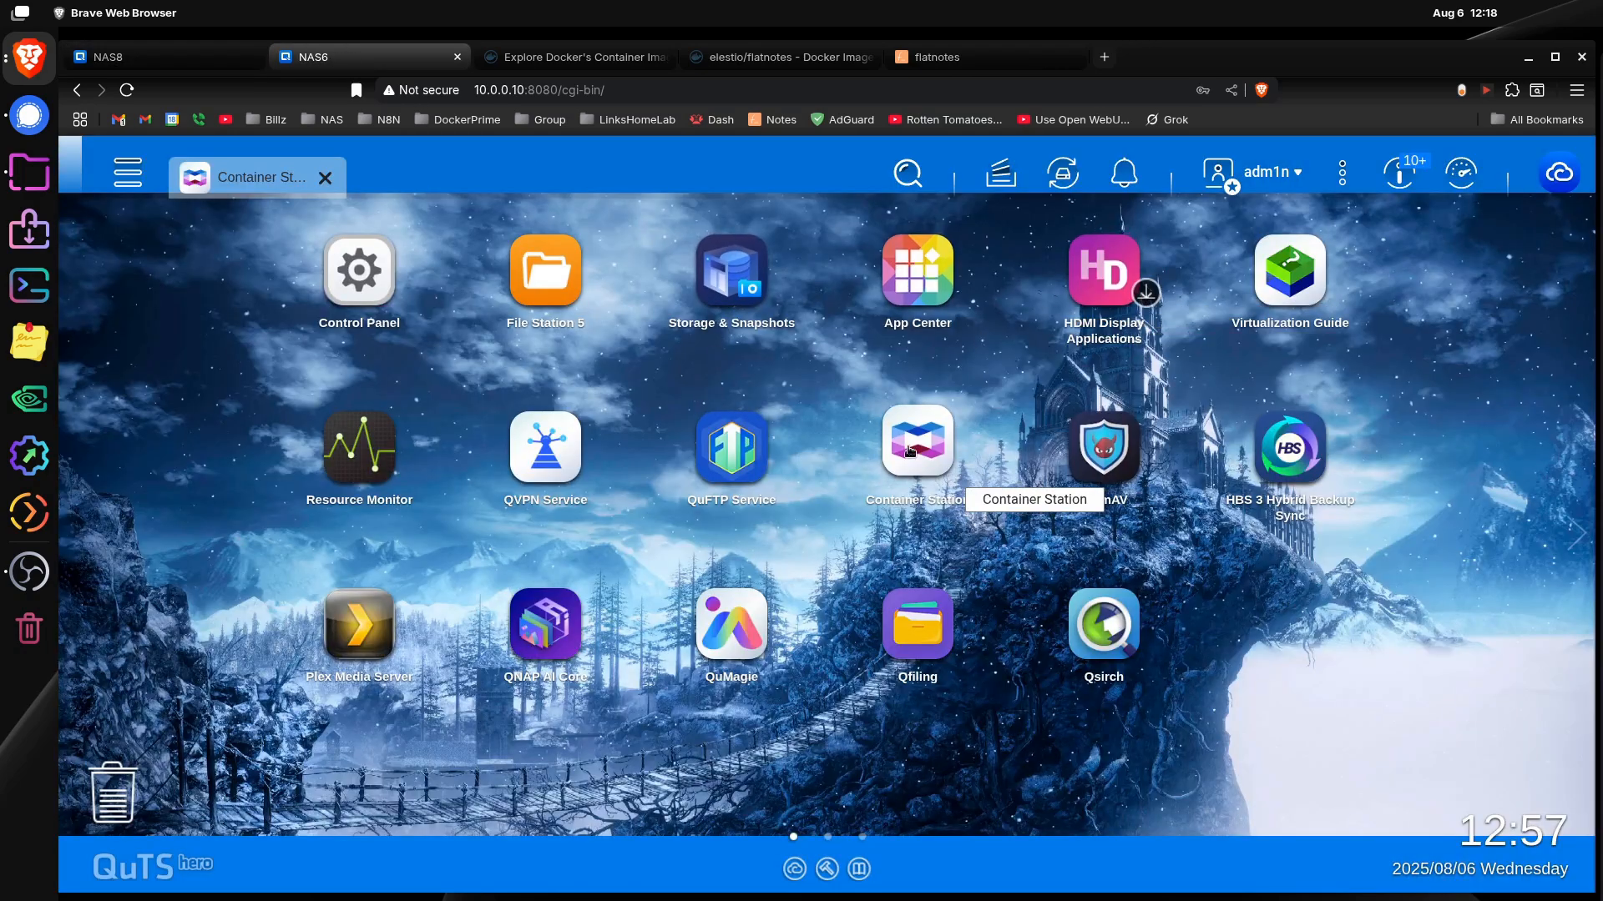
left_click(275, 186)
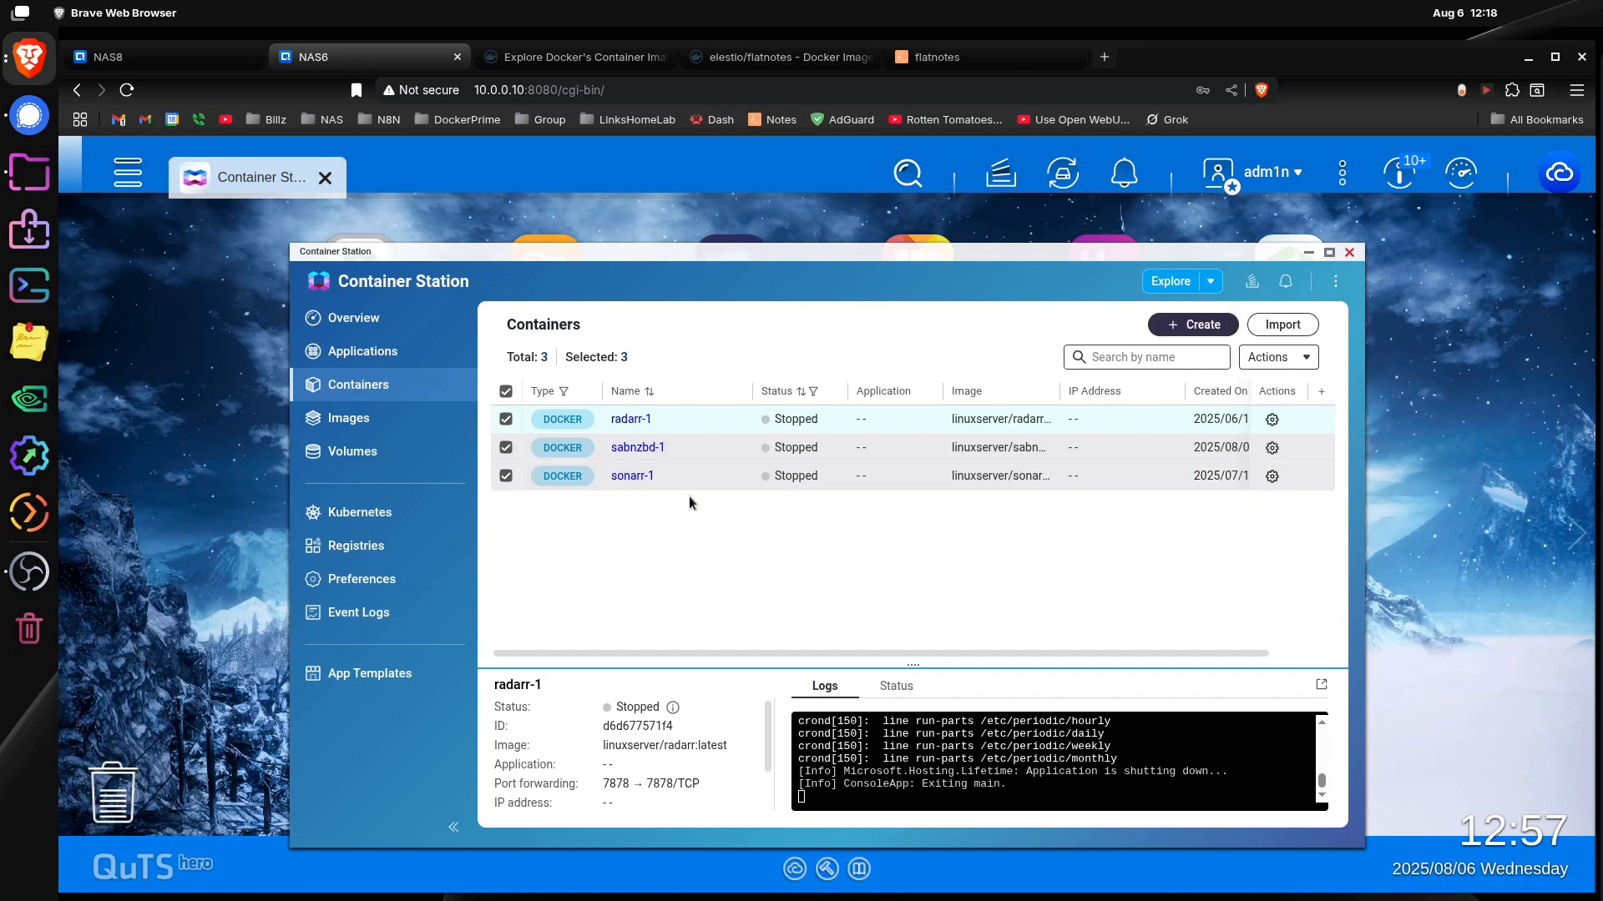
left_click(367, 551)
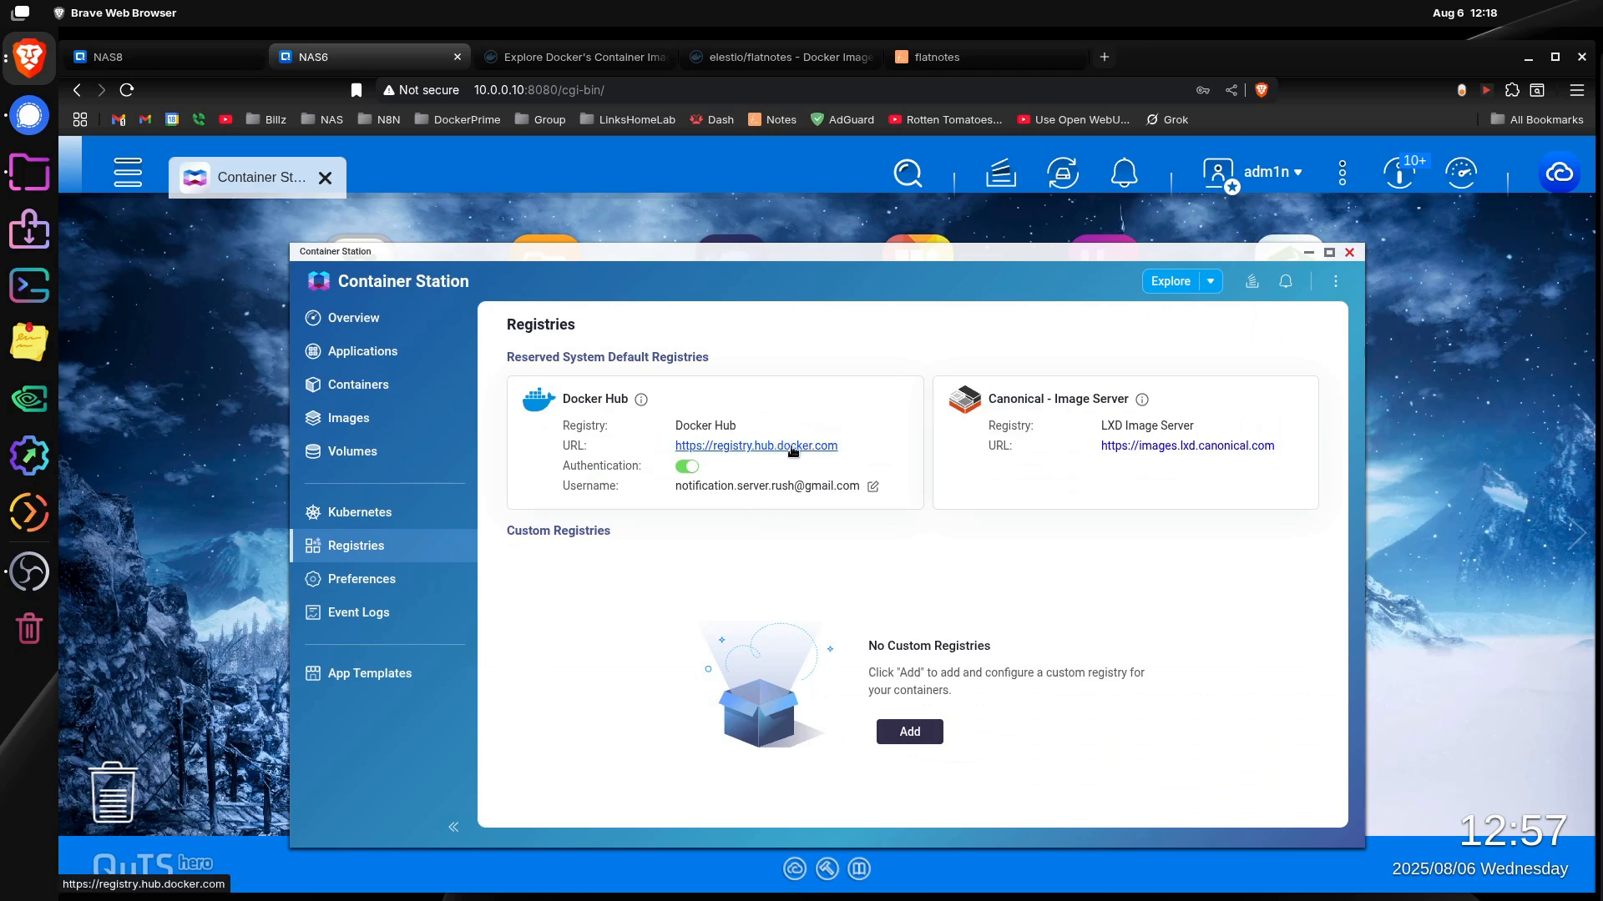
Step: Review the elestio/flatnotes image page on Docker Hub, including its usage instructions and docker-compose example
left_click(567, 58)
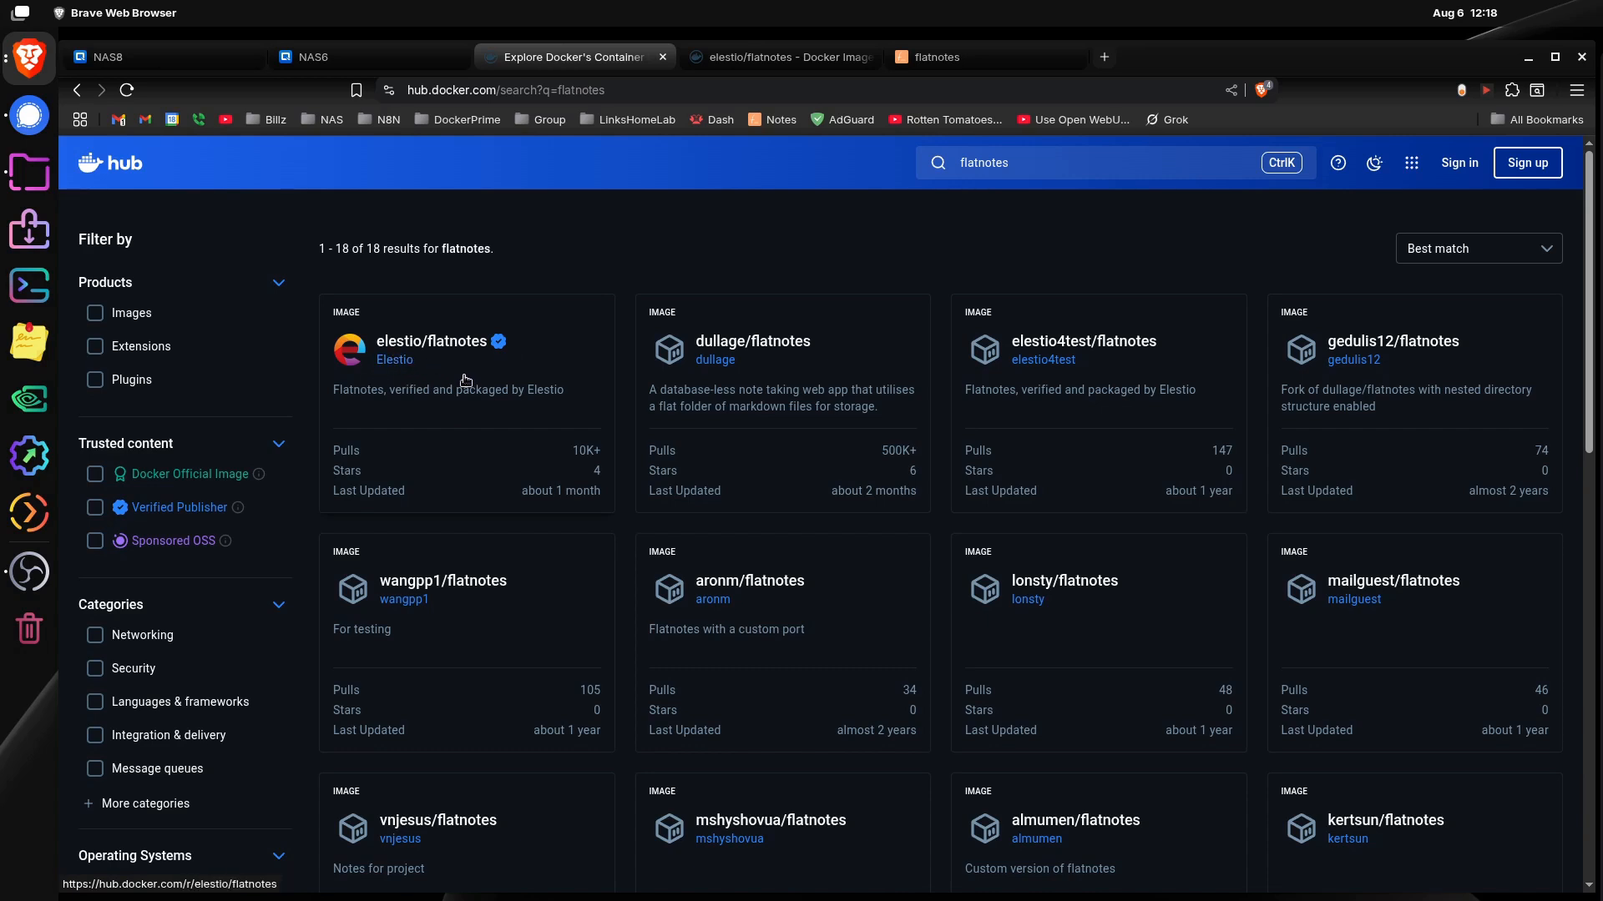
left_click(780, 57)
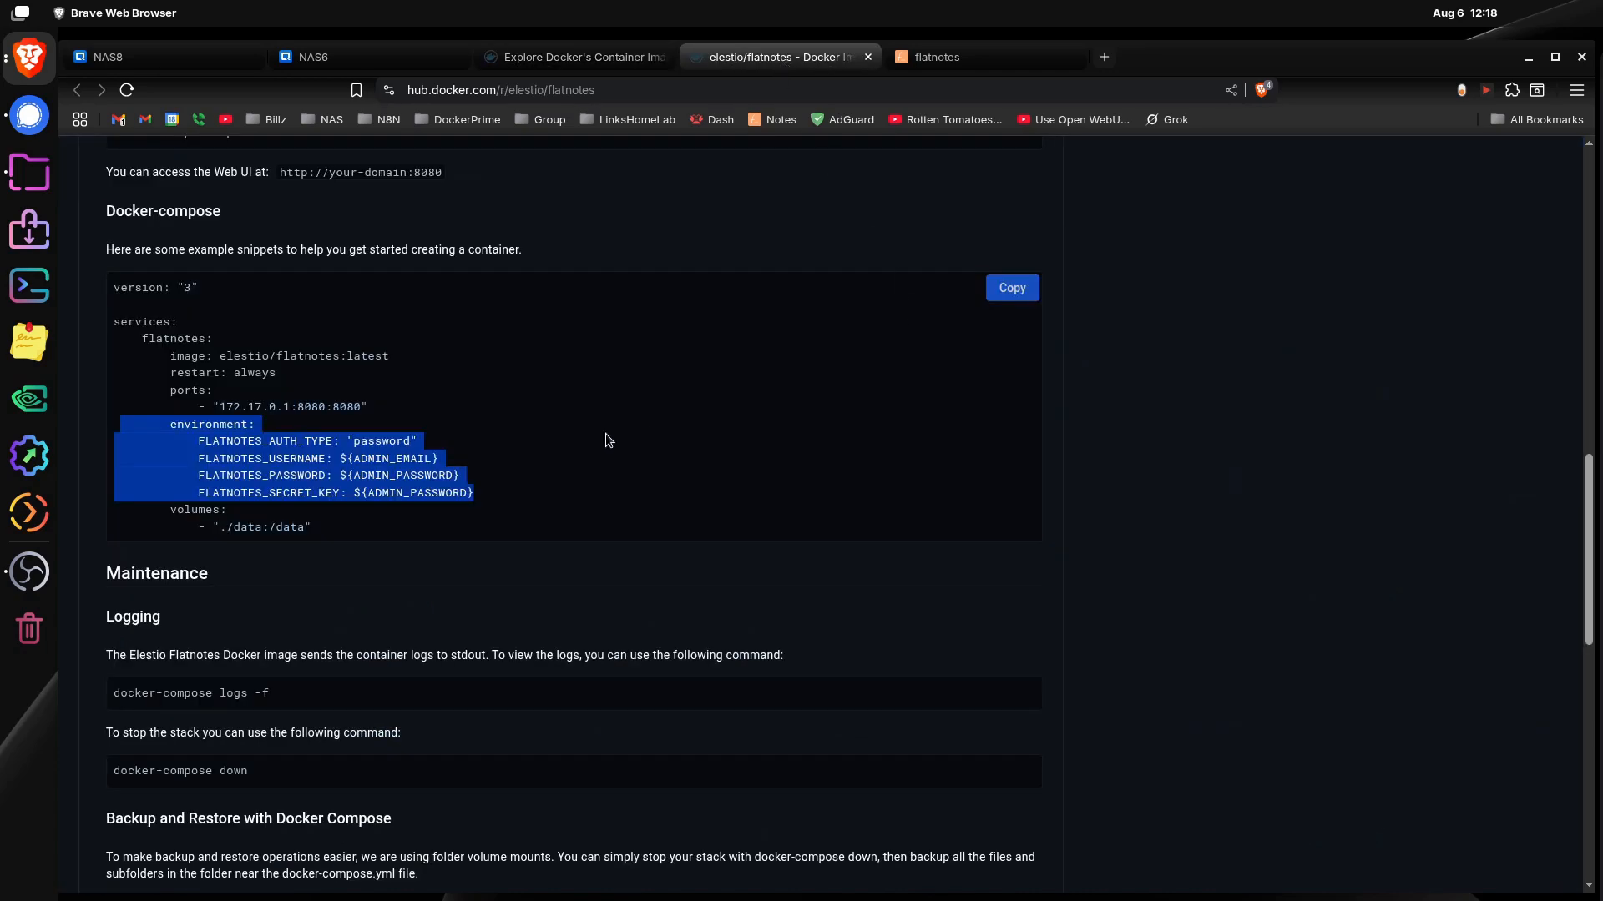
scroll(604, 433, "up", 15)
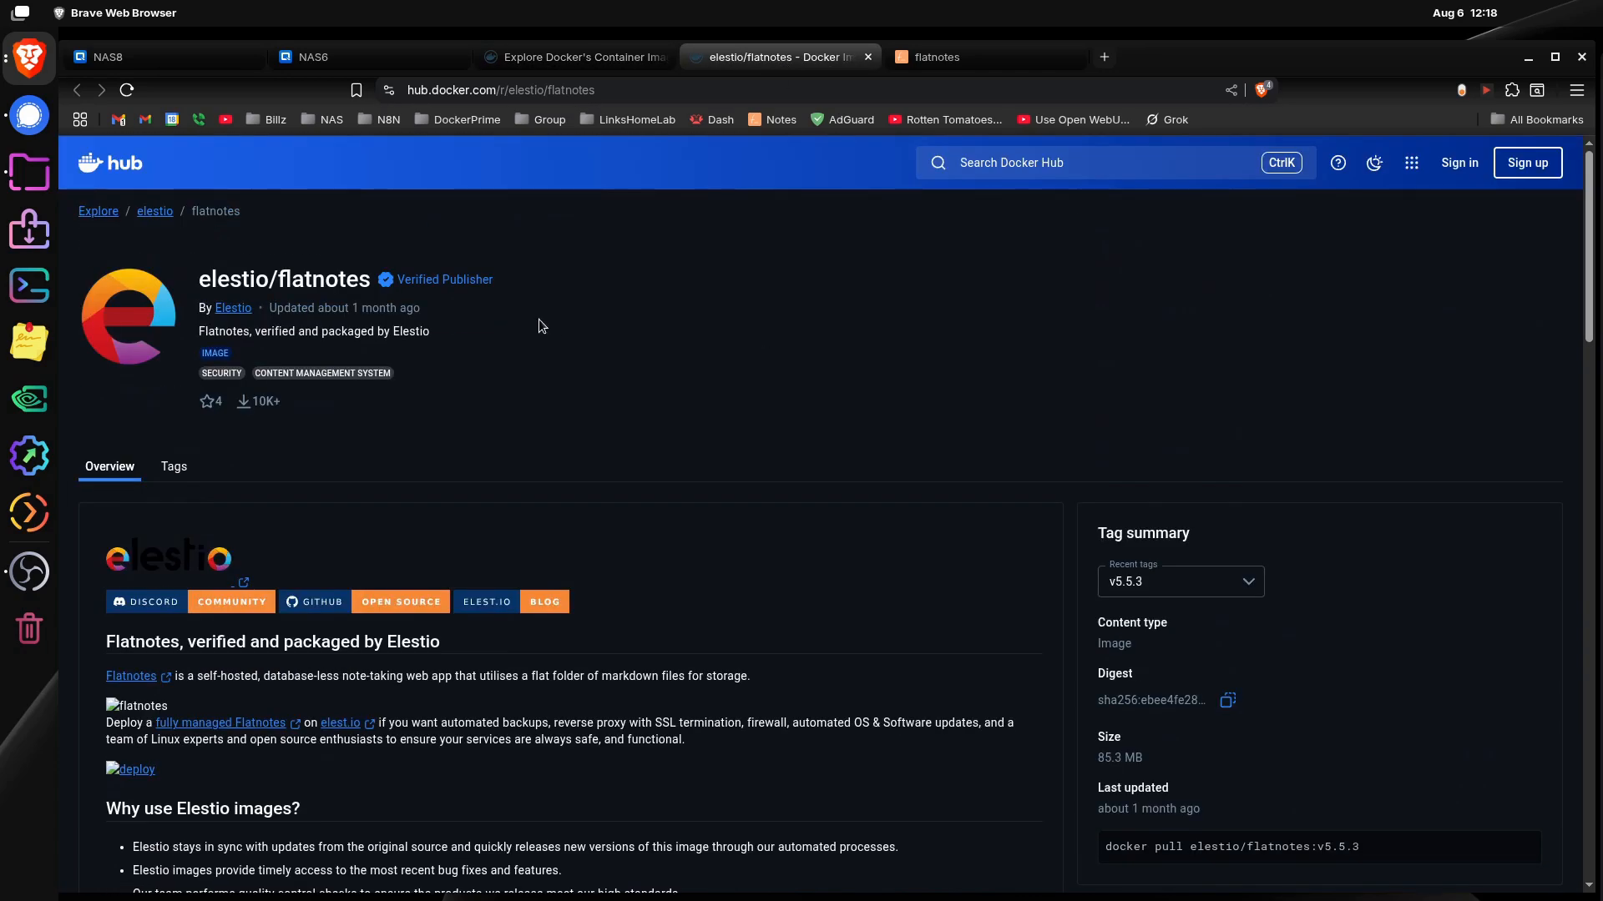
scroll(763, 393, "down", 6)
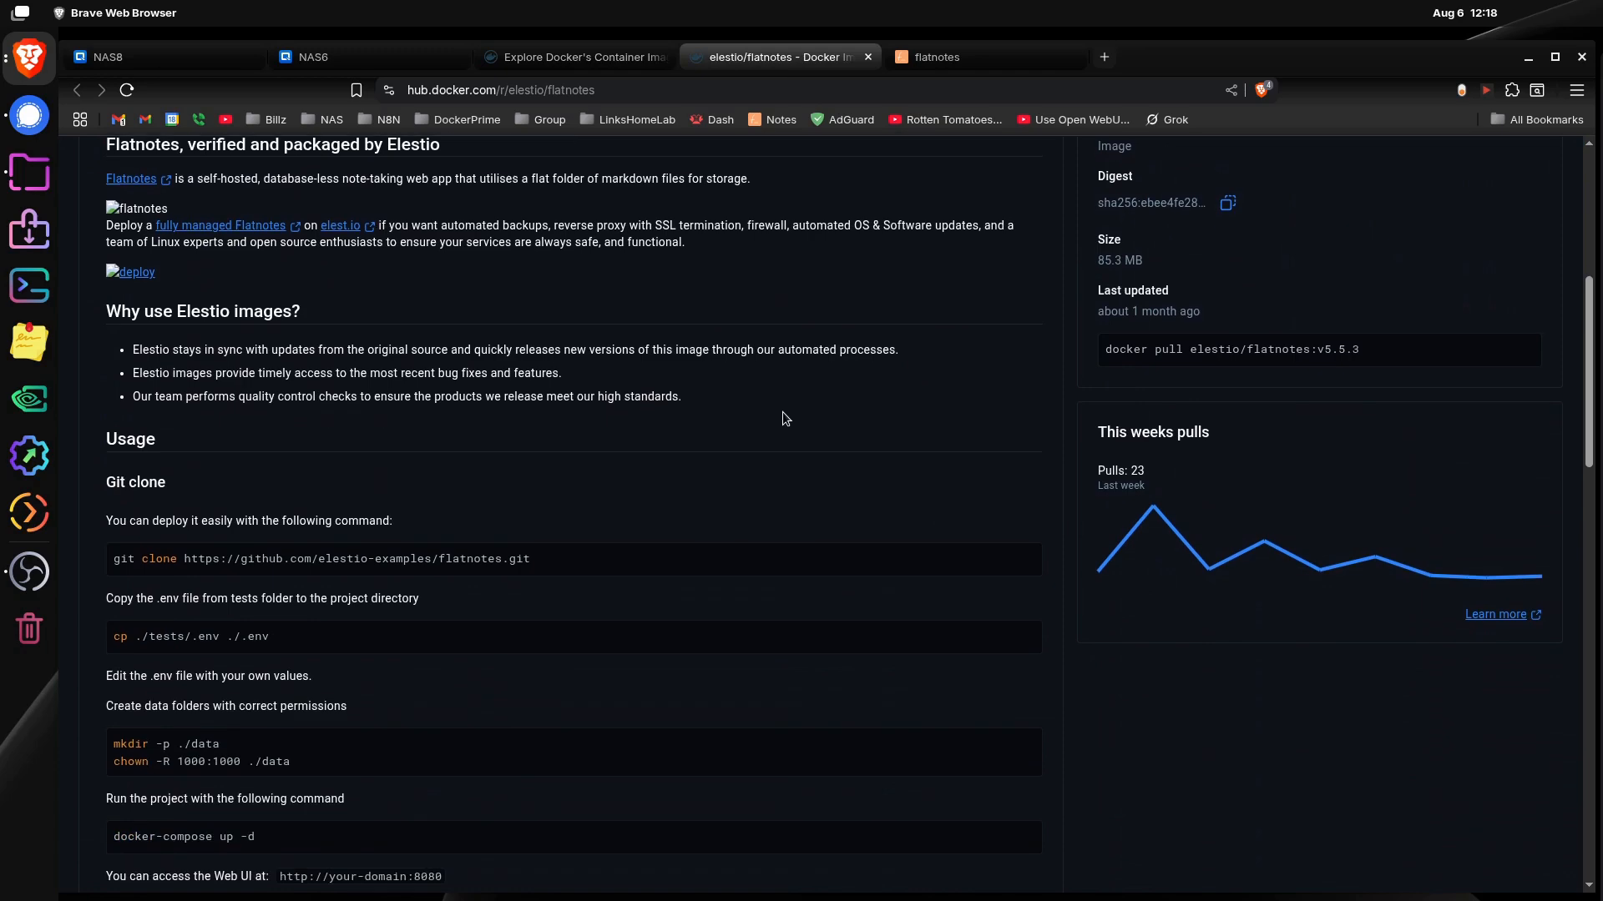
scroll(731, 478, "down", 1)
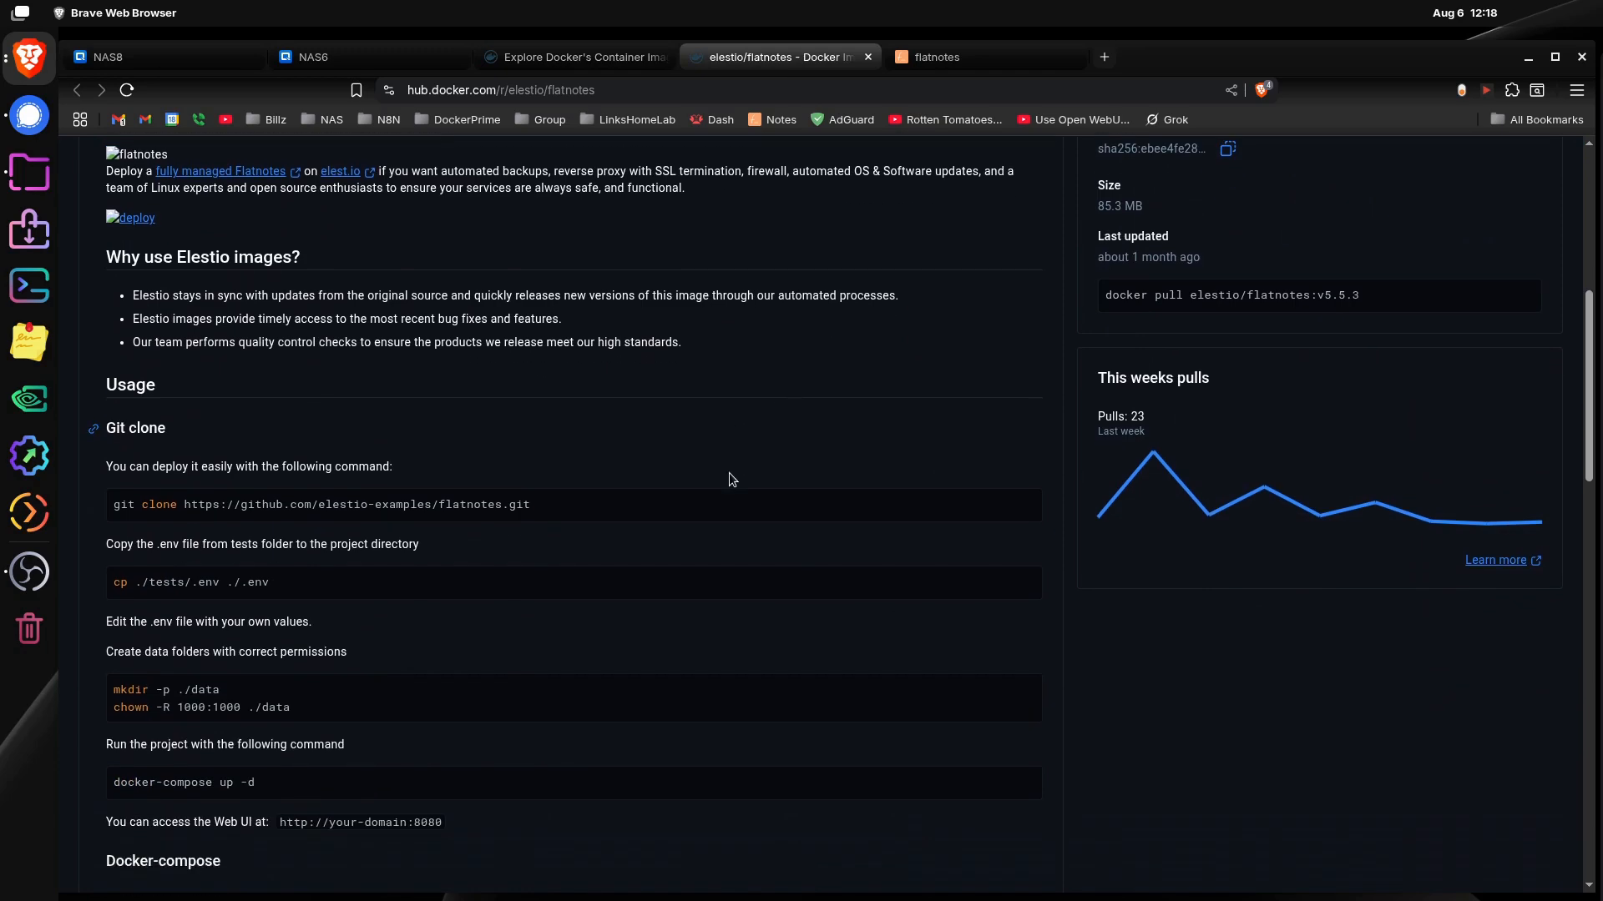
scroll(877, 496, "down", 3)
scroll(926, 481, "up", 5)
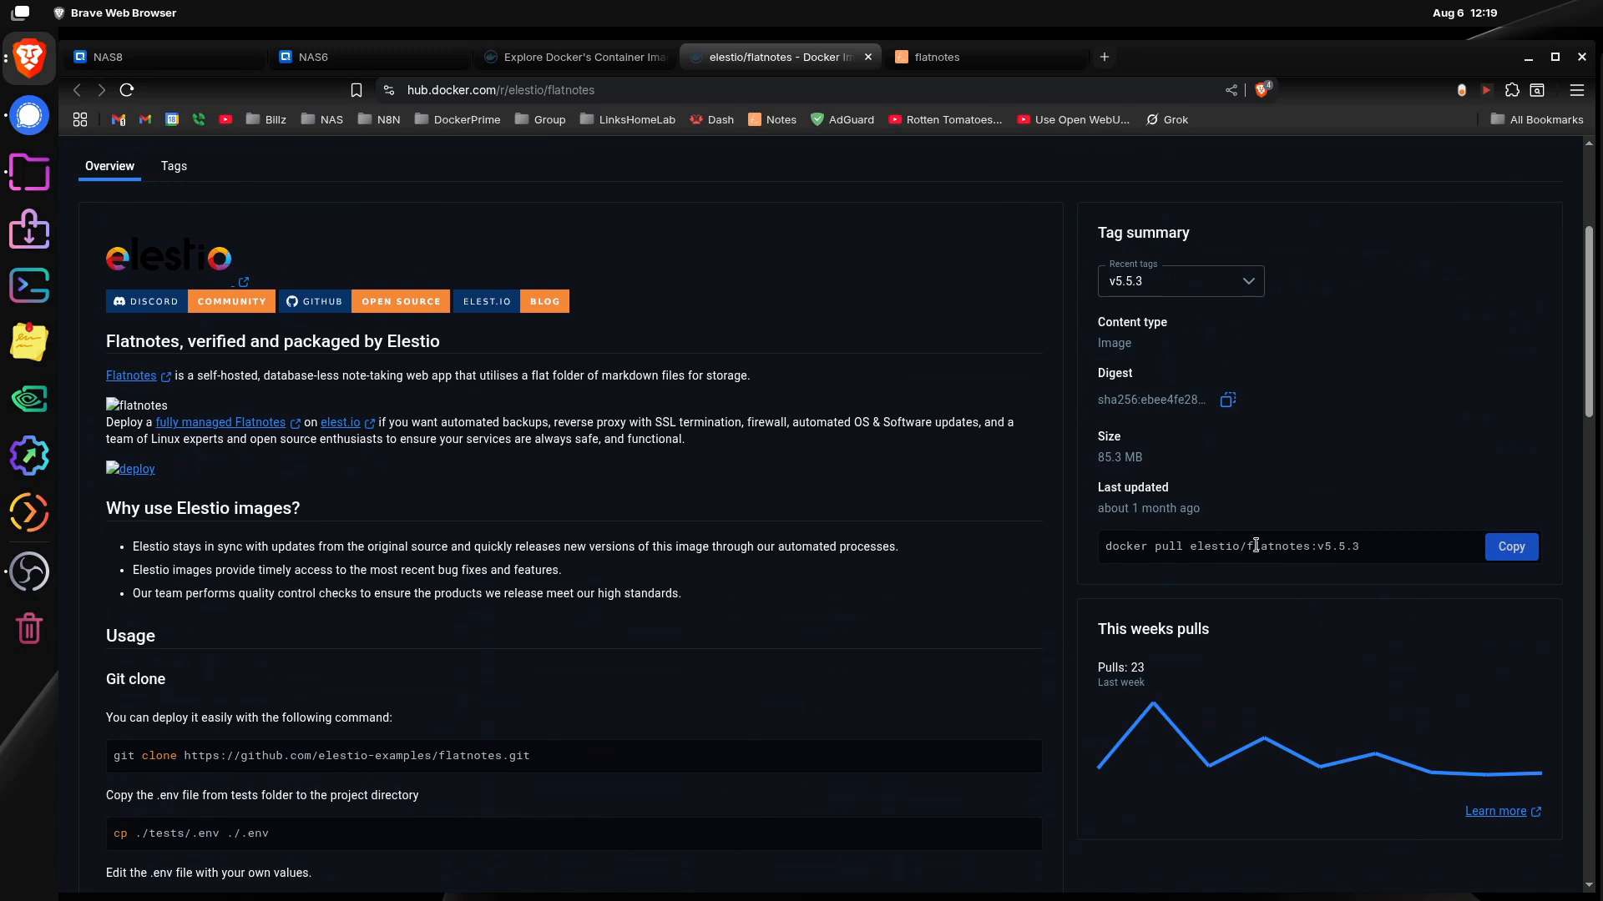
scroll(858, 614, "down", 10)
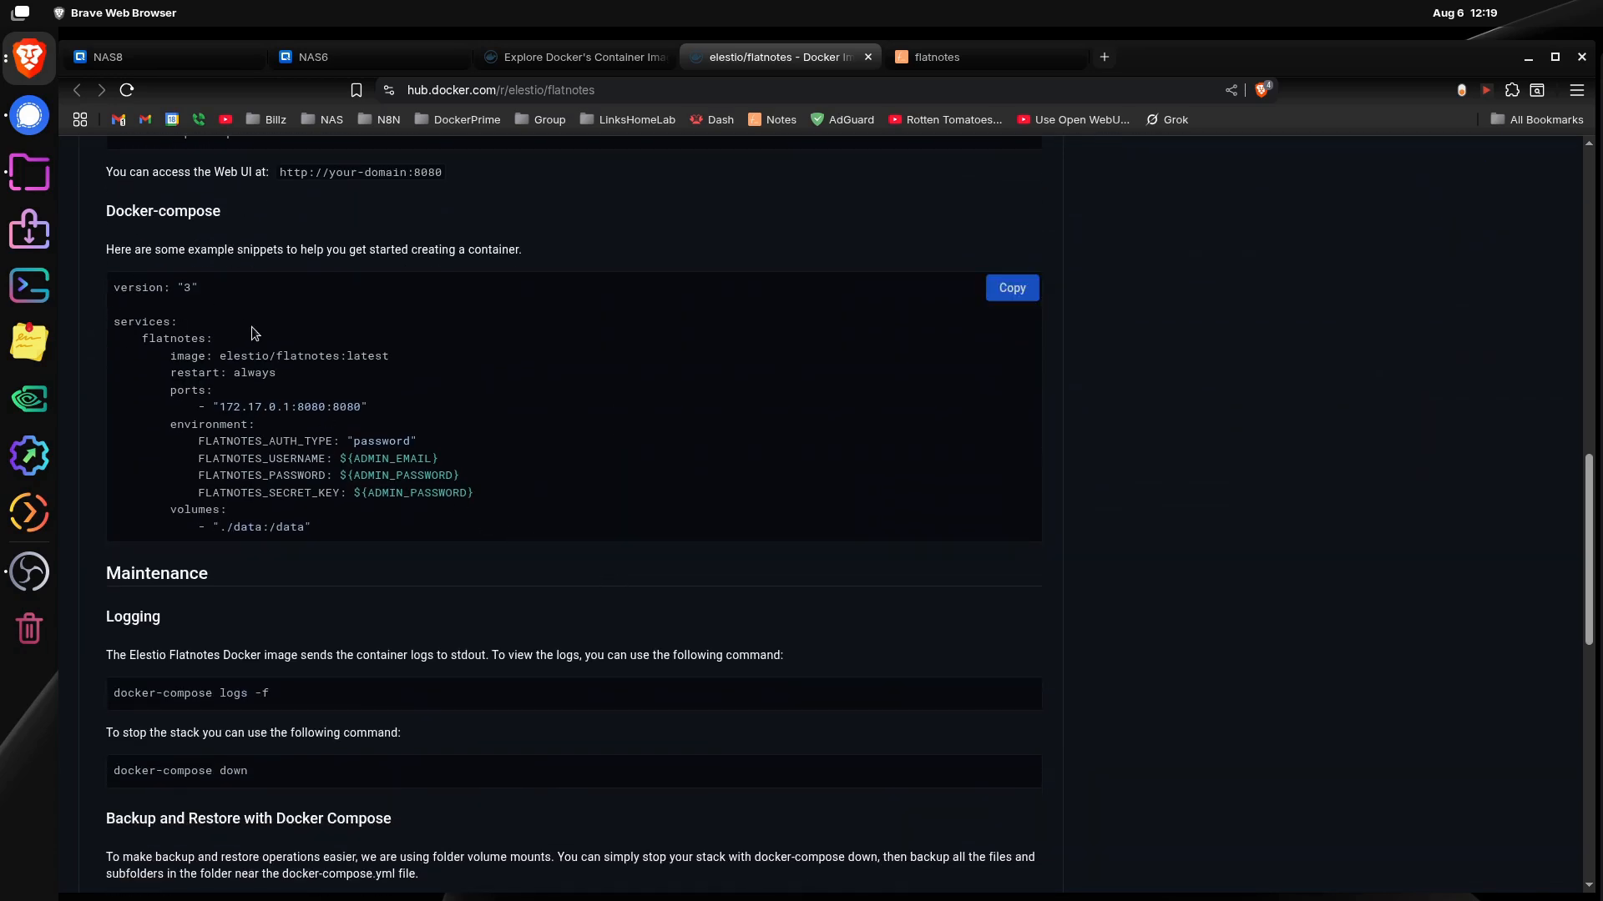
scroll(200, 415, "up", 1)
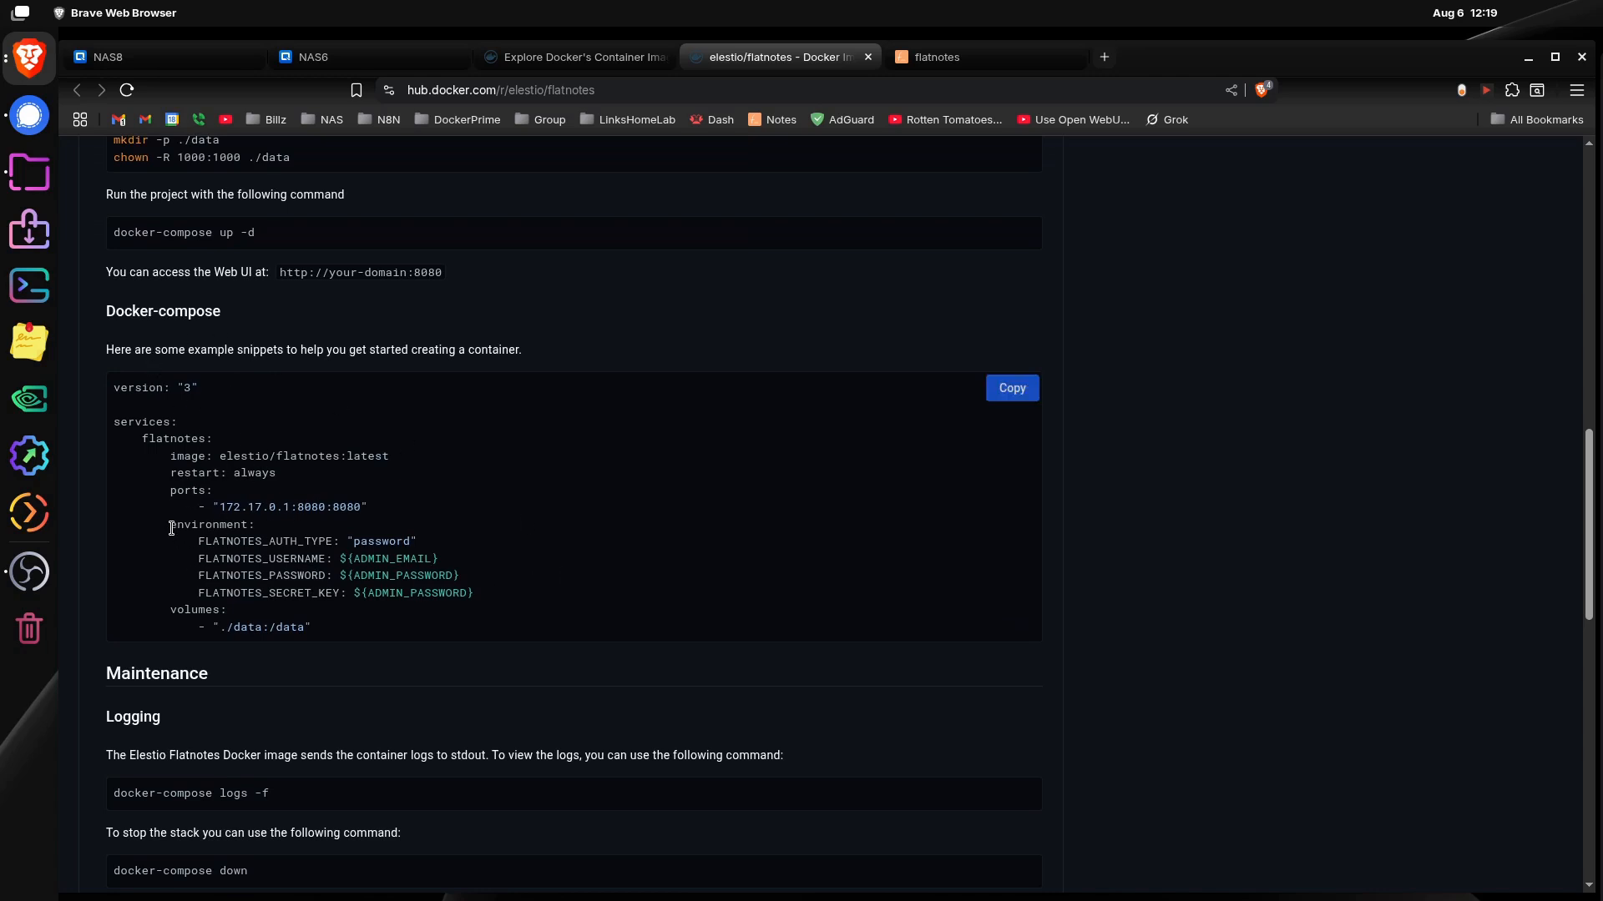
Step: Highlight the environment key and the image name elestio/flatnotes:latest in the docker-compose example, and check the surrounding settings
left_click_drag(171, 528, 270, 533)
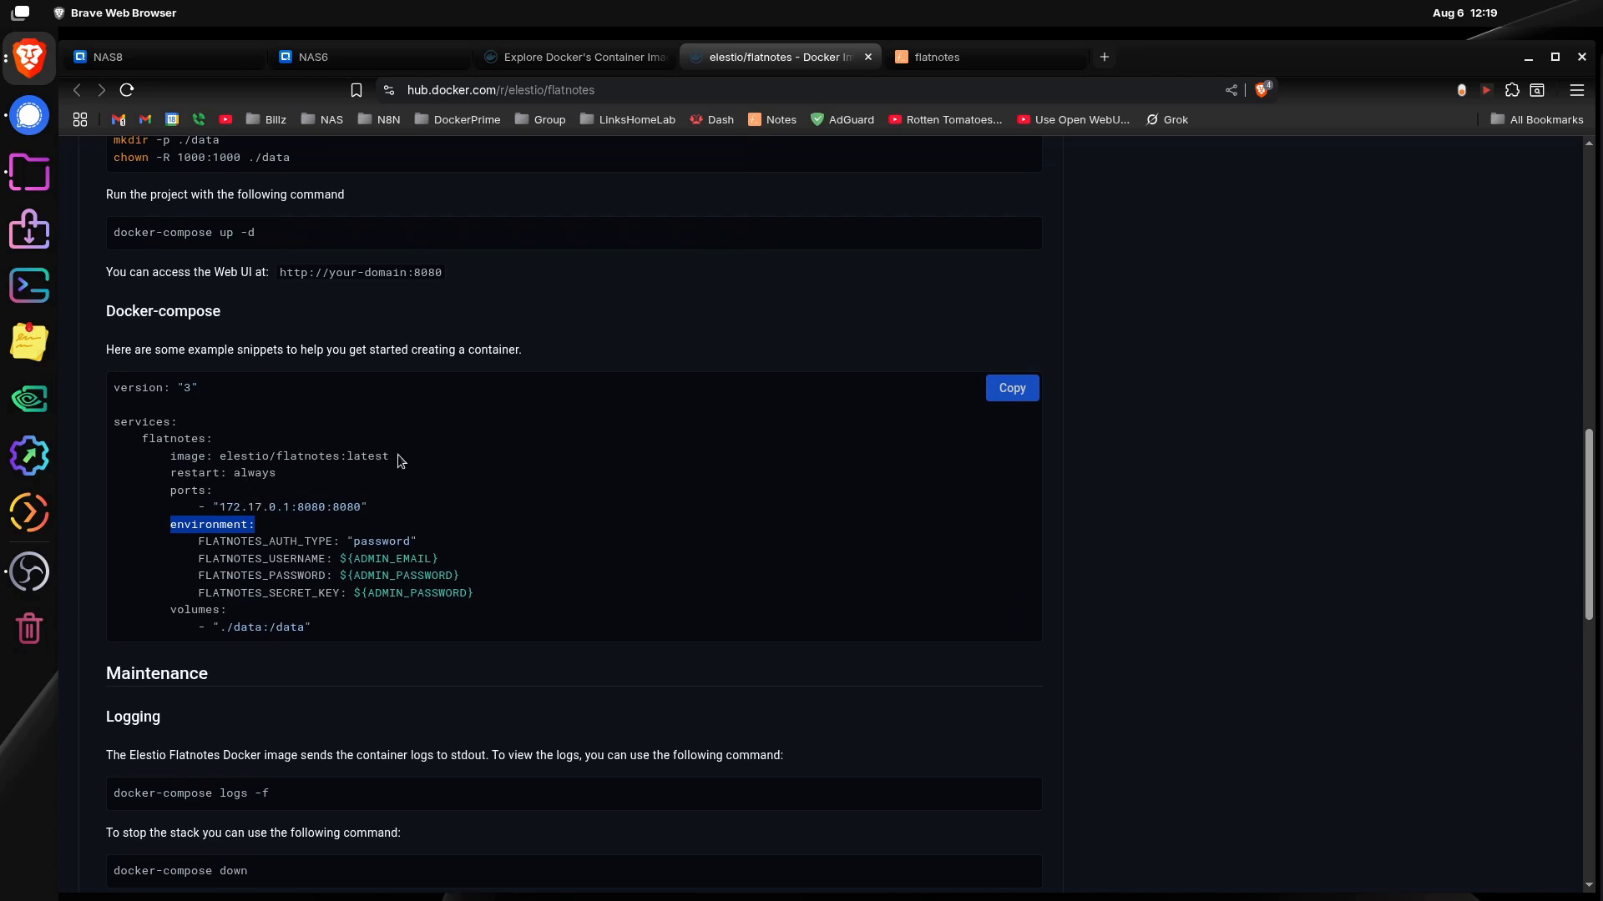
left_click_drag(399, 461, 221, 460)
key("ctrl+c")
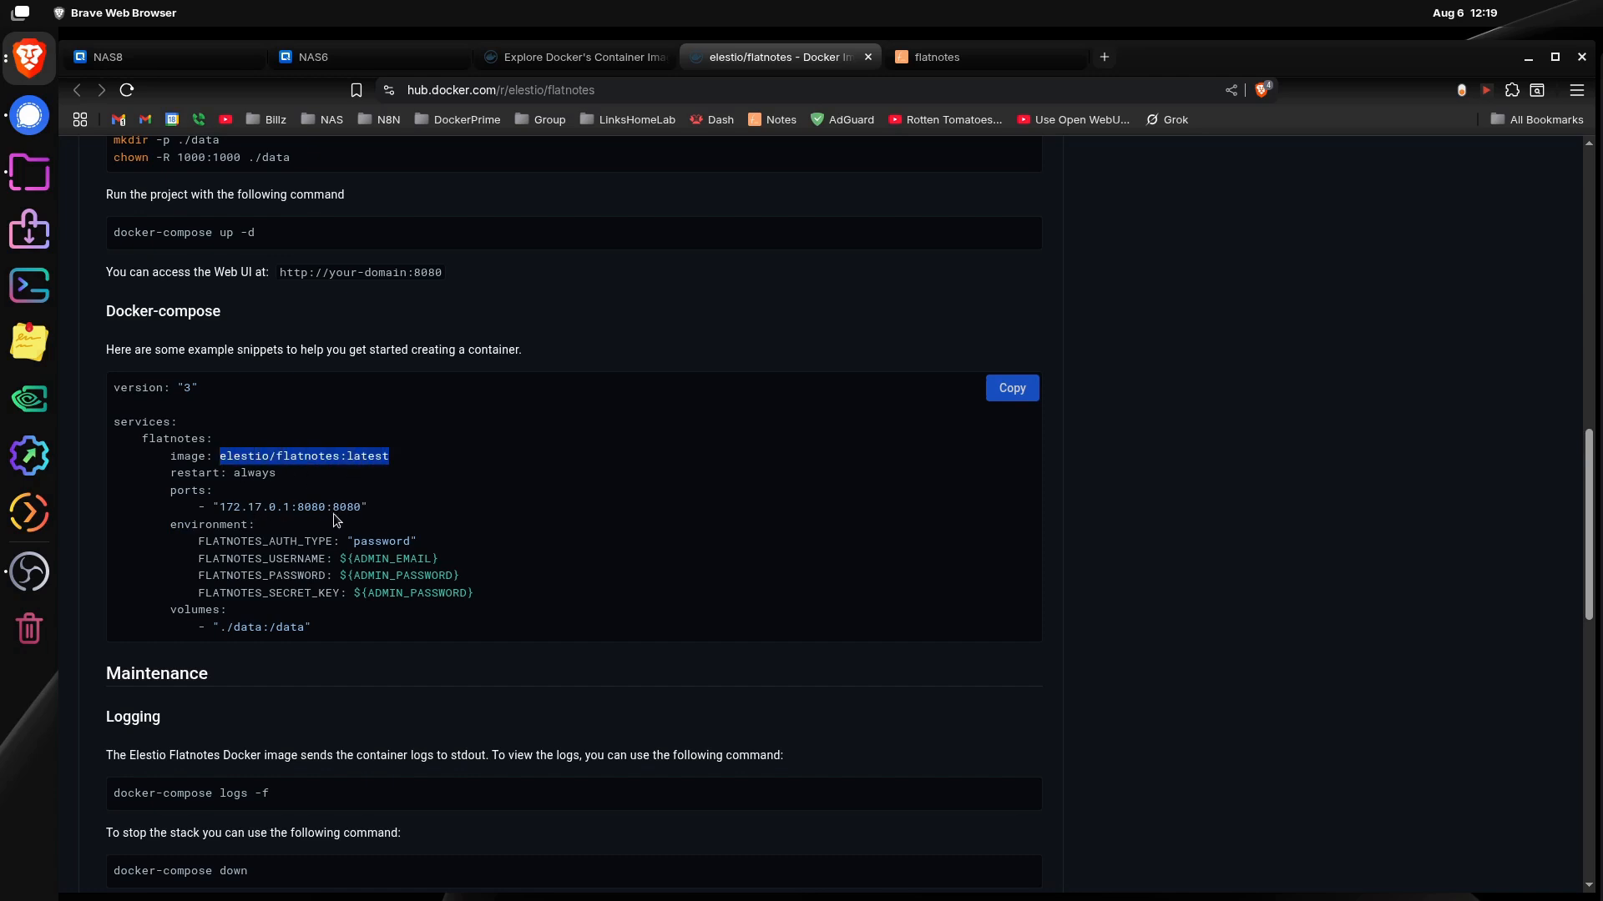
scroll(359, 542, "down", 3)
scroll(376, 568, "up", 3)
Step: Copy the image name elestio/flatnotes:latest from the docker-compose example on the Docker Hub page
left_click(396, 62)
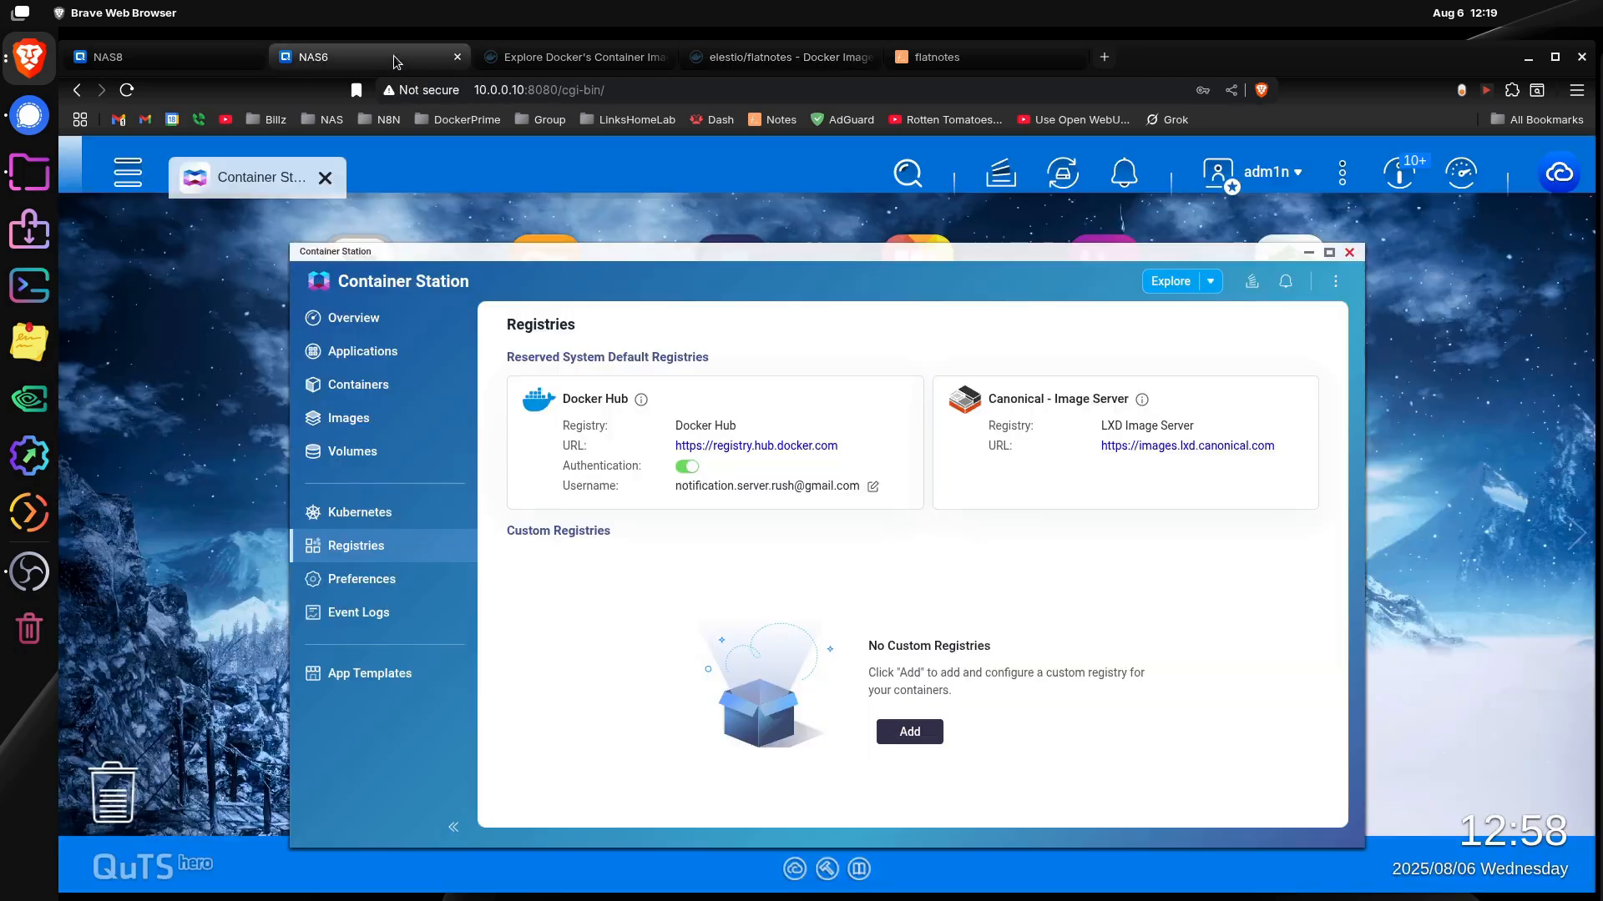
left_click(959, 55)
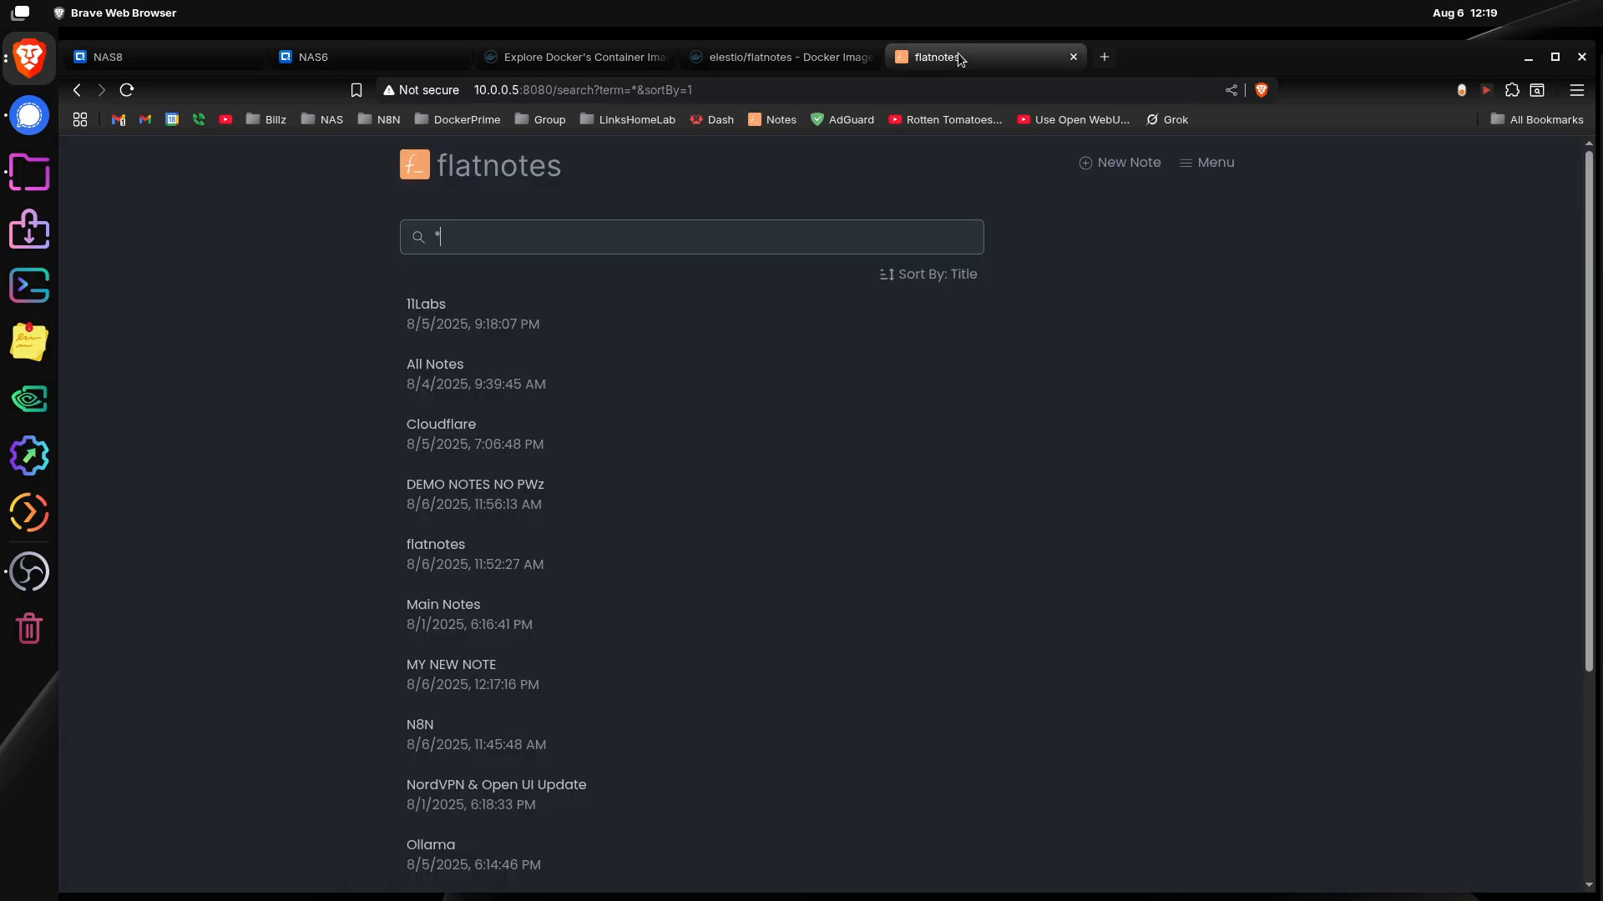
left_click(741, 55)
right_click(309, 455)
left_click(349, 478)
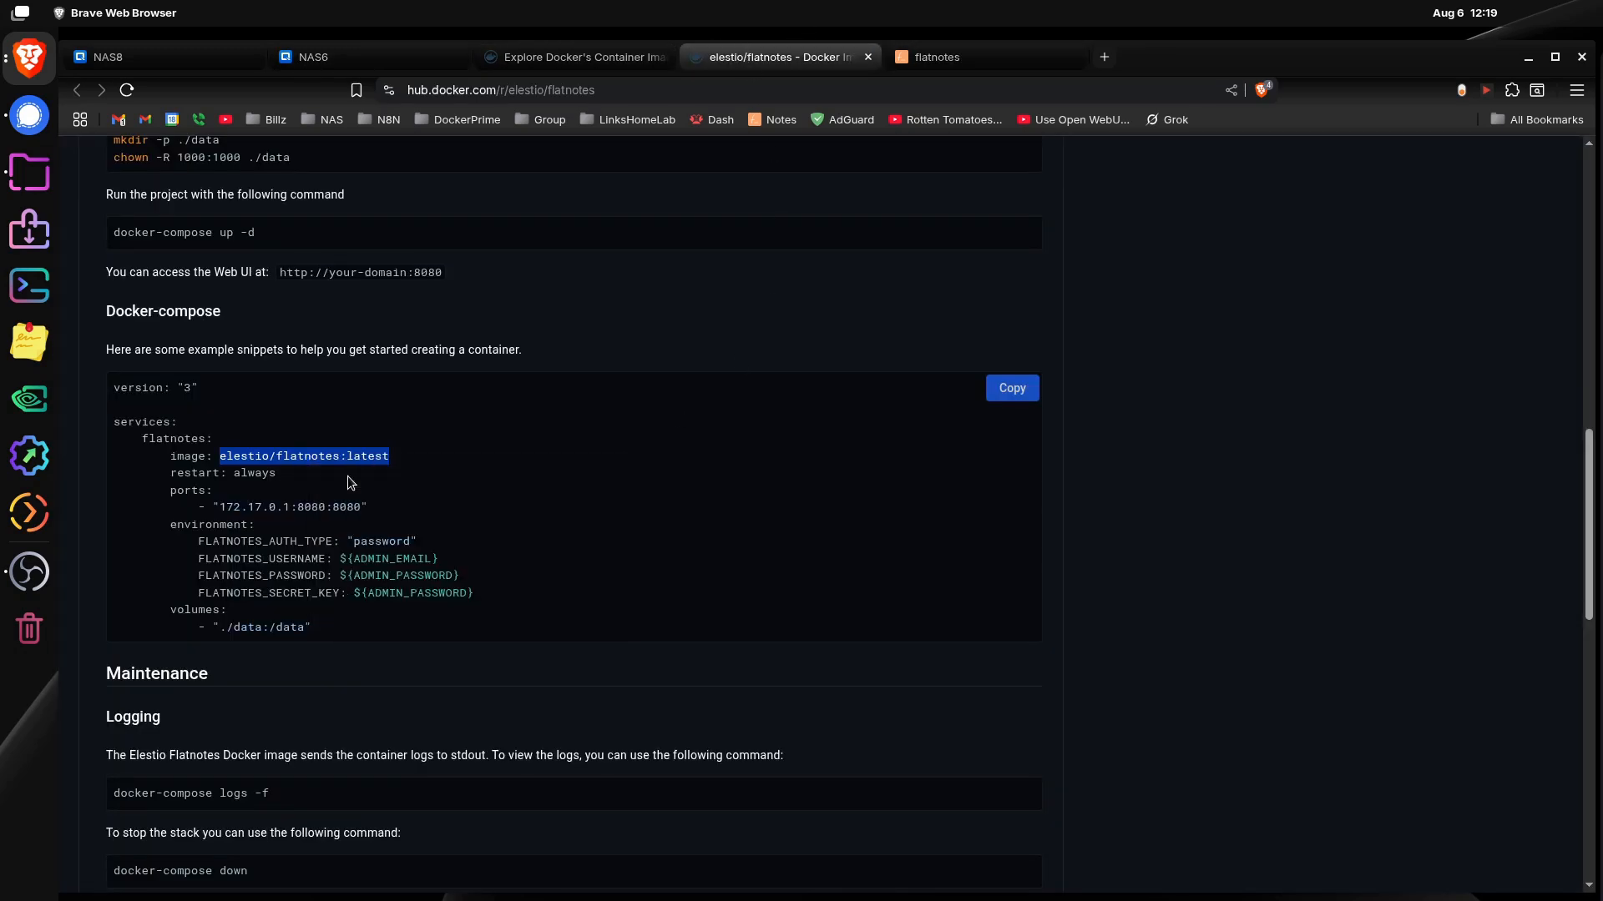
Step: Switch to Container Station on NAS6 and pull the Docker image elestio/flatnotes:latest using advanced mode
left_click(434, 55)
left_click(359, 386)
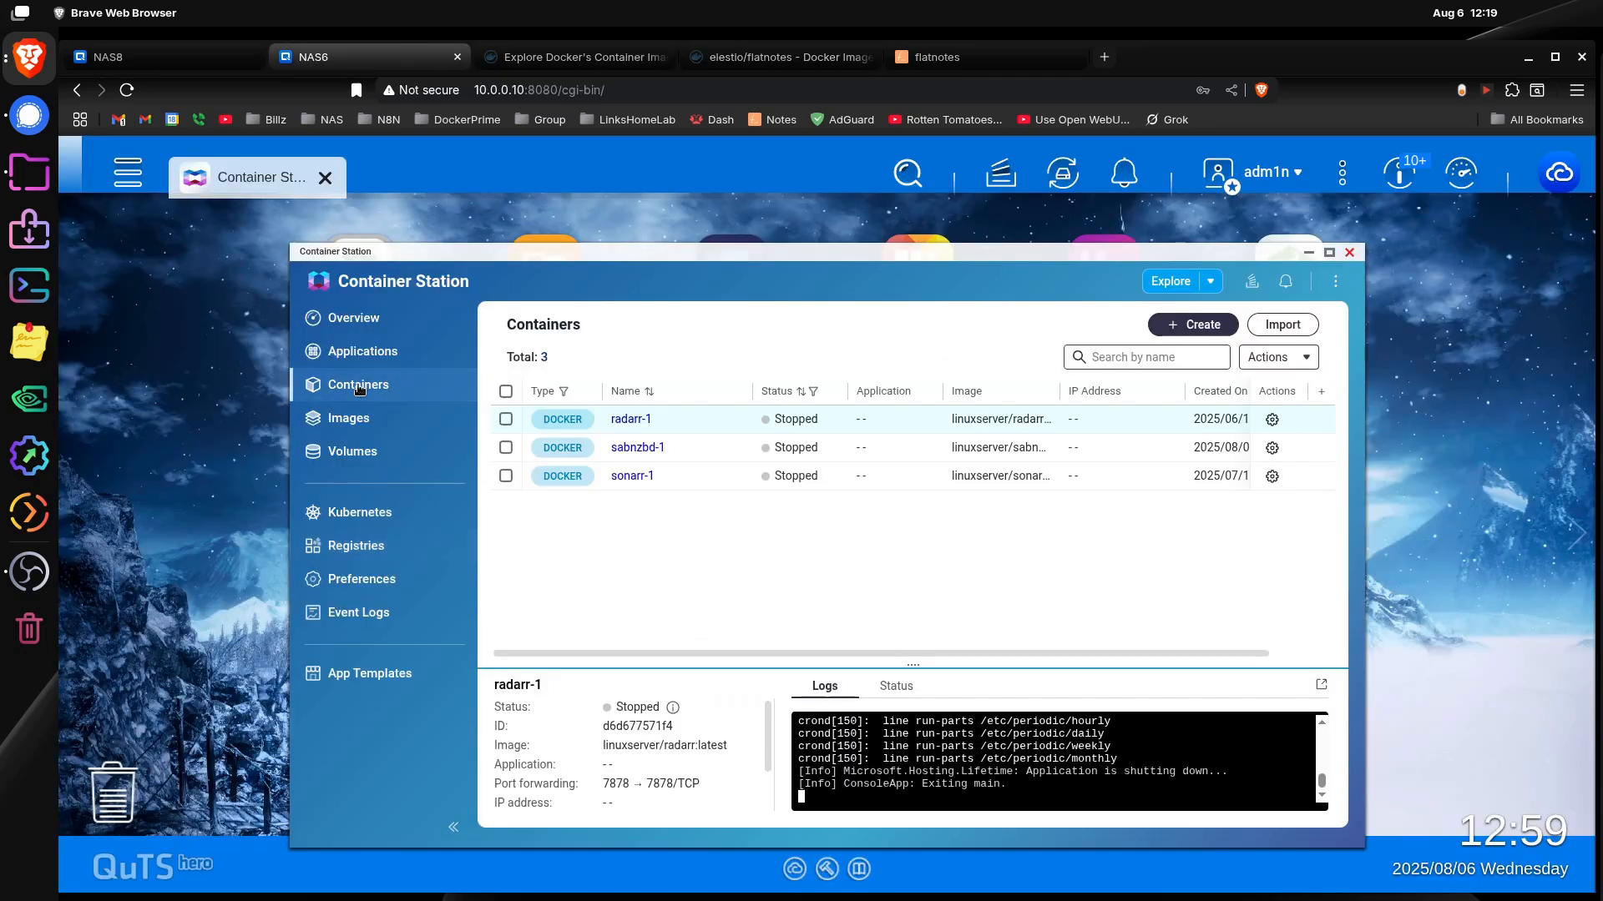
left_click(349, 417)
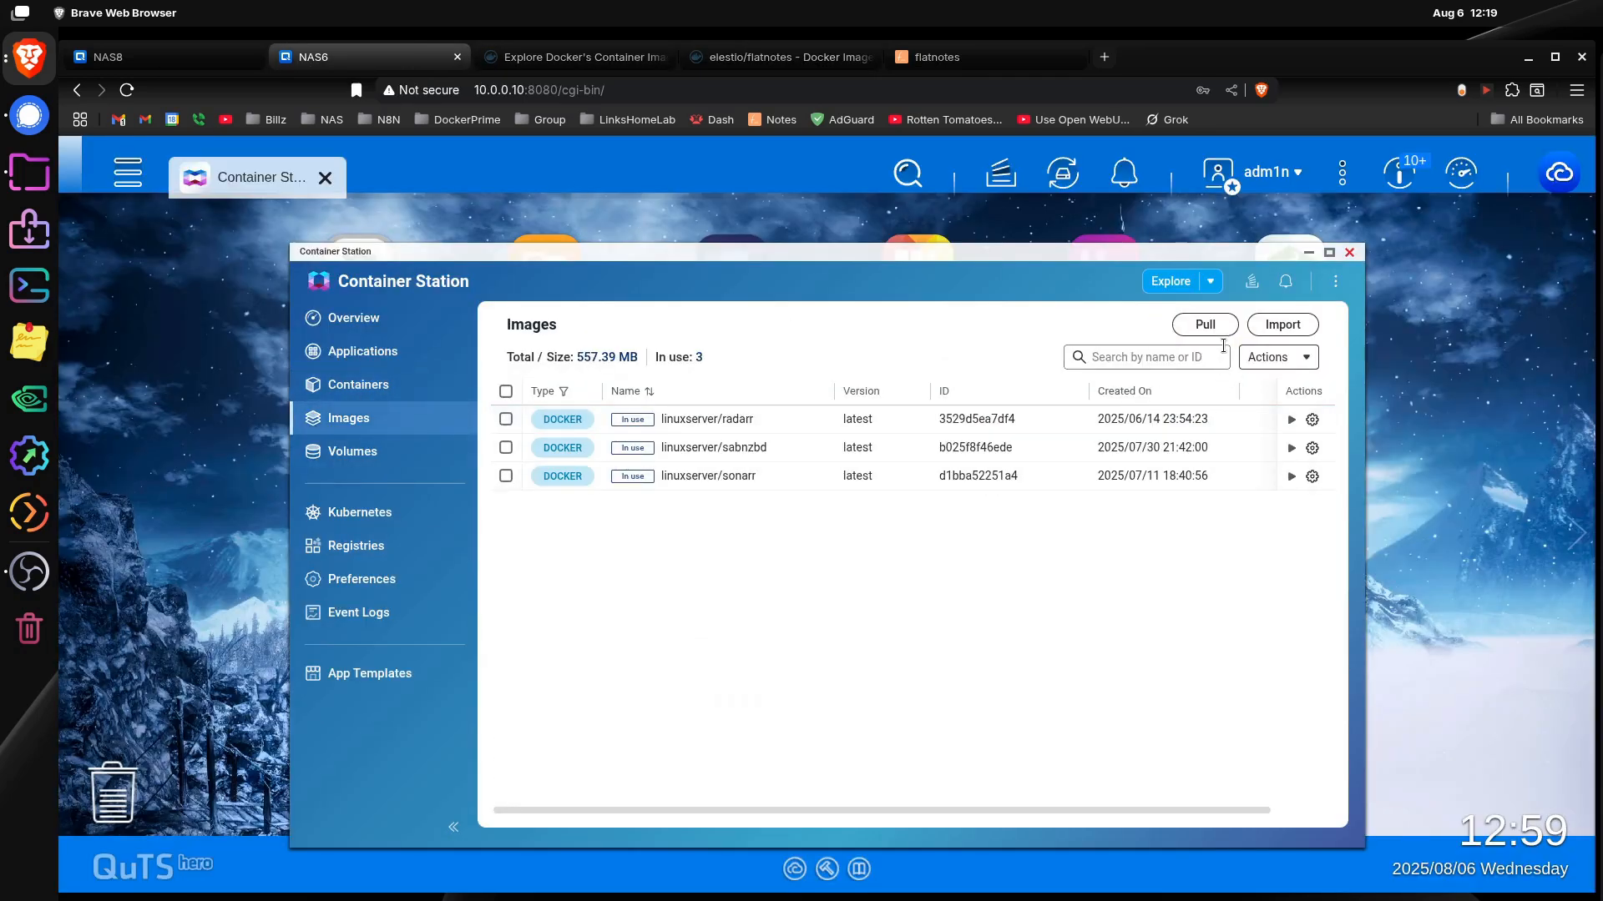
left_click(1202, 325)
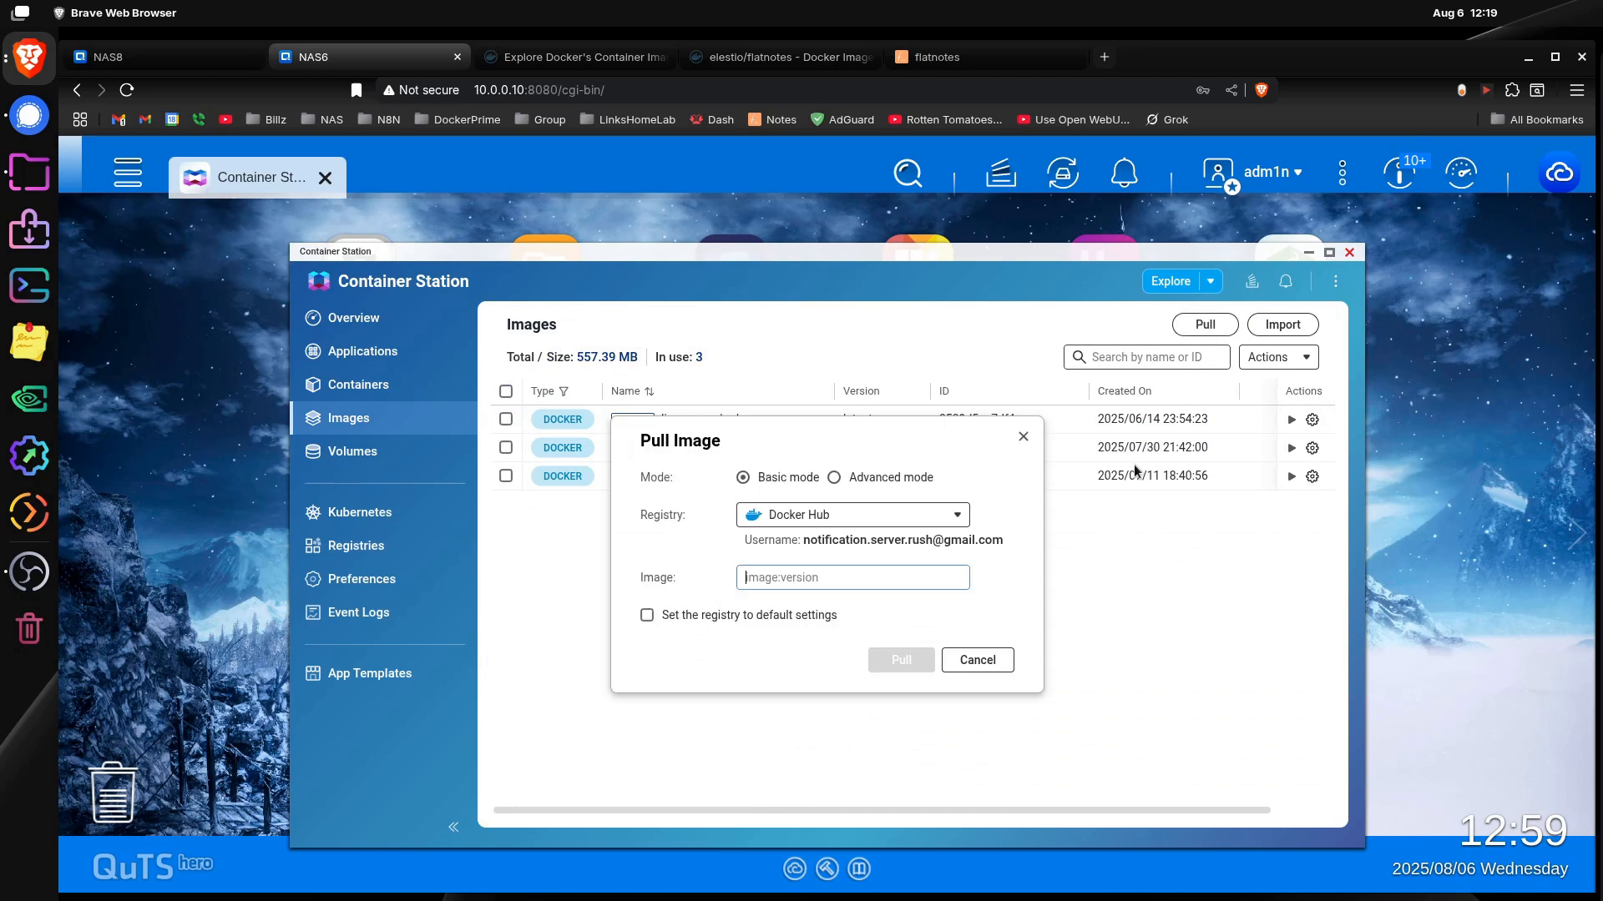
left_click(835, 477)
right_click(790, 551)
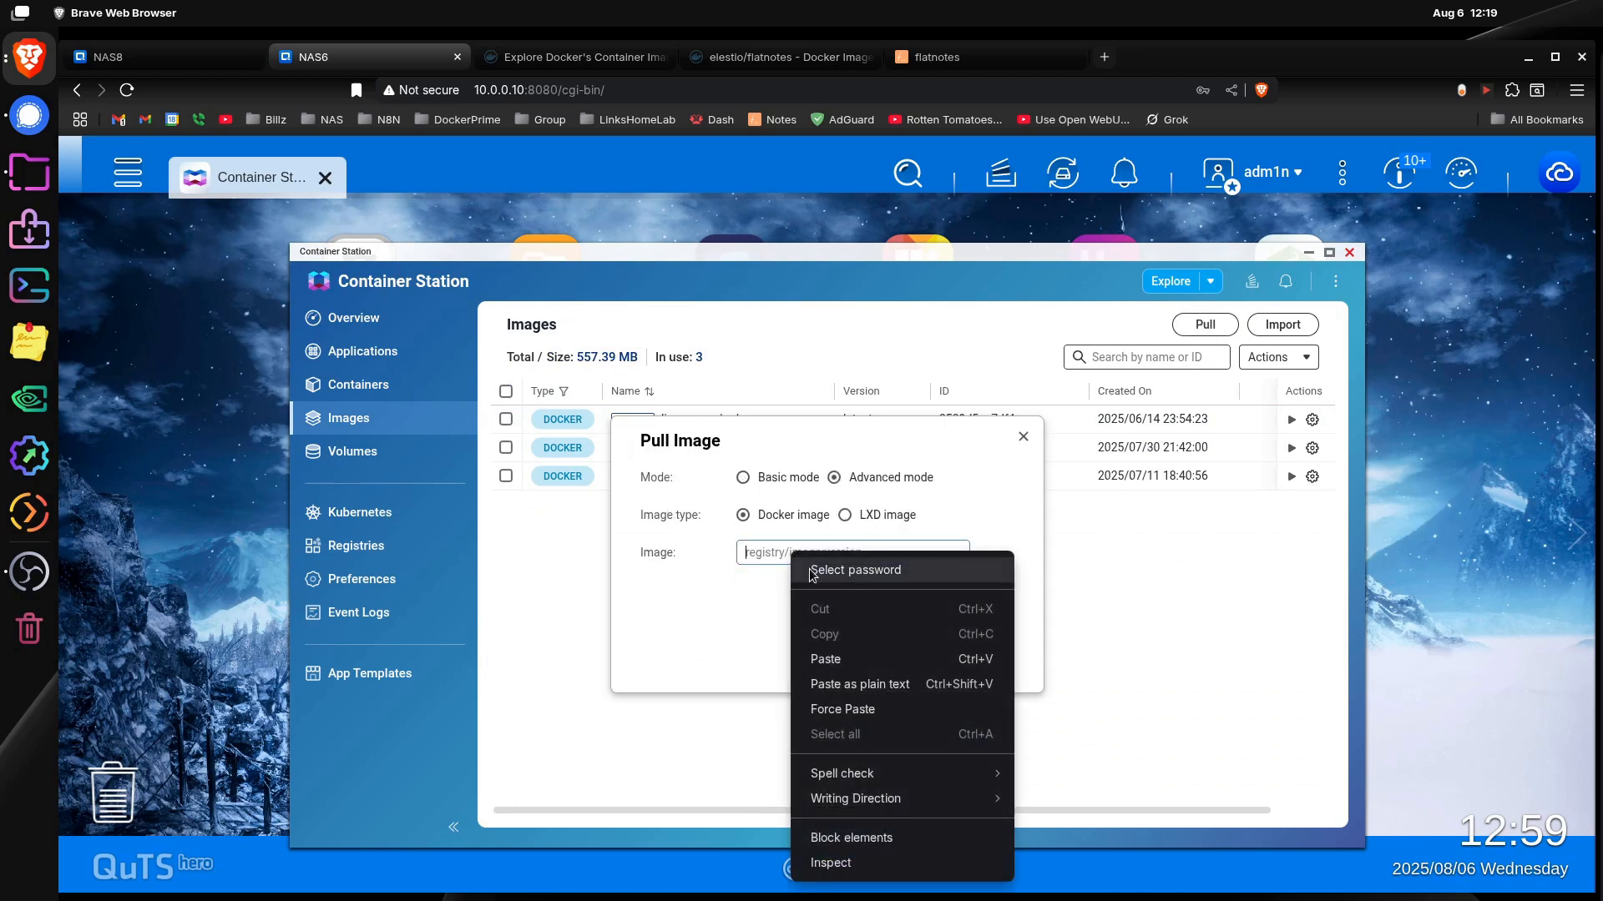
left_click(823, 655)
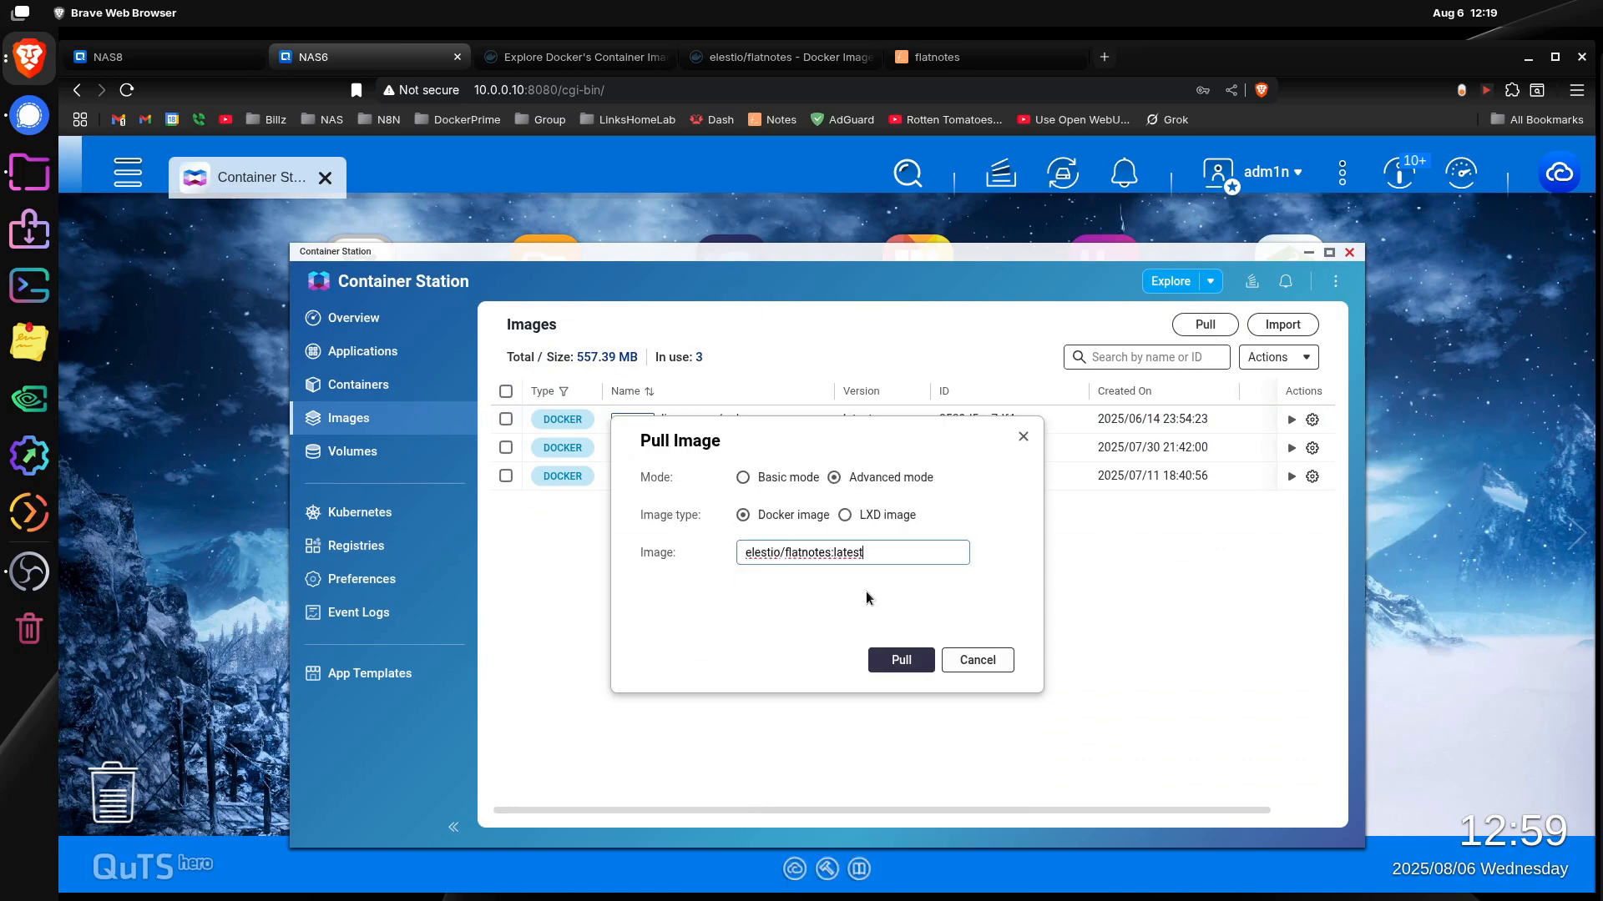
left_click(900, 661)
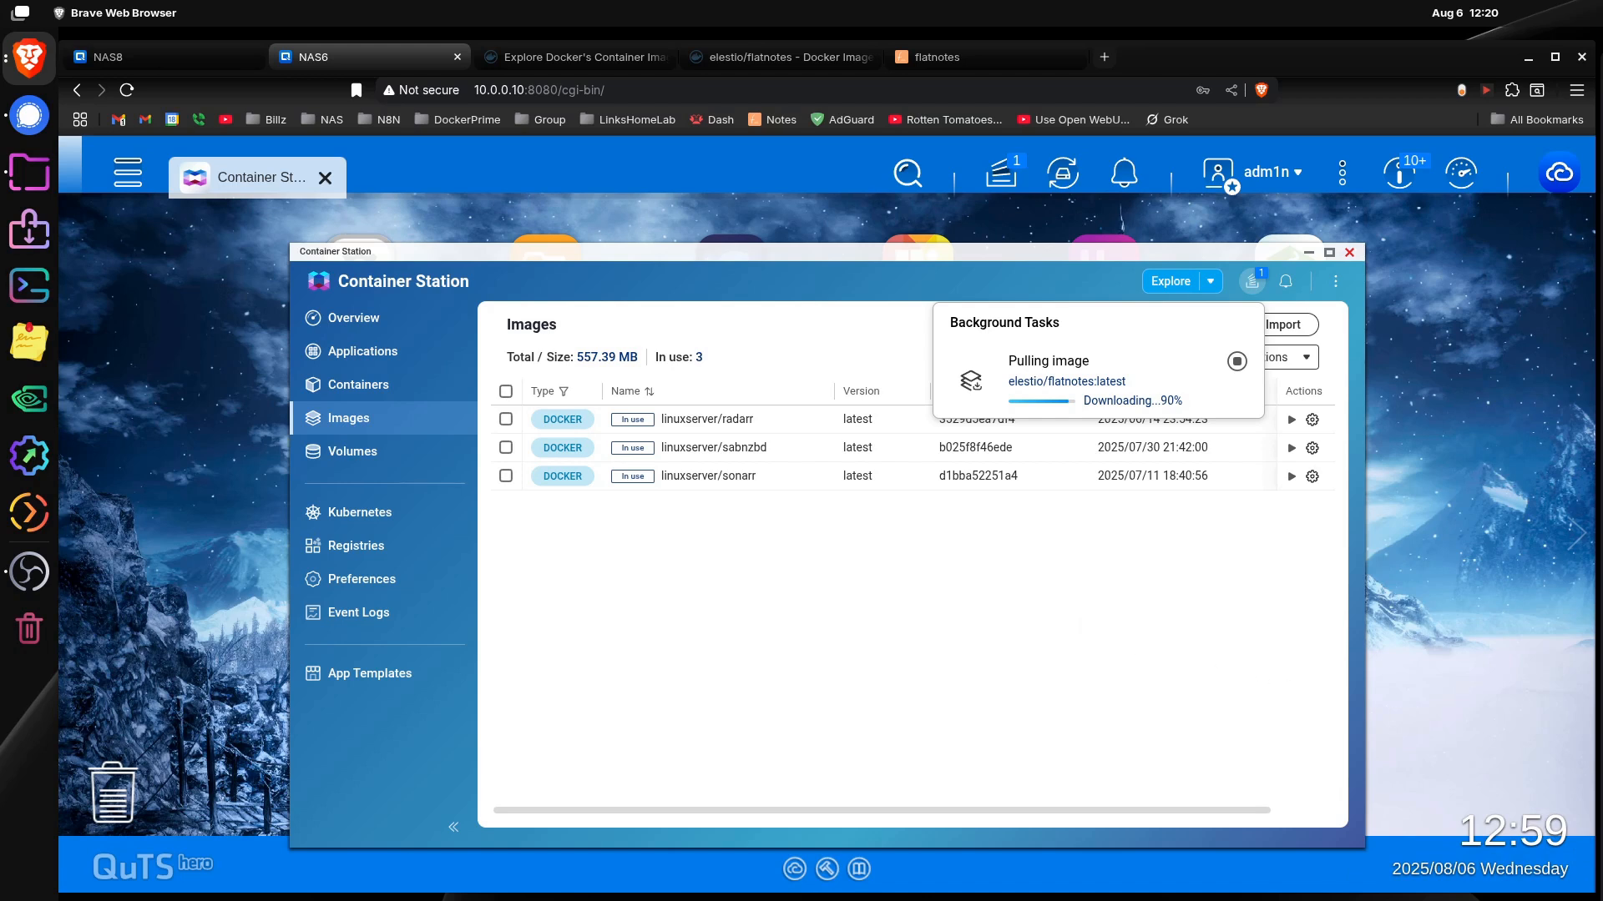
key("alt+Tab")
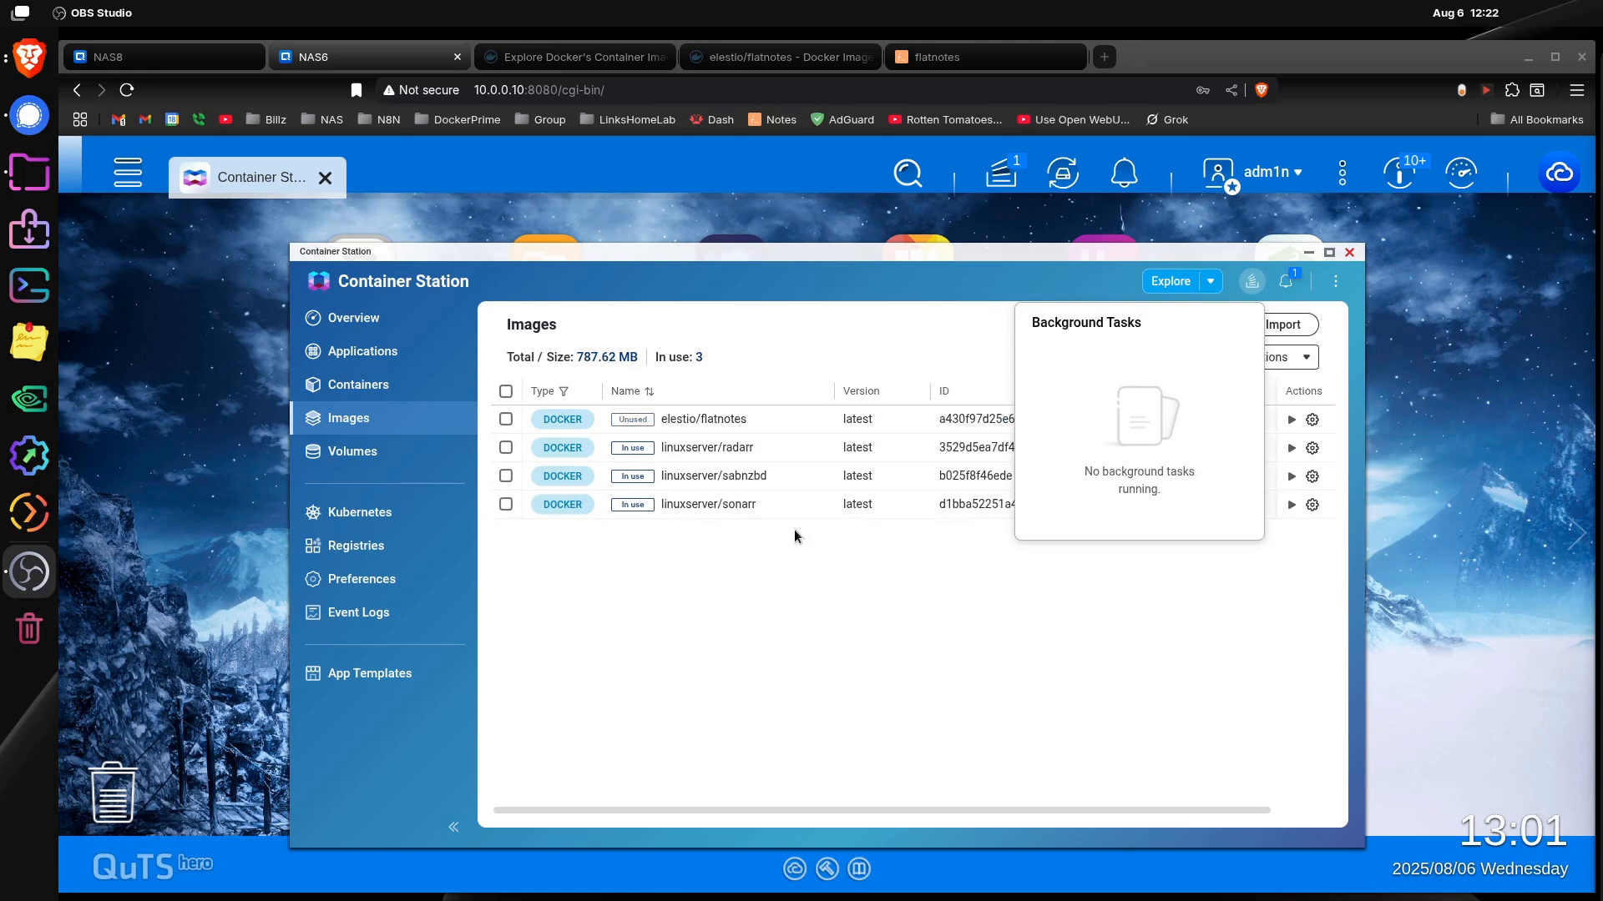
left_click(1018, 609)
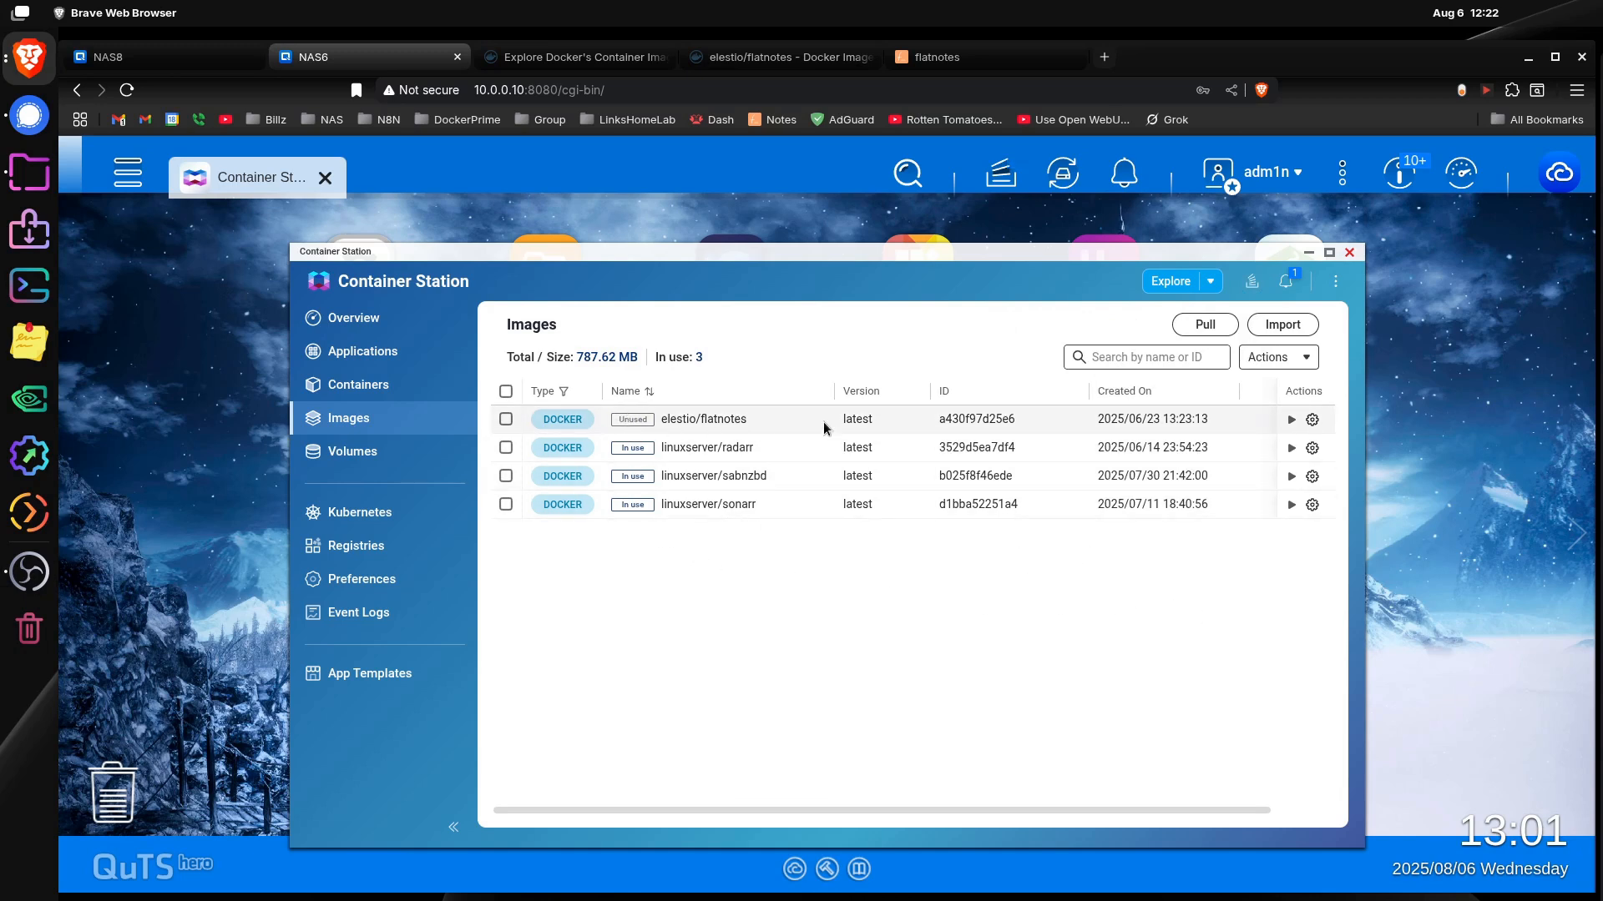
Step: Start creating a container from the elestio/flatnotes image and name it flatnotes-demo
left_click(360, 391)
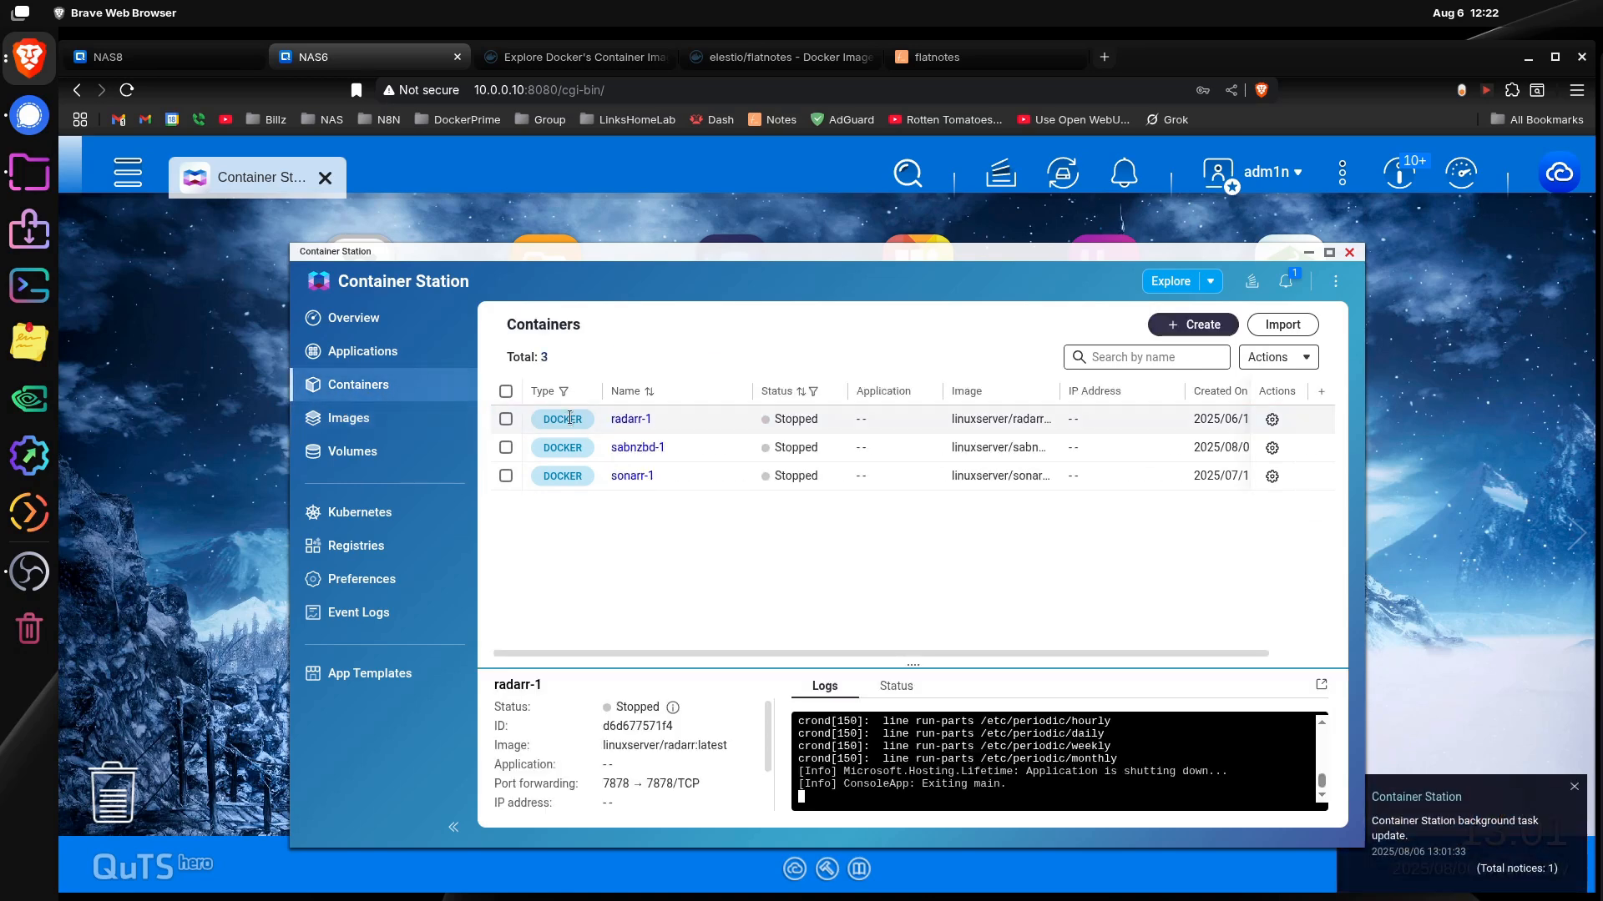
left_click(342, 417)
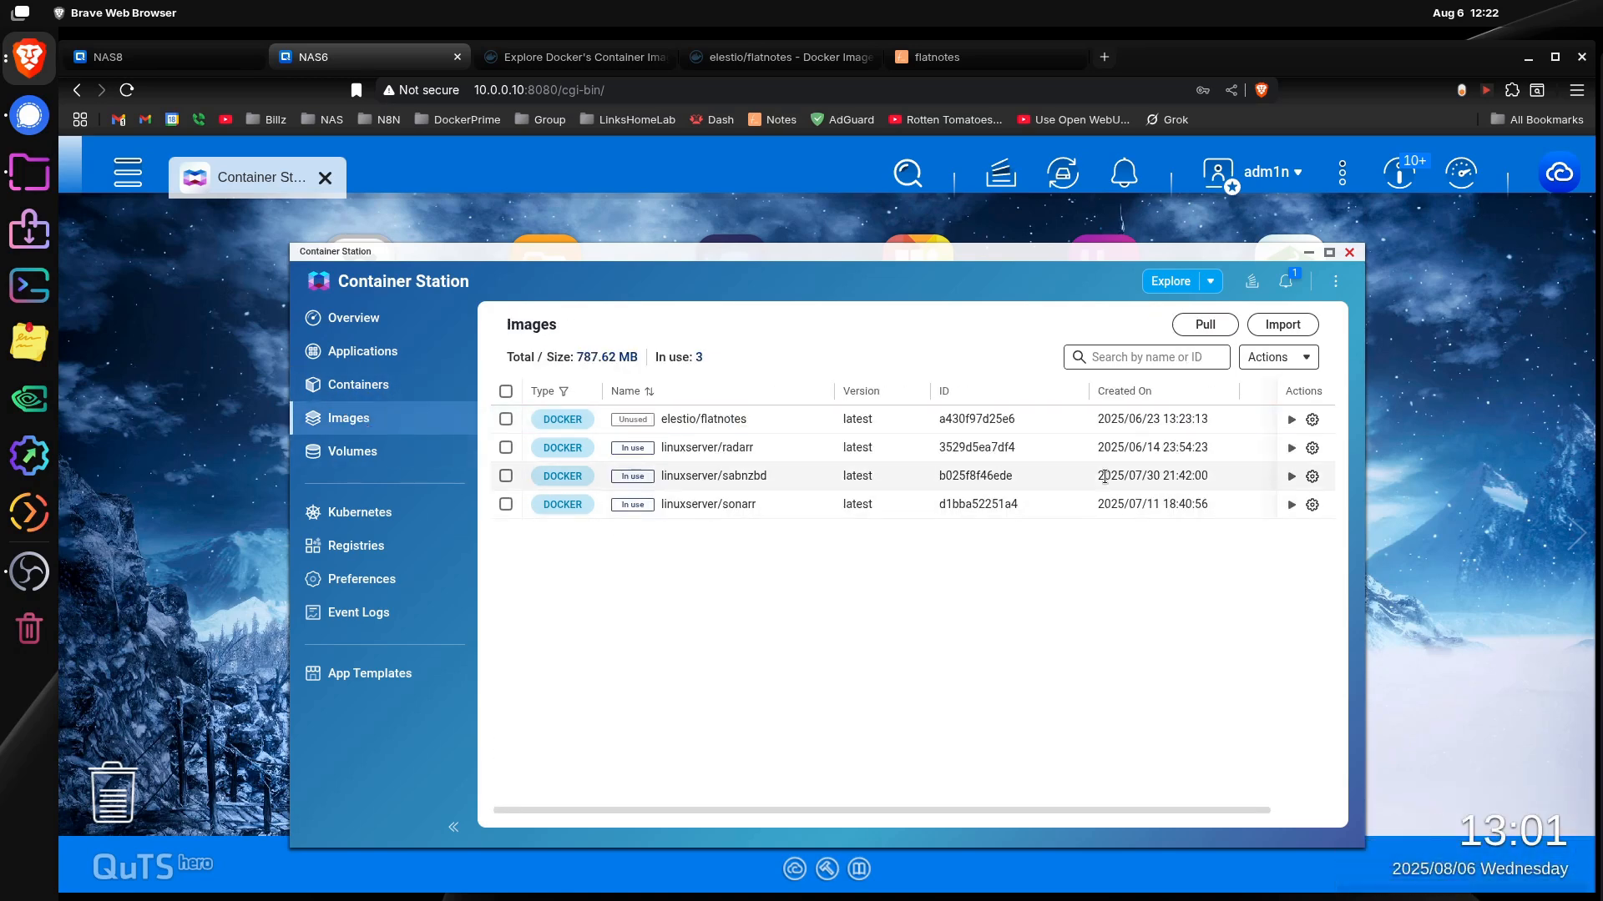
left_click(1291, 420)
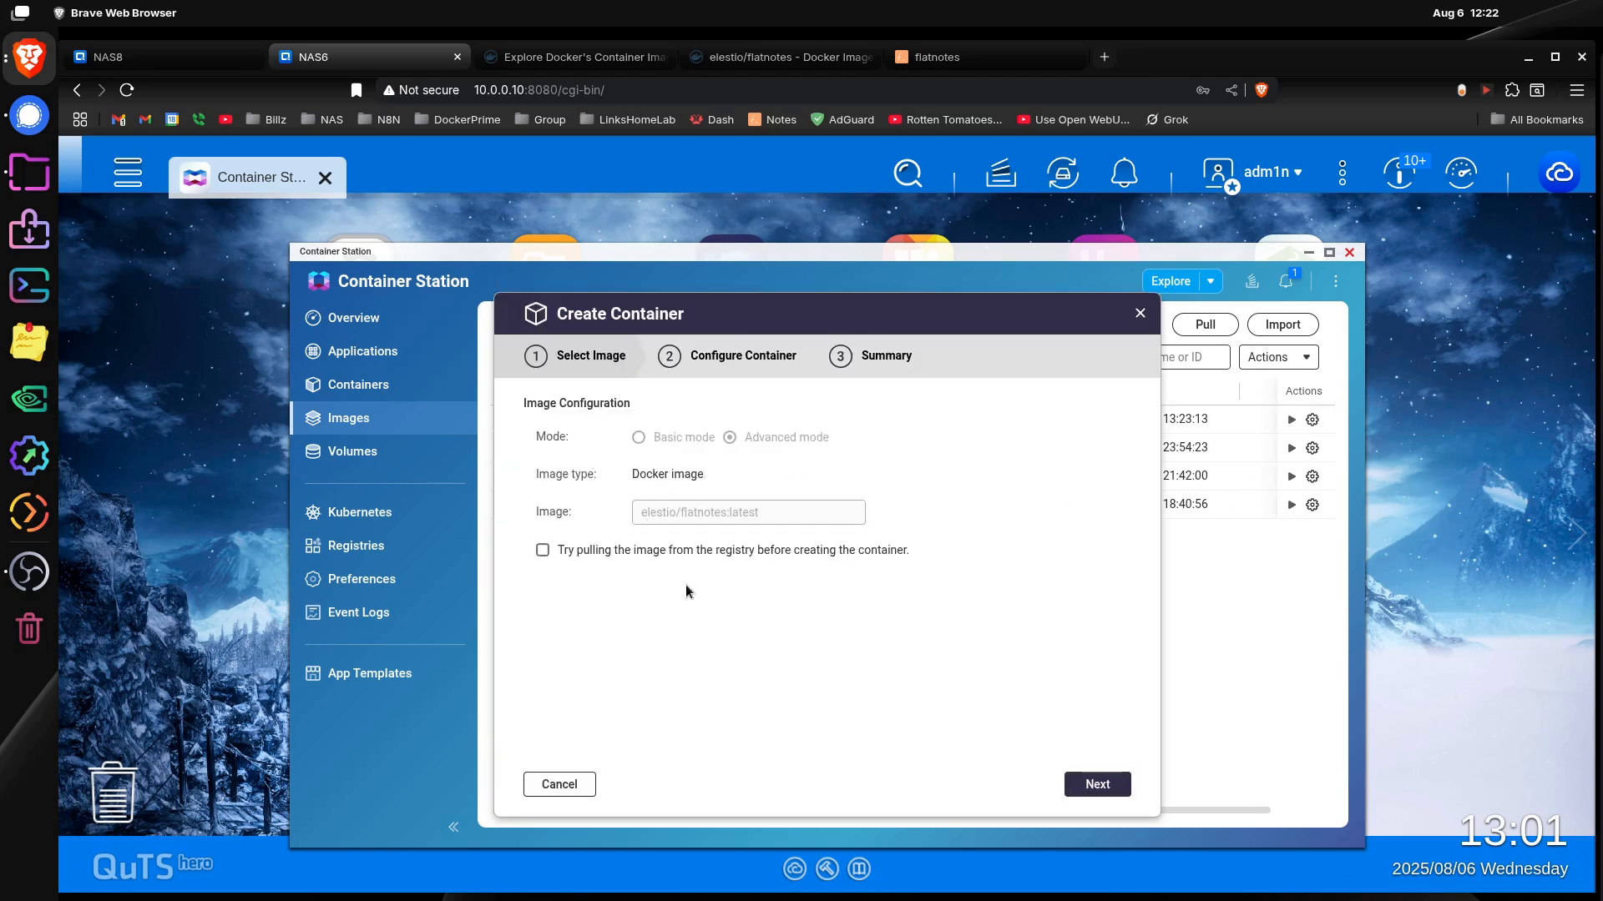
left_click(1097, 784)
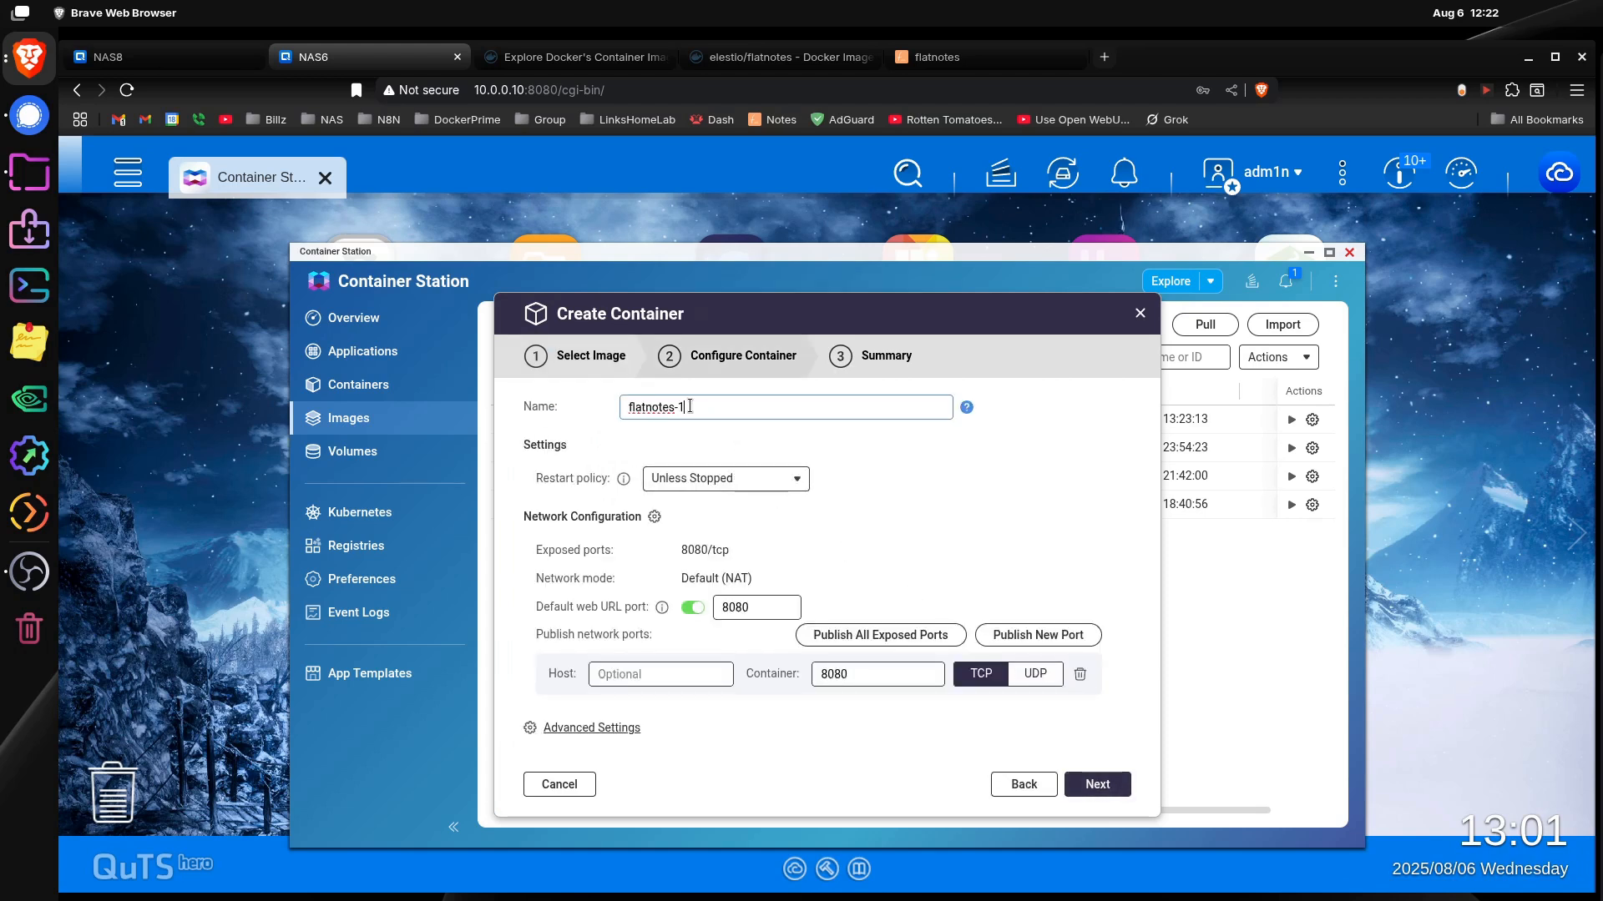
key("BackSpace")
type("demo")
Step: Configure the container's network as custom Bridge on Adapter 1 with static IP address 10.0.0.225, and apply it
left_click(604, 730)
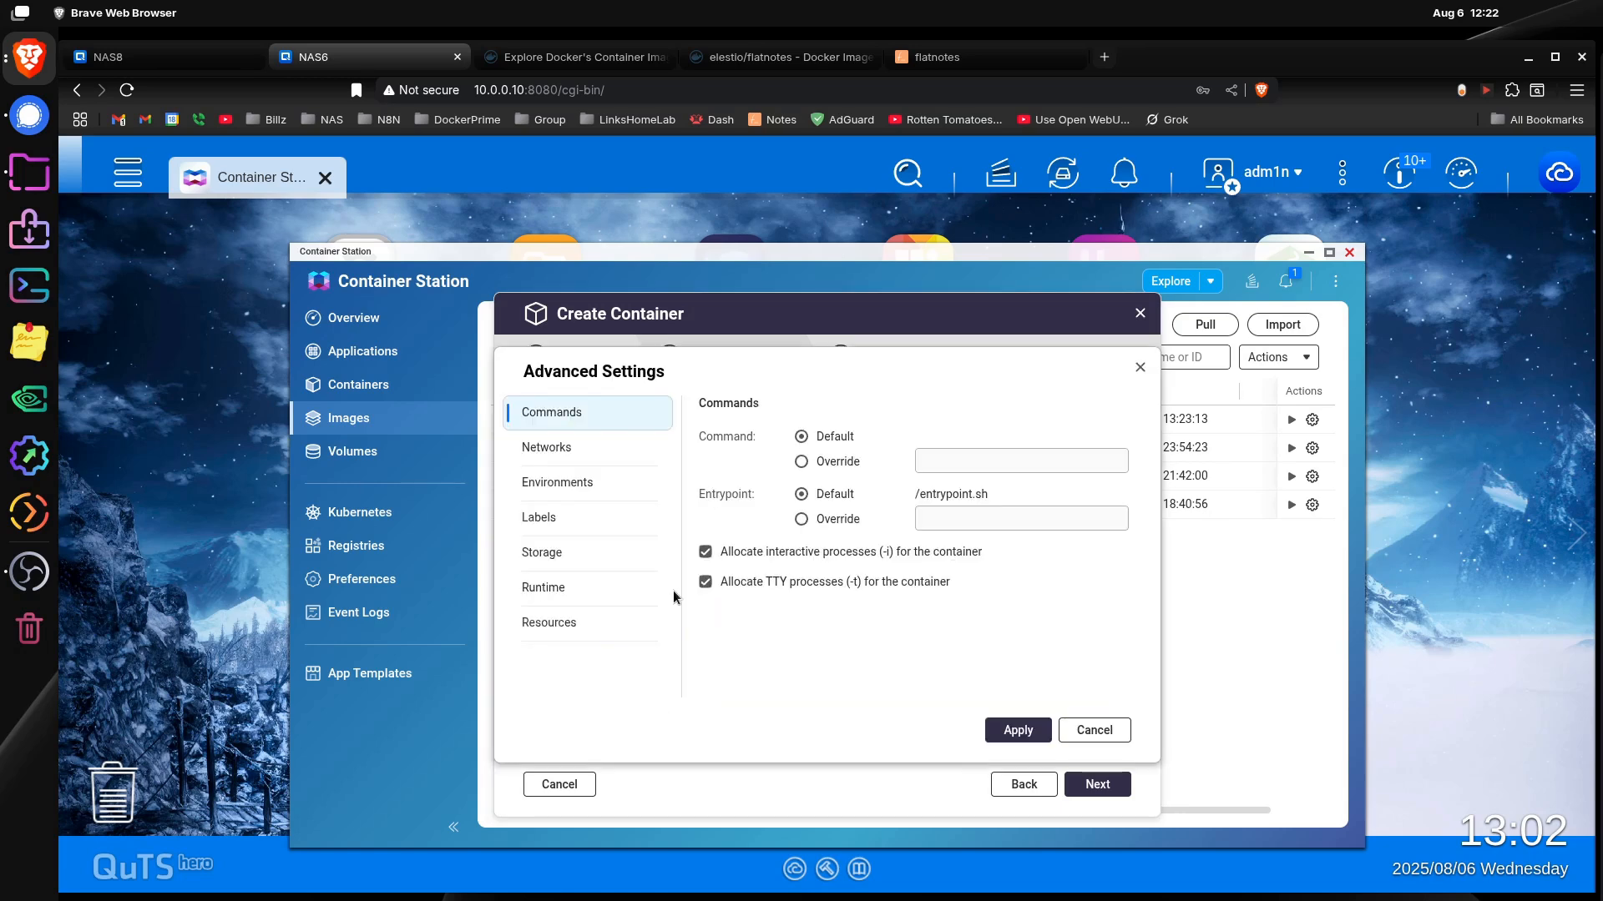
left_click(576, 448)
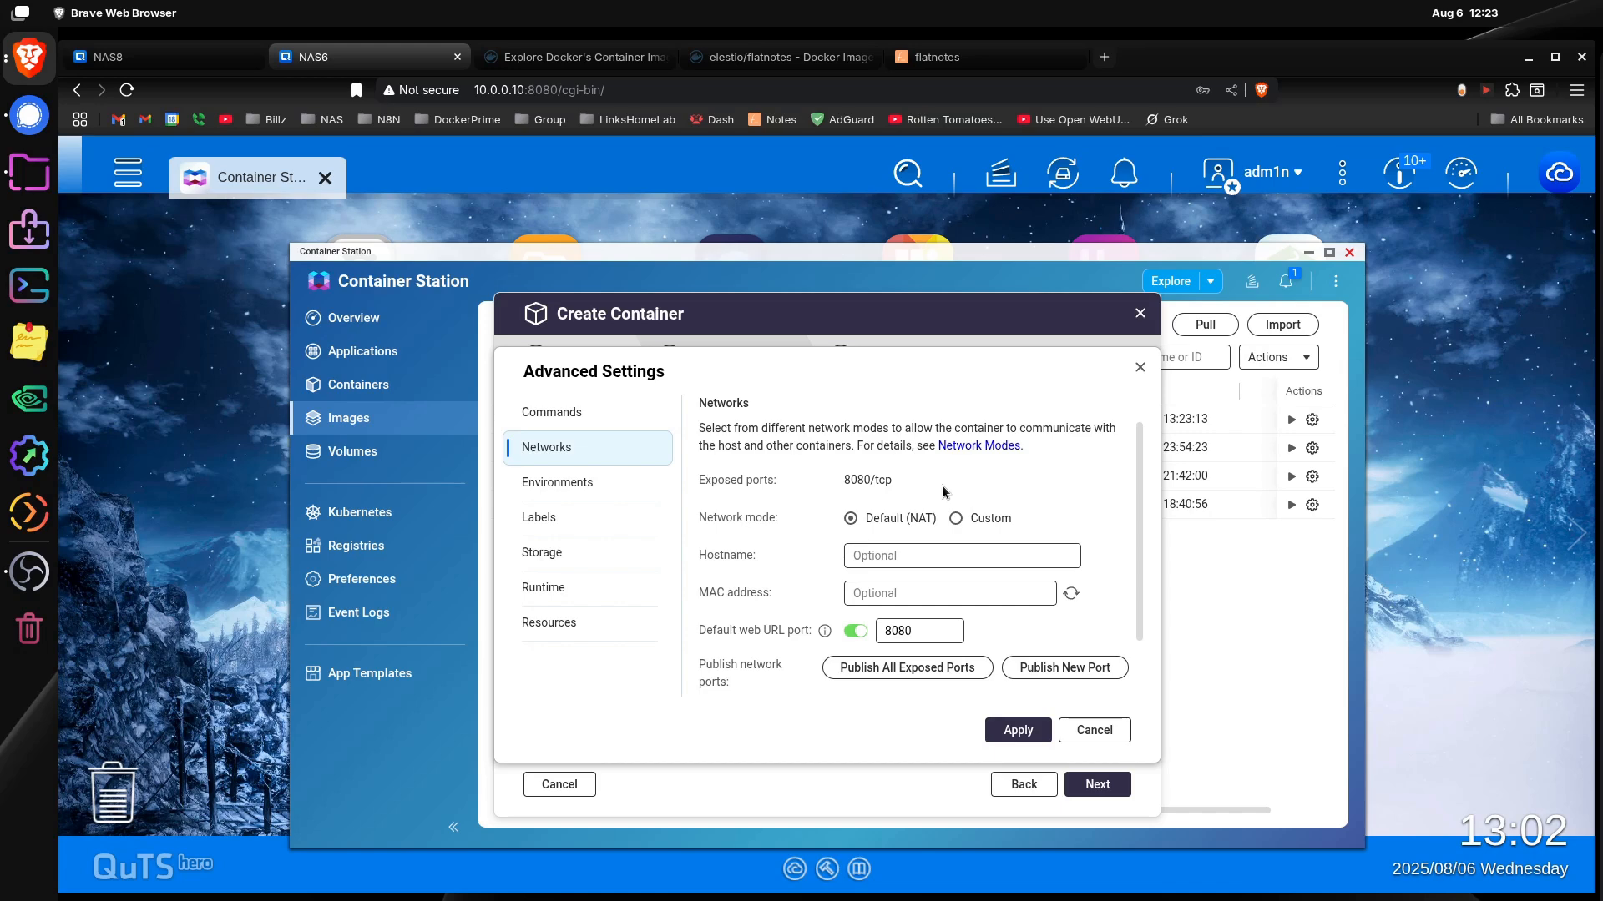
left_click(957, 521)
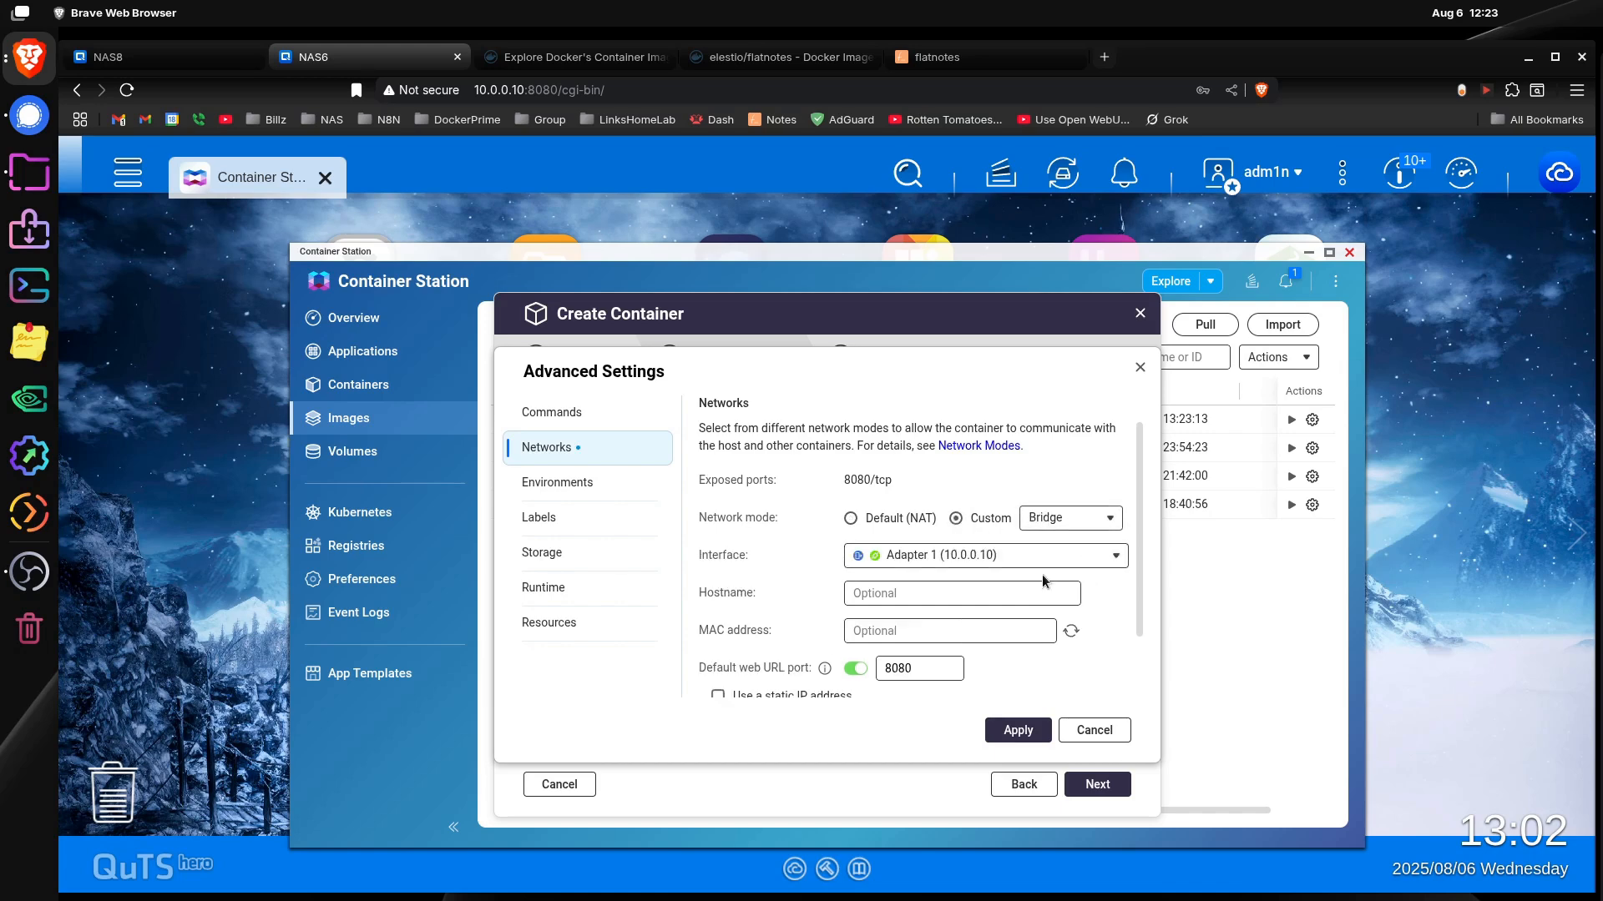
scroll(1086, 612, "down", 1)
left_click(717, 621)
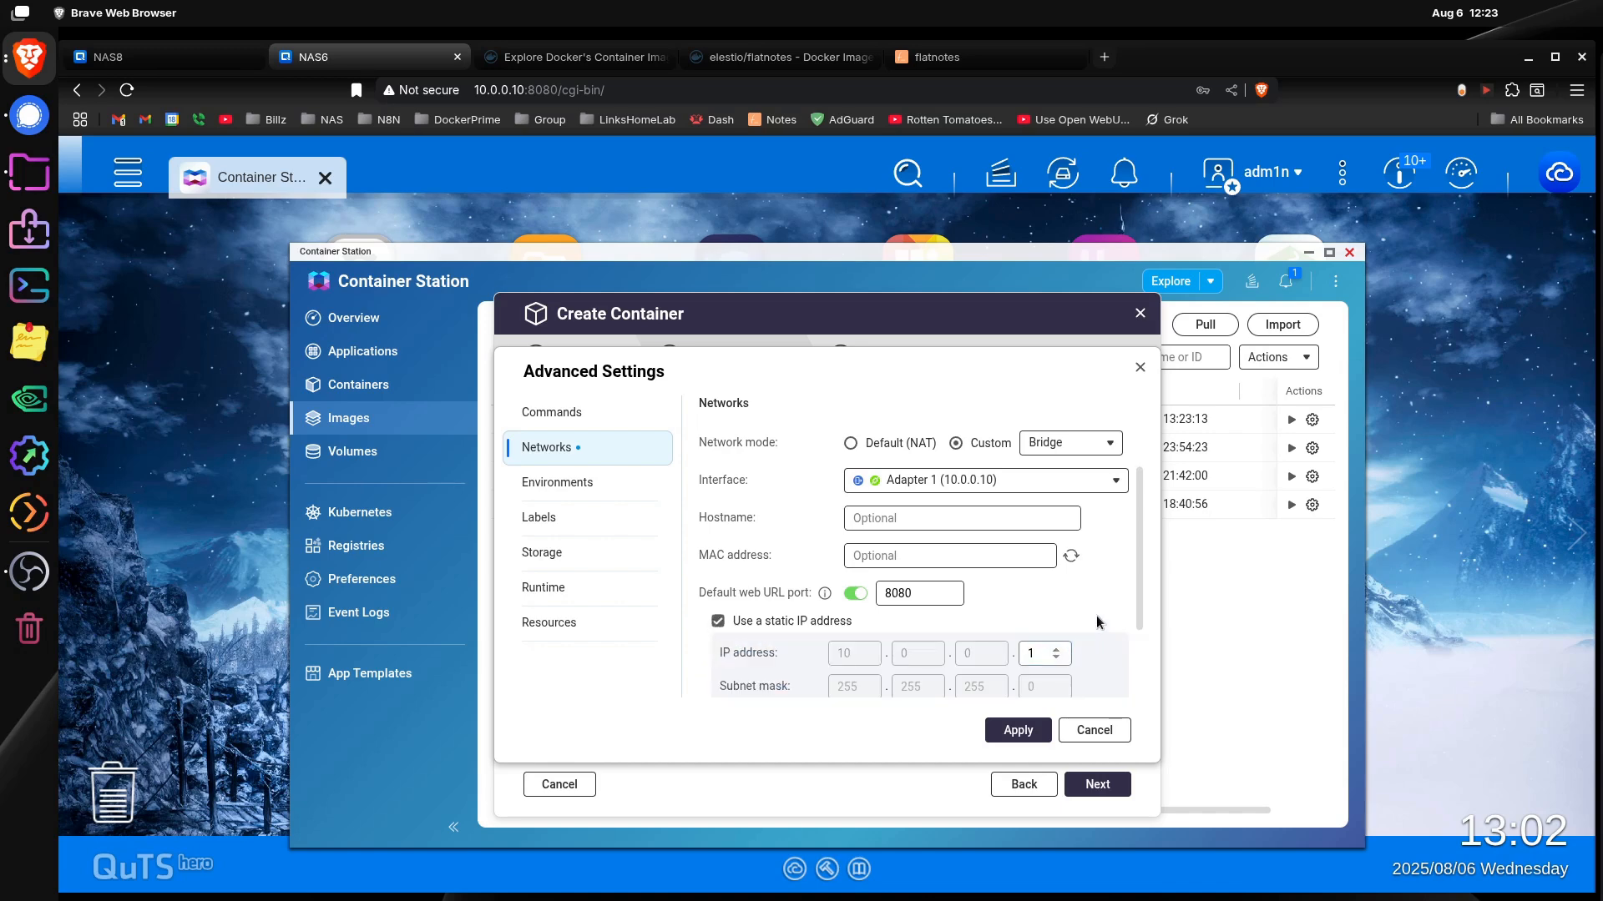
key("BackSpace")
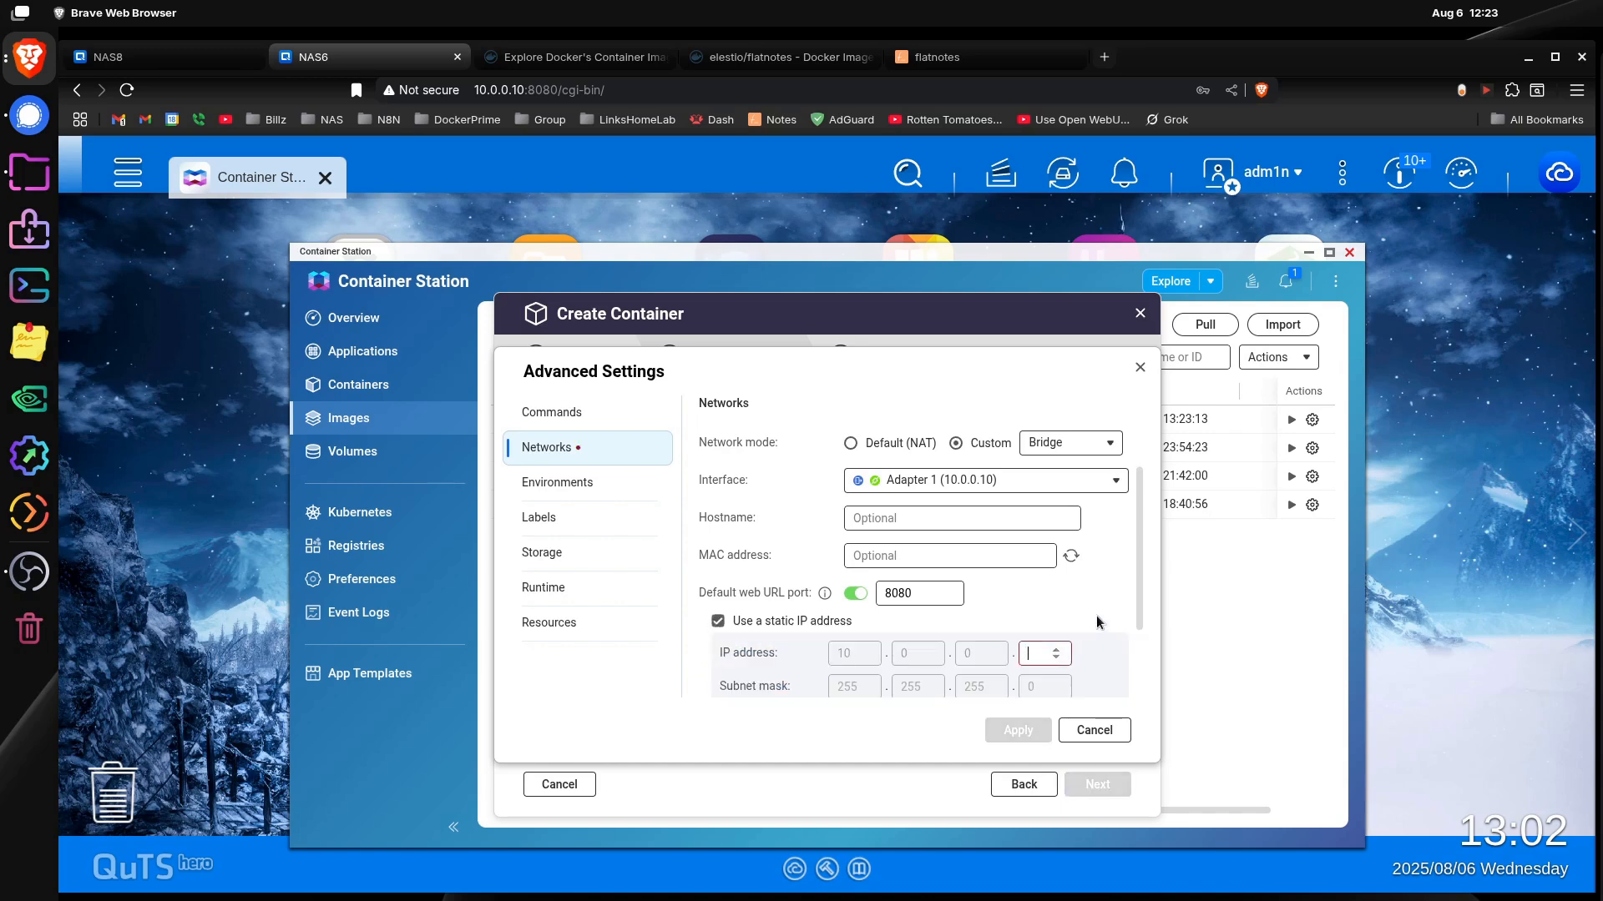
type("225")
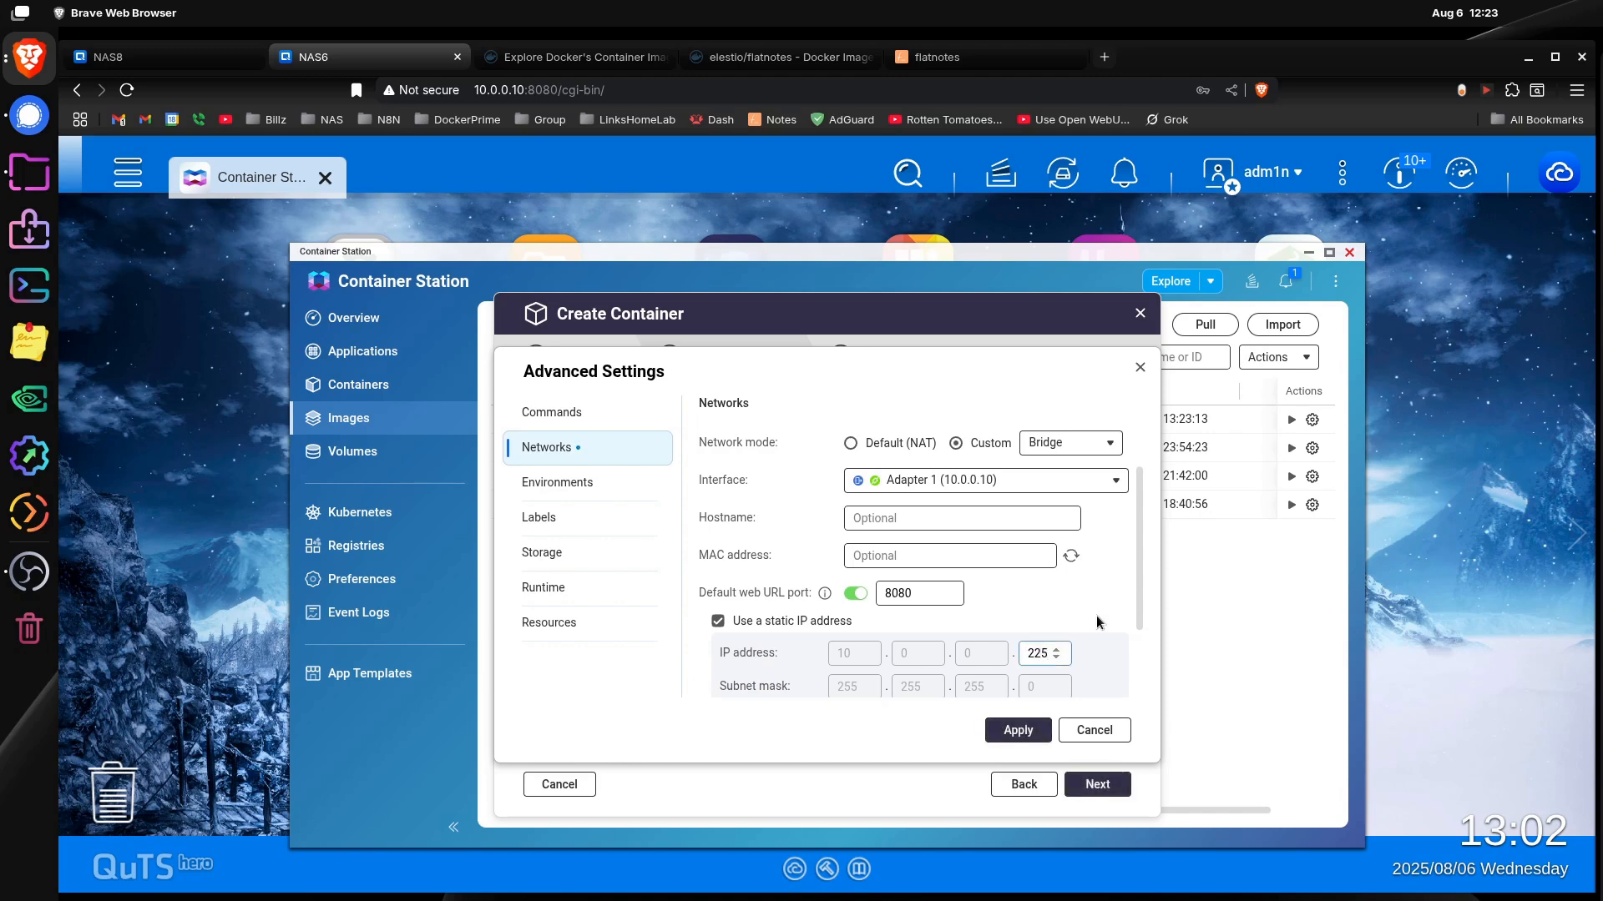
left_click(1083, 612)
scroll(1090, 609, "down", 2)
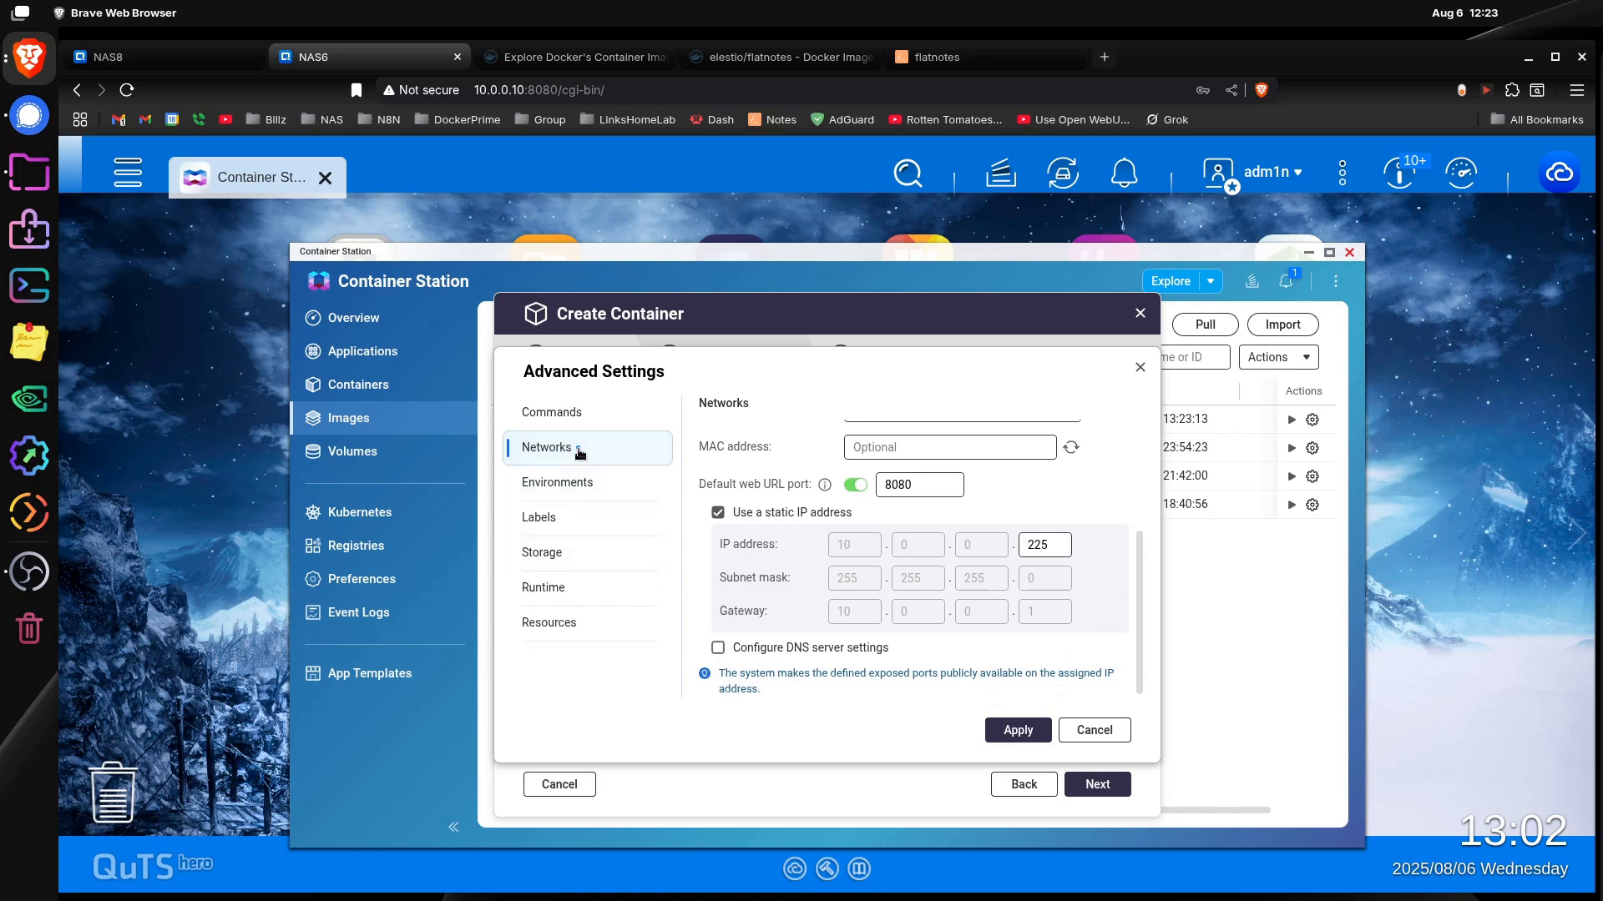
left_click(1004, 731)
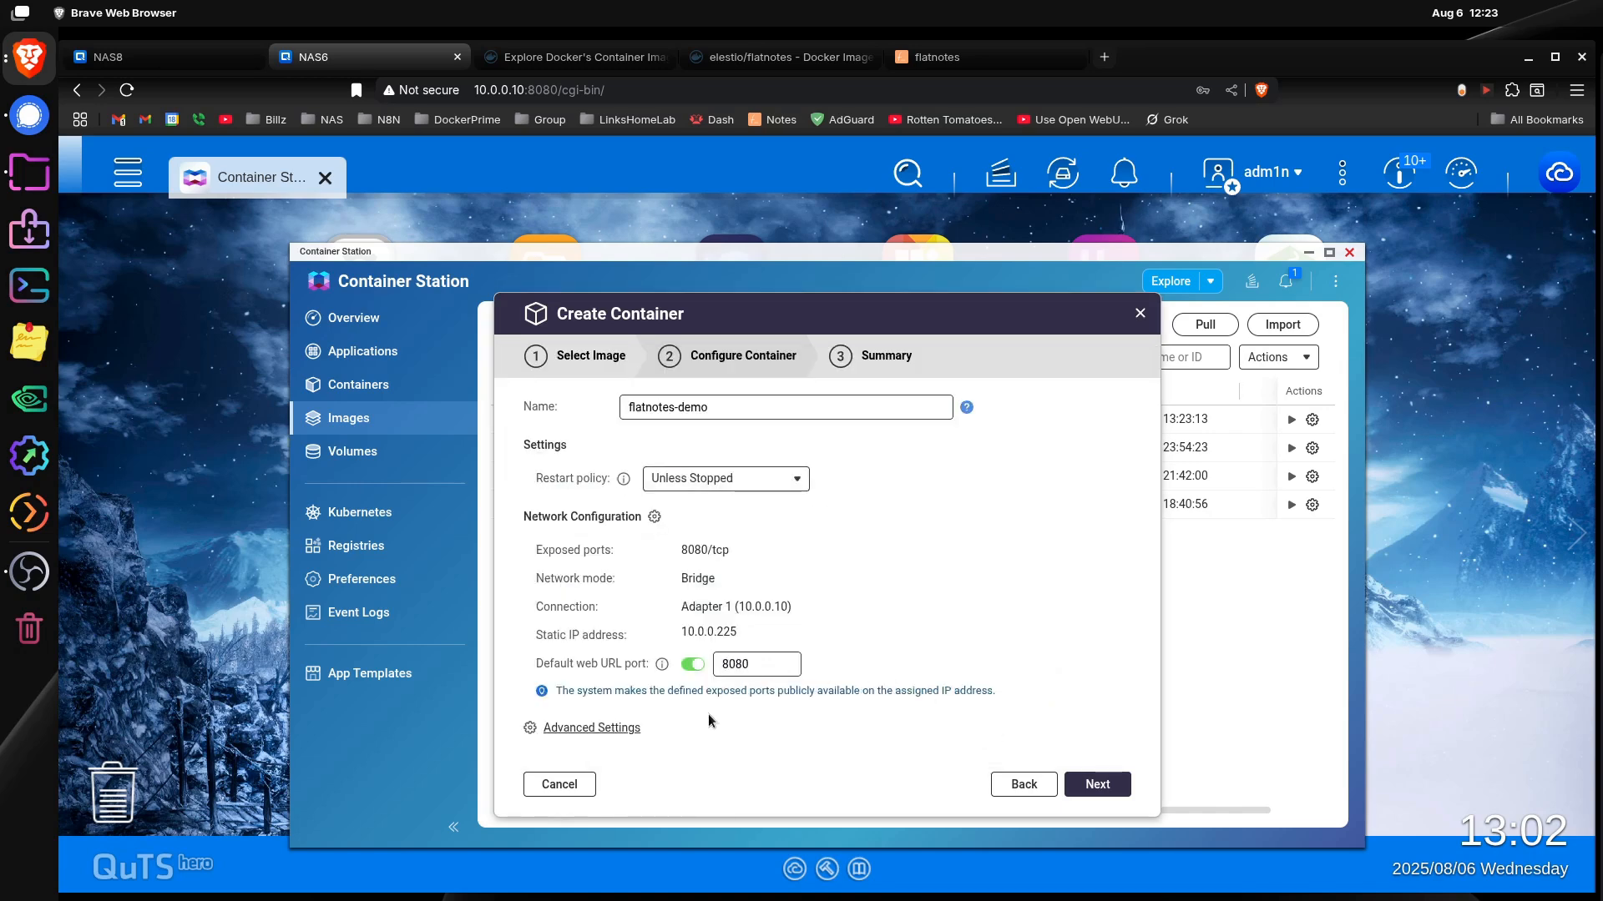
Step: Reopen the container's advanced settings and recheck the bridge network and static IP configuration
left_click(615, 729)
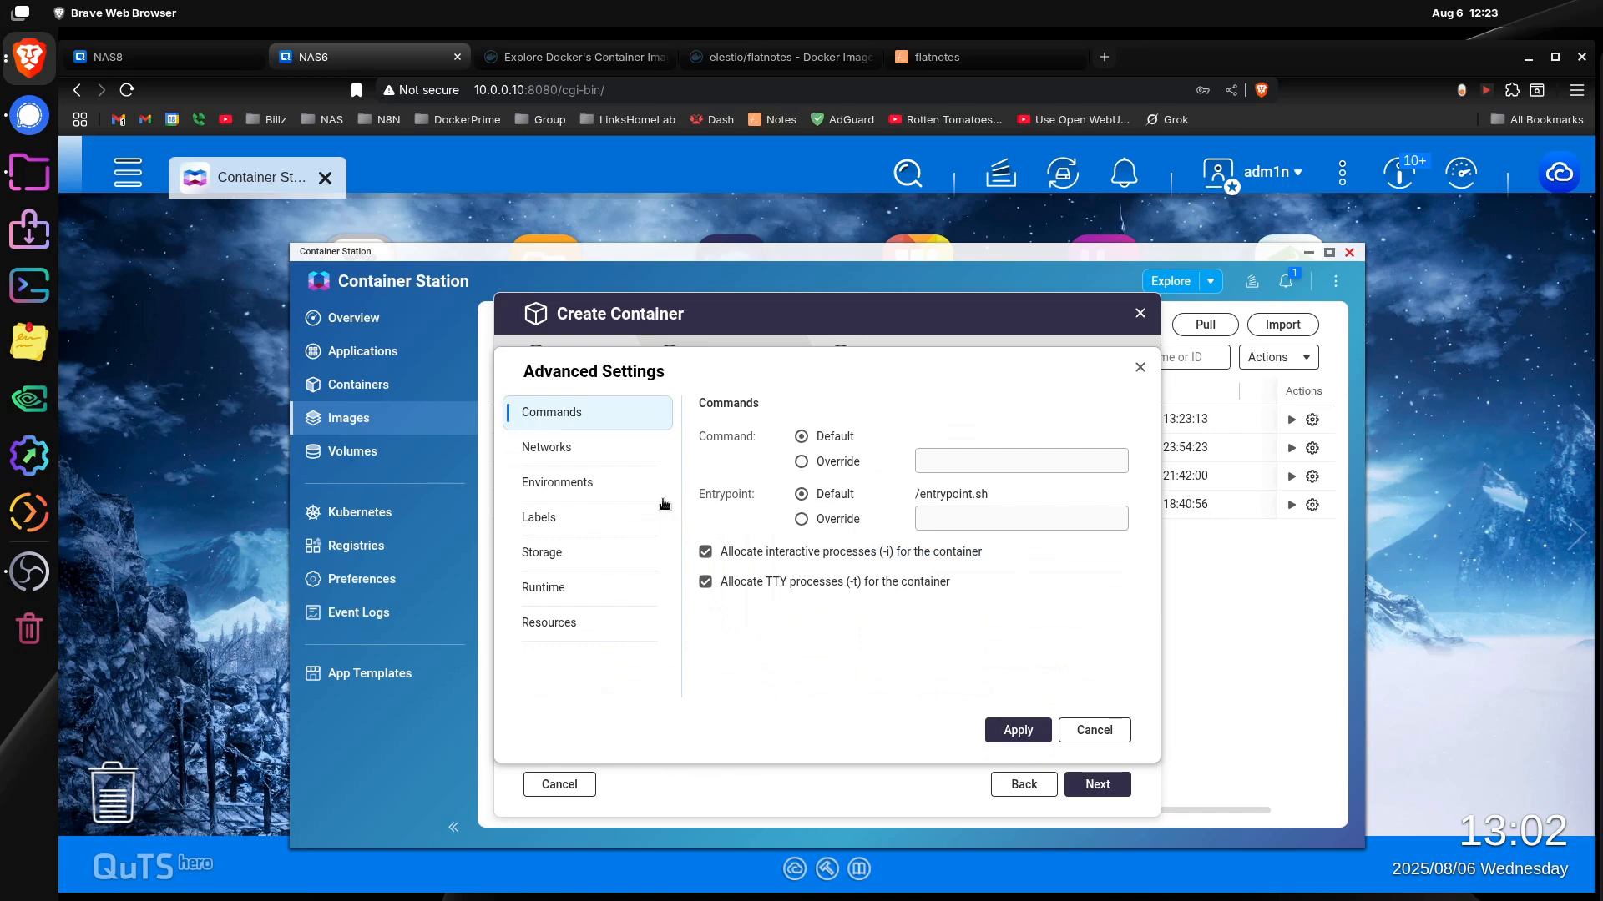
left_click(598, 453)
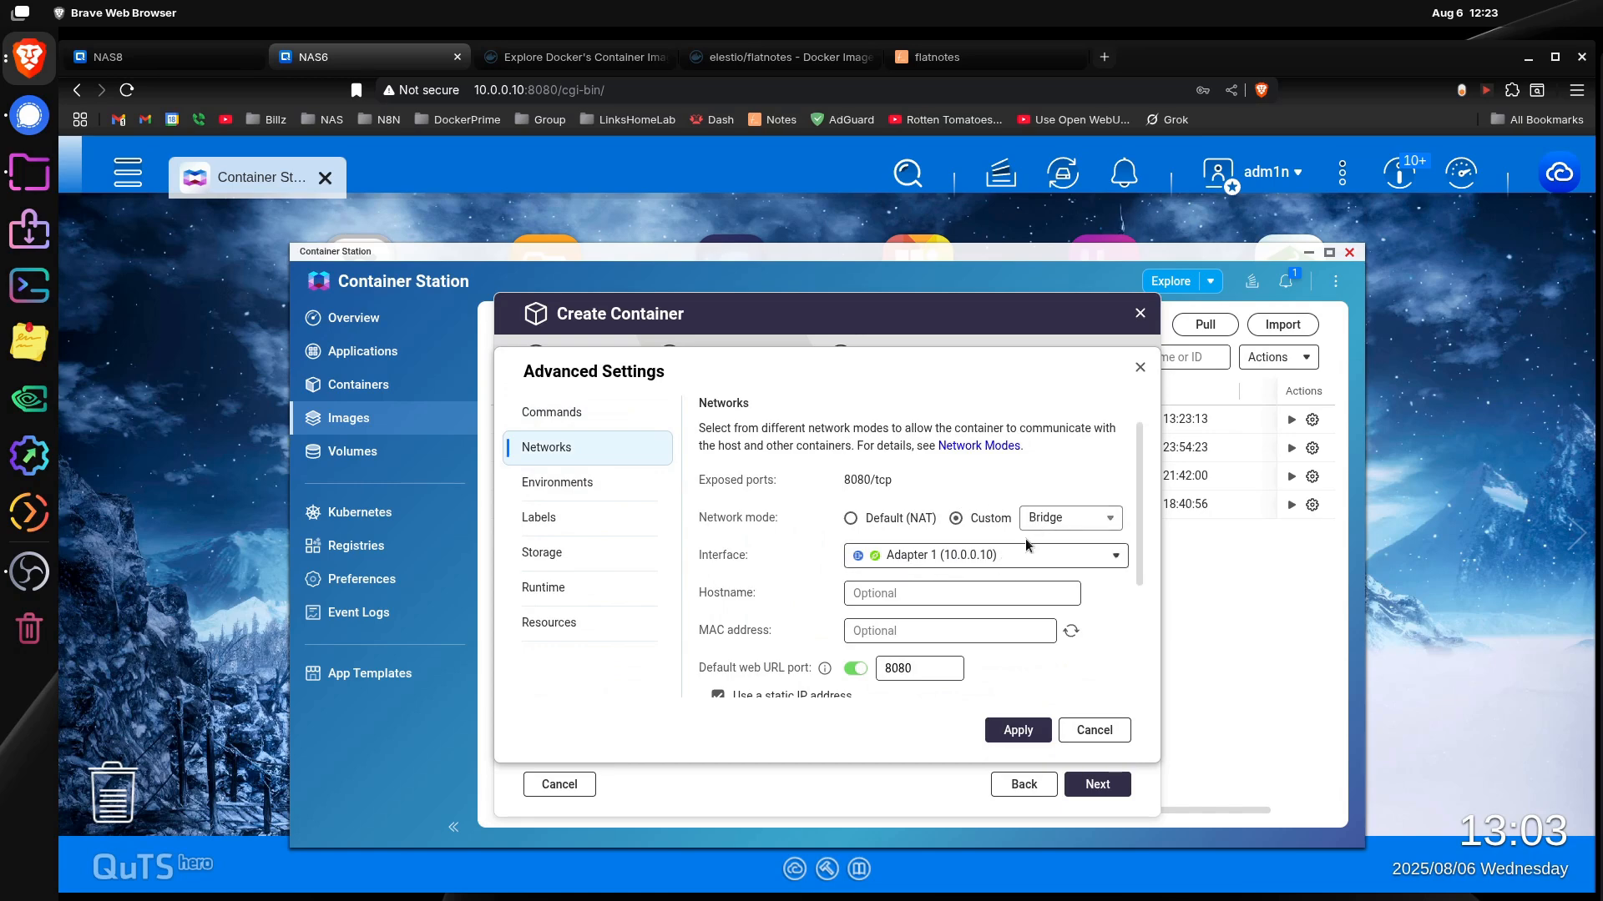
scroll(902, 695, "down", 3)
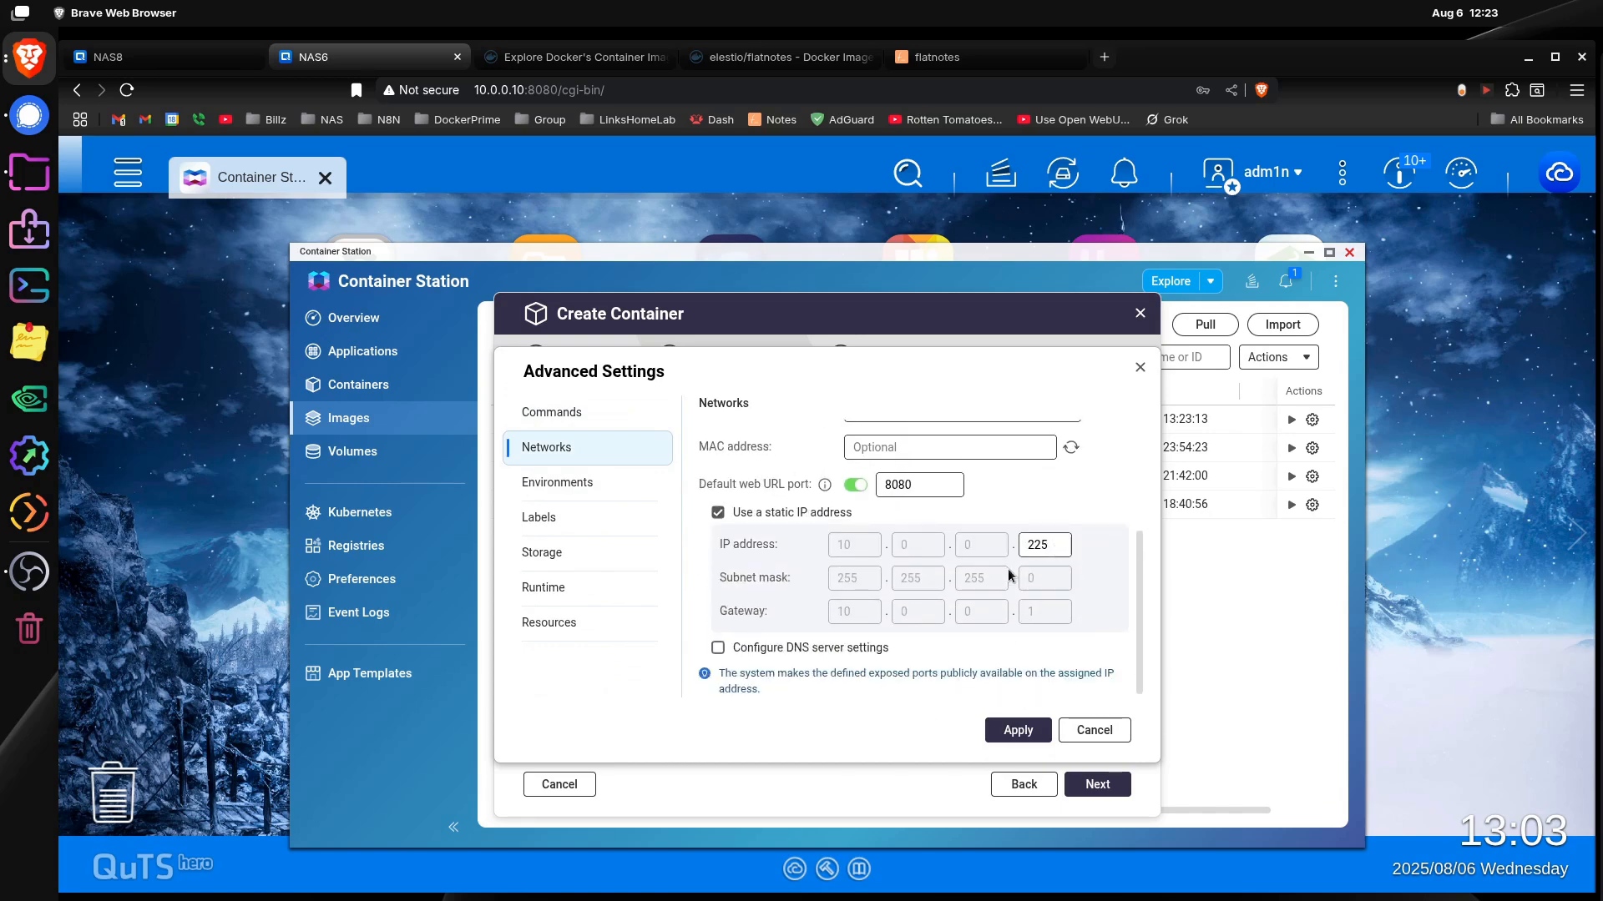
Step: Show the container's environment variables and highlight the matching environment block in the Docker Hub docker-compose example
left_click(576, 482)
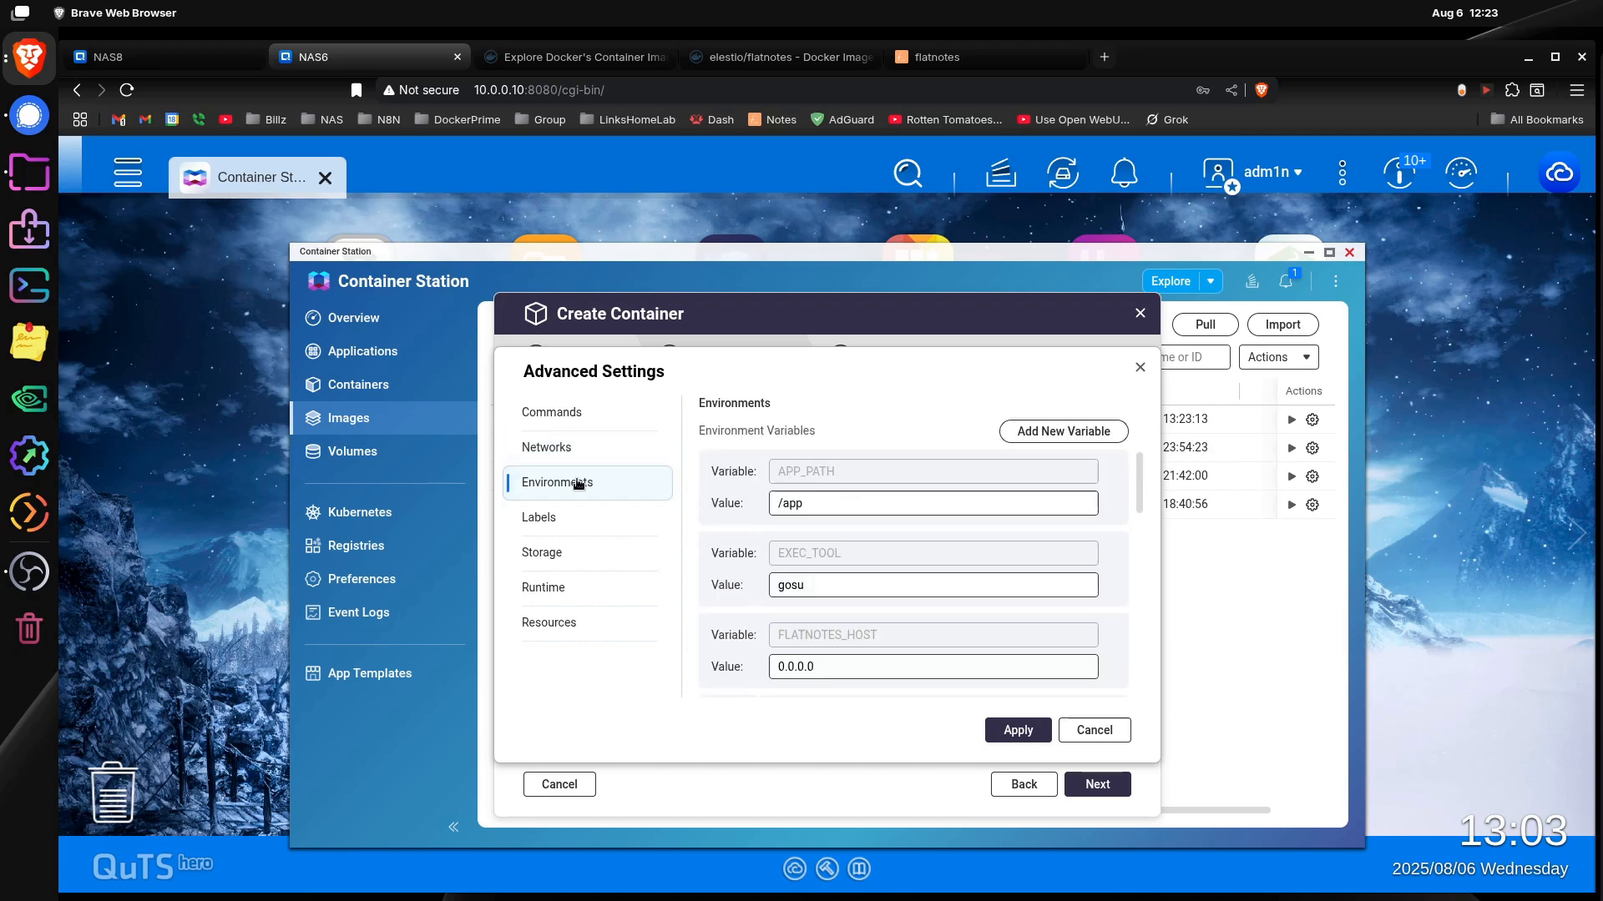
scroll(1143, 583, "down", 1)
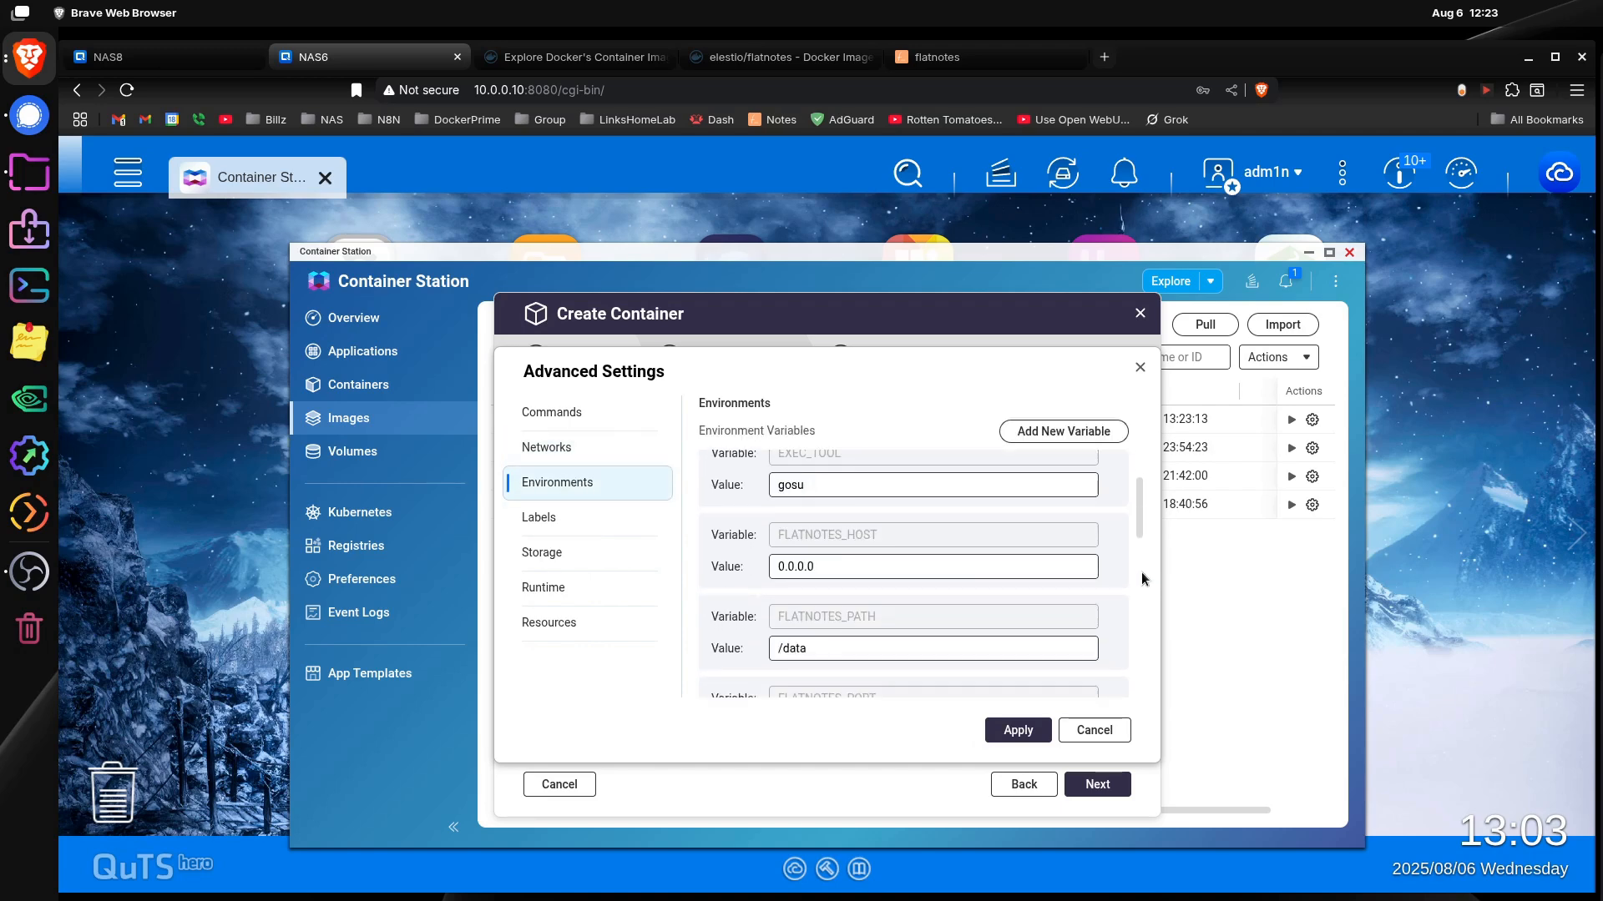
left_click(782, 57)
left_click_drag(157, 525, 504, 594)
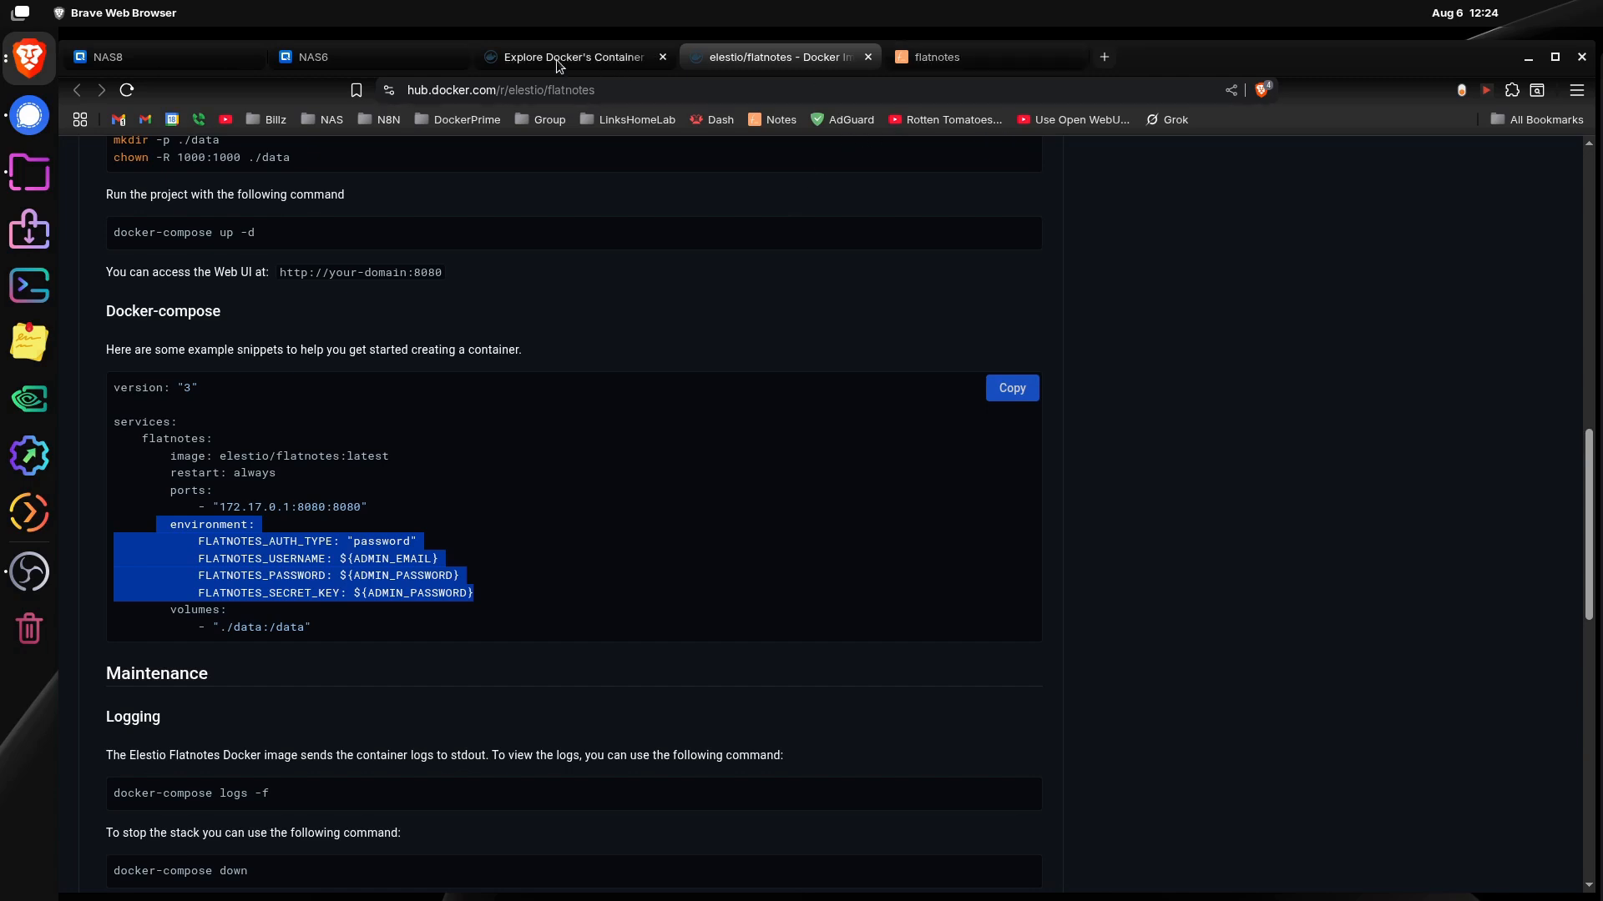
Step: Return to Container Station and review the container's existing environment variables for the entries in the docker-compose example
left_click(396, 64)
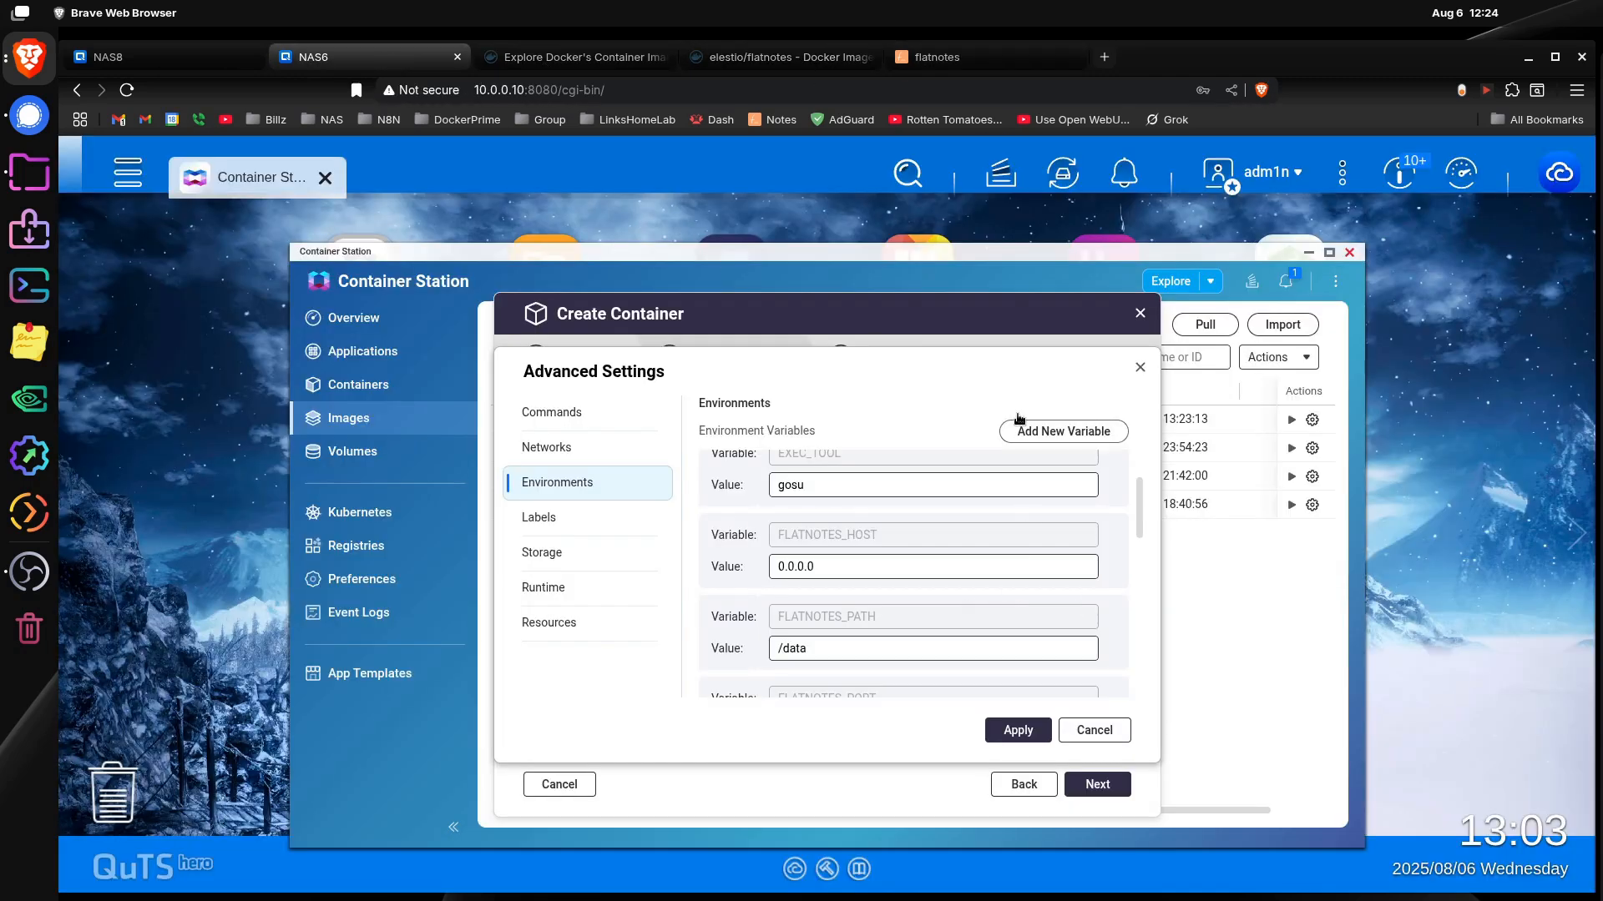
scroll(1109, 566, "down", 5)
scroll(1109, 566, "down", 2)
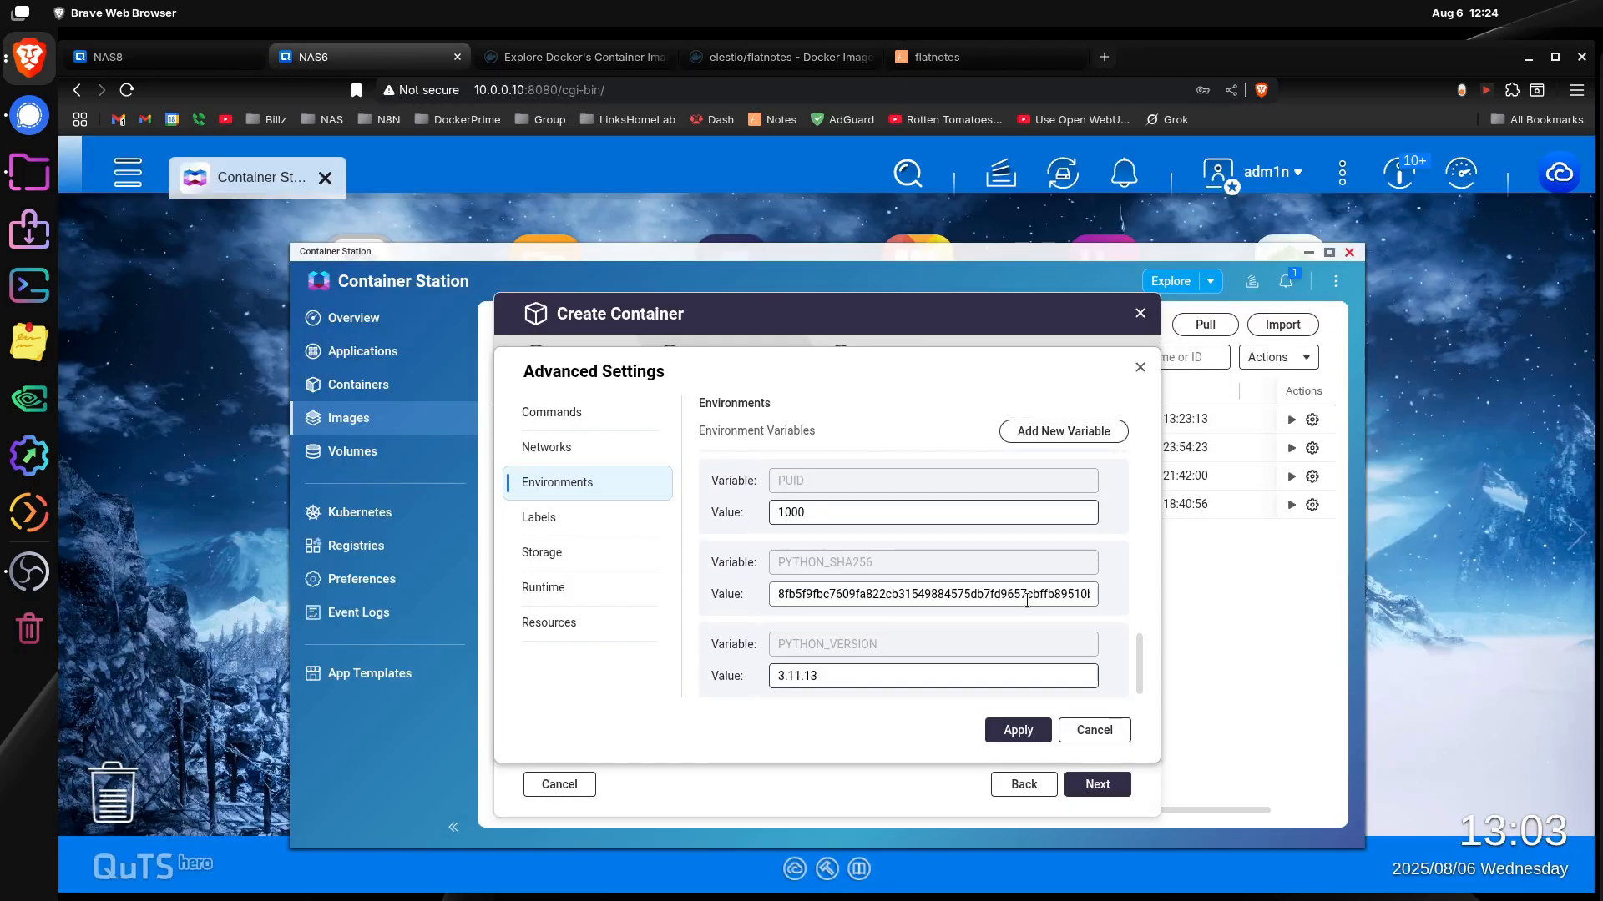
scroll(1025, 602, "up", 4)
scroll(1025, 603, "up", 2)
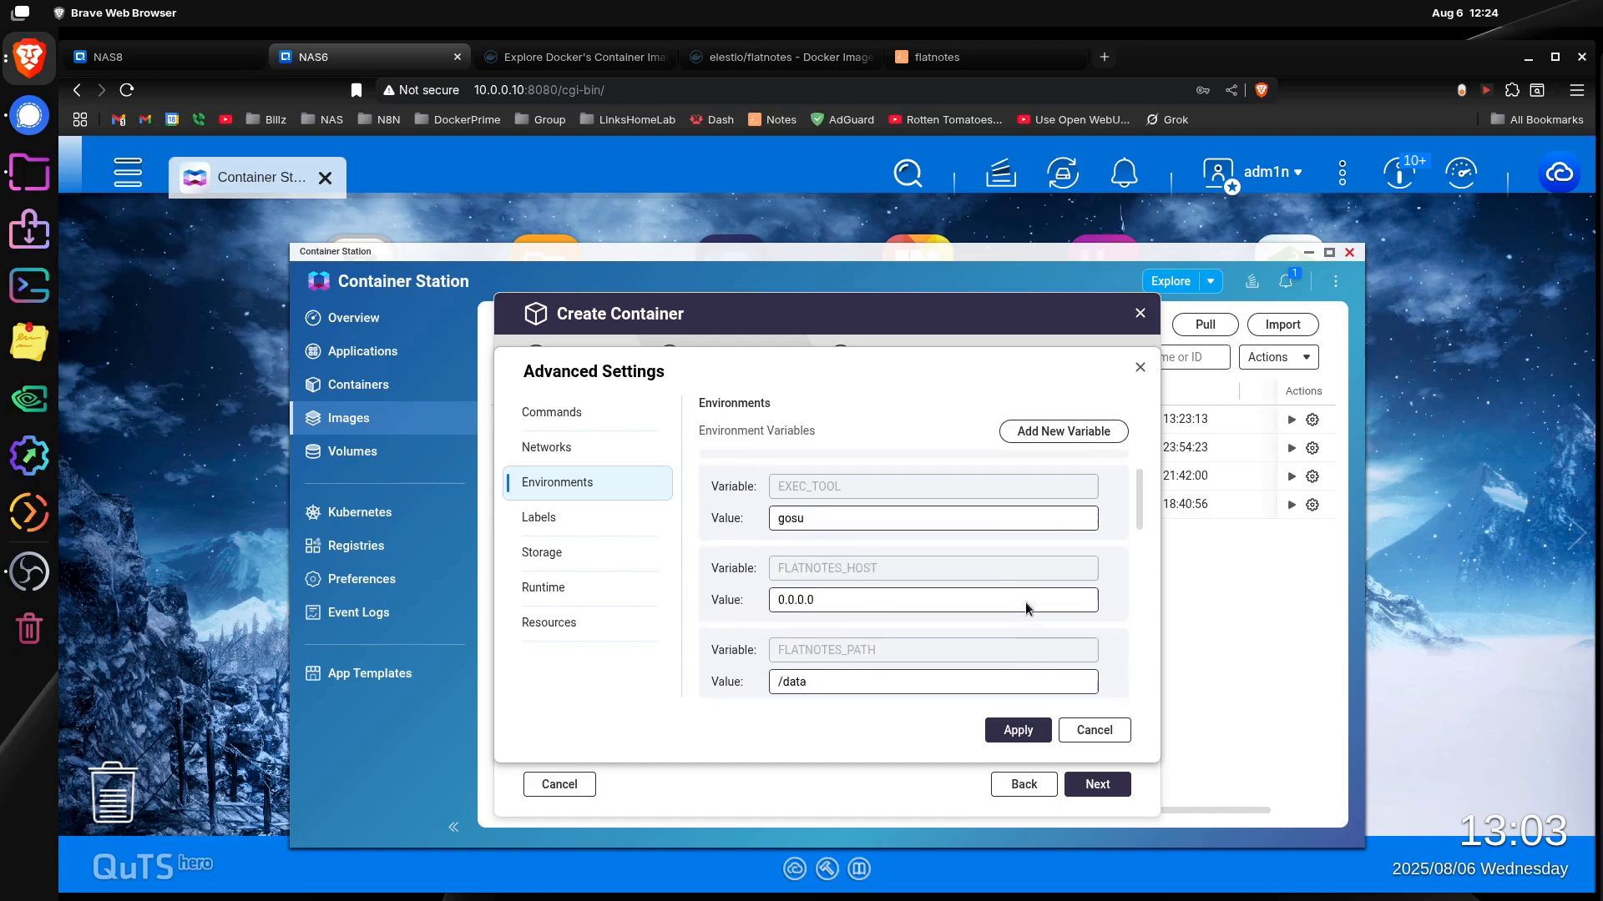
scroll(1025, 603, "down", 2)
scroll(938, 618, "down", 4)
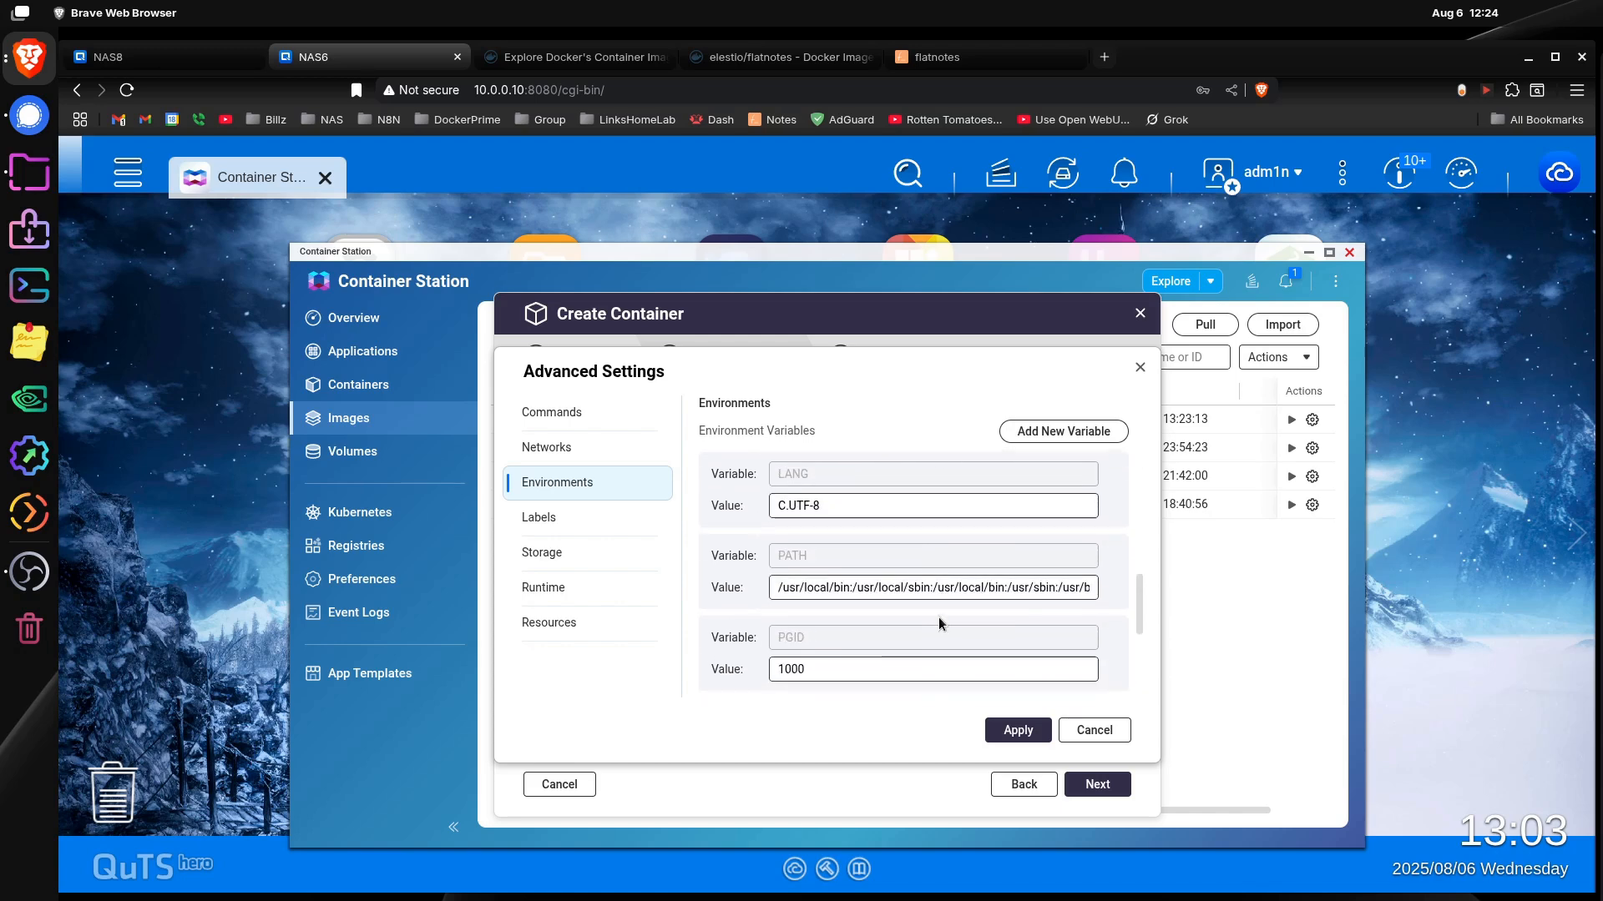
scroll(950, 603, "down", 2)
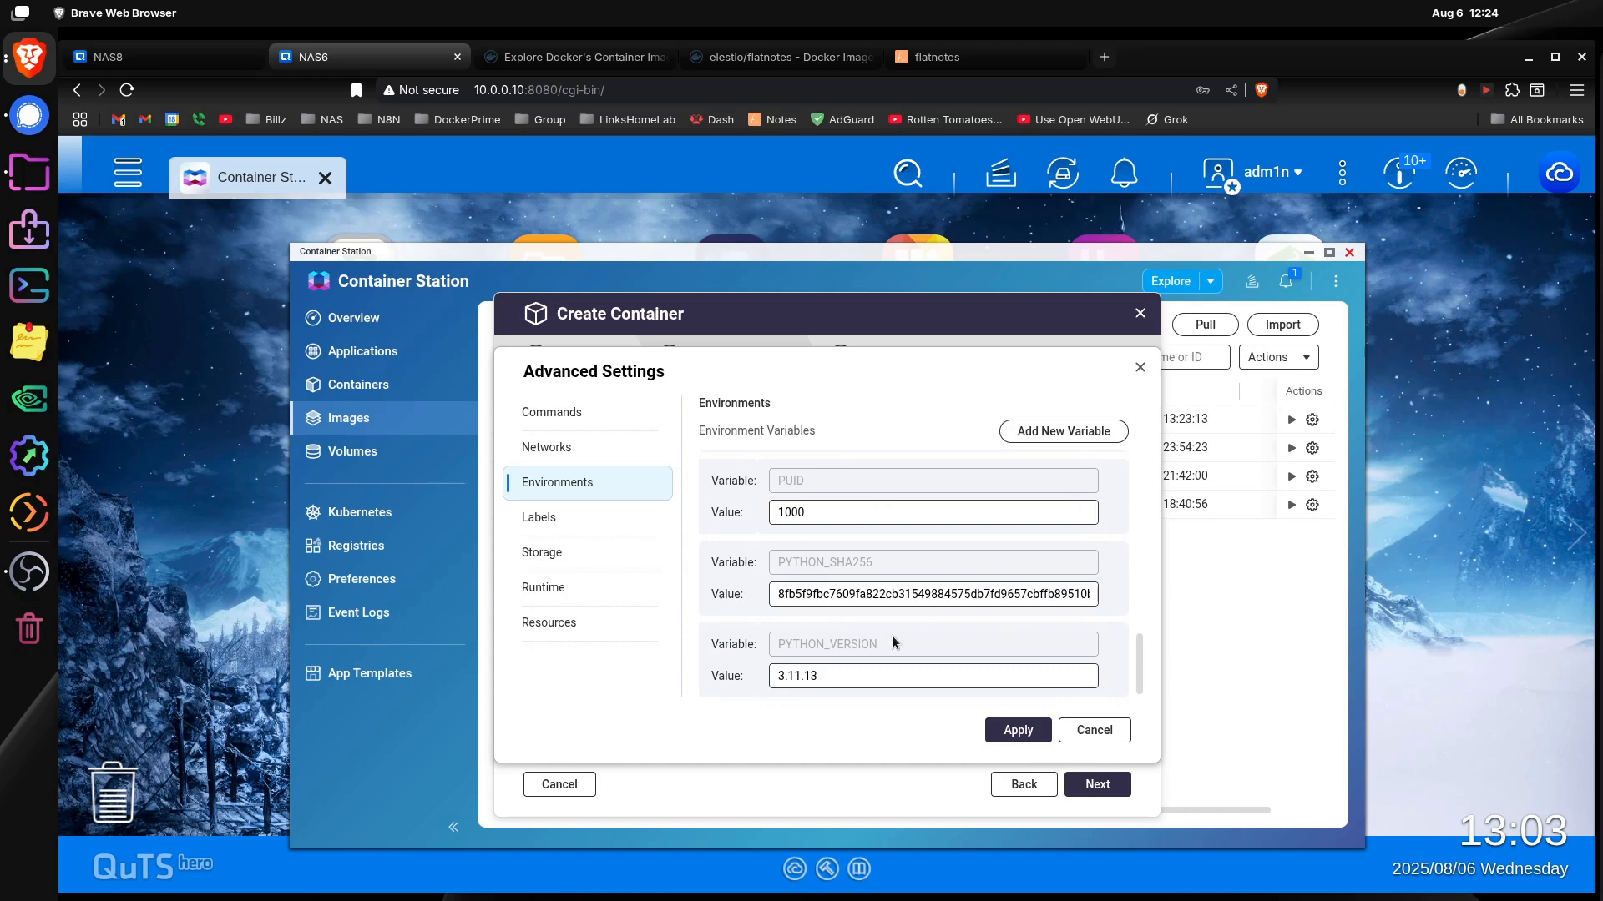
Step: Add a new environment variable named FLATNOTES_AUTH_TYPE, copying the name from the Docker Hub docker-compose example
left_click(1075, 432)
scroll(1037, 562, "down", 1)
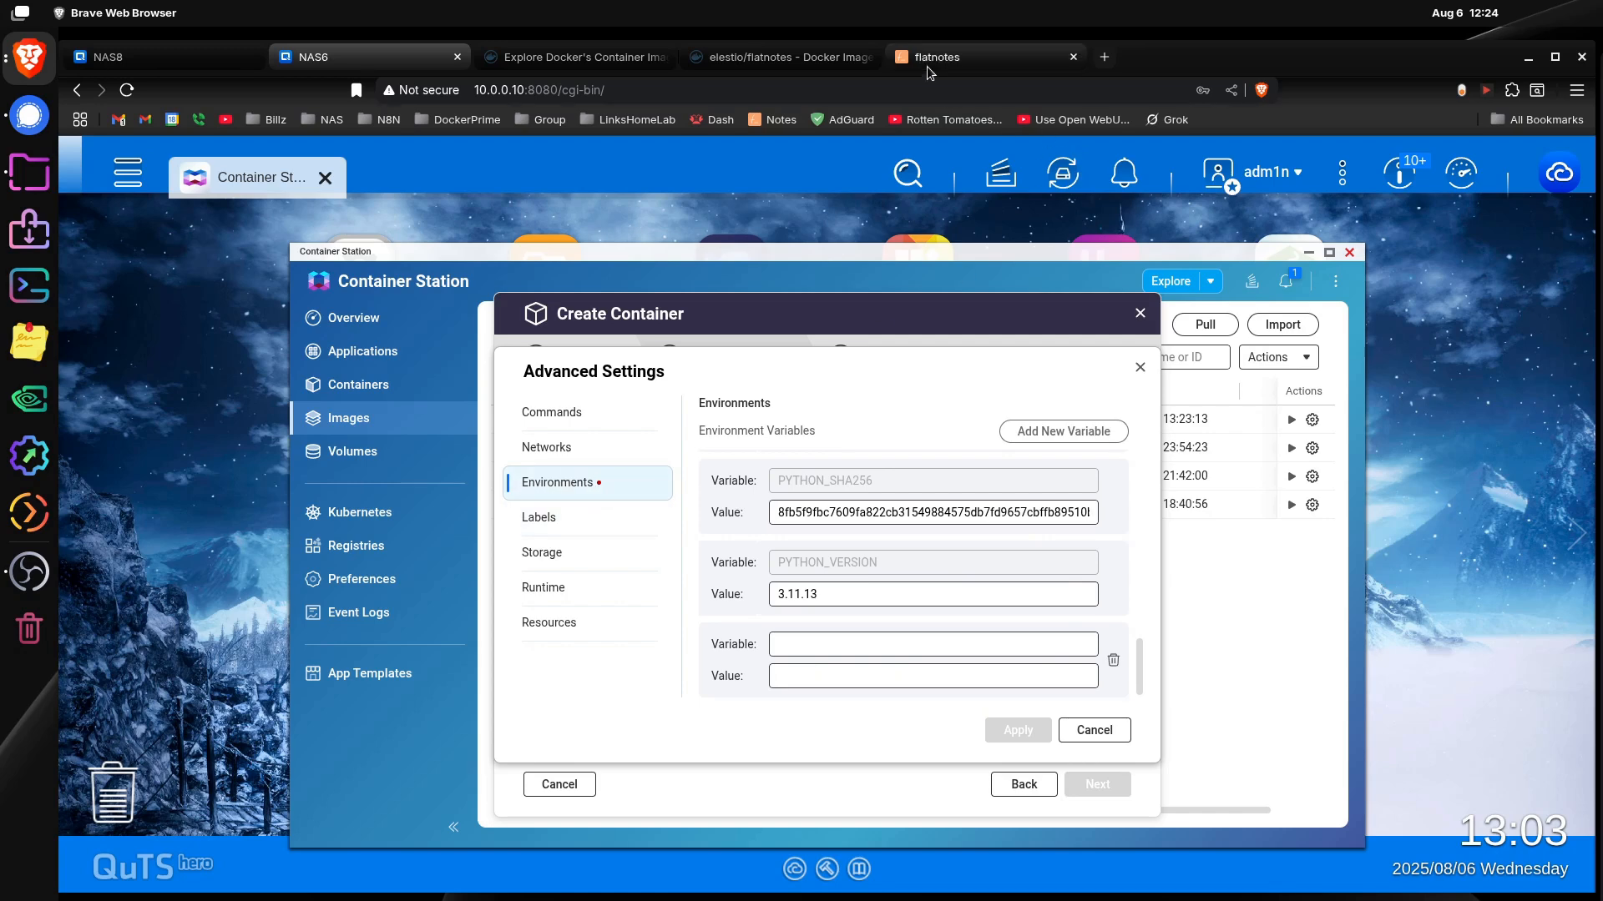
left_click(788, 52)
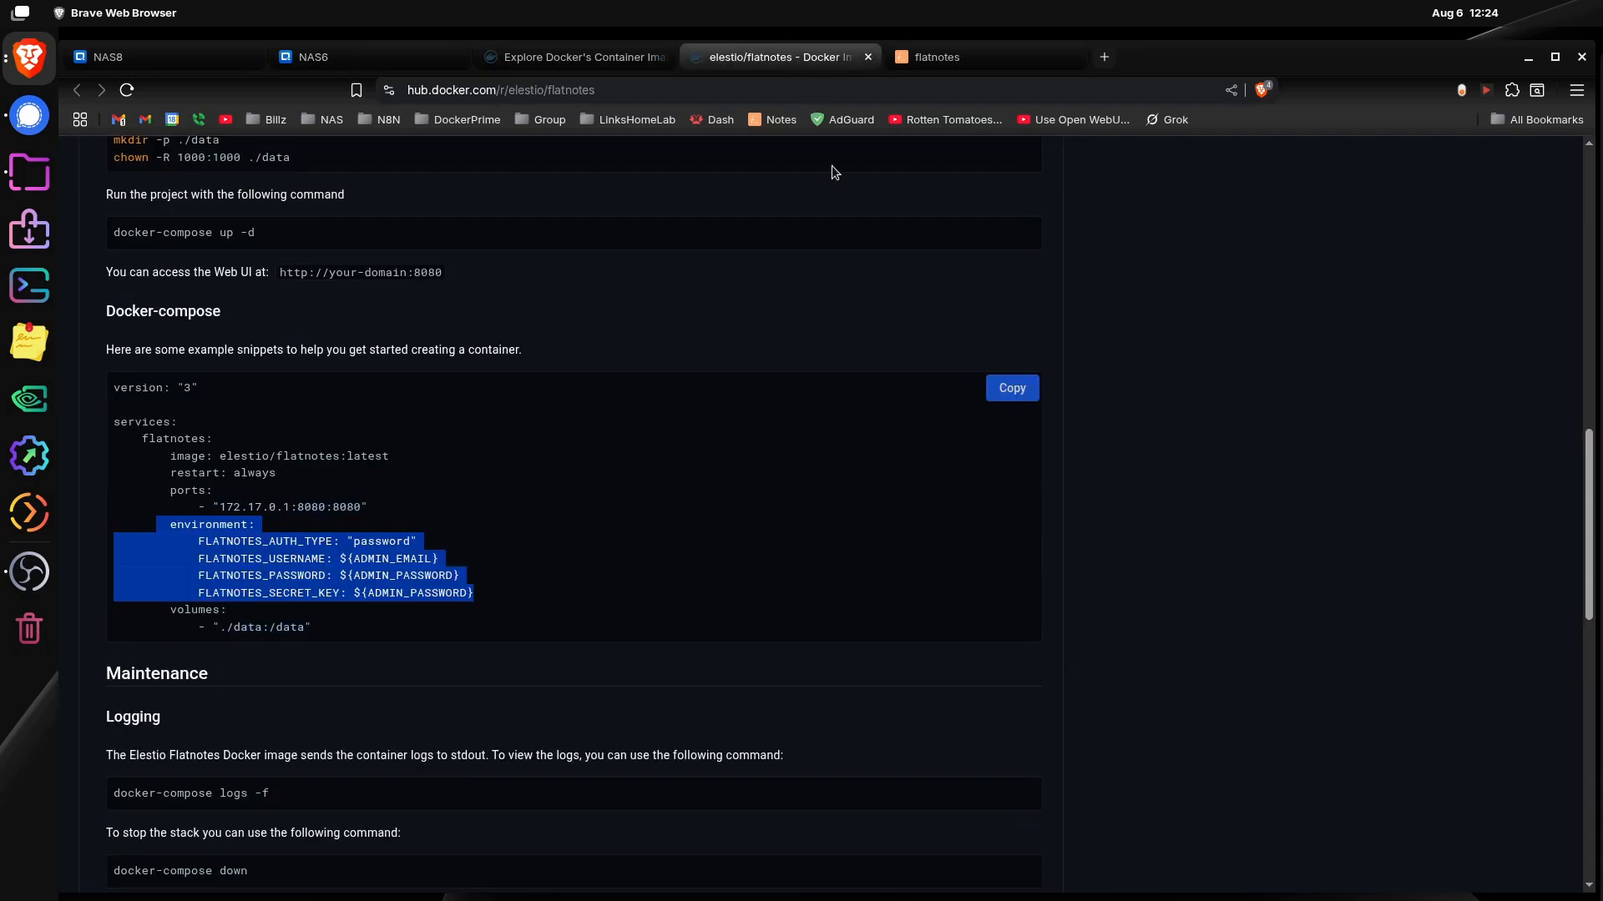
left_click(201, 547)
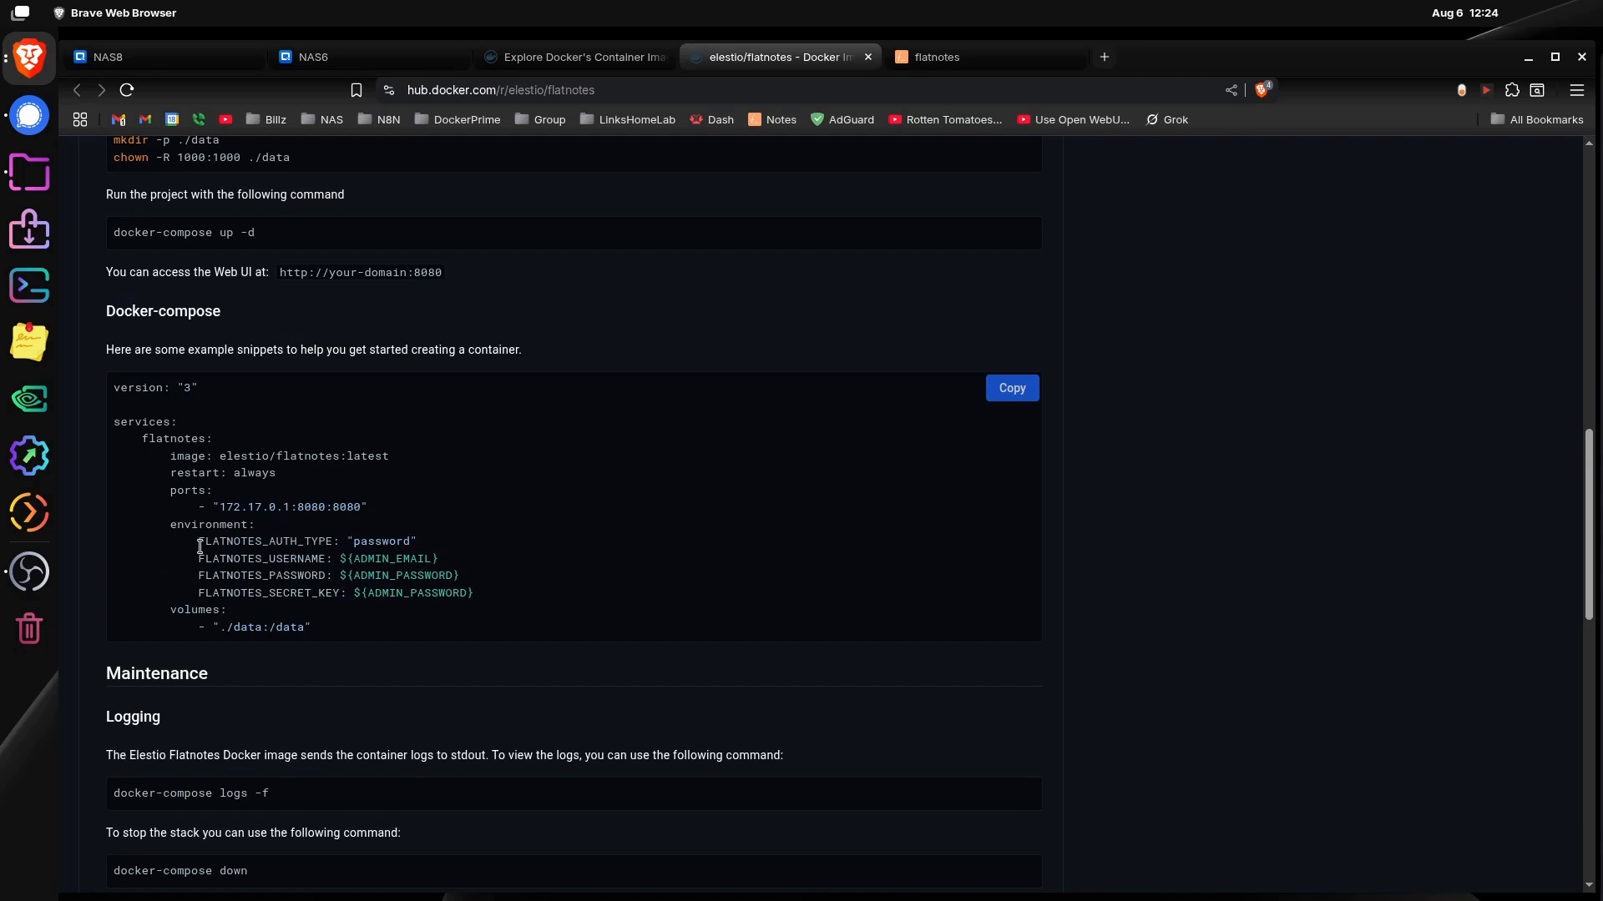
left_click_drag(197, 543, 314, 542)
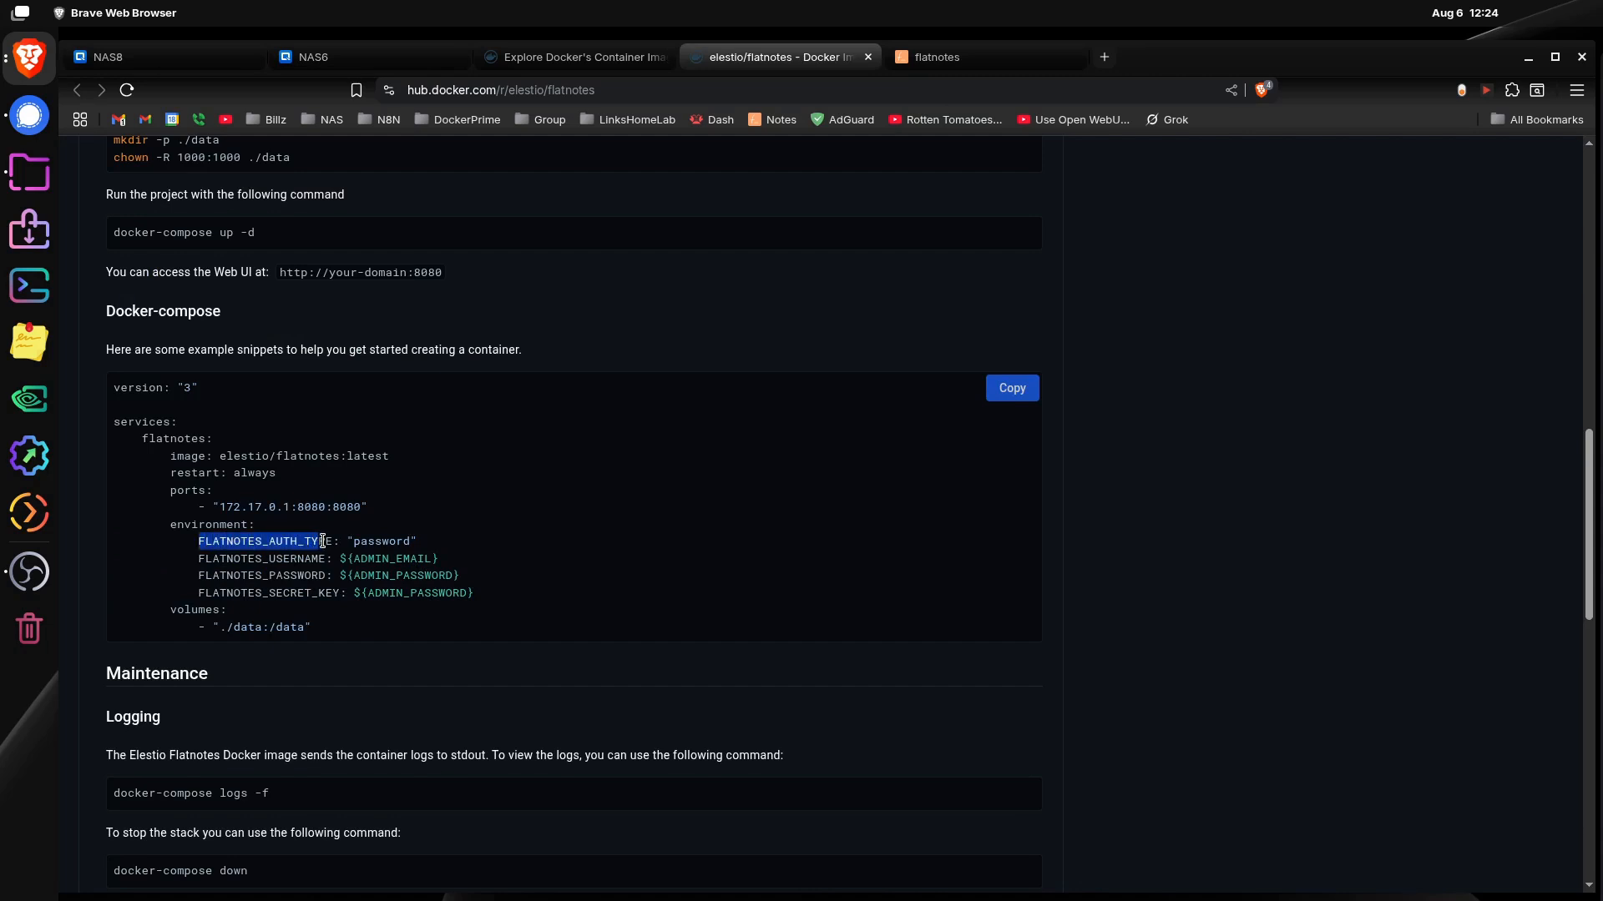
right_click(325, 543)
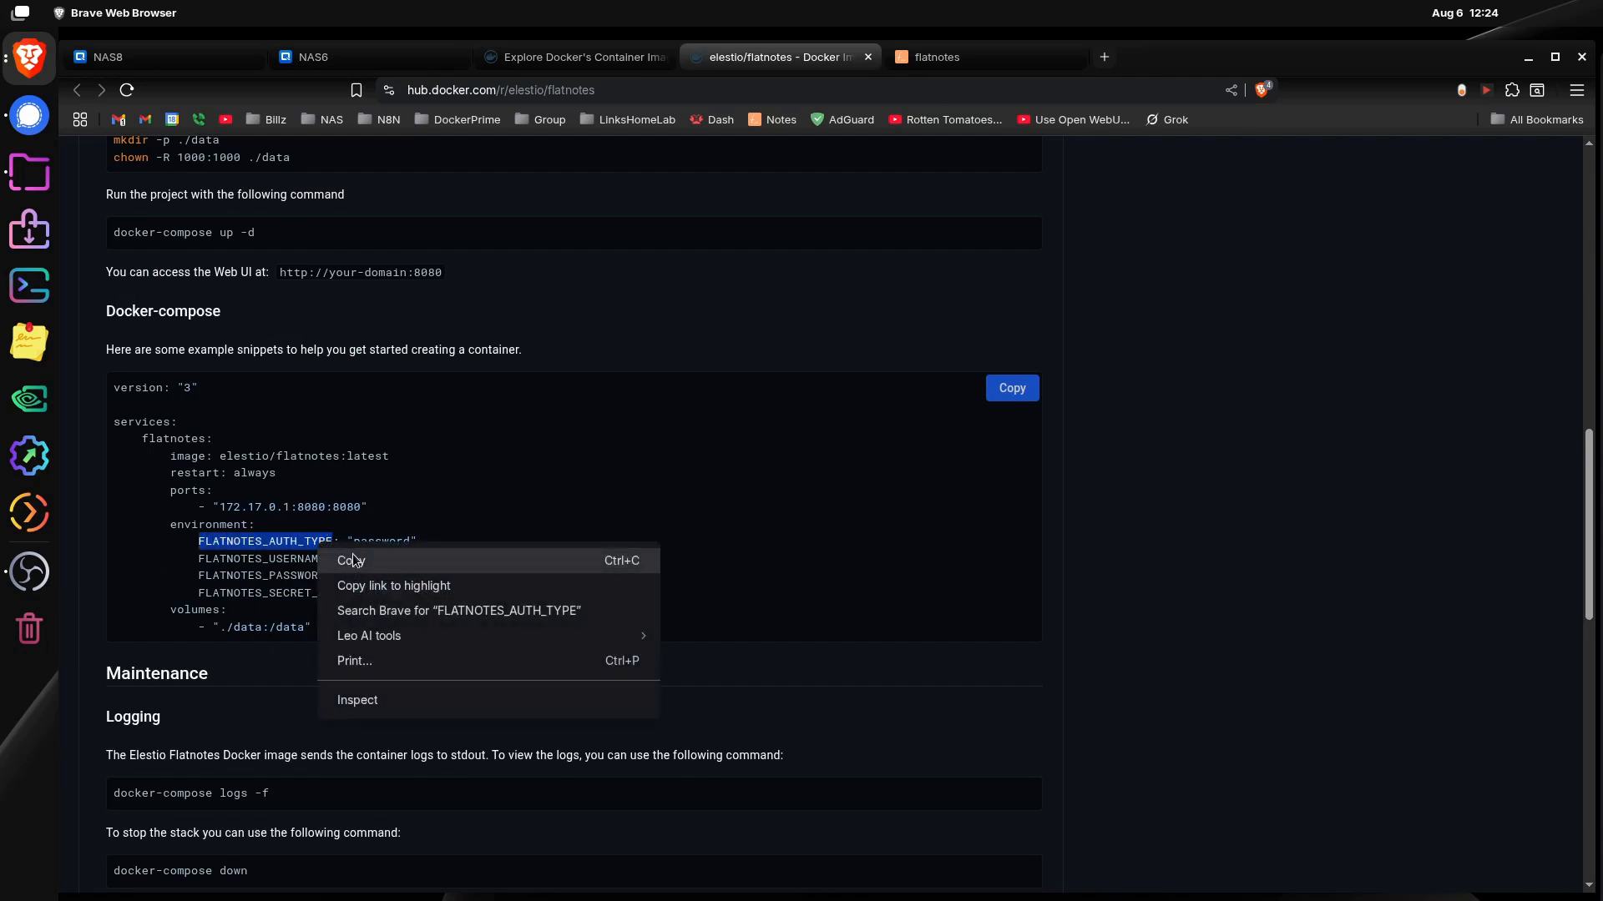
left_click(349, 554)
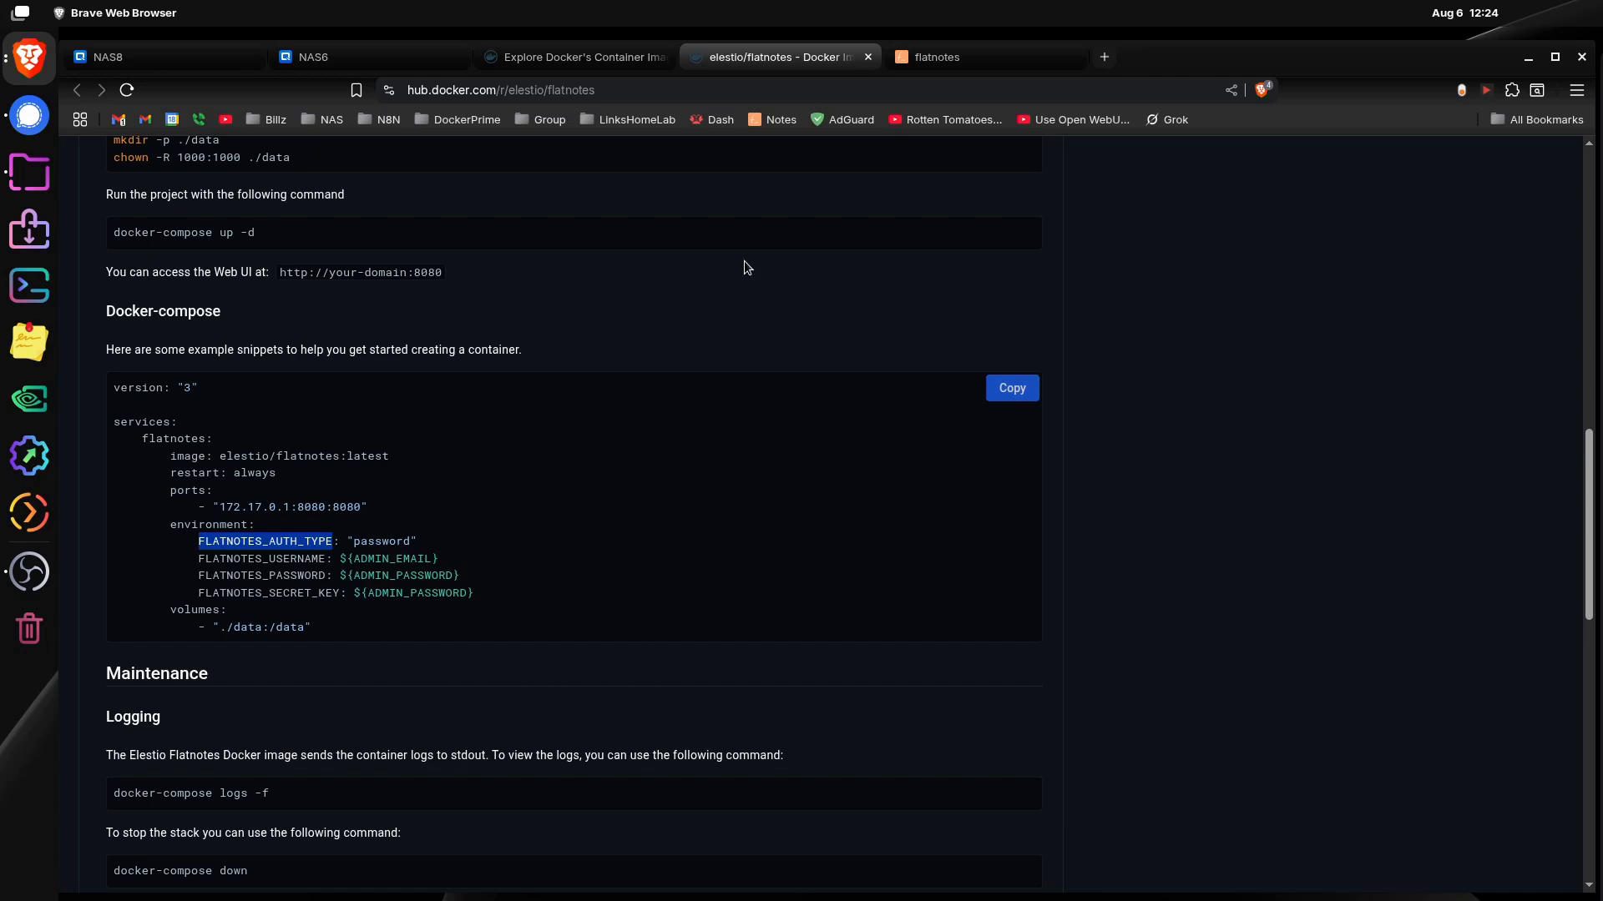
left_click(386, 57)
left_click(817, 644)
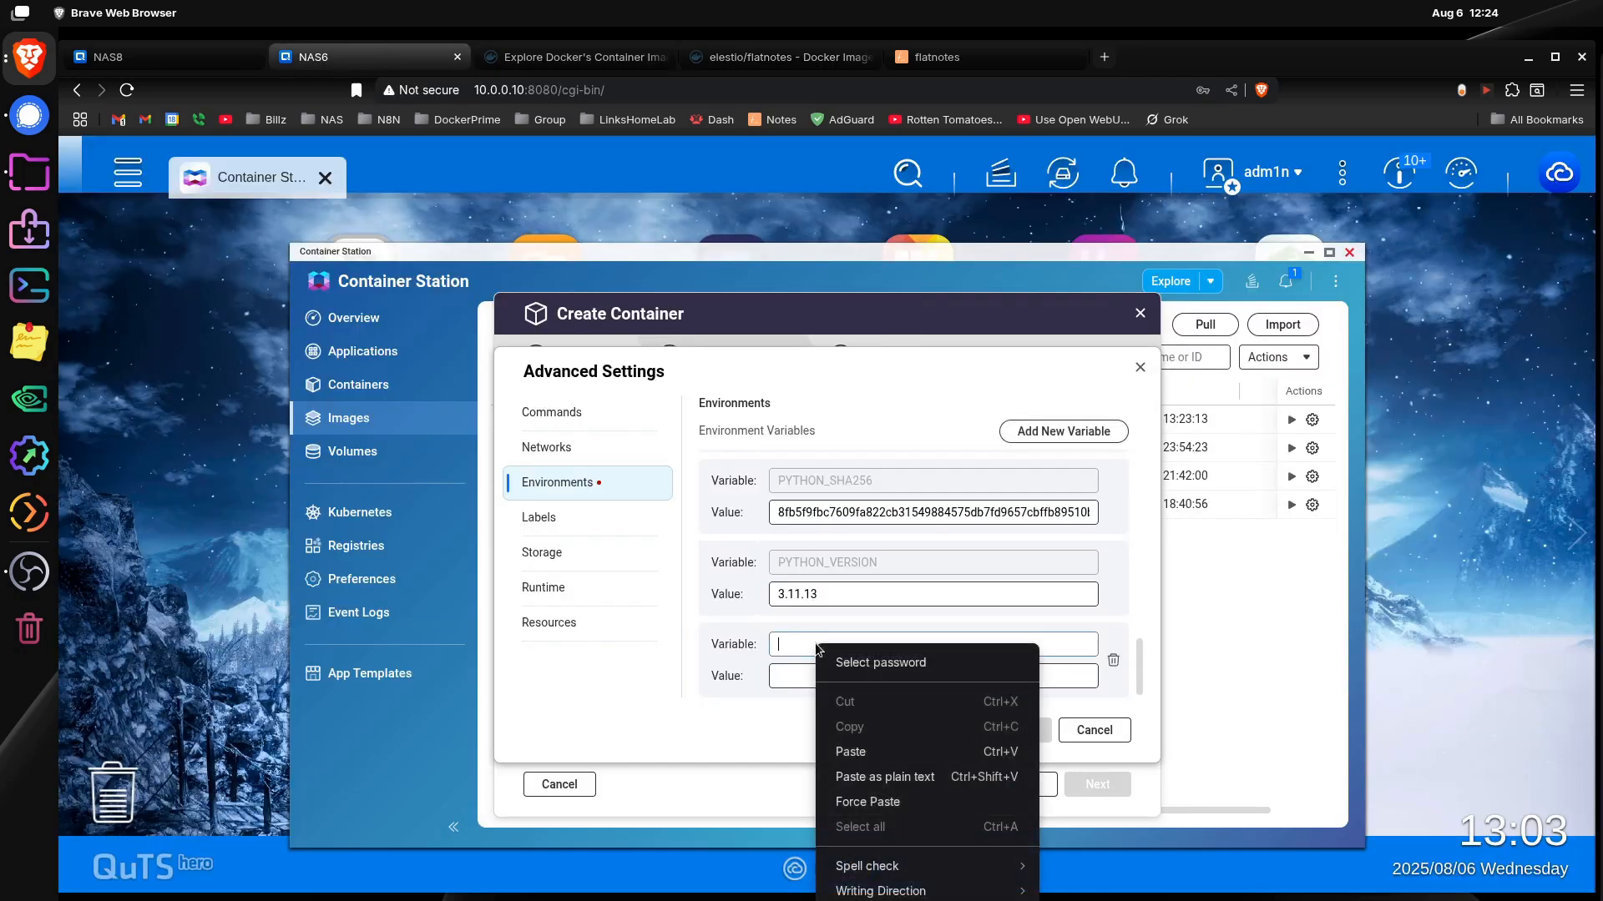
right_click(816, 644)
left_click(906, 751)
Step: Set the FLATNOTES_AUTH_TYPE value to "password" with its quotation marks, copied from the Docker Hub example
left_click(905, 677)
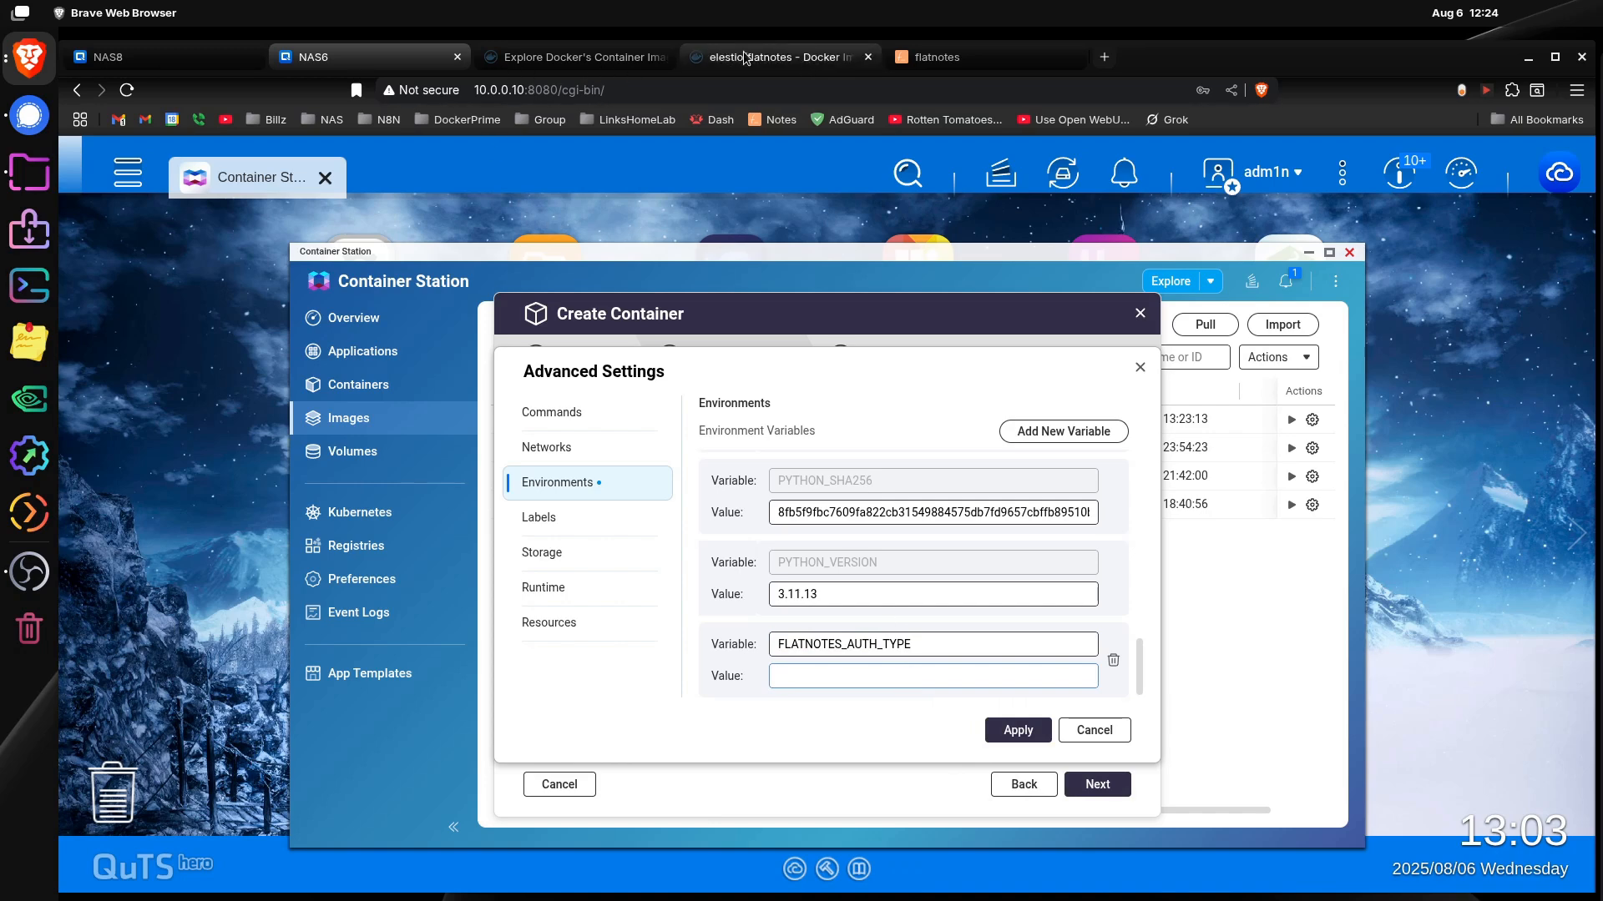
left_click(805, 57)
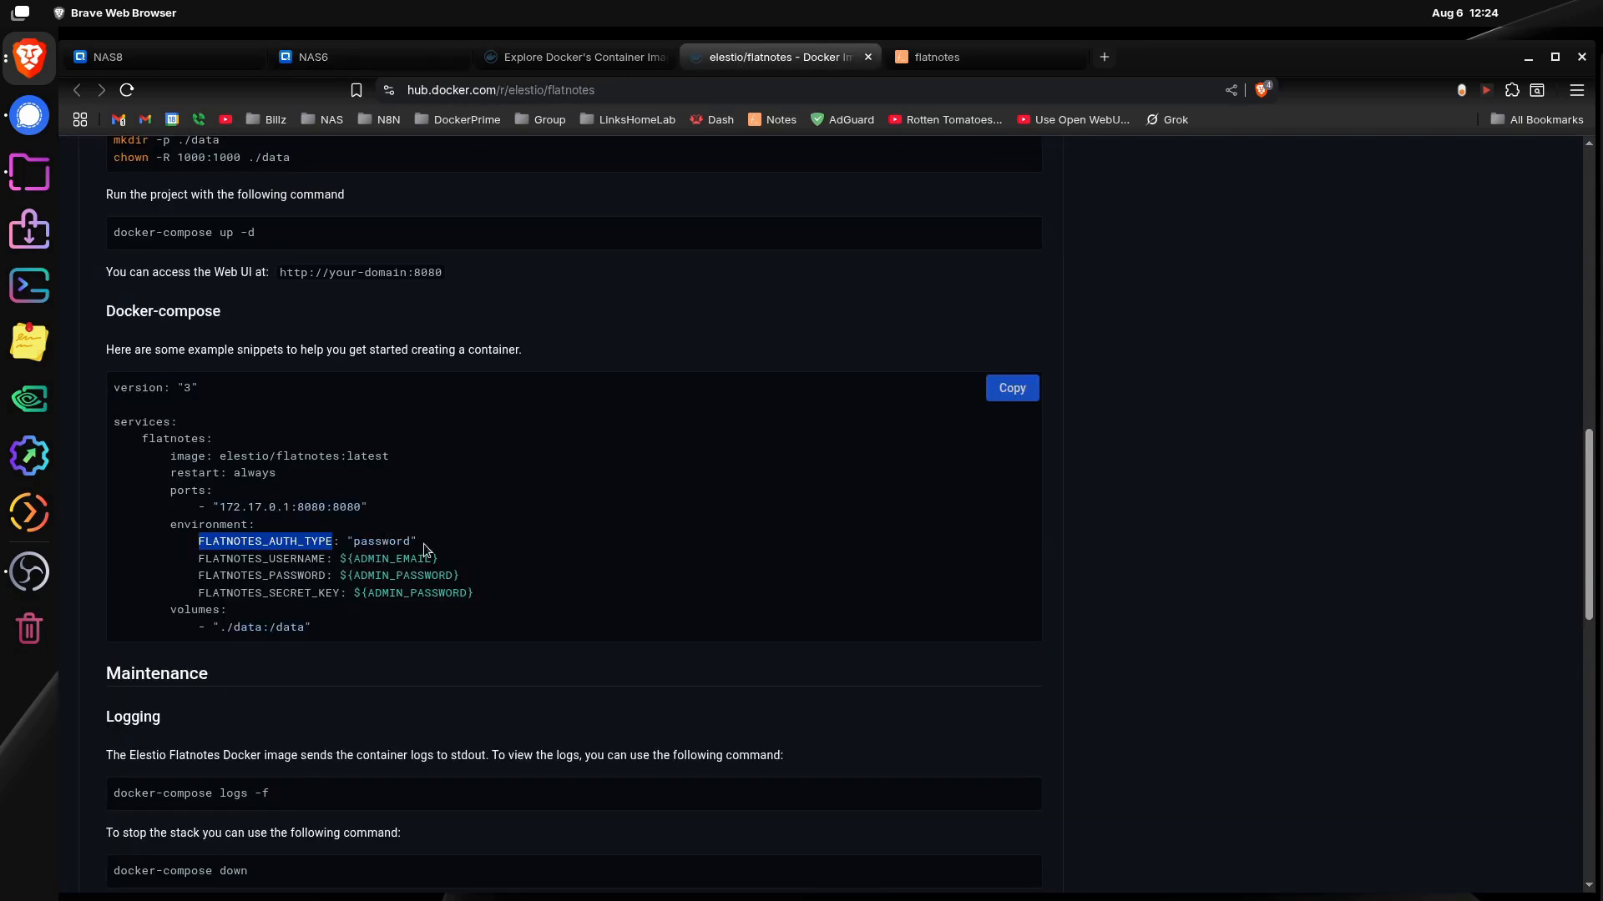
mouse_move(422, 544)
left_mouse_down()
mouse_move(353, 543)
mouse_move(420, 545)
left_mouse_up()
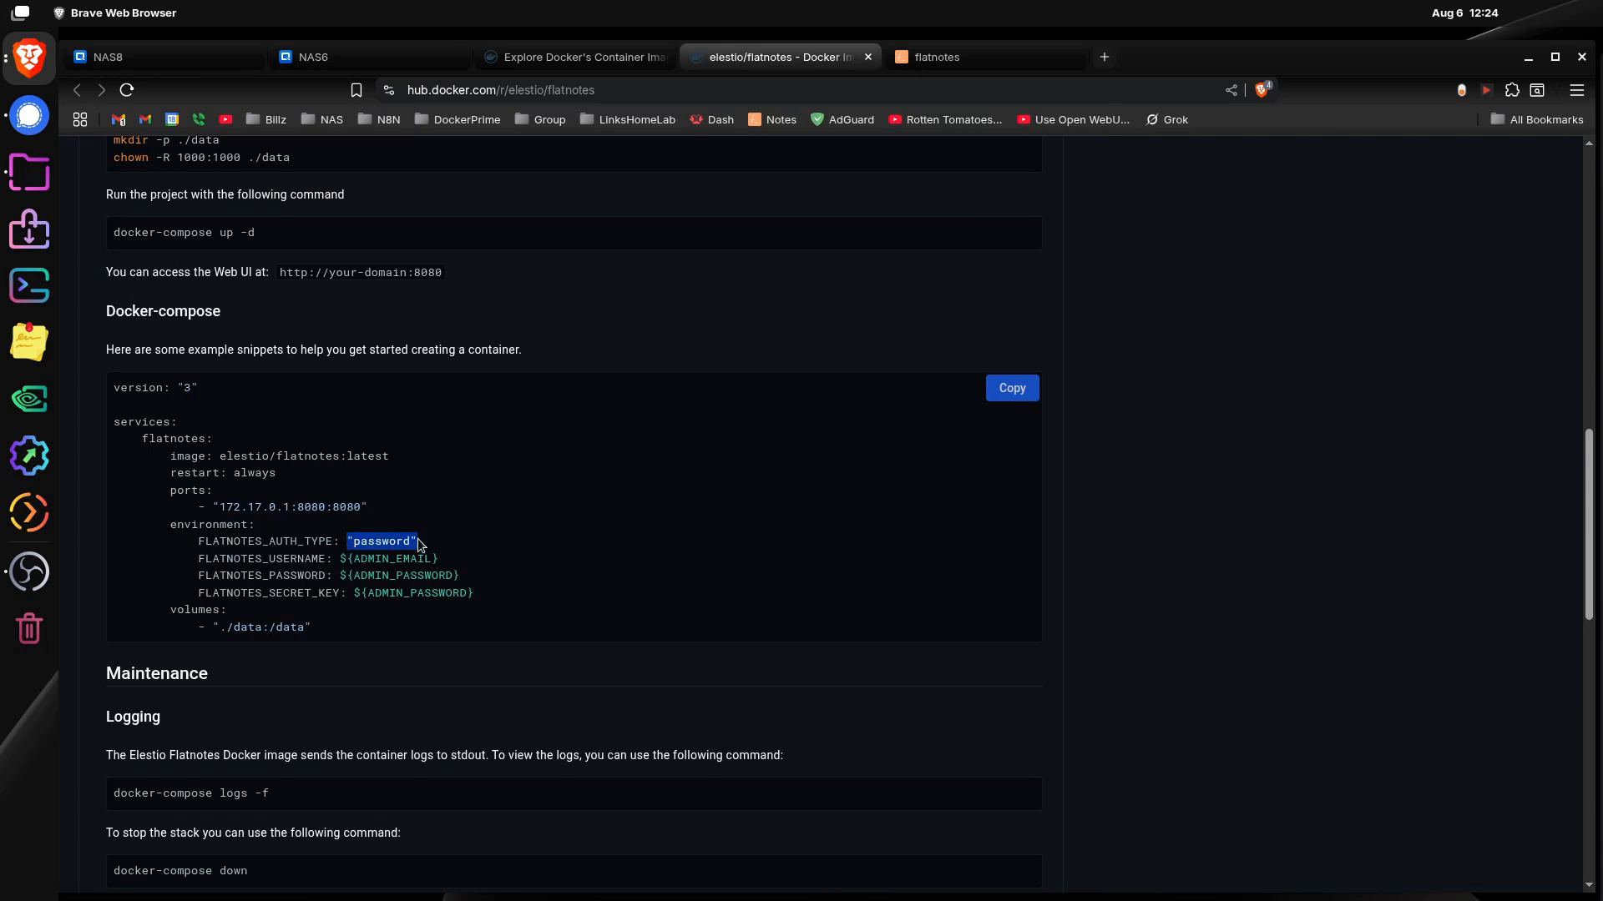
right_click(389, 540)
left_click(422, 555)
left_click(374, 56)
right_click(828, 675)
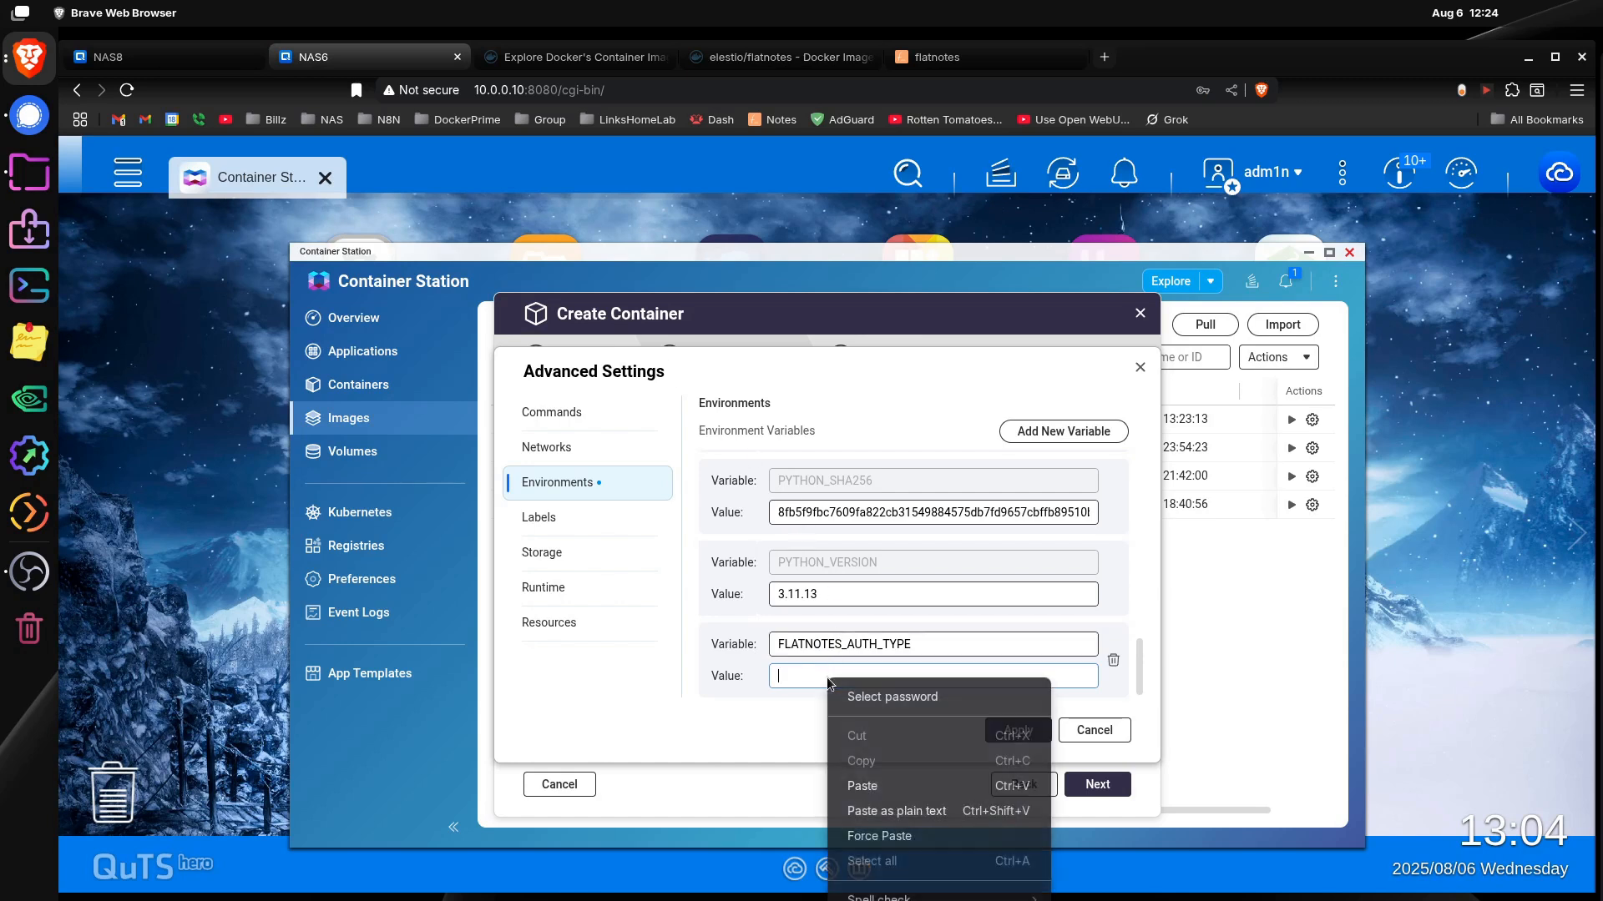
left_click(899, 778)
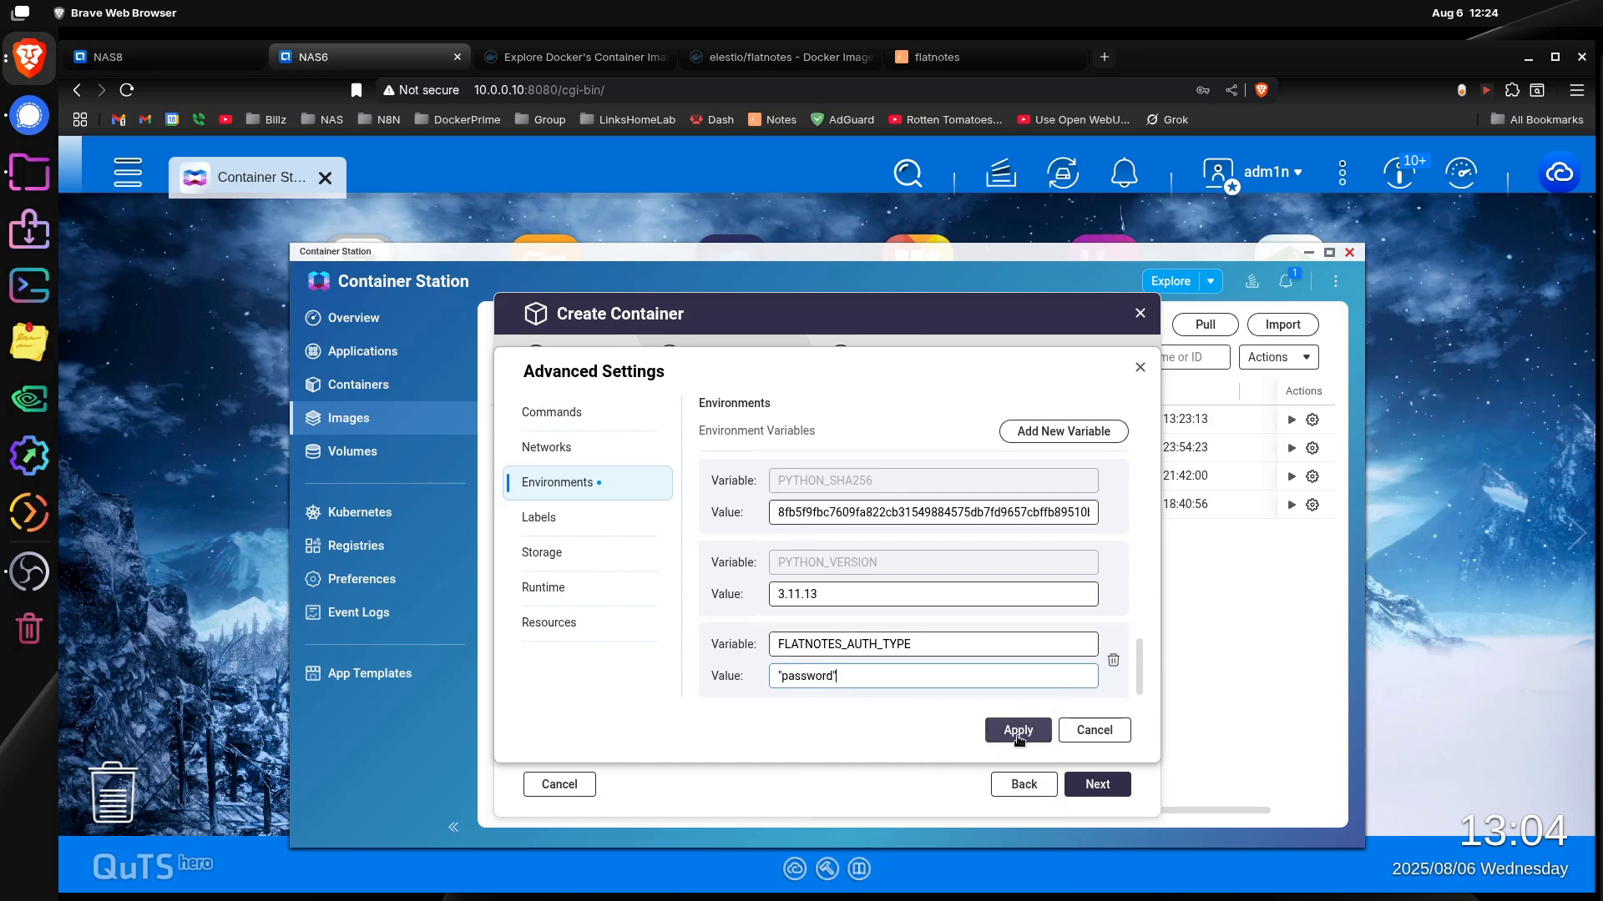
Step: Add another environment variable named FLATNOTES_USERNAME, copying the name from the Docker Hub docker-compose example
left_click(1089, 432)
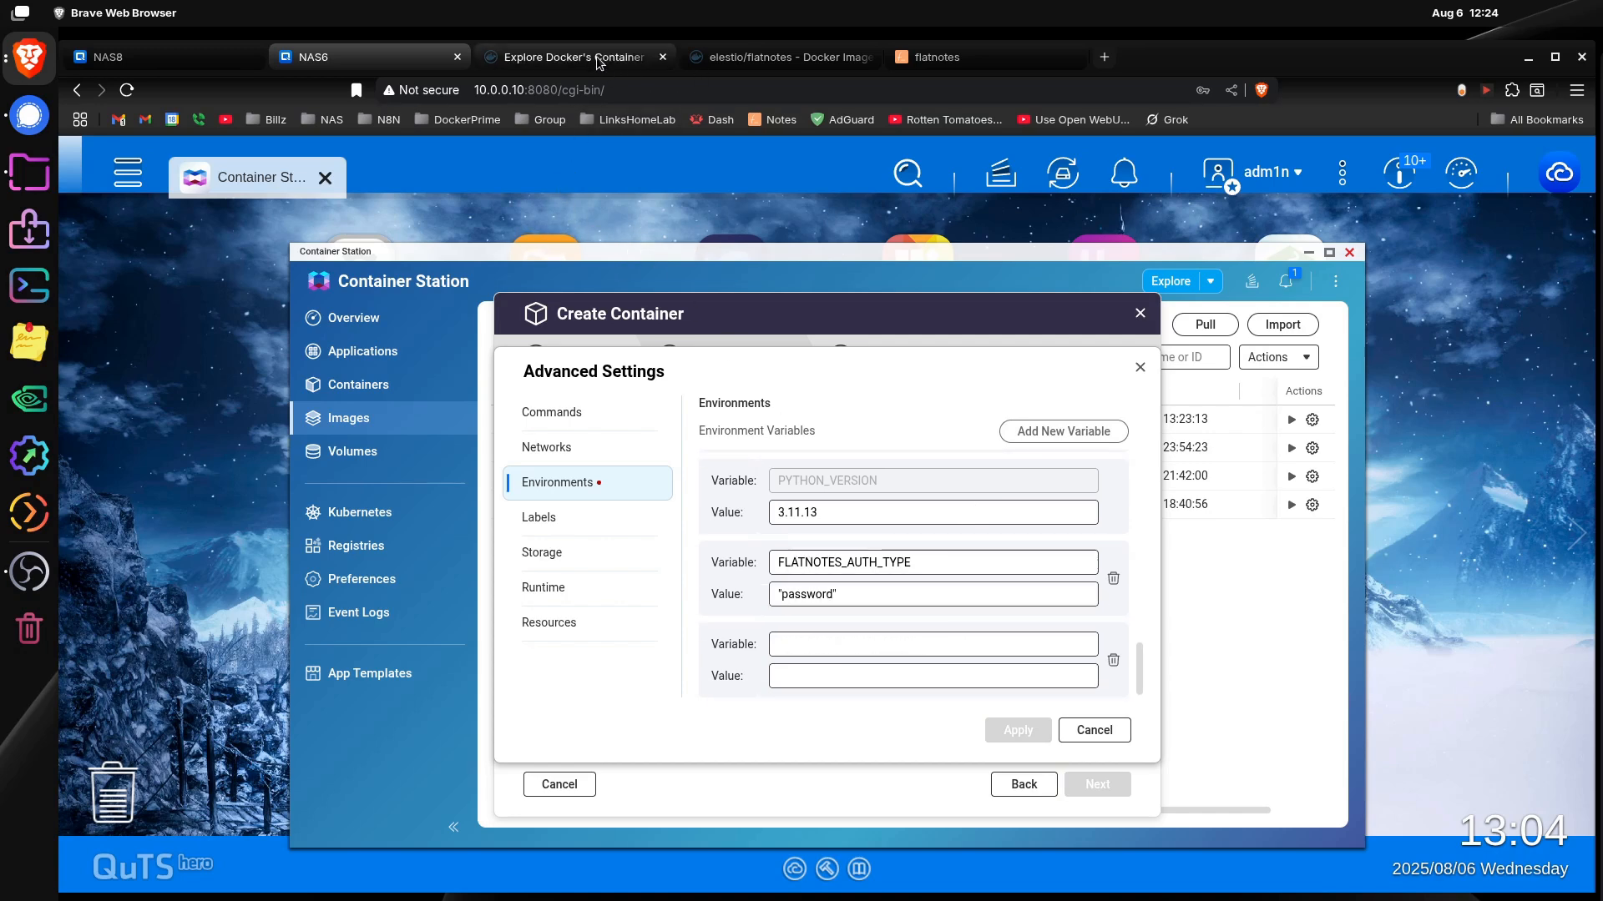
left_click(568, 57)
left_click(743, 59)
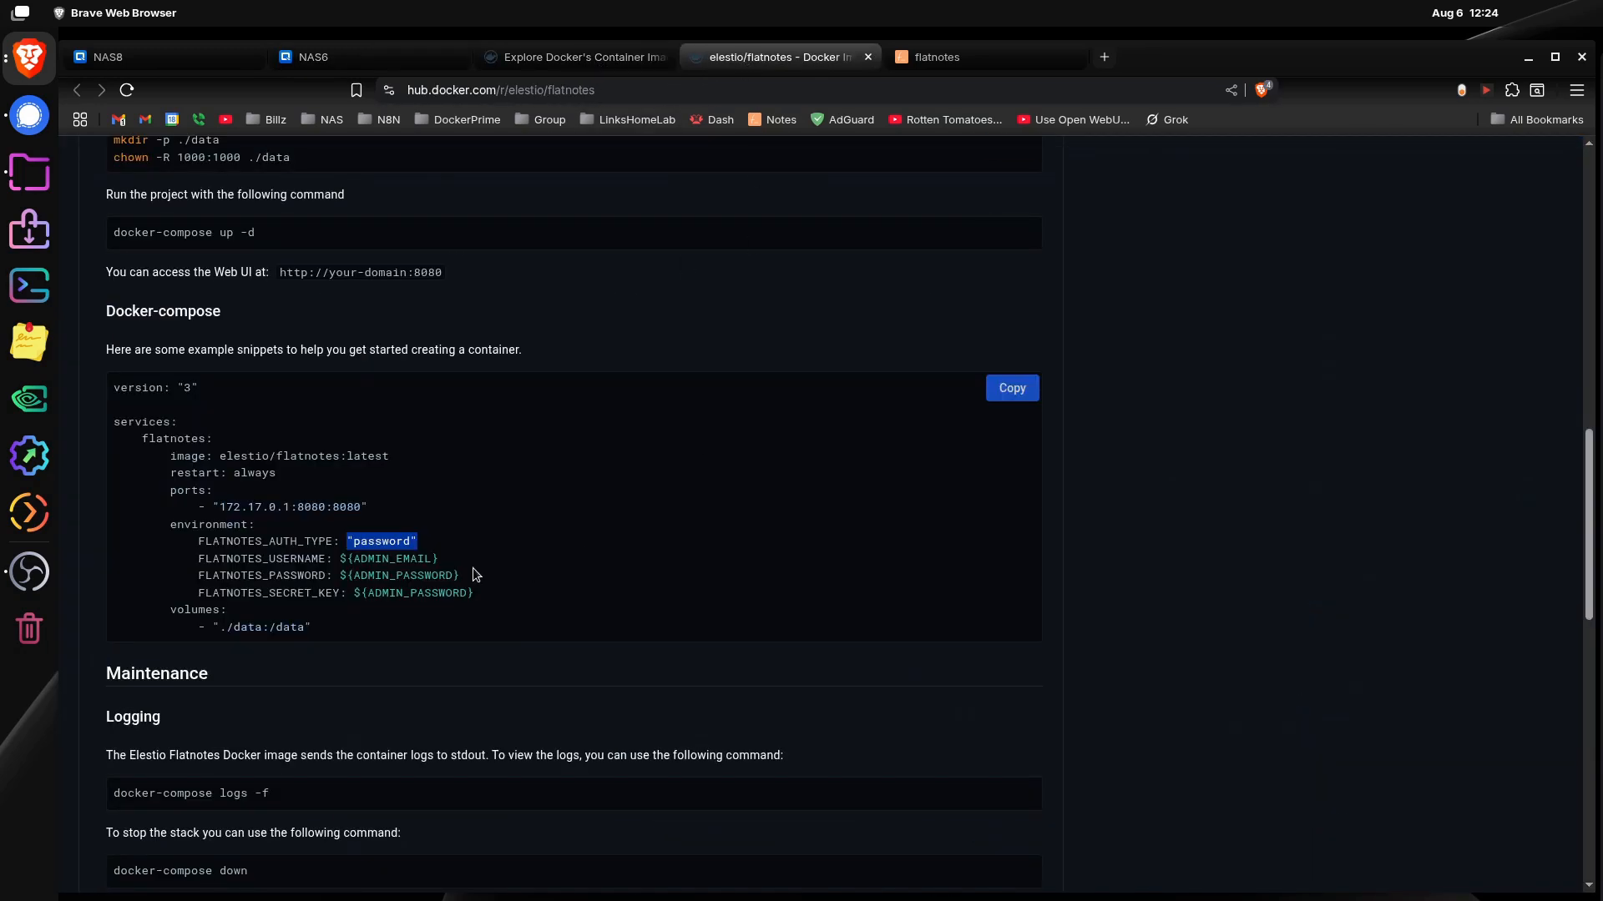
left_click_drag(328, 559, 198, 558)
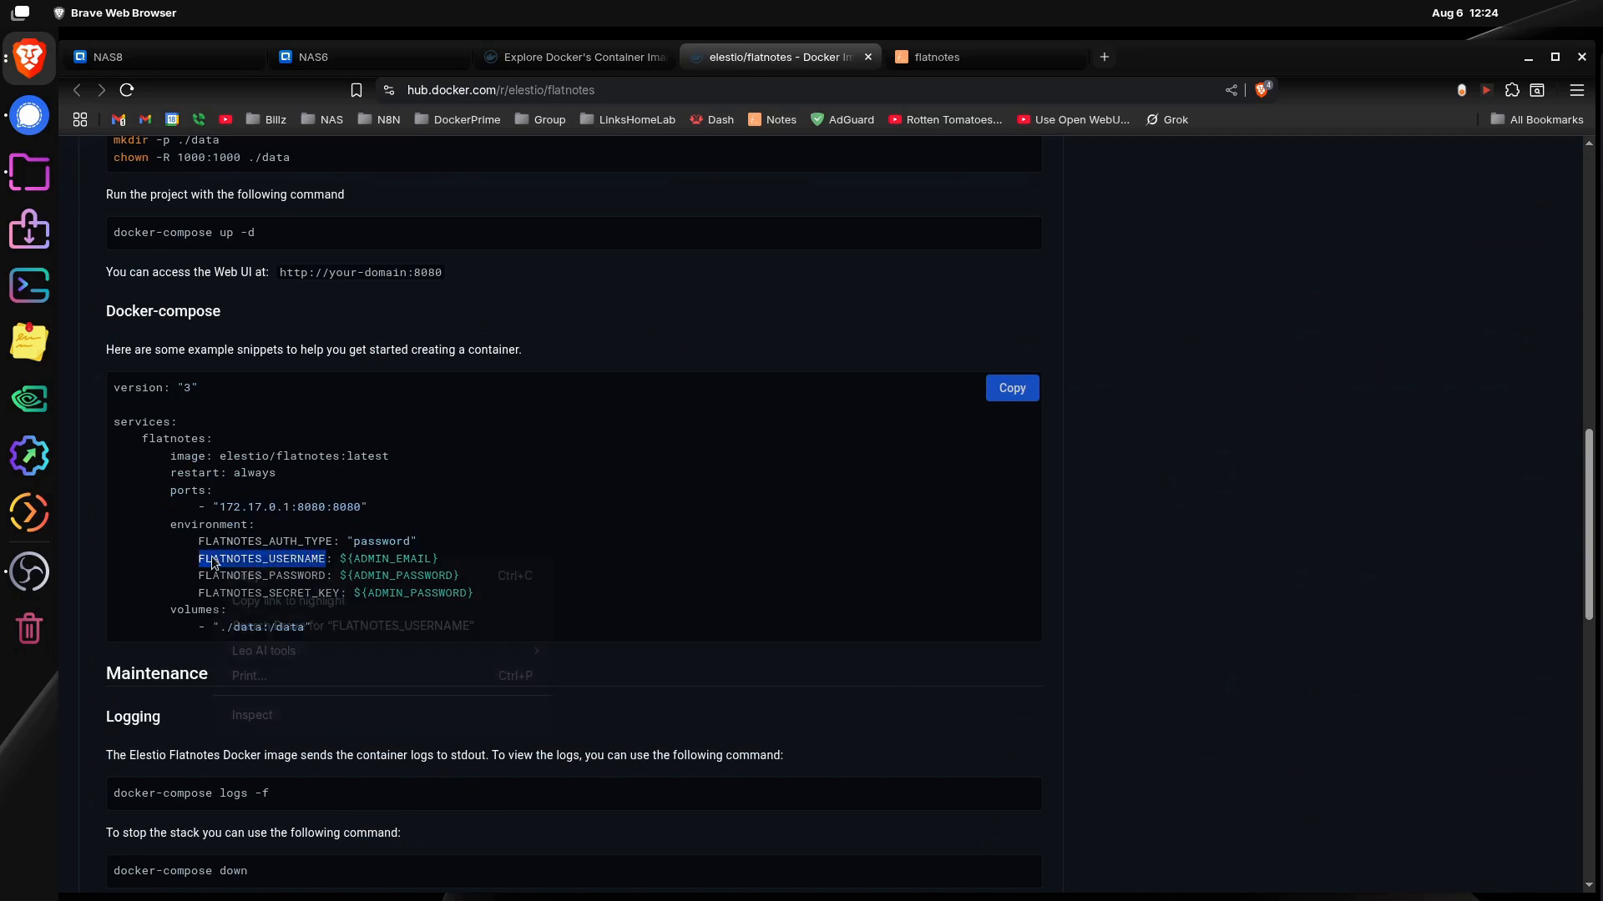
right_click(209, 558)
left_click(242, 573)
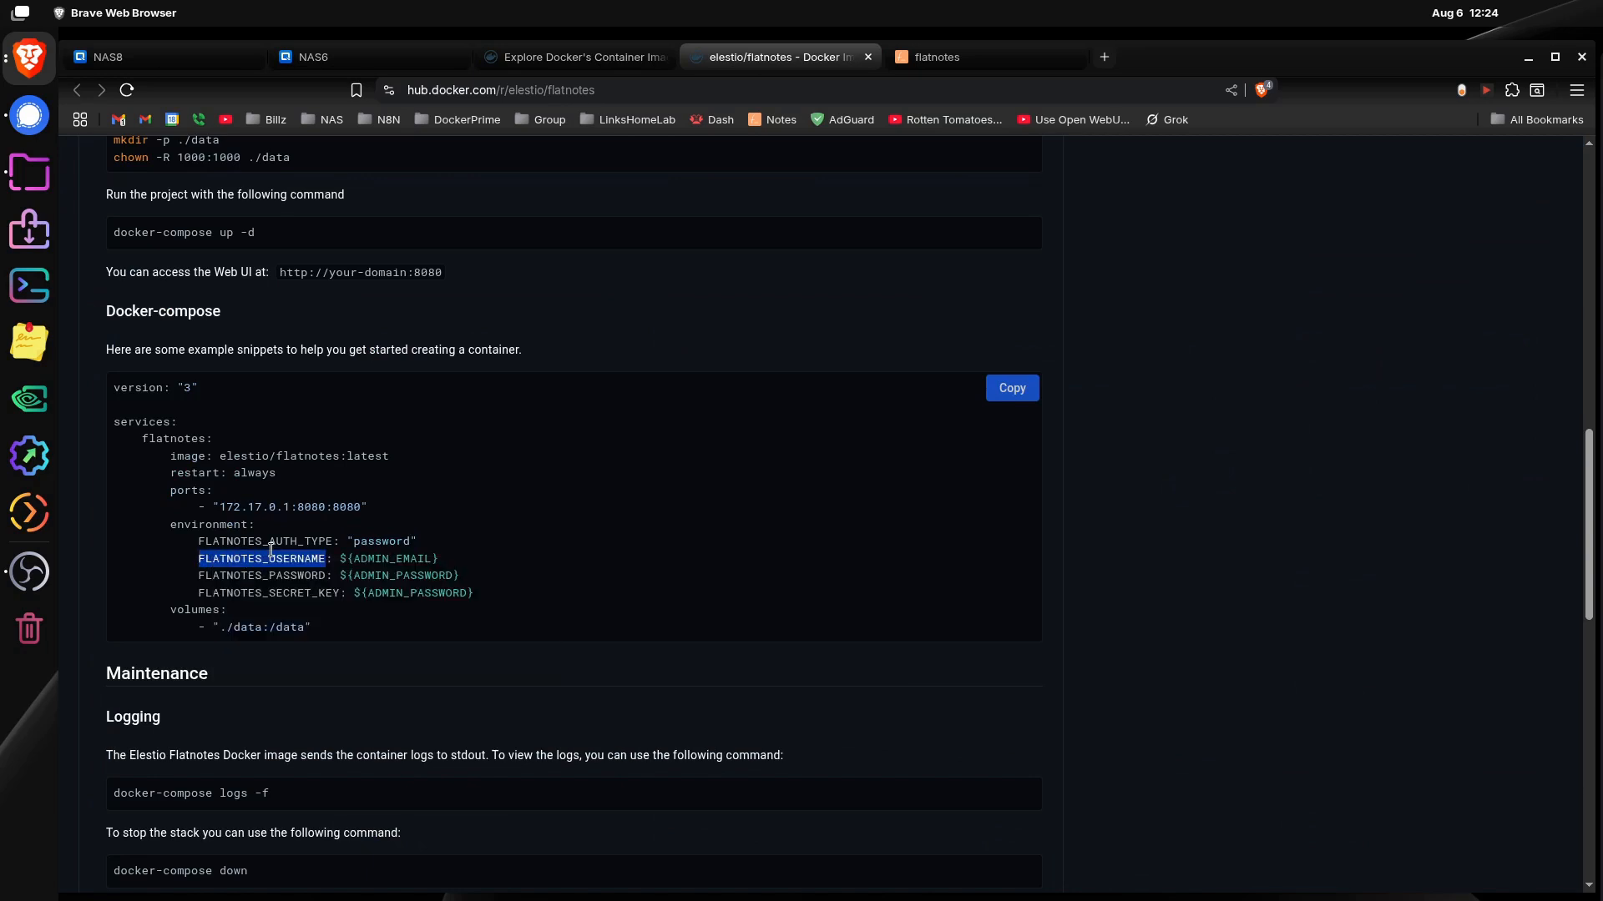
left_click(422, 57)
left_click(818, 643)
right_click(818, 644)
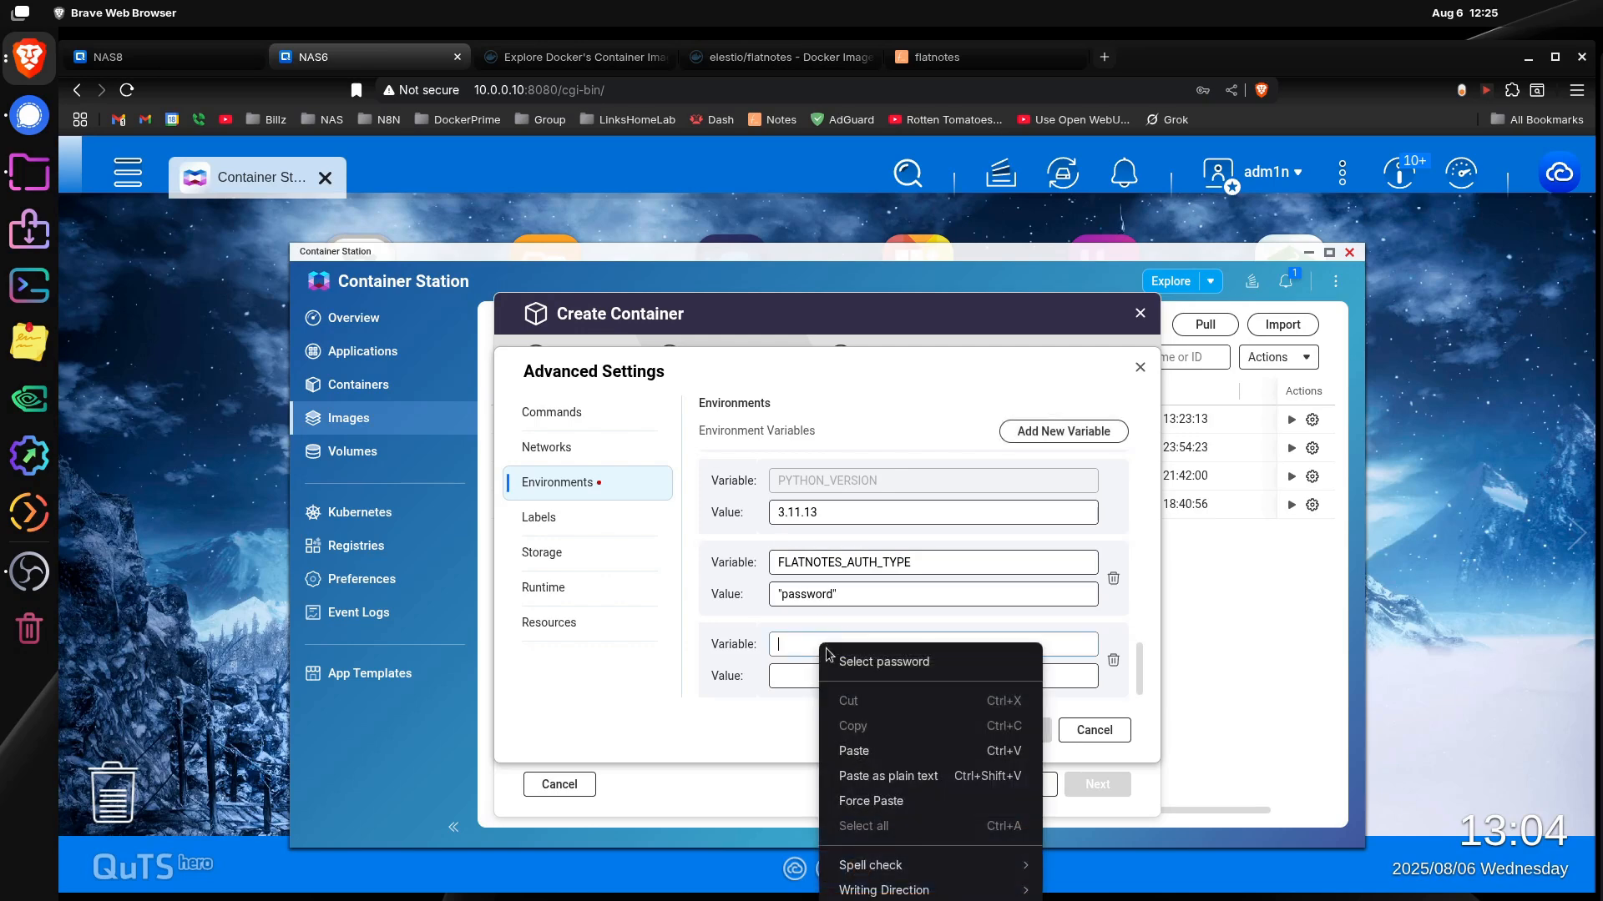
left_click(889, 752)
Step: Check the example's username entry, enter the admin e-mail as the FLATNOTES_USERNAME value, and copy that value
left_click(884, 682)
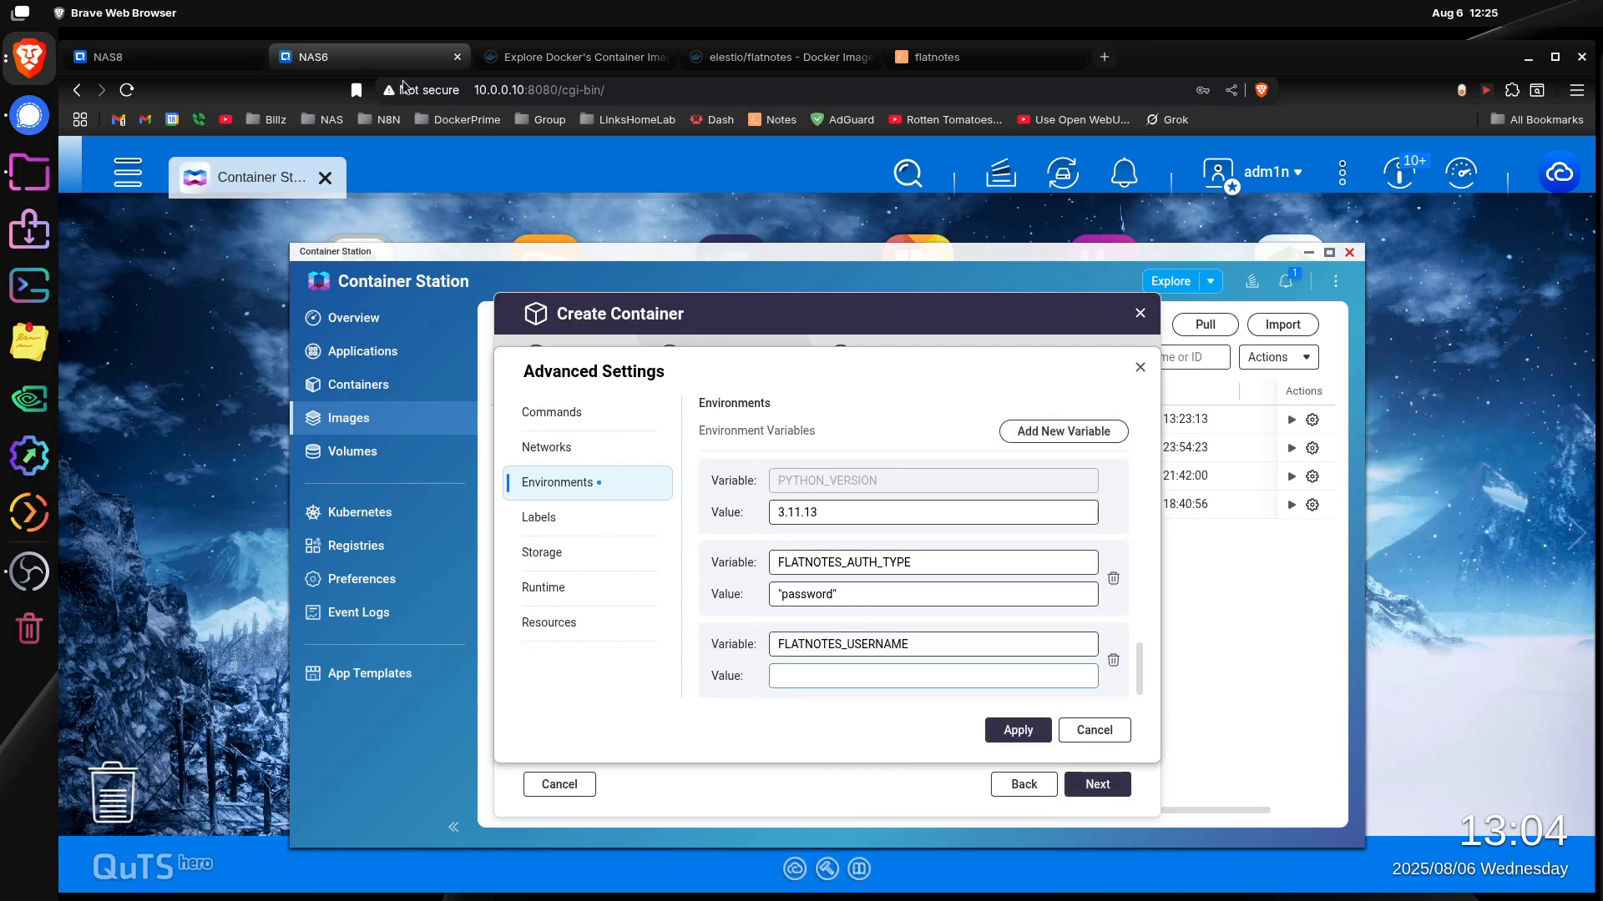
left_click(768, 57)
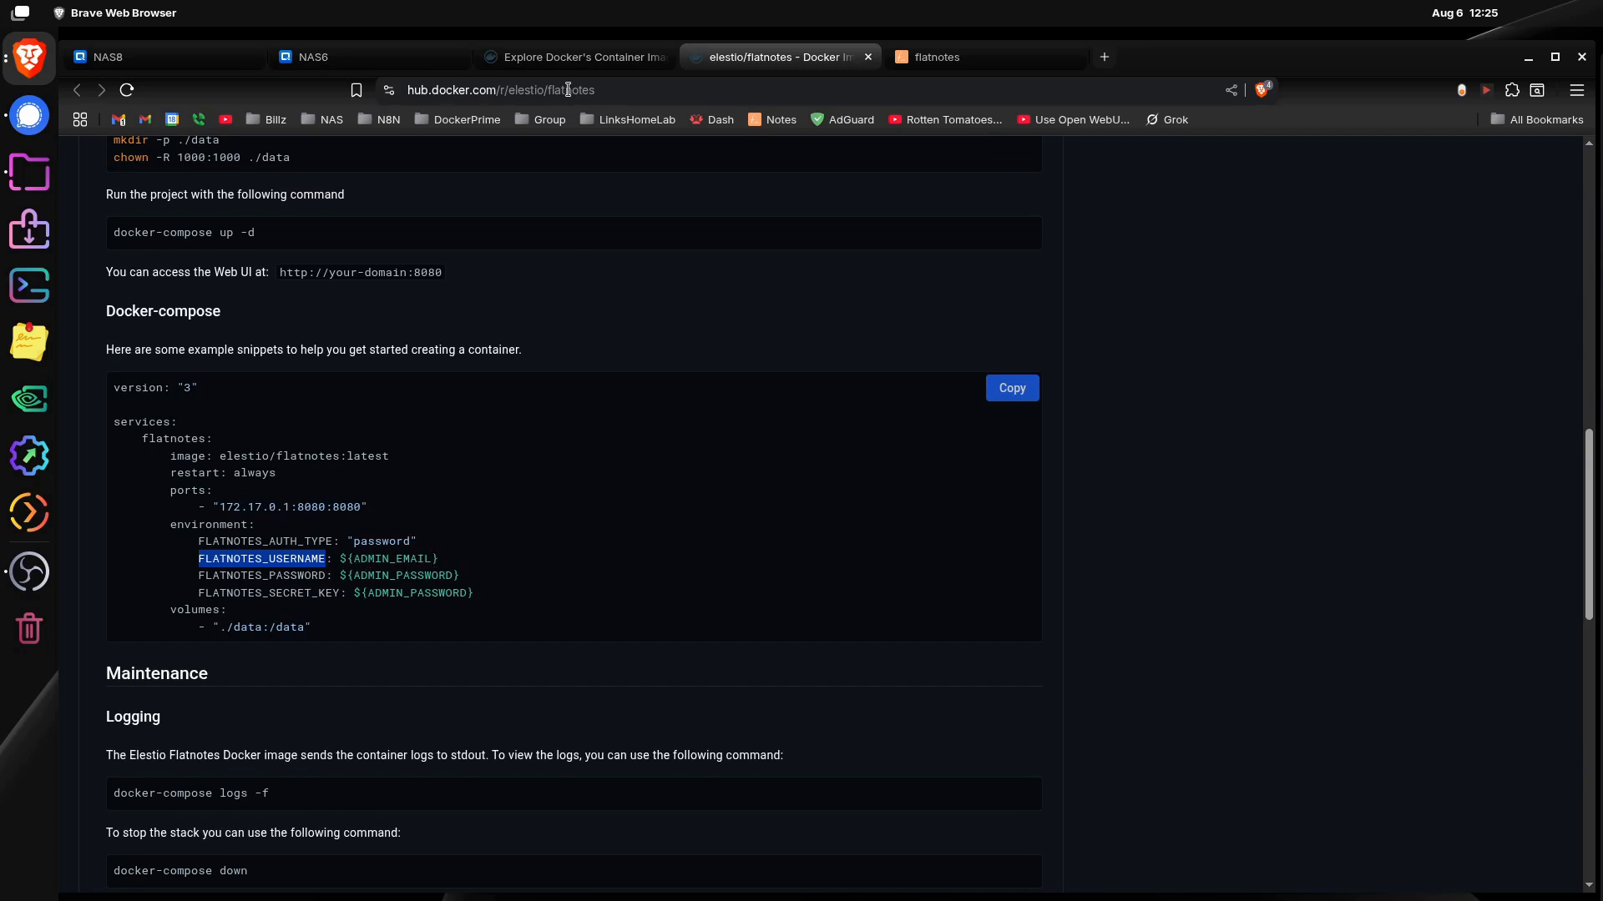
left_click(379, 55)
left_click(848, 674)
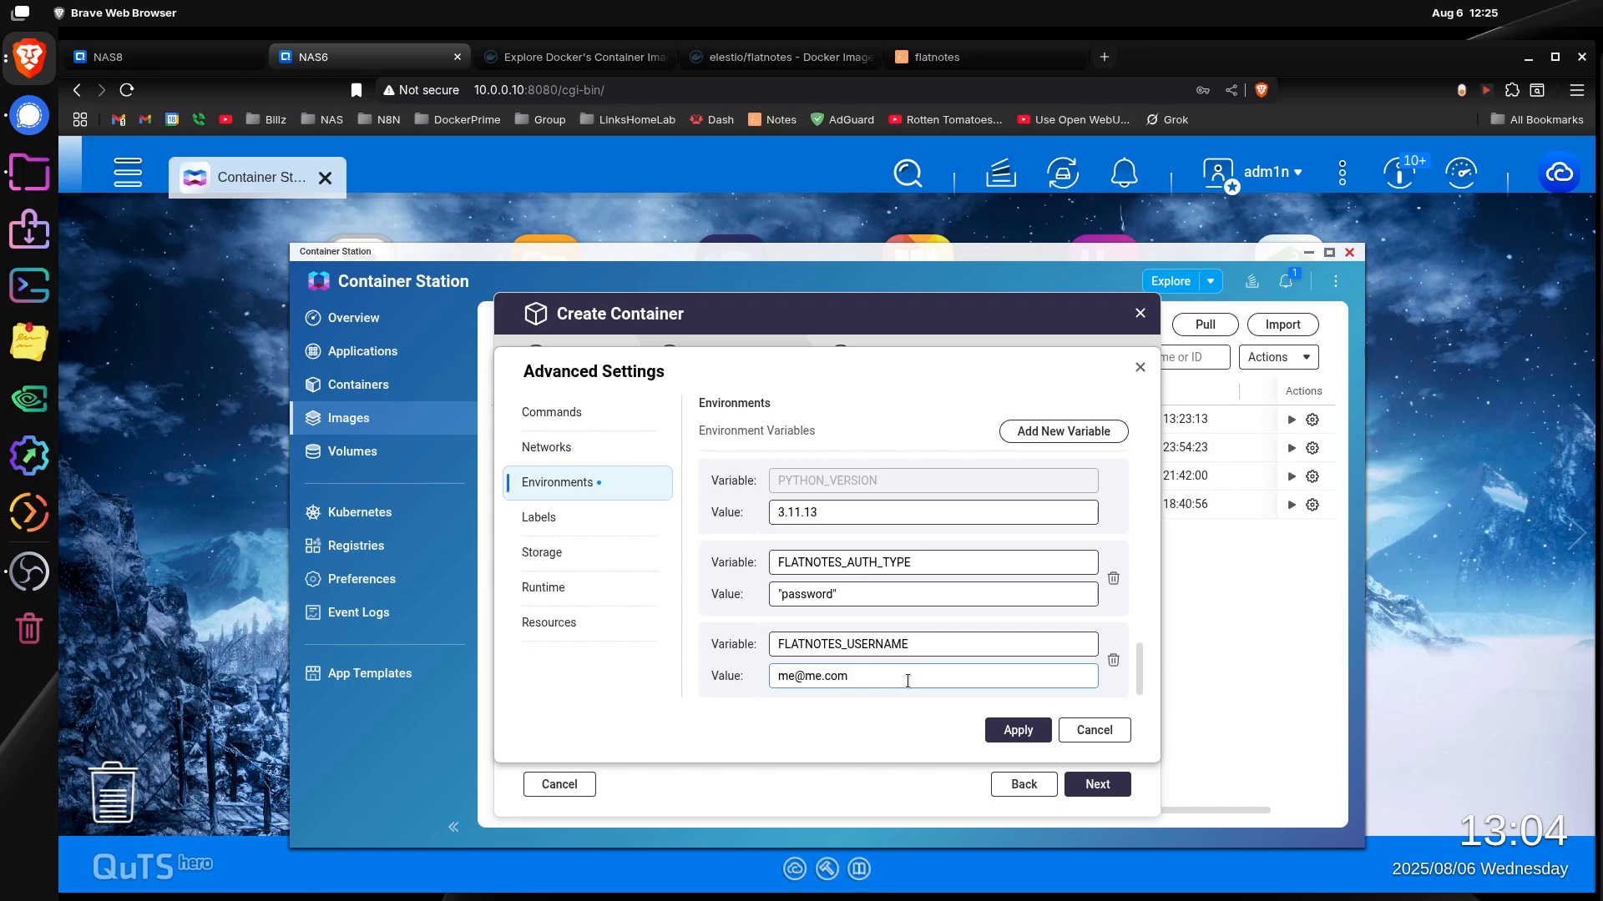
left_click_drag(907, 681, 775, 677)
right_click(793, 678)
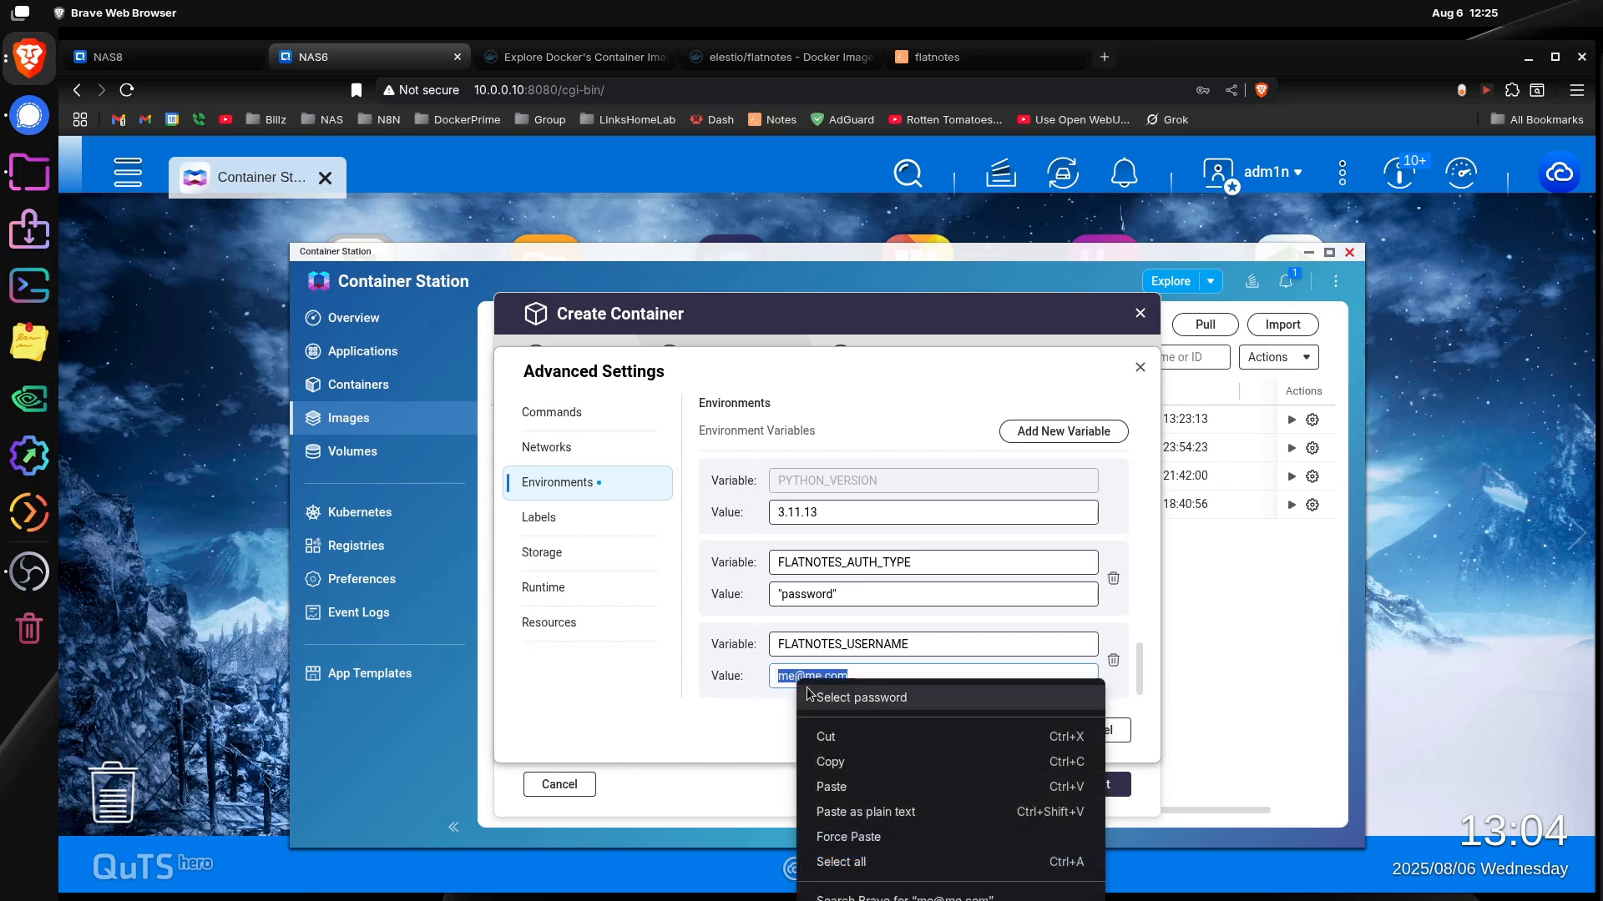
left_click(858, 759)
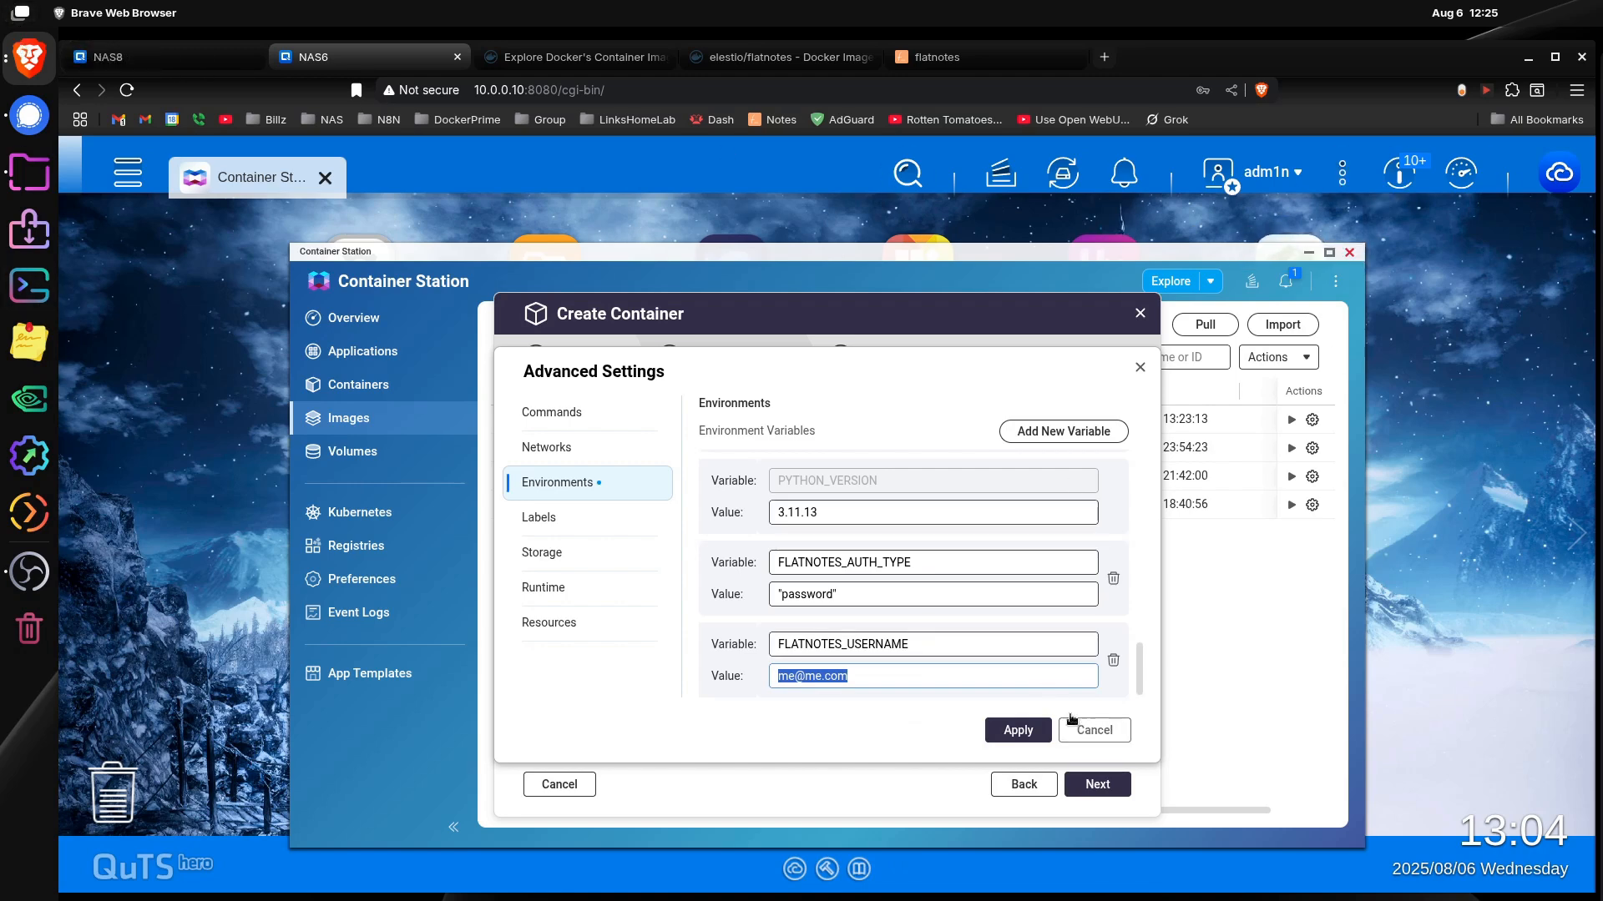
left_click(888, 714)
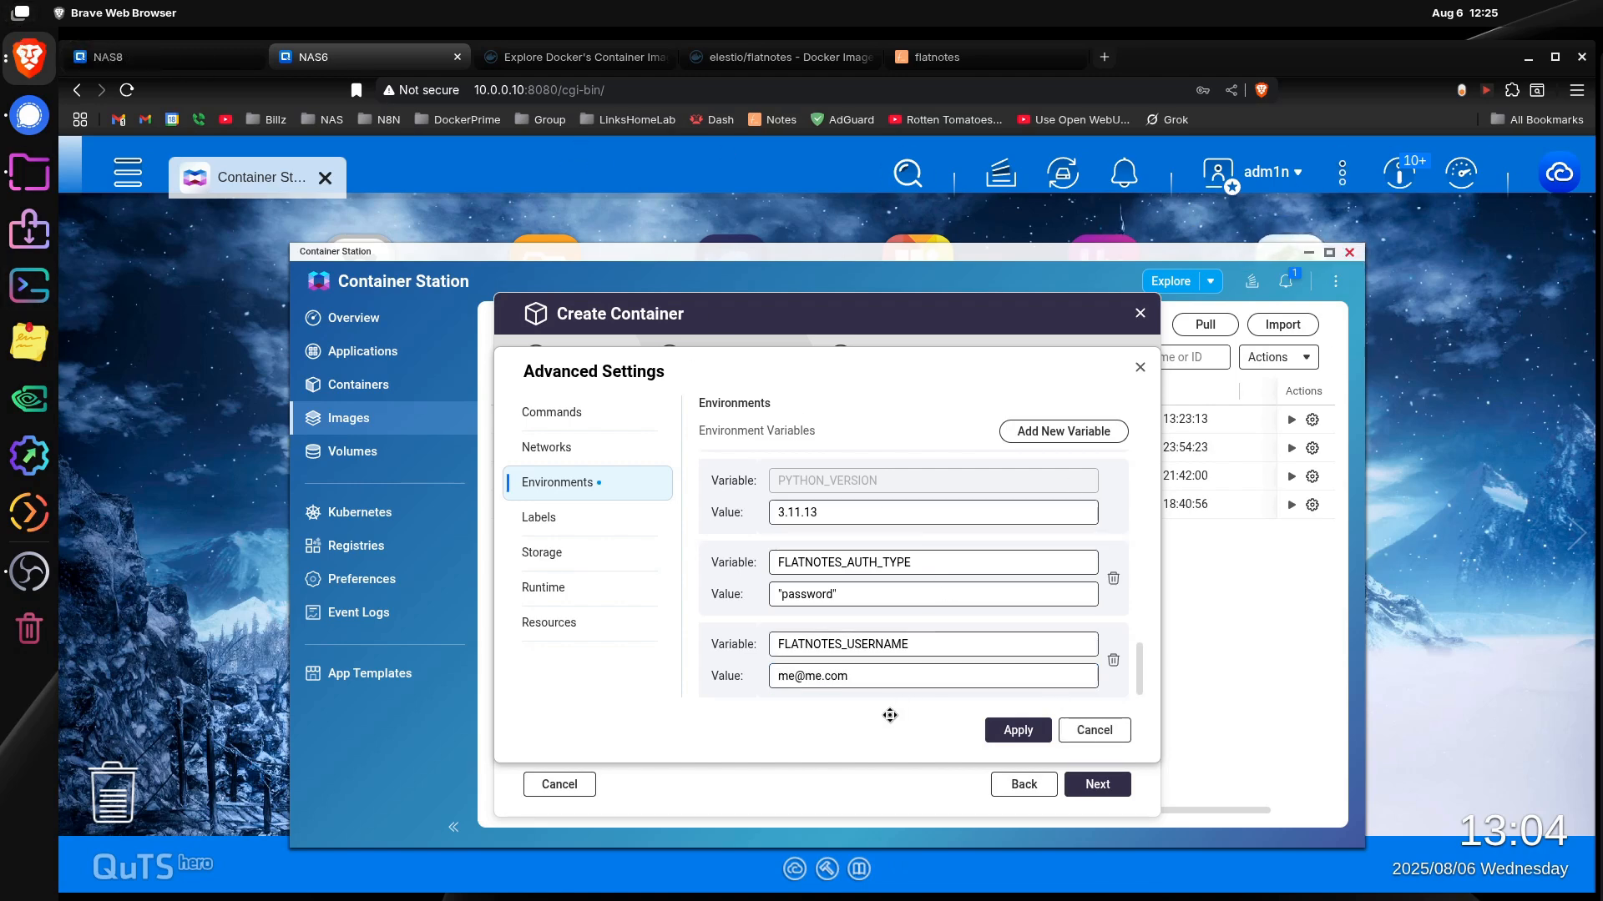
Step: Add a FLATNOTES_PASSWORD environment variable, copying its name from the Docker Hub example, and enter the account password as its value
left_click(1083, 433)
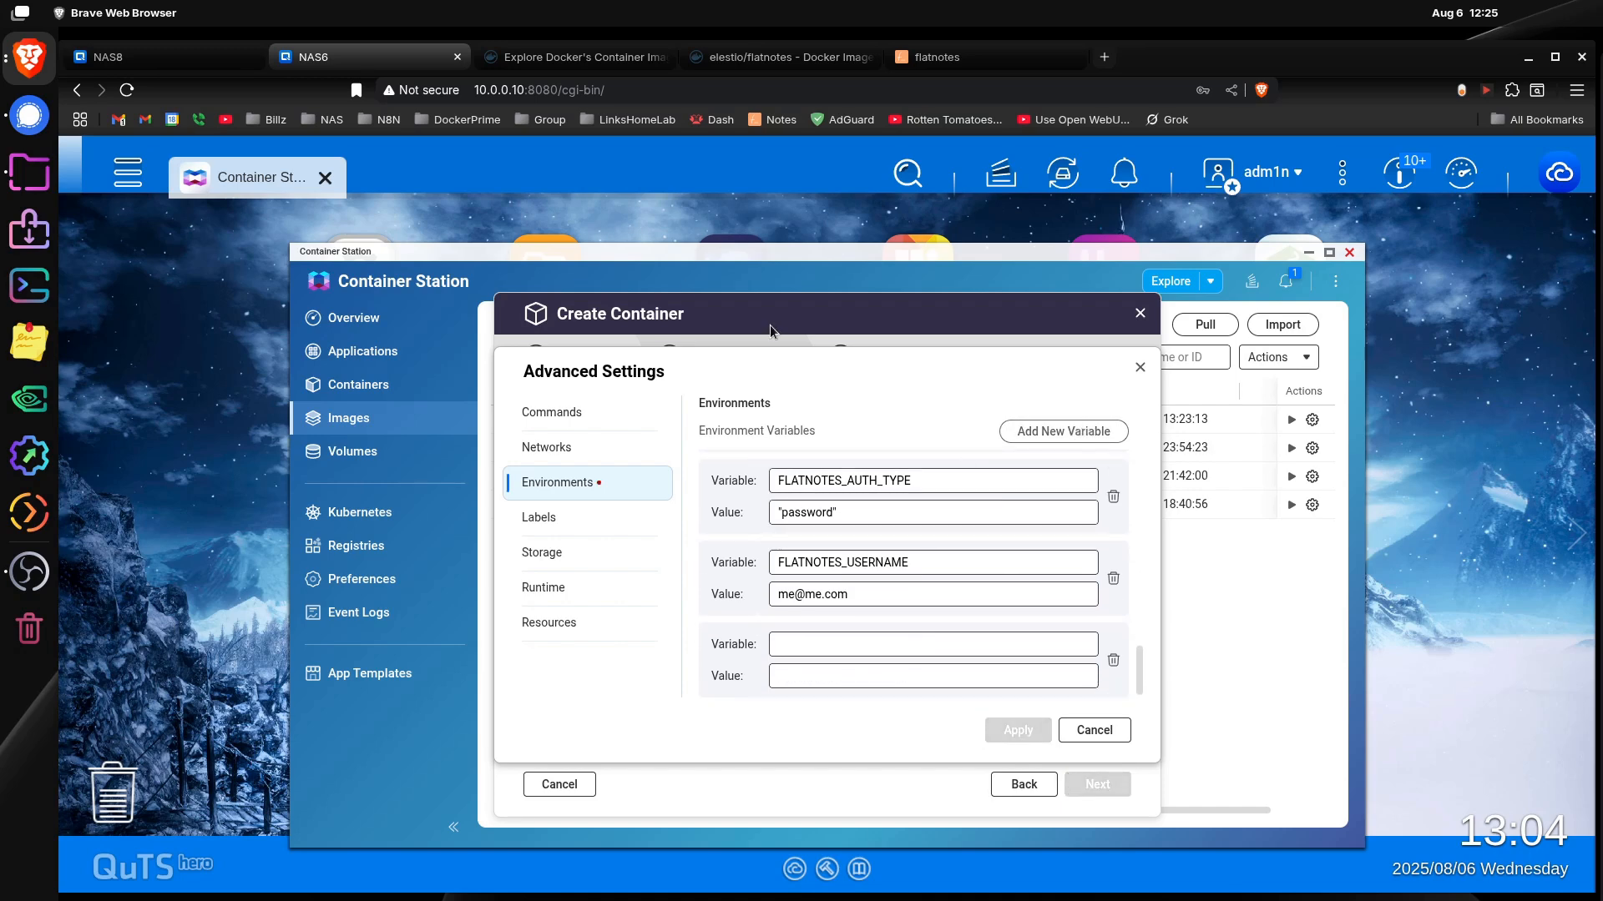
left_click(773, 64)
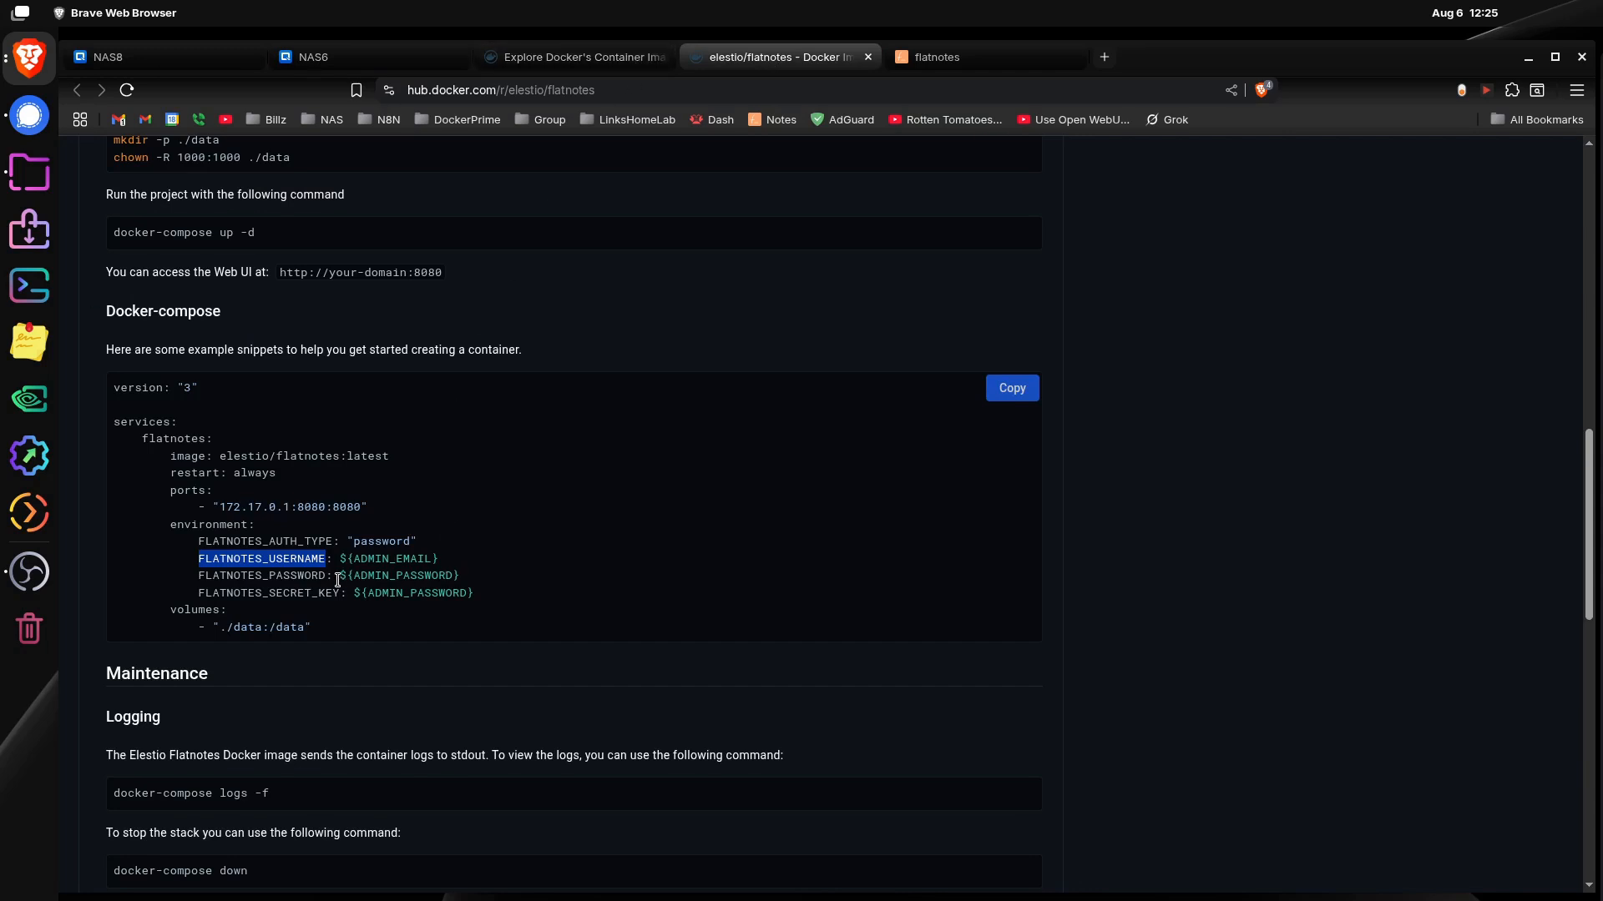
left_click_drag(329, 576, 198, 578)
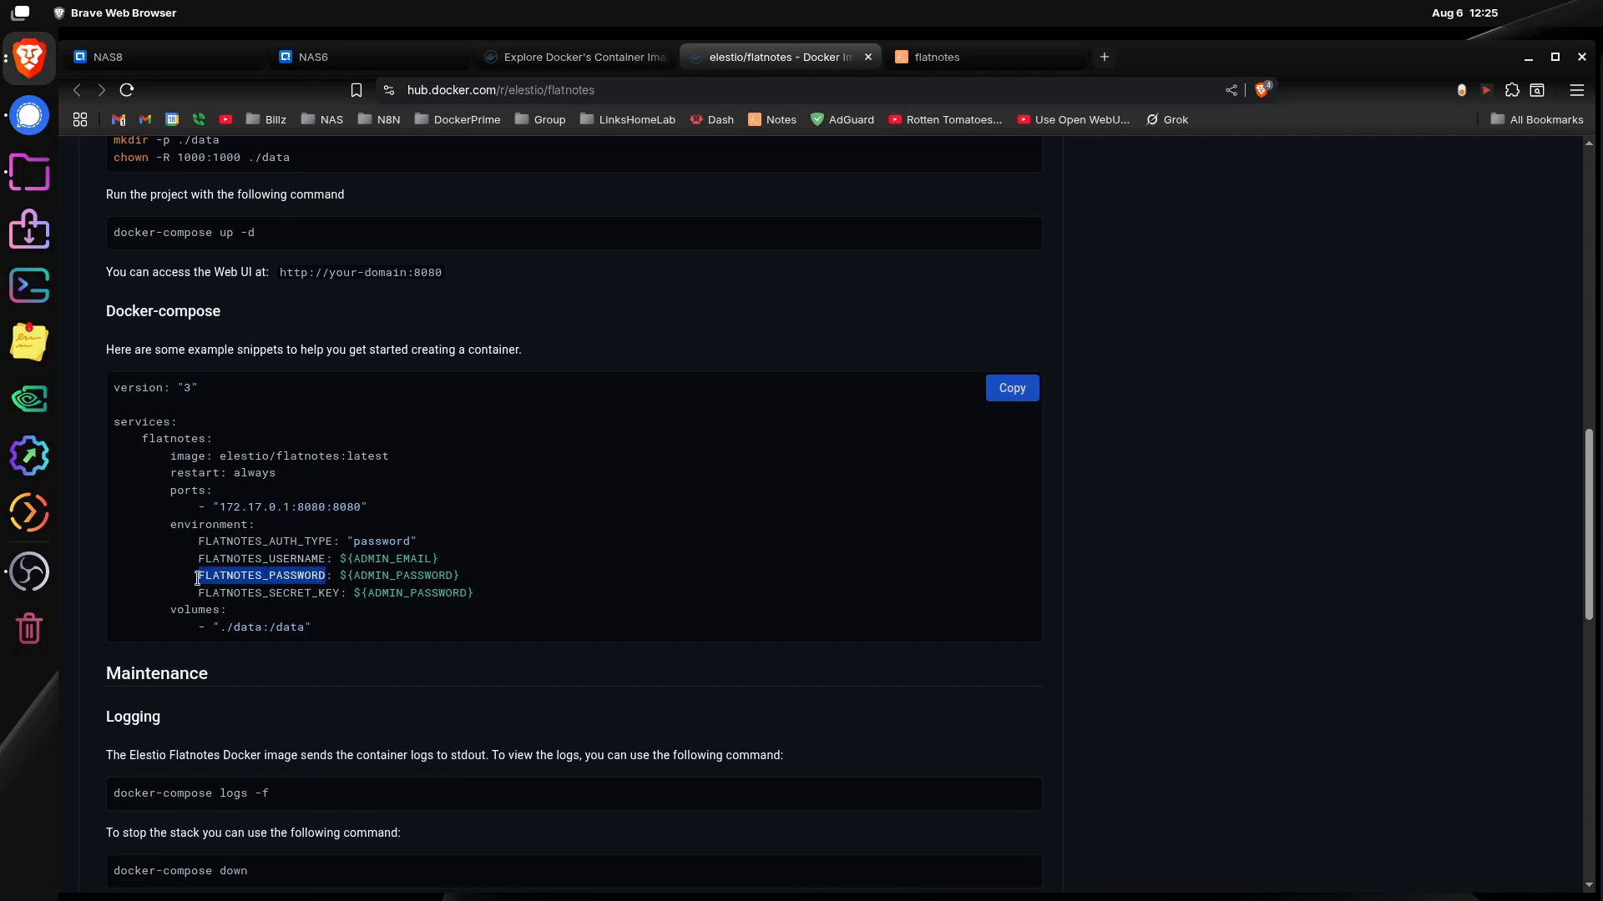
right_click(234, 576)
left_click(416, 58)
left_click(808, 644)
right_click(814, 650)
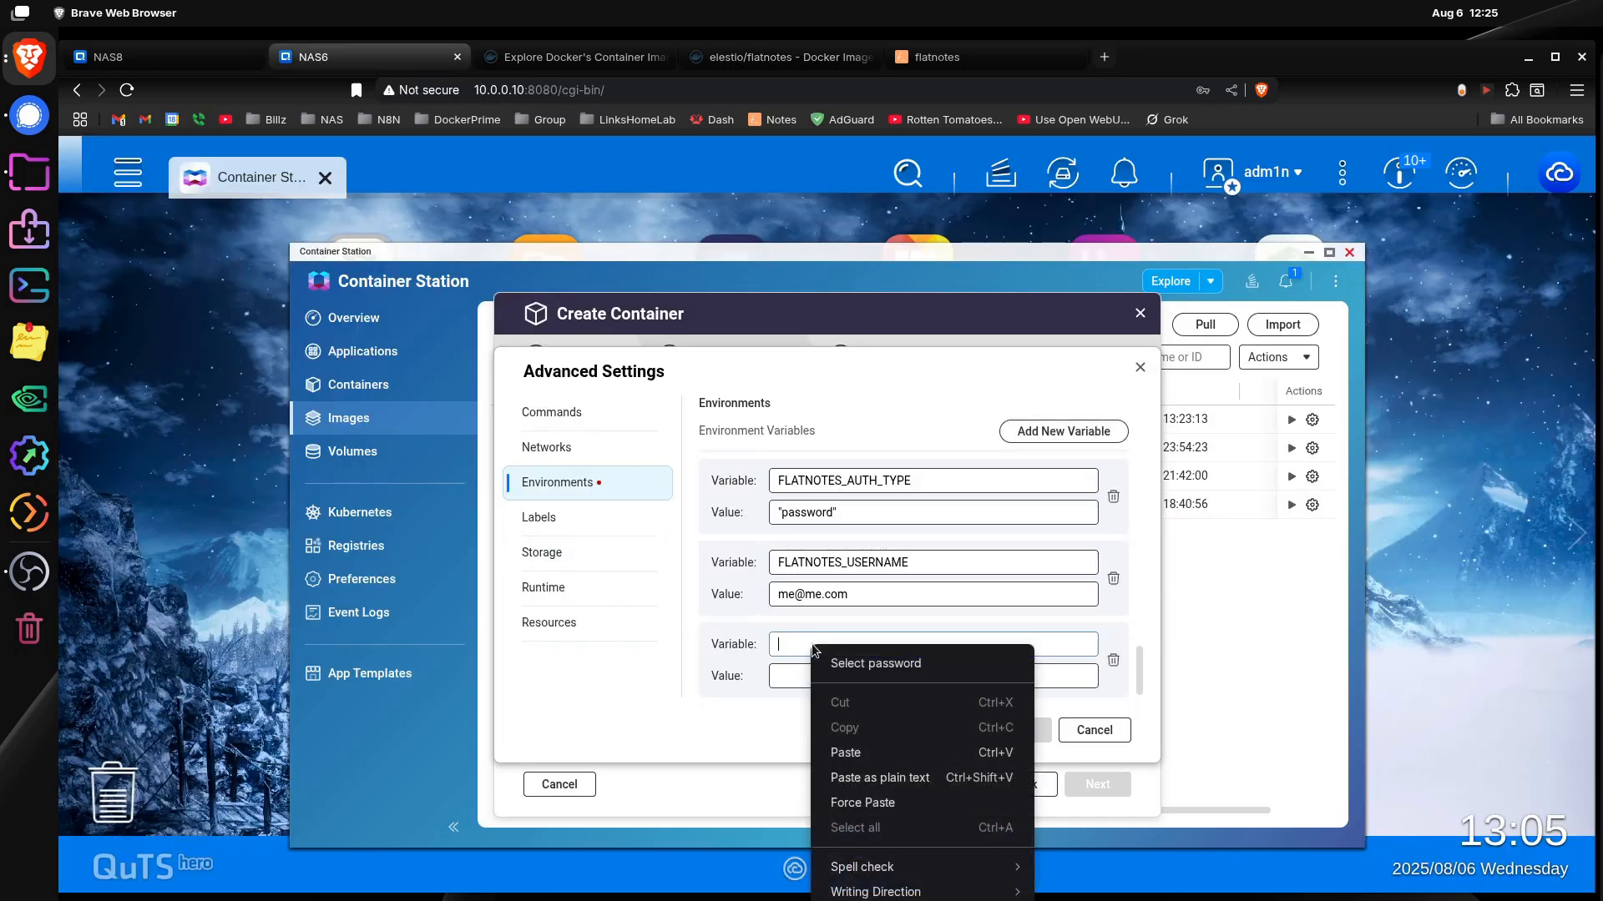
left_click(889, 751)
left_click(841, 678)
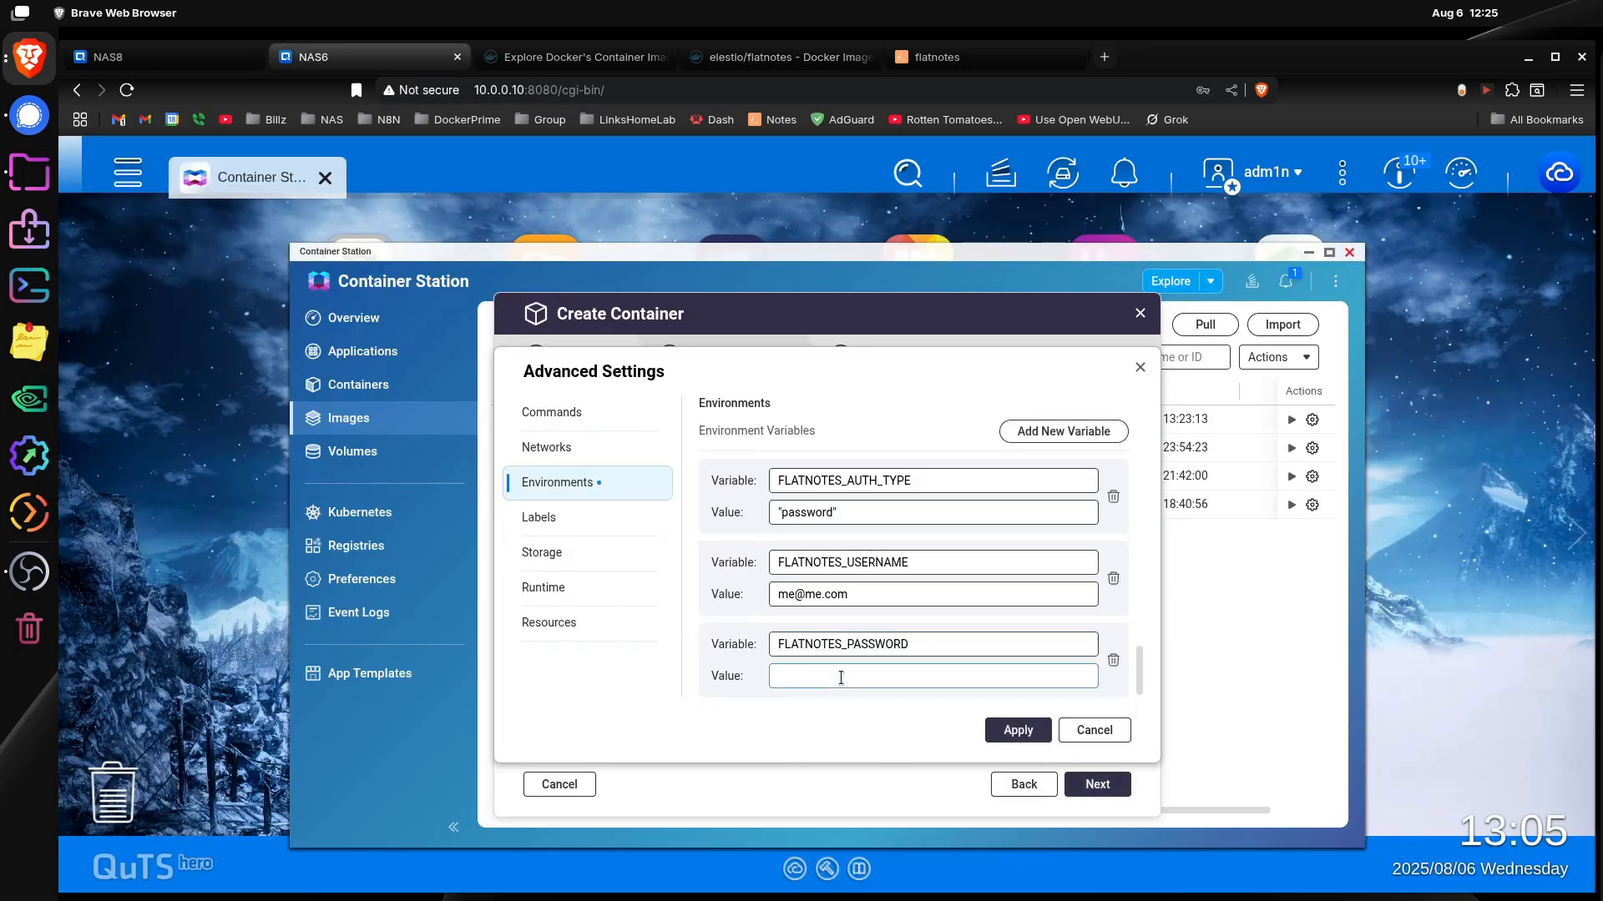
Step: Add another environment variable named FLATNOTES_SECRET_KEY, copying the name from the Docker Hub docker-compose example
left_click(756, 55)
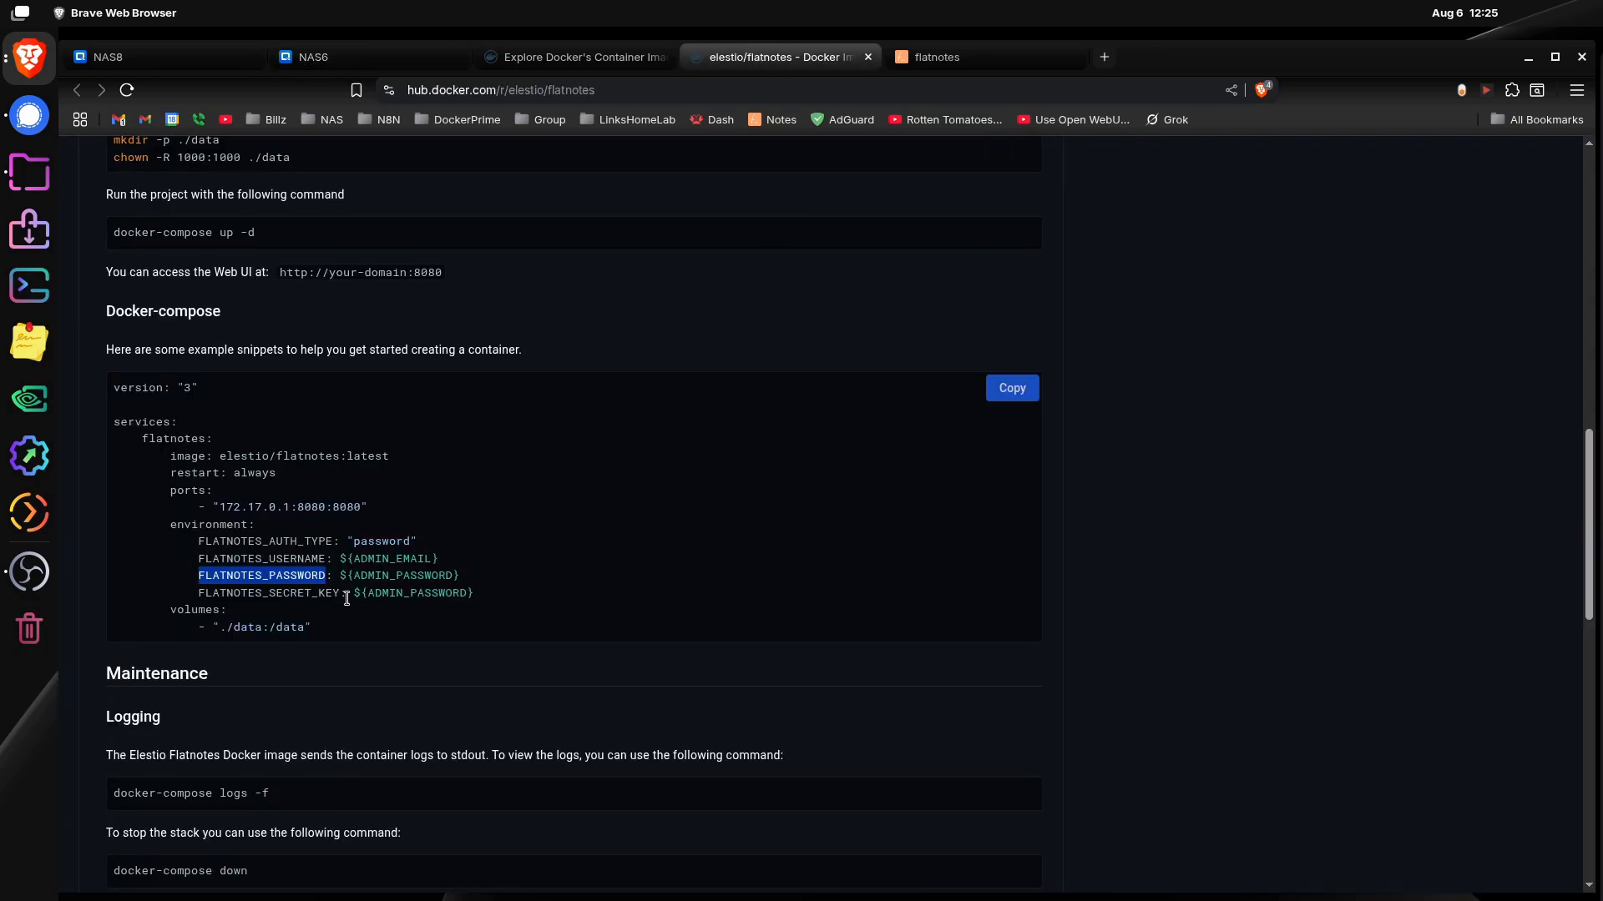
left_click_drag(340, 594, 209, 593)
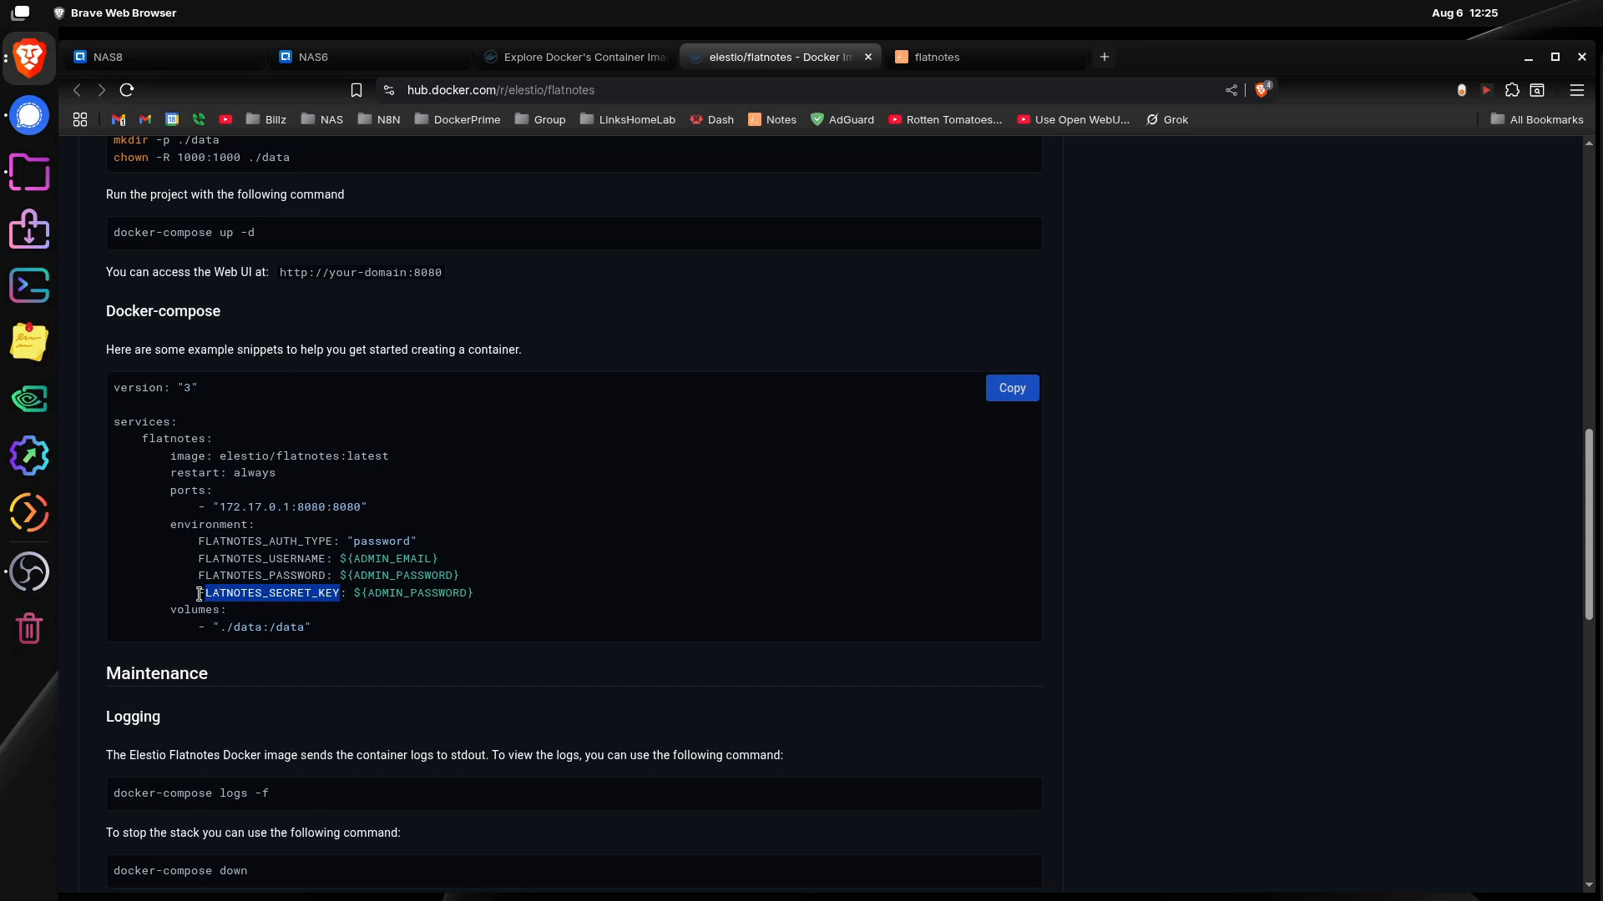
left_click_drag(199, 593, 327, 592)
right_click(313, 593)
left_click(343, 614)
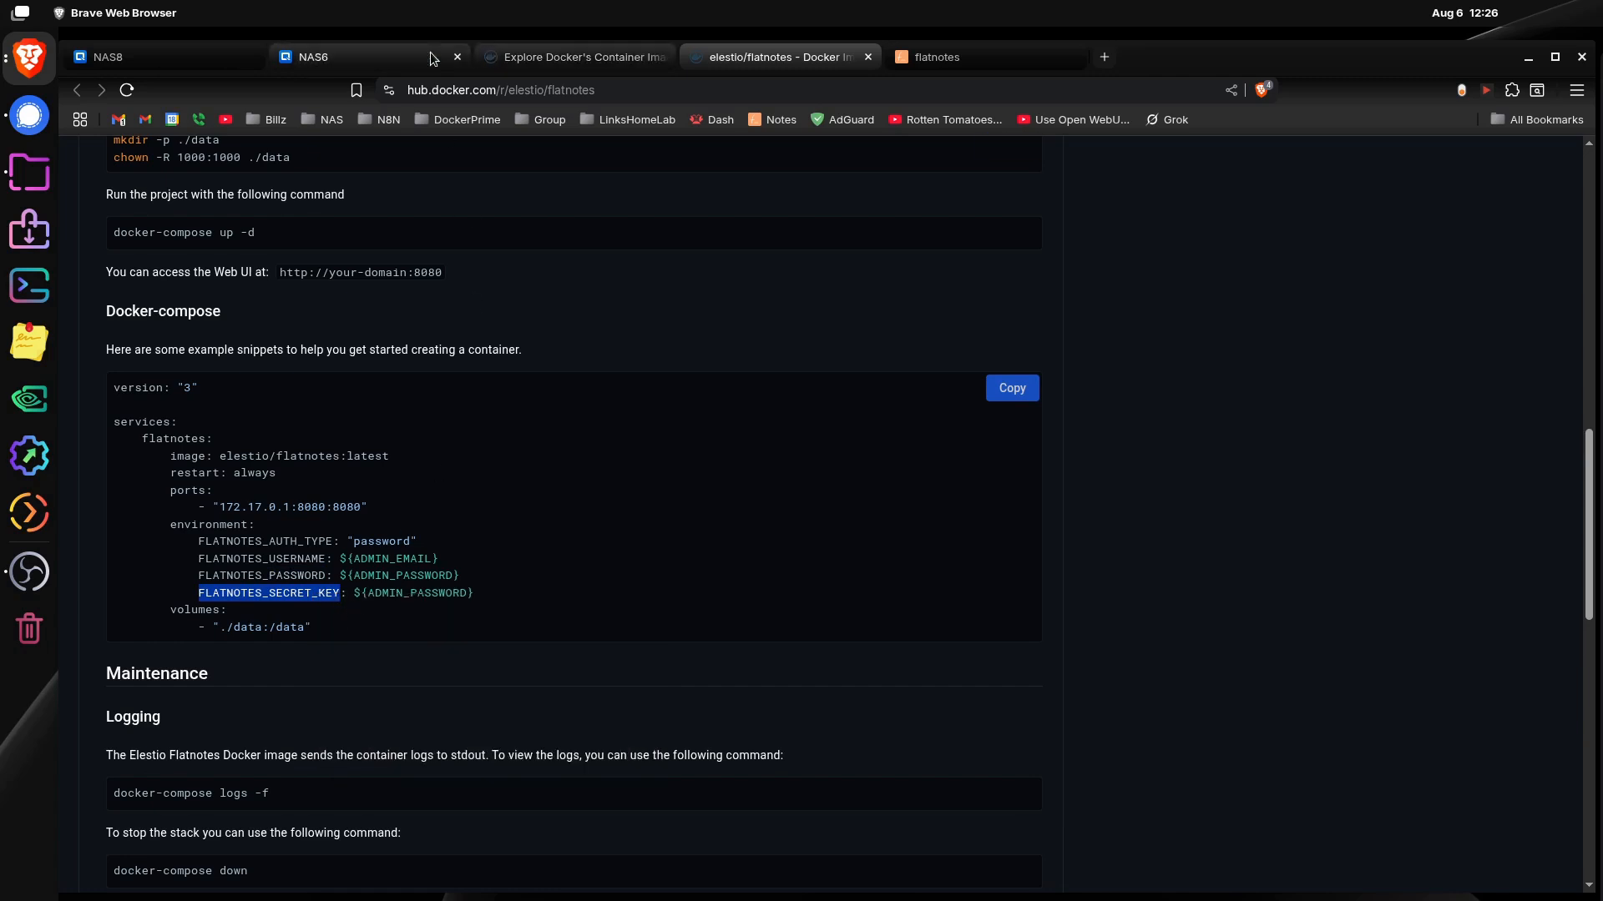
left_click(367, 57)
left_click(1085, 432)
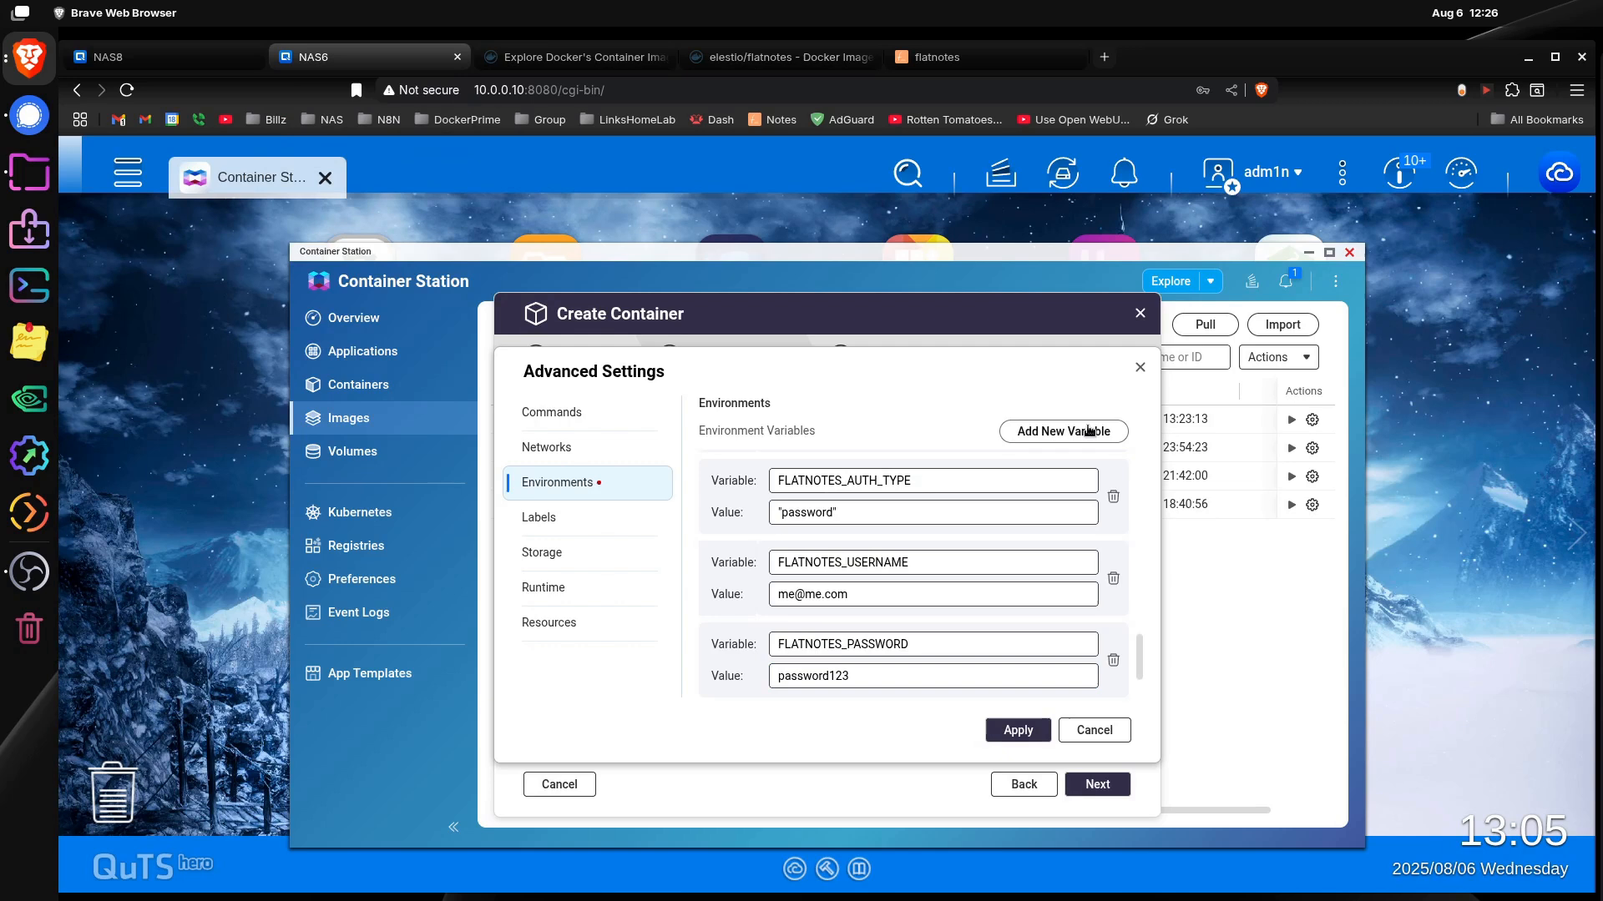
left_click(876, 644)
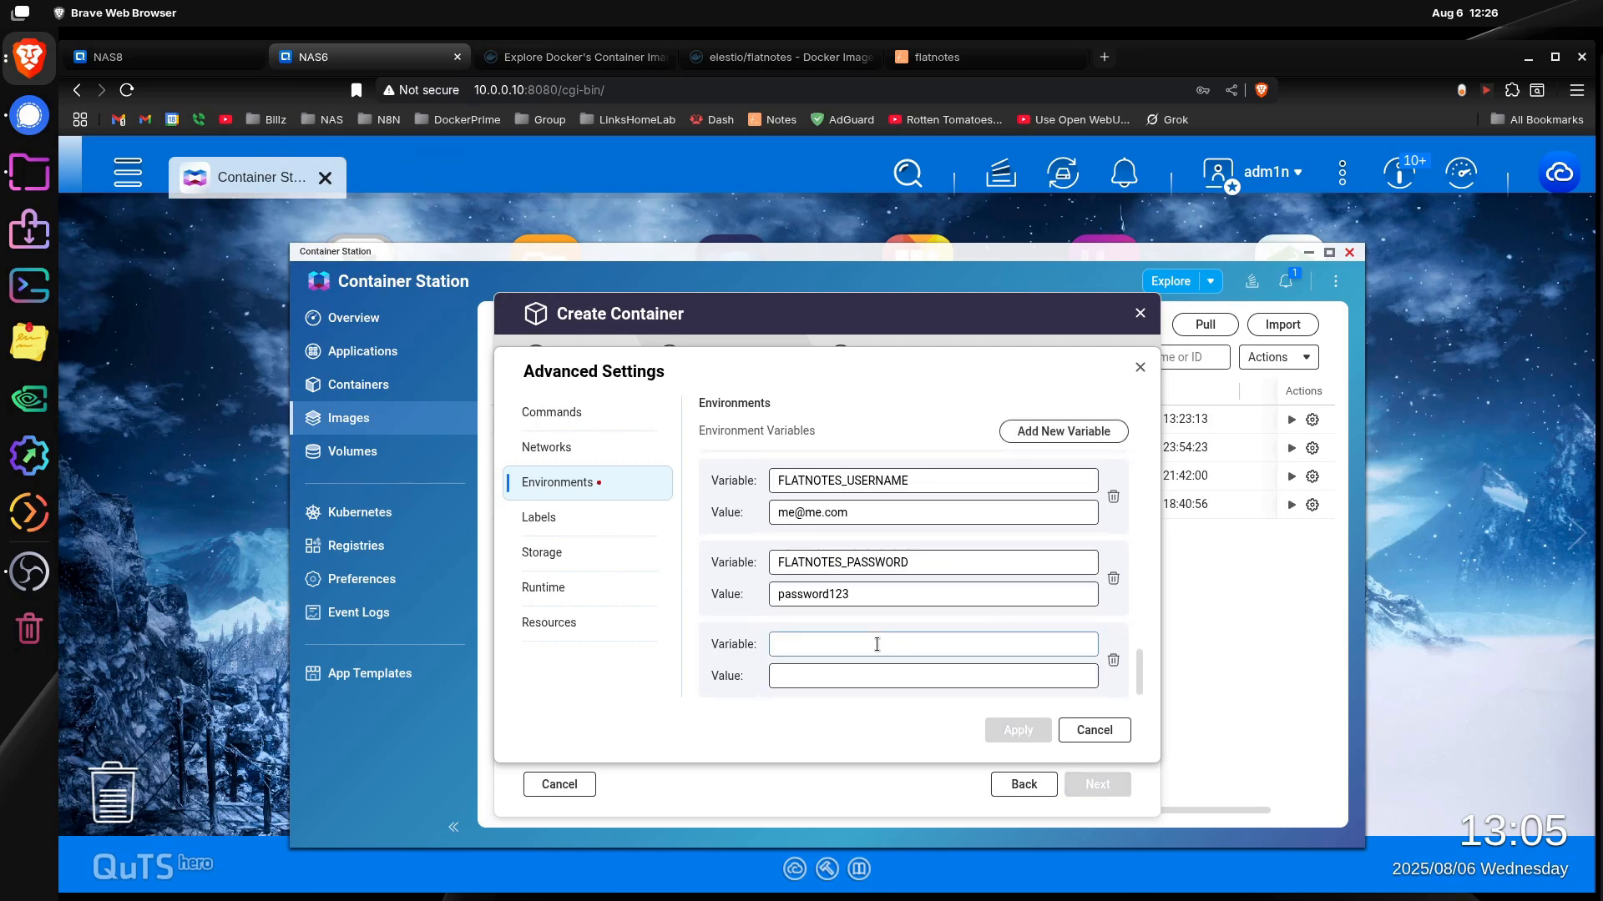
key("ctrl+v")
Step: Enter a random secret key as the FLATNOTES_SECRET_KEY value, check the rest of the Docker Hub example, and apply the environment settings
left_click(867, 677)
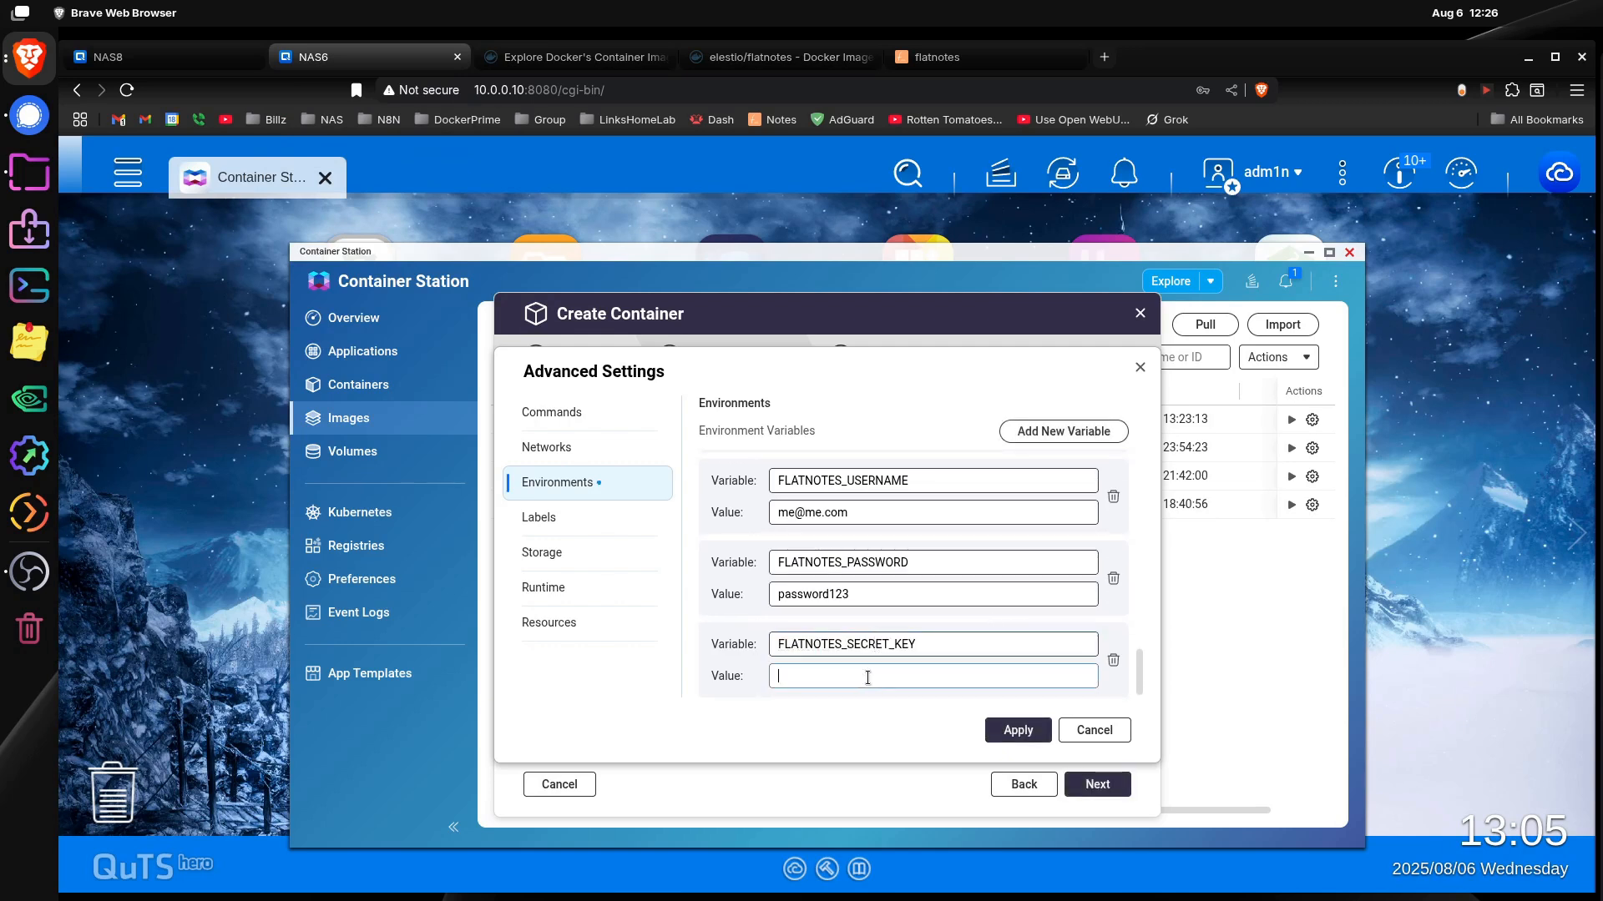
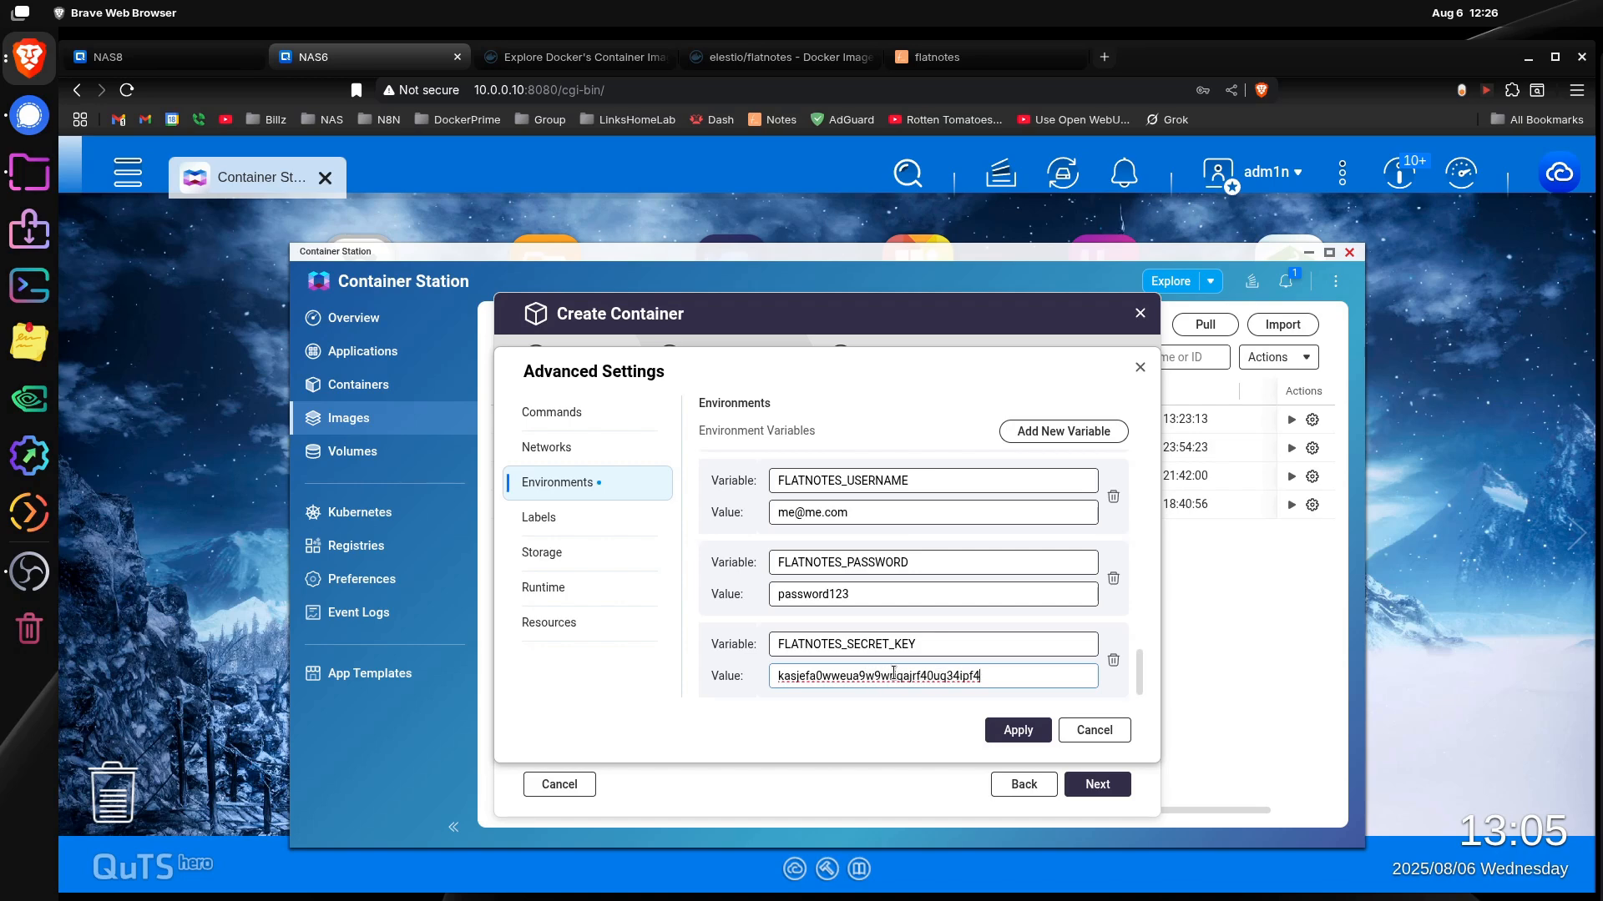
left_click(751, 58)
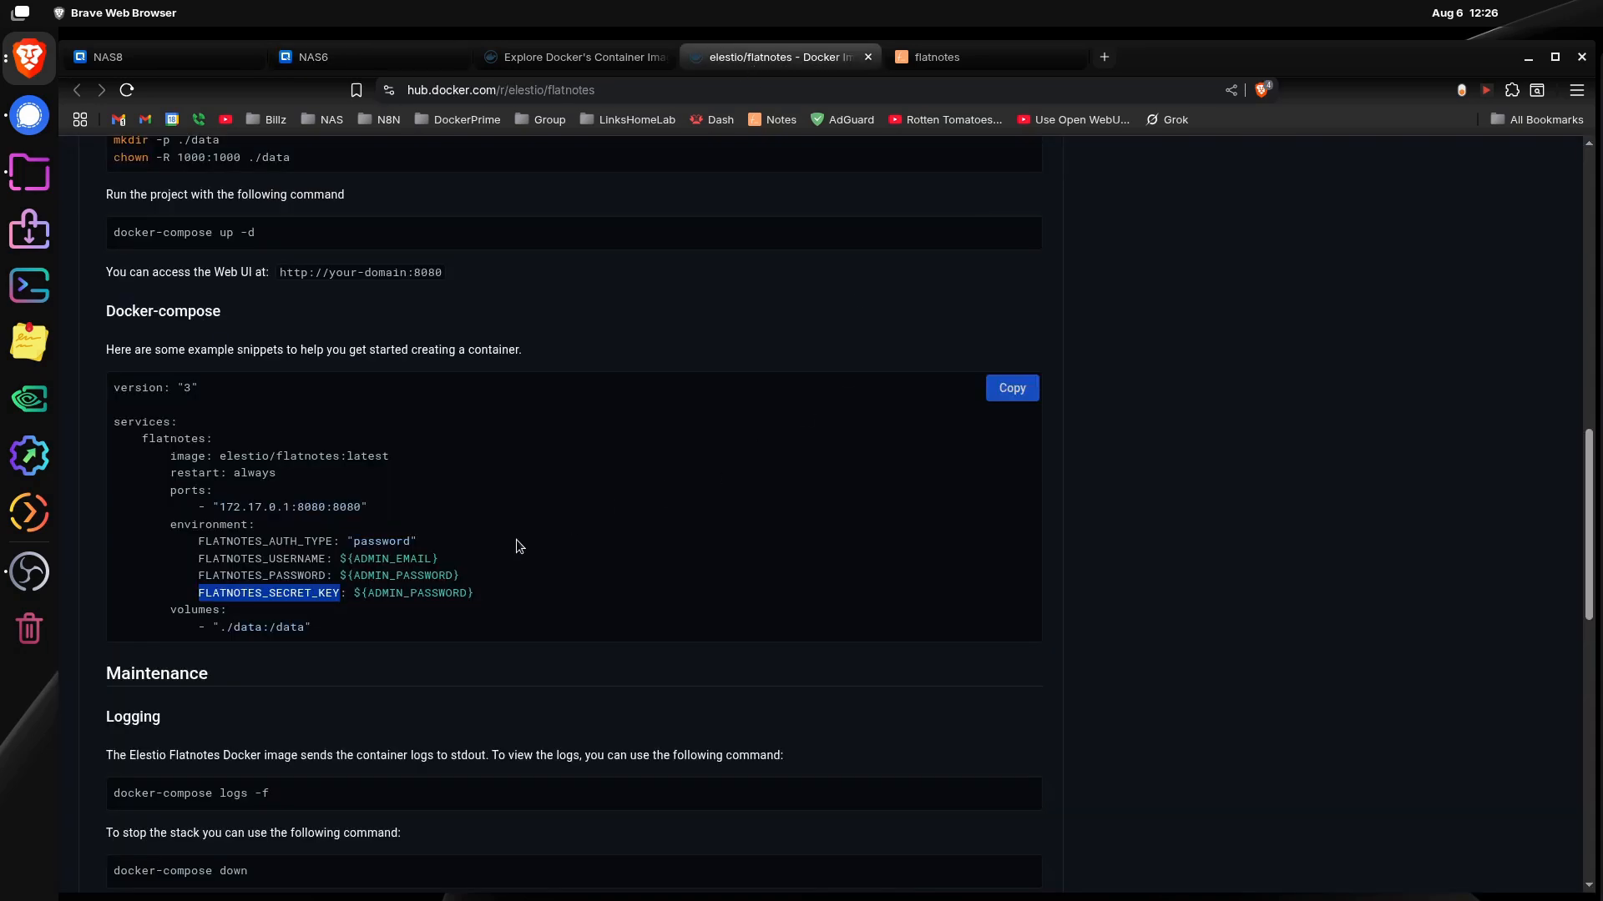
scroll(292, 627, "down", 3)
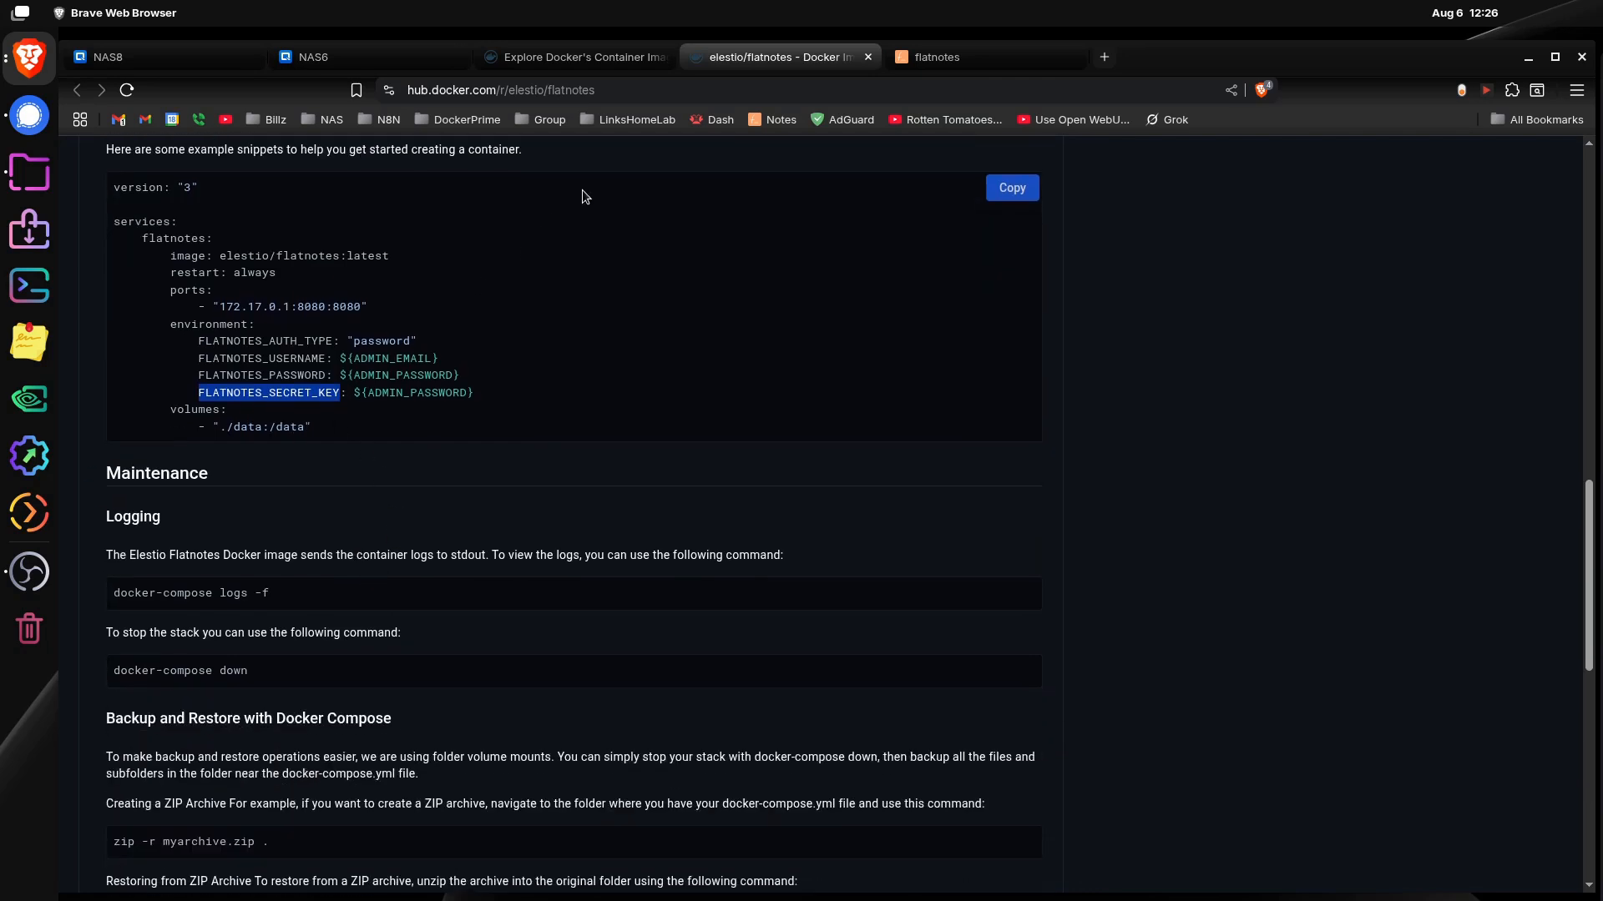
left_click(338, 56)
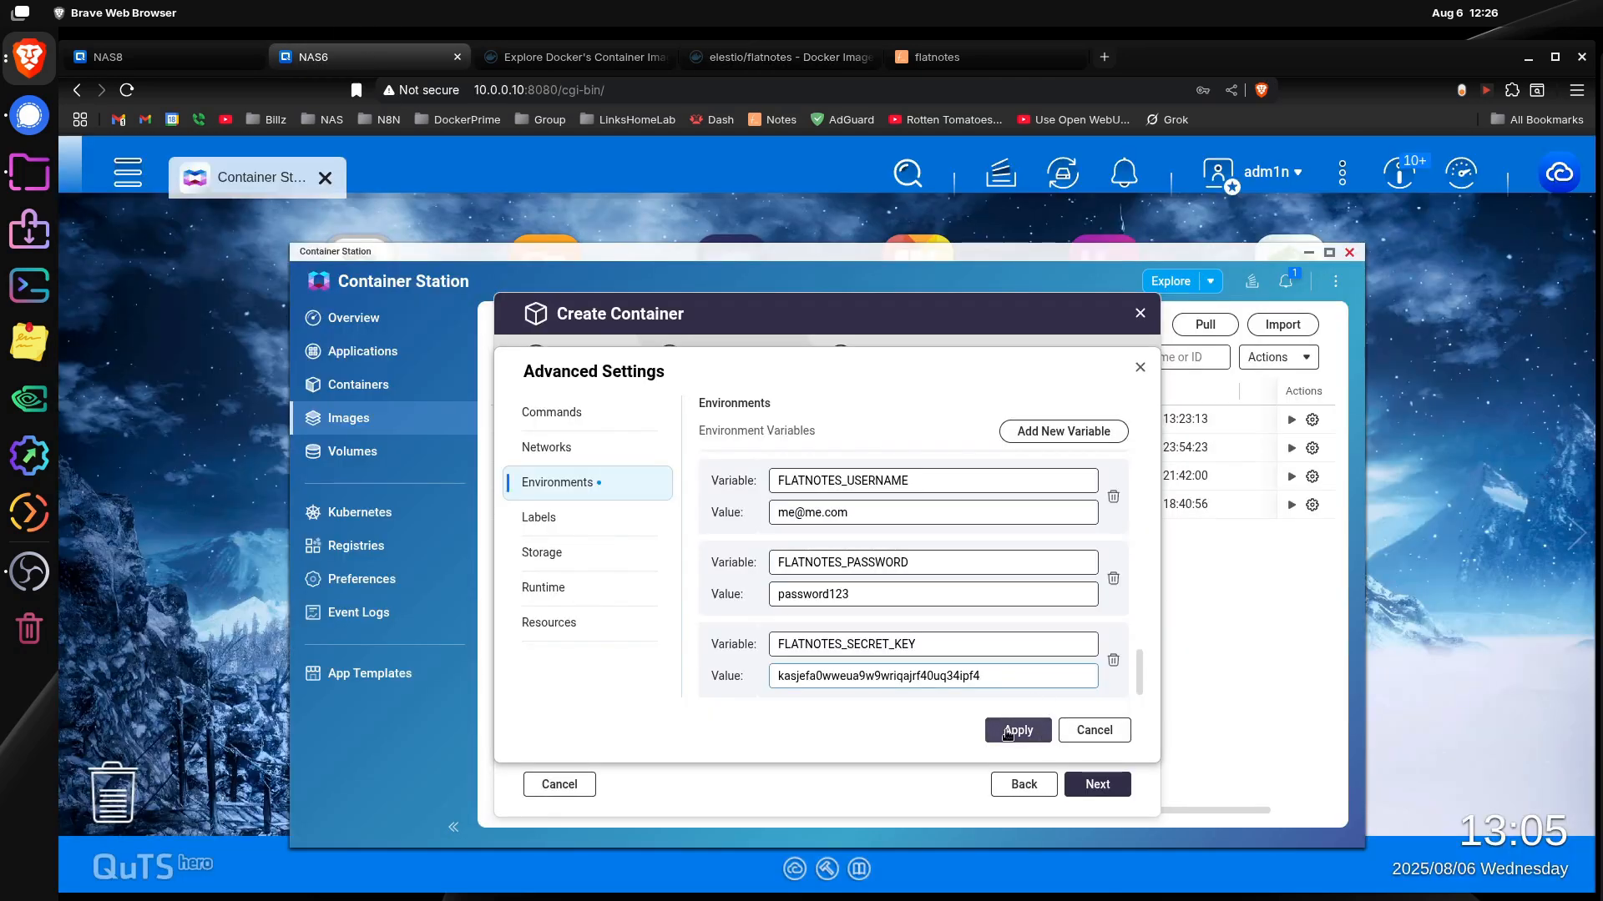
left_click(1012, 728)
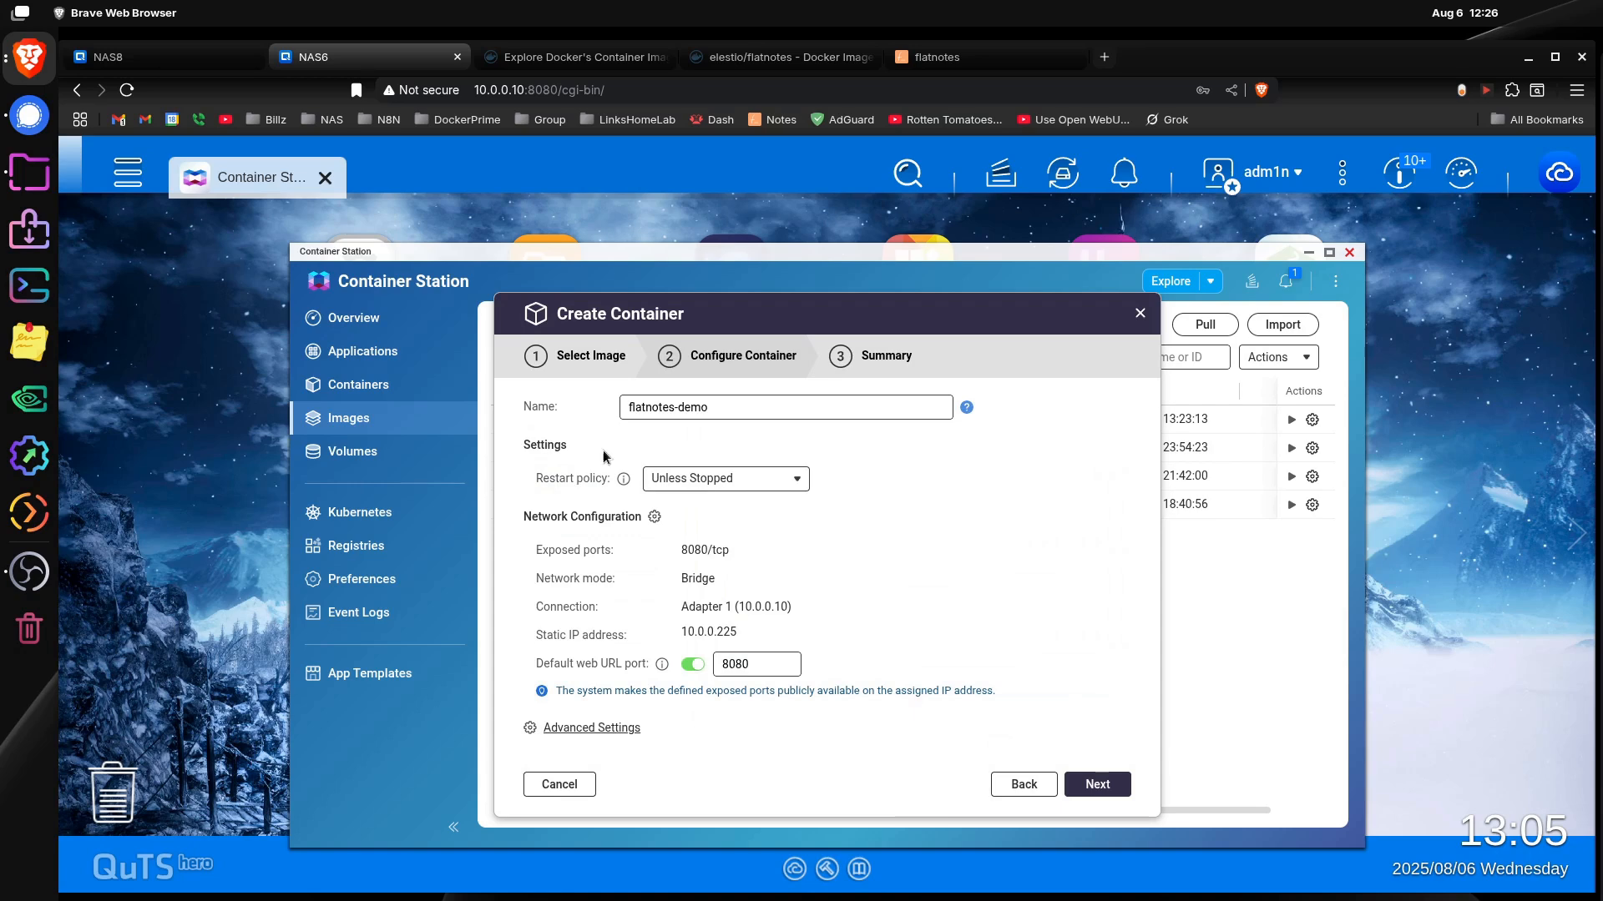
Step: Review the storage mapping in the container's advanced settings against the Docker Hub example and add a host path bind mount
left_click(602, 728)
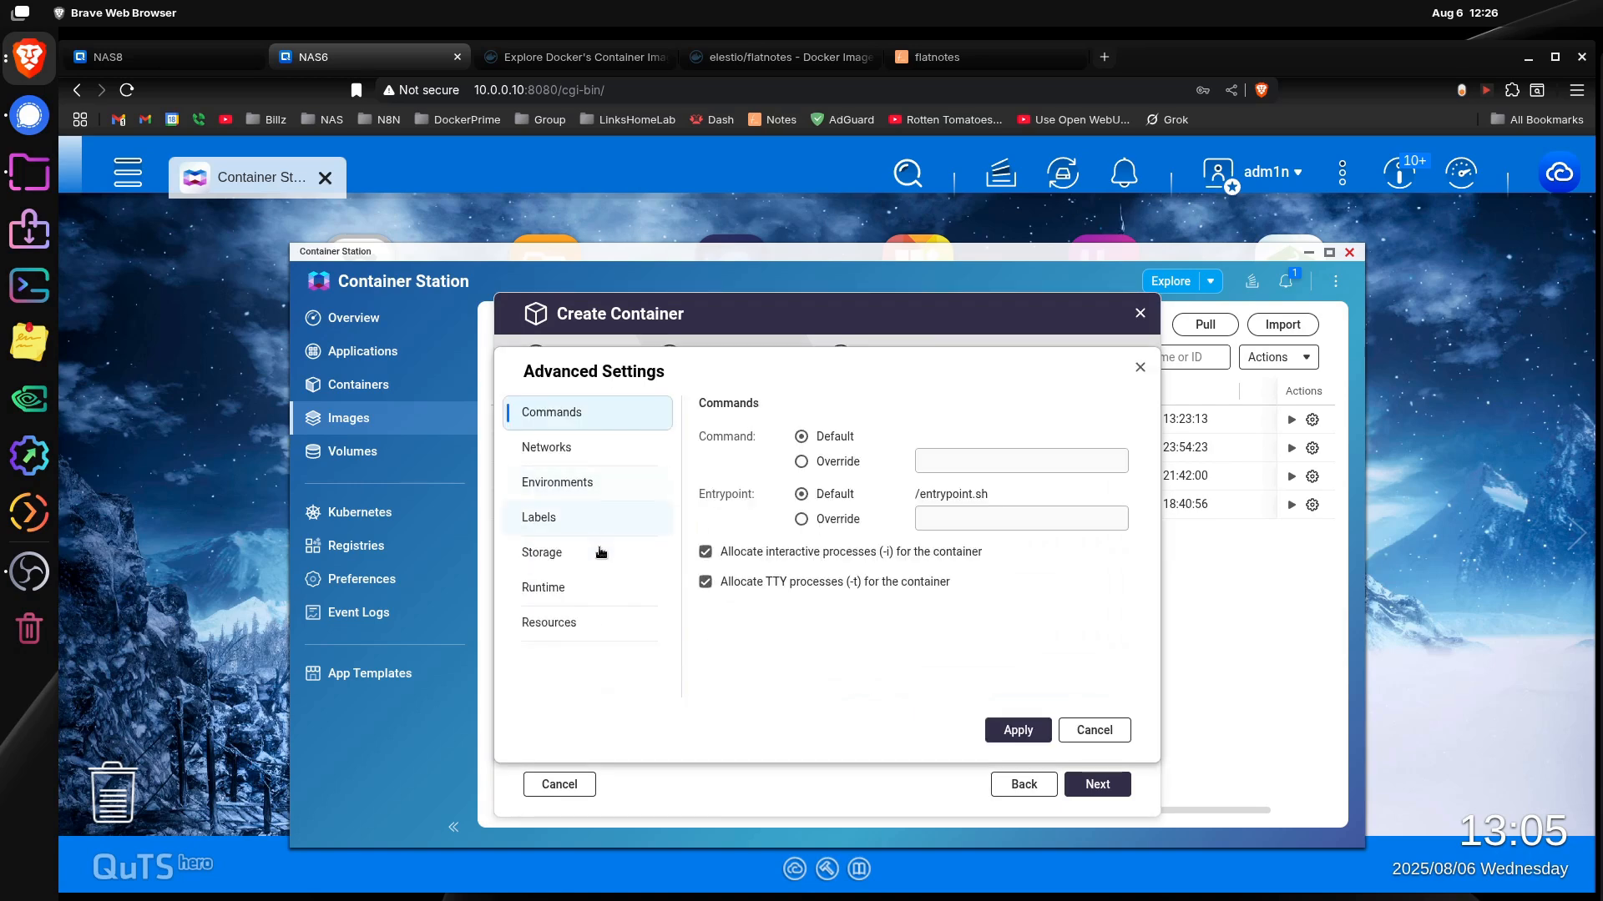
left_click(566, 554)
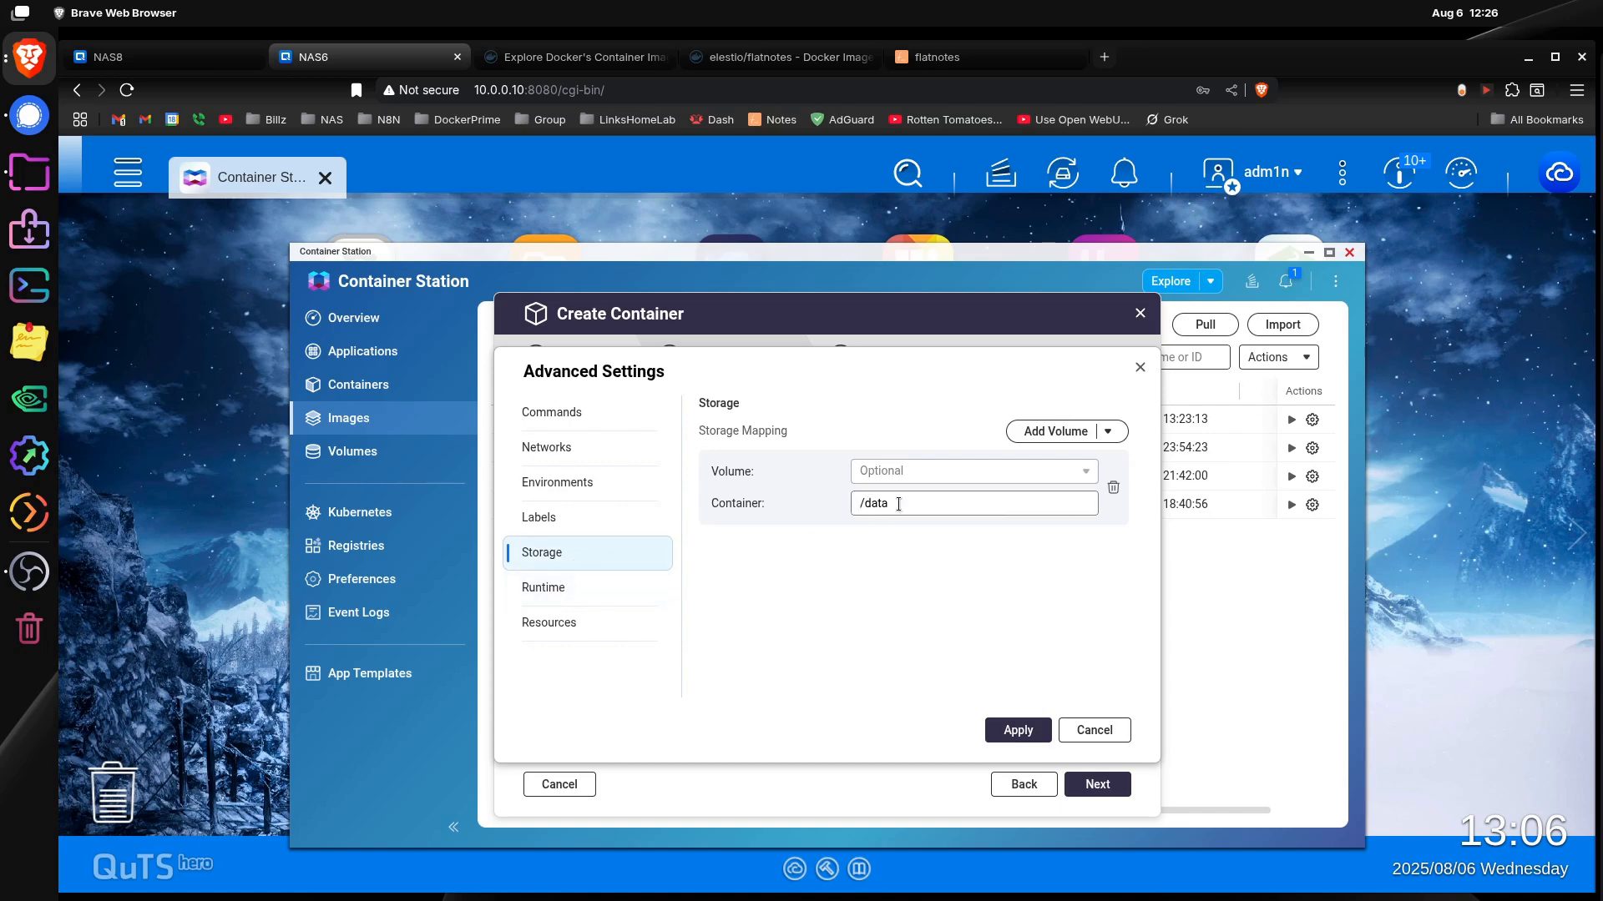
left_click(751, 56)
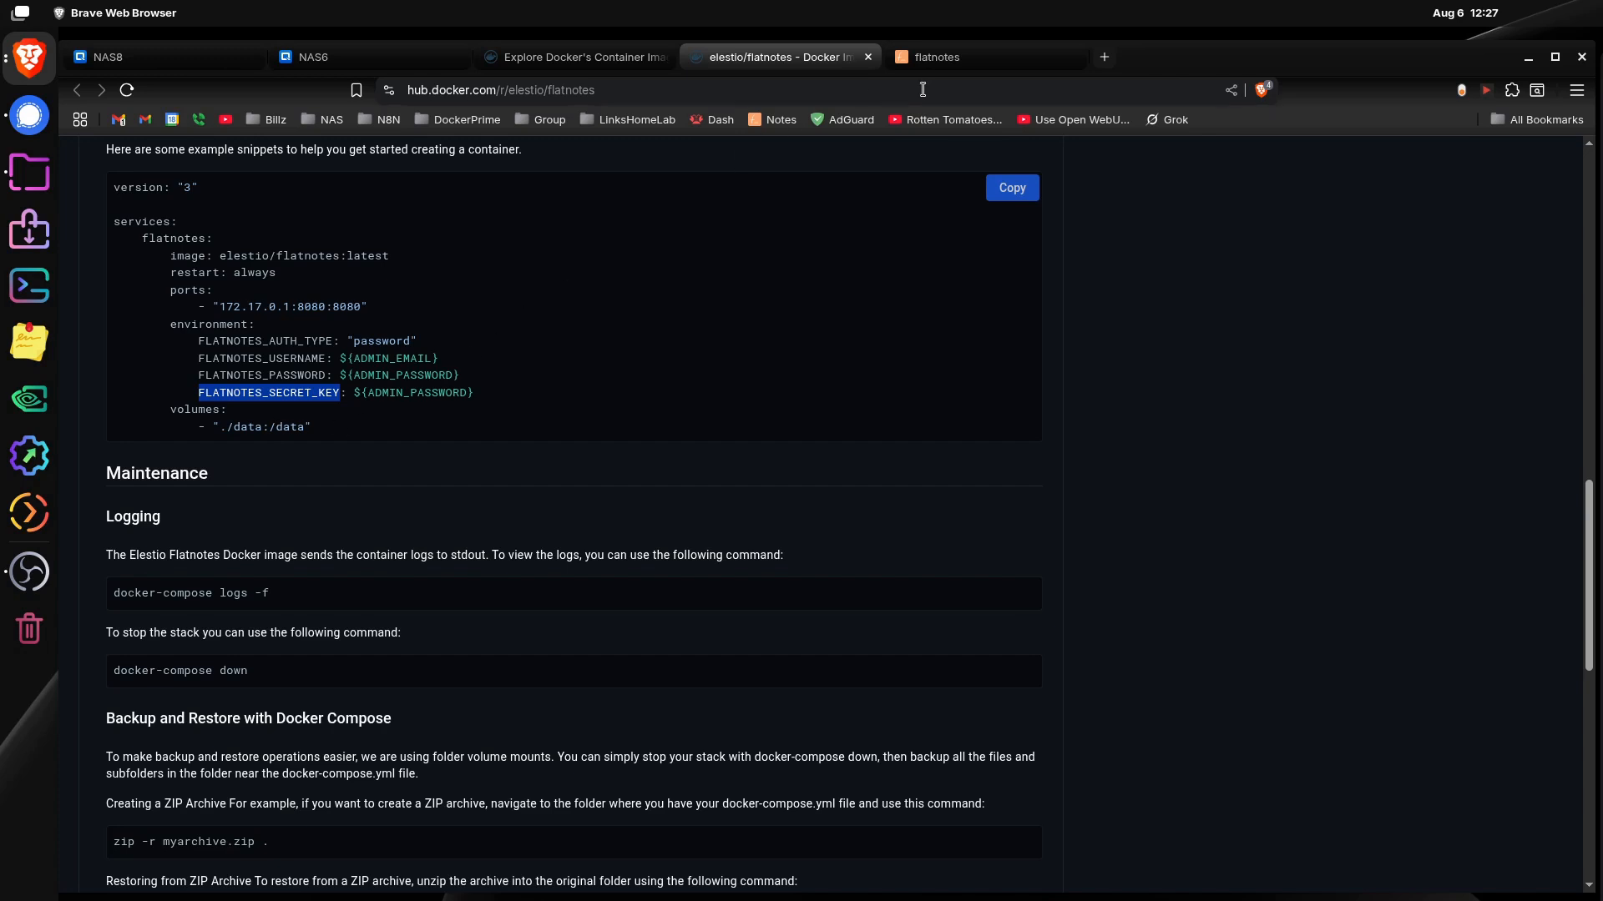
left_click(367, 57)
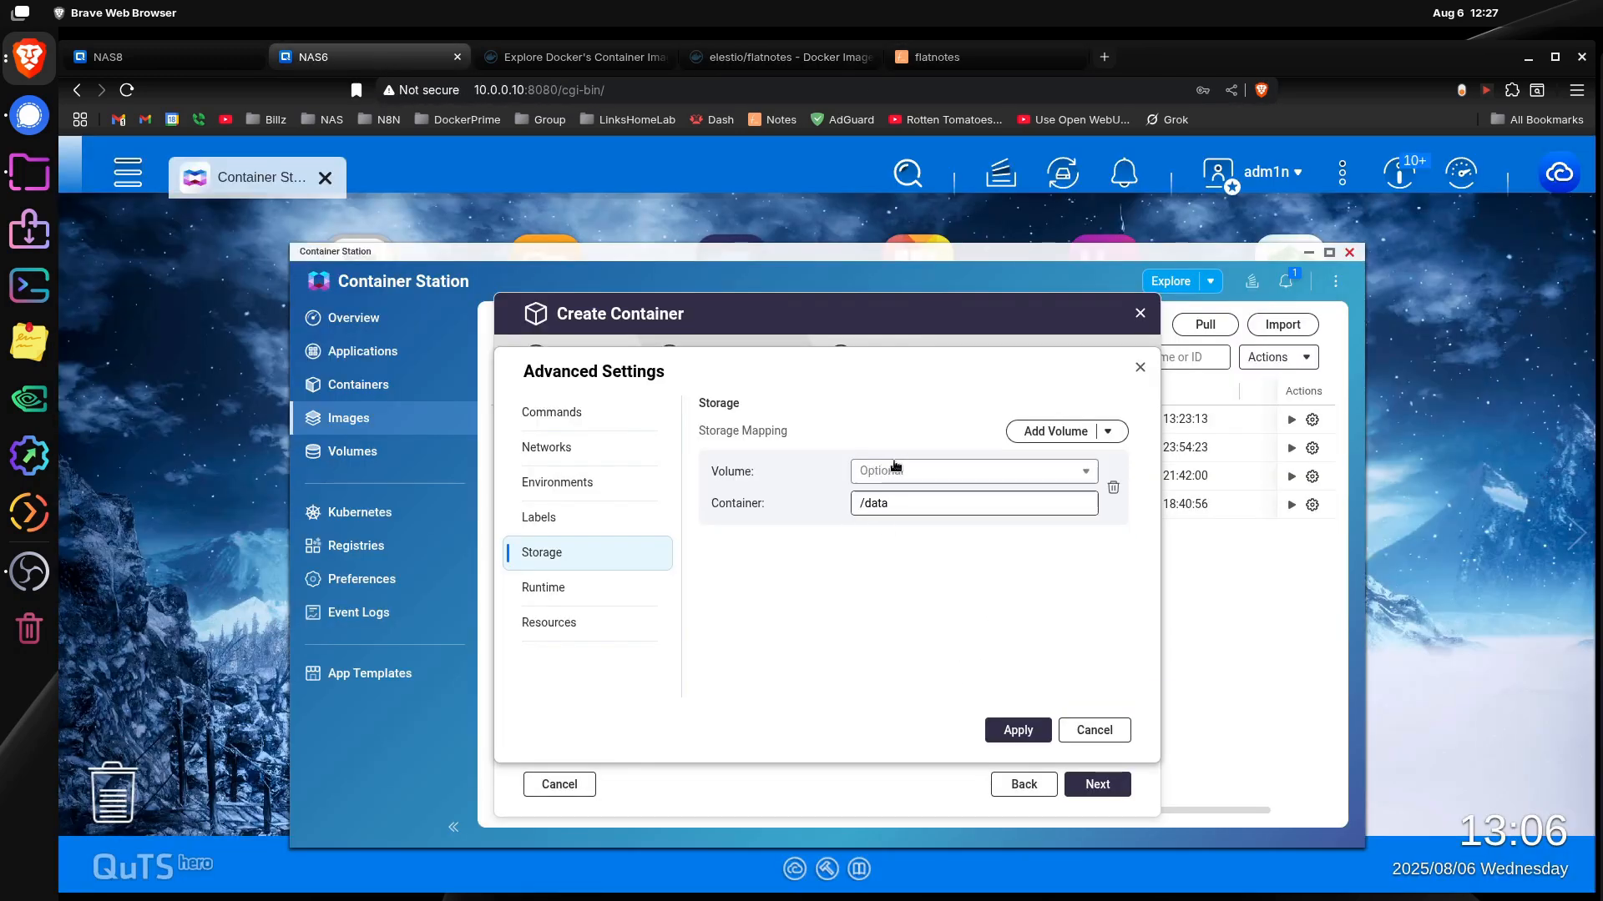
left_click(1111, 431)
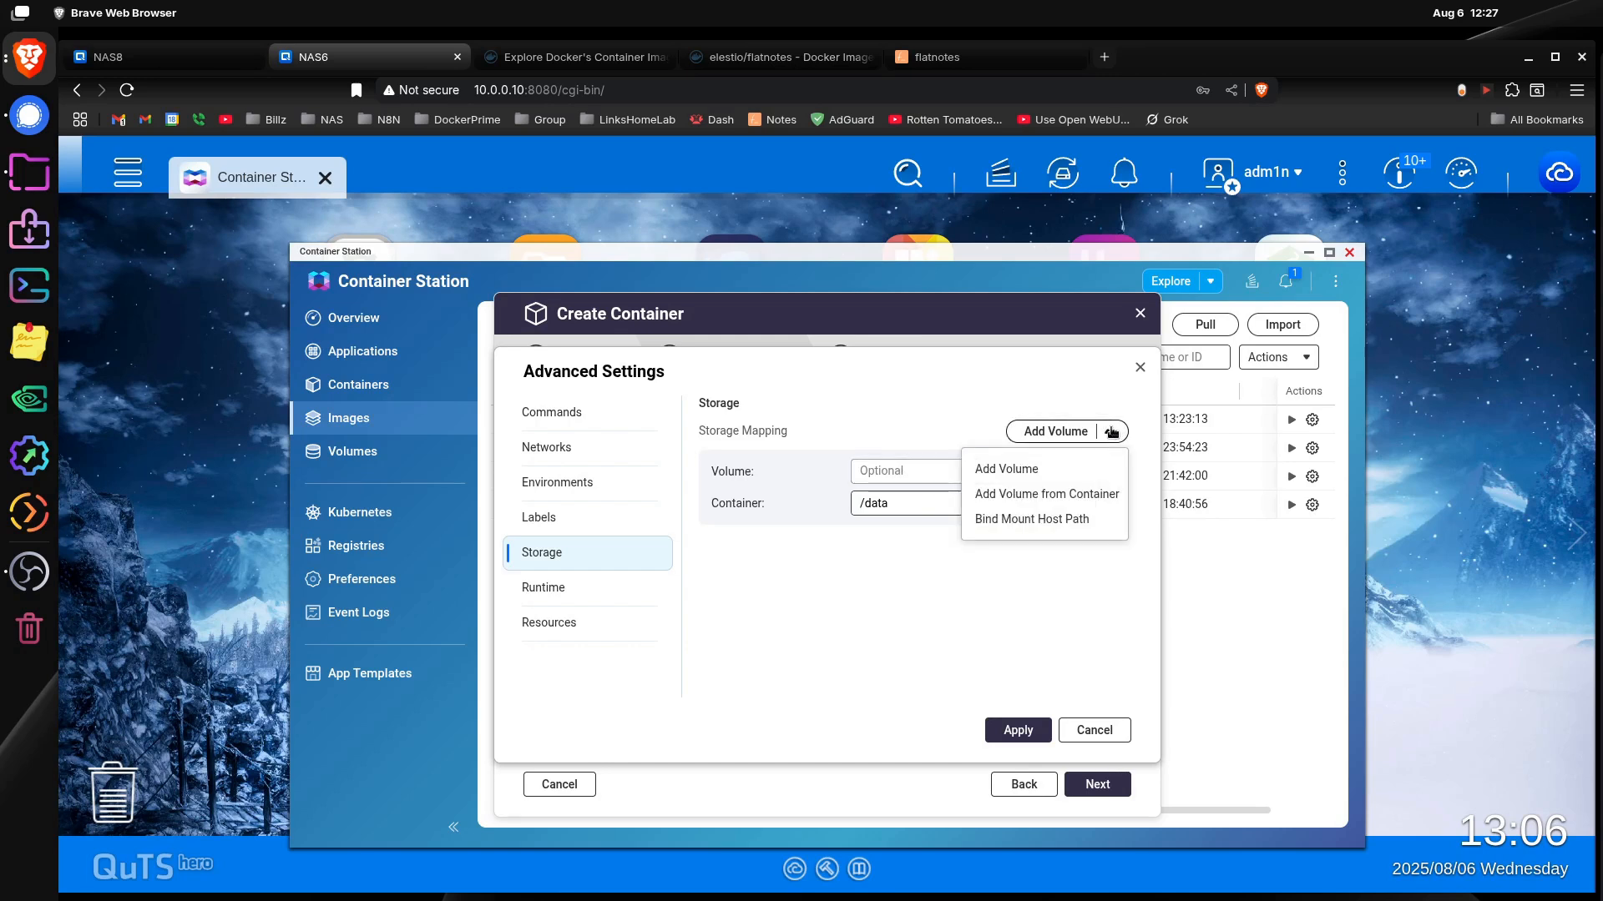
left_click(1084, 519)
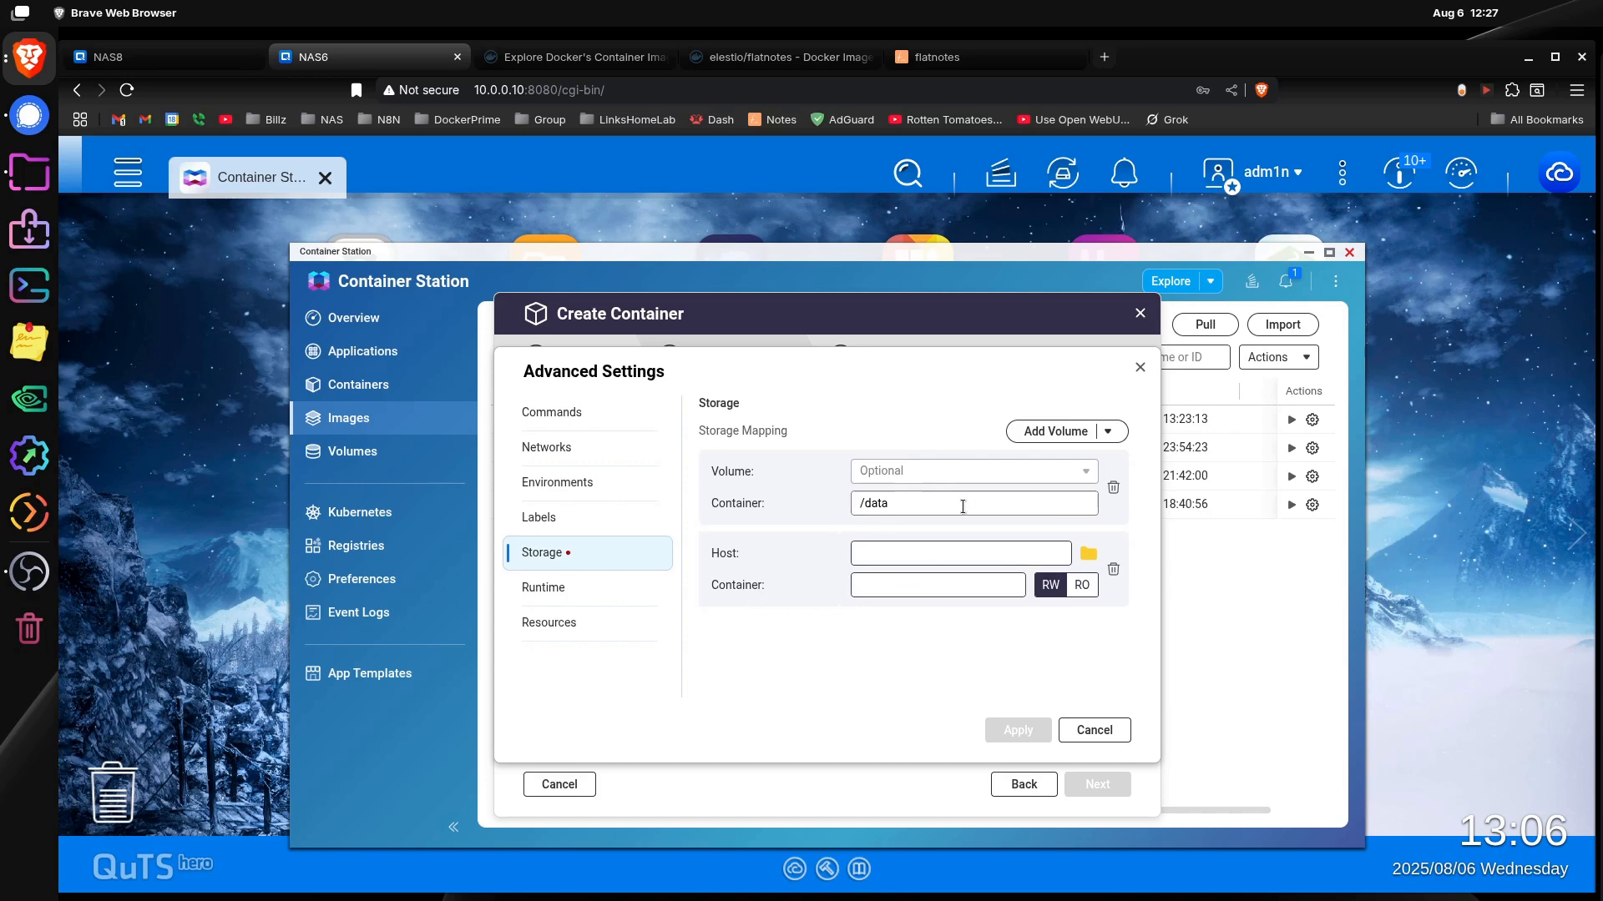
Step: Set the bind mount's container path to /data, copied from the default volume mapping, and delete that default mapping
left_click_drag(883, 503, 831, 510)
left_click(883, 583)
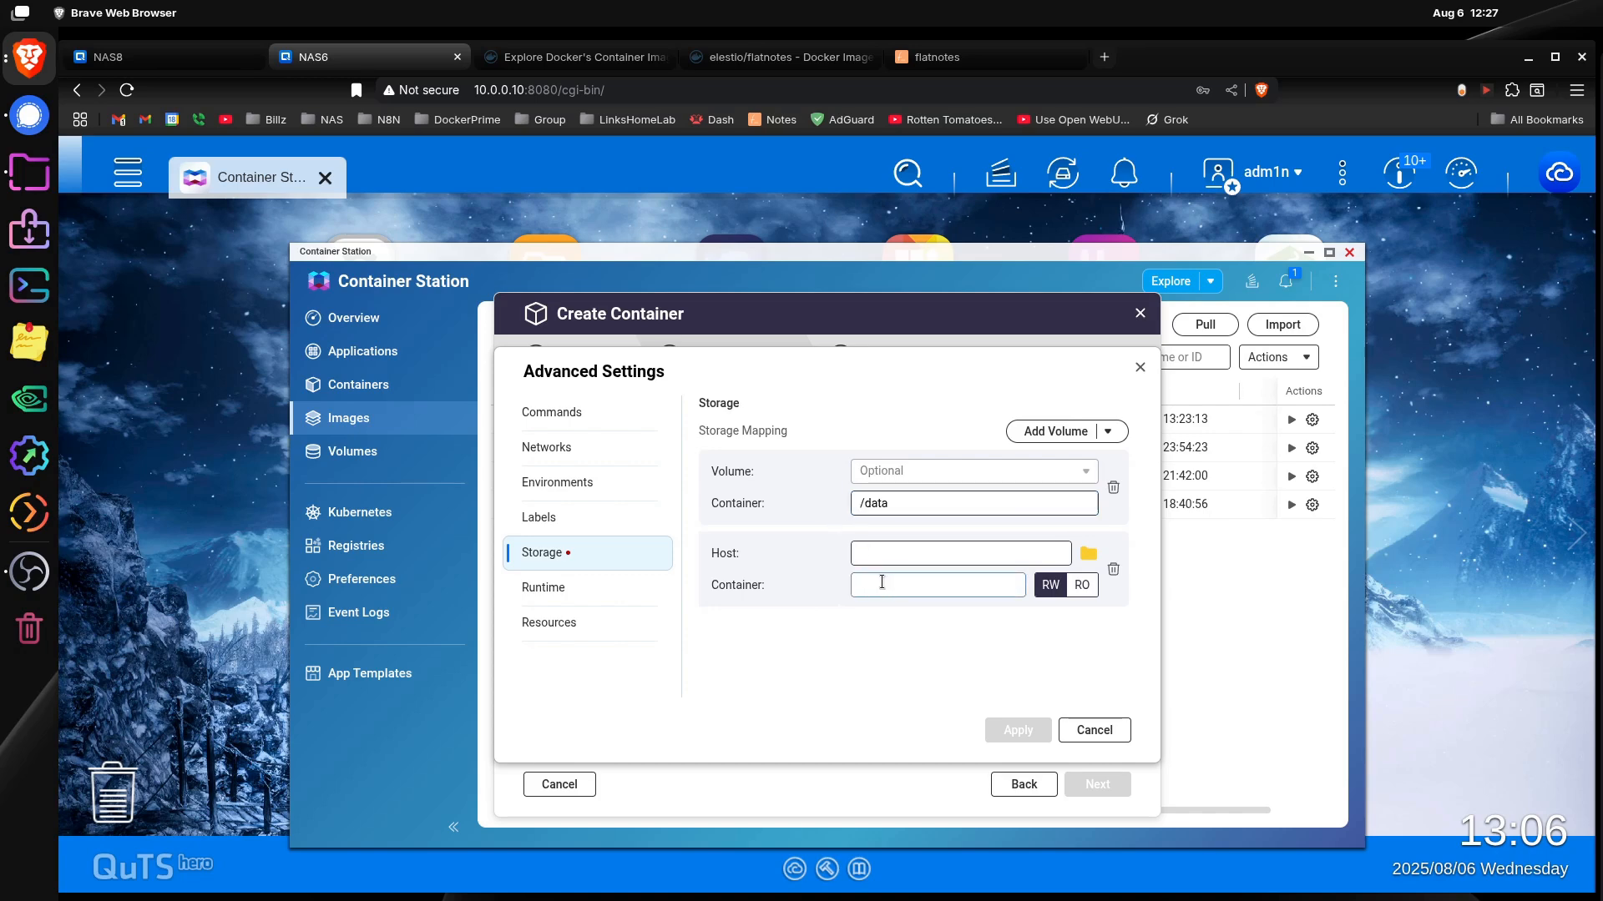
key("ctrl+v")
left_click(1112, 487)
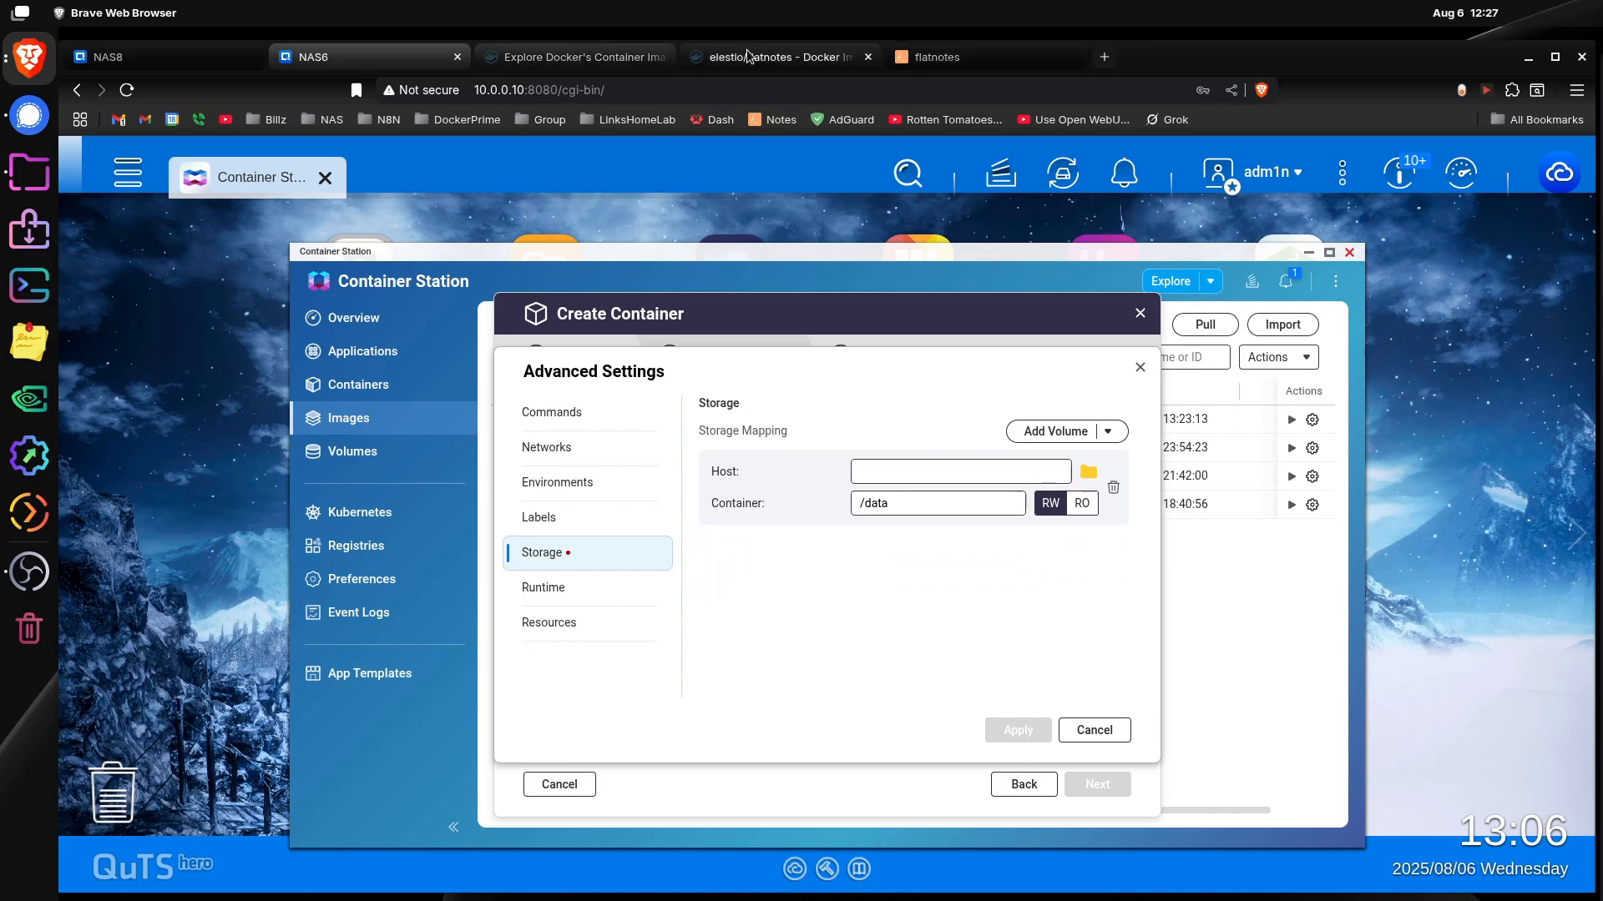
Step: Check the ./data:/data volume line in the Docker Hub example and select the docker folder while browsing for the bind mount's host path
left_click(780, 56)
mouse_move(269, 426)
left_mouse_down()
mouse_move(301, 426)
mouse_move(230, 427)
mouse_move(259, 427)
left_mouse_up()
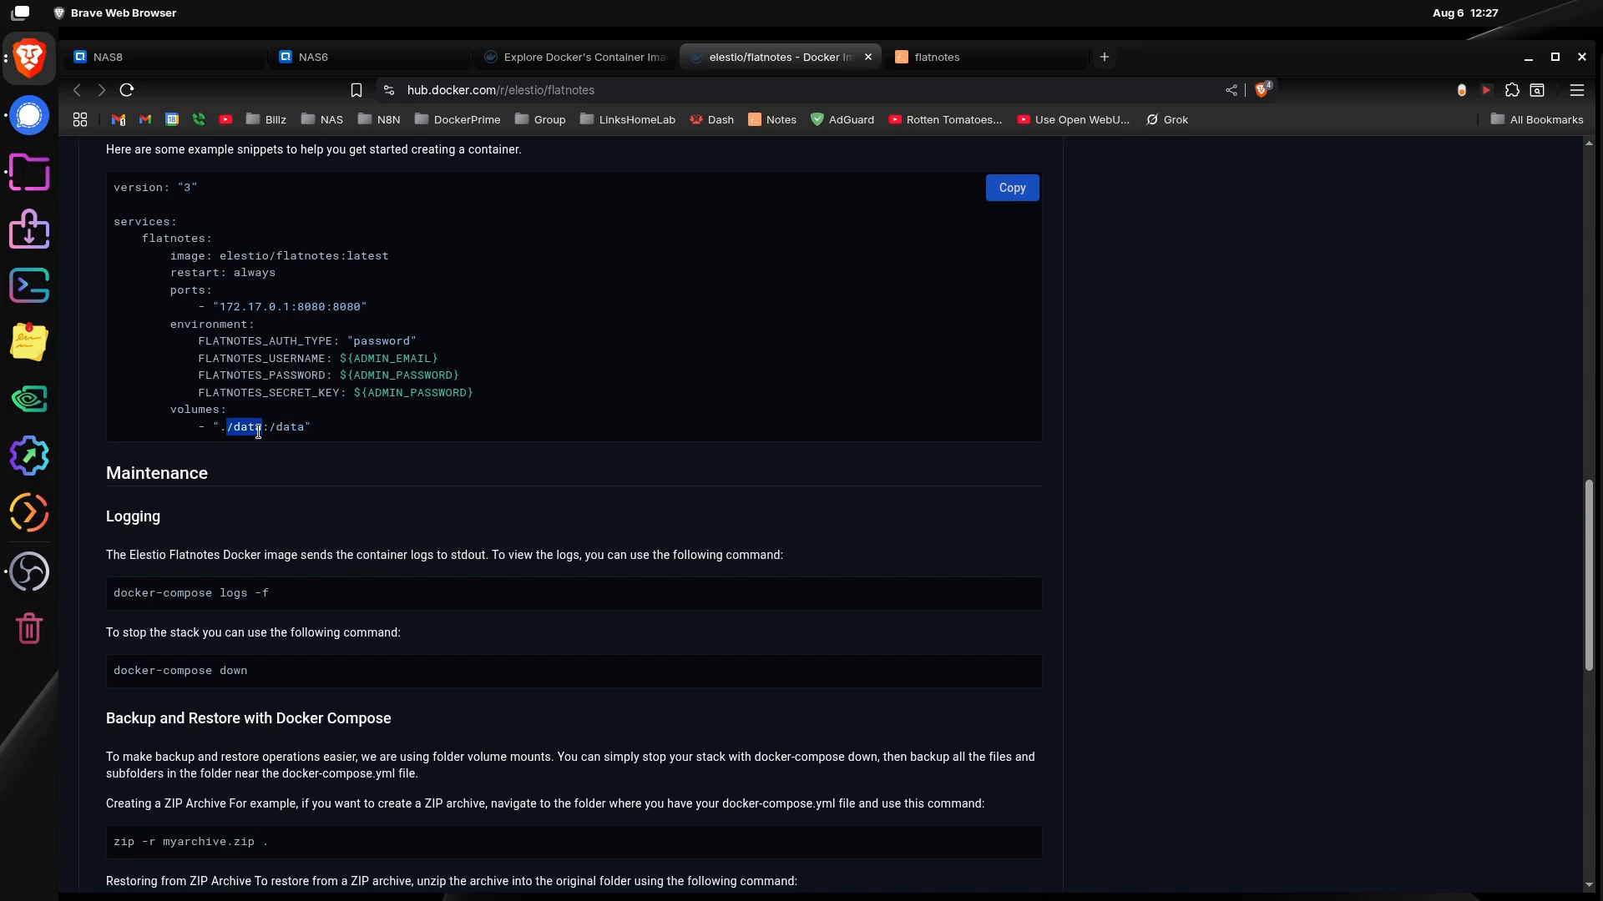
left_click_drag(274, 429, 300, 426)
left_click(301, 428)
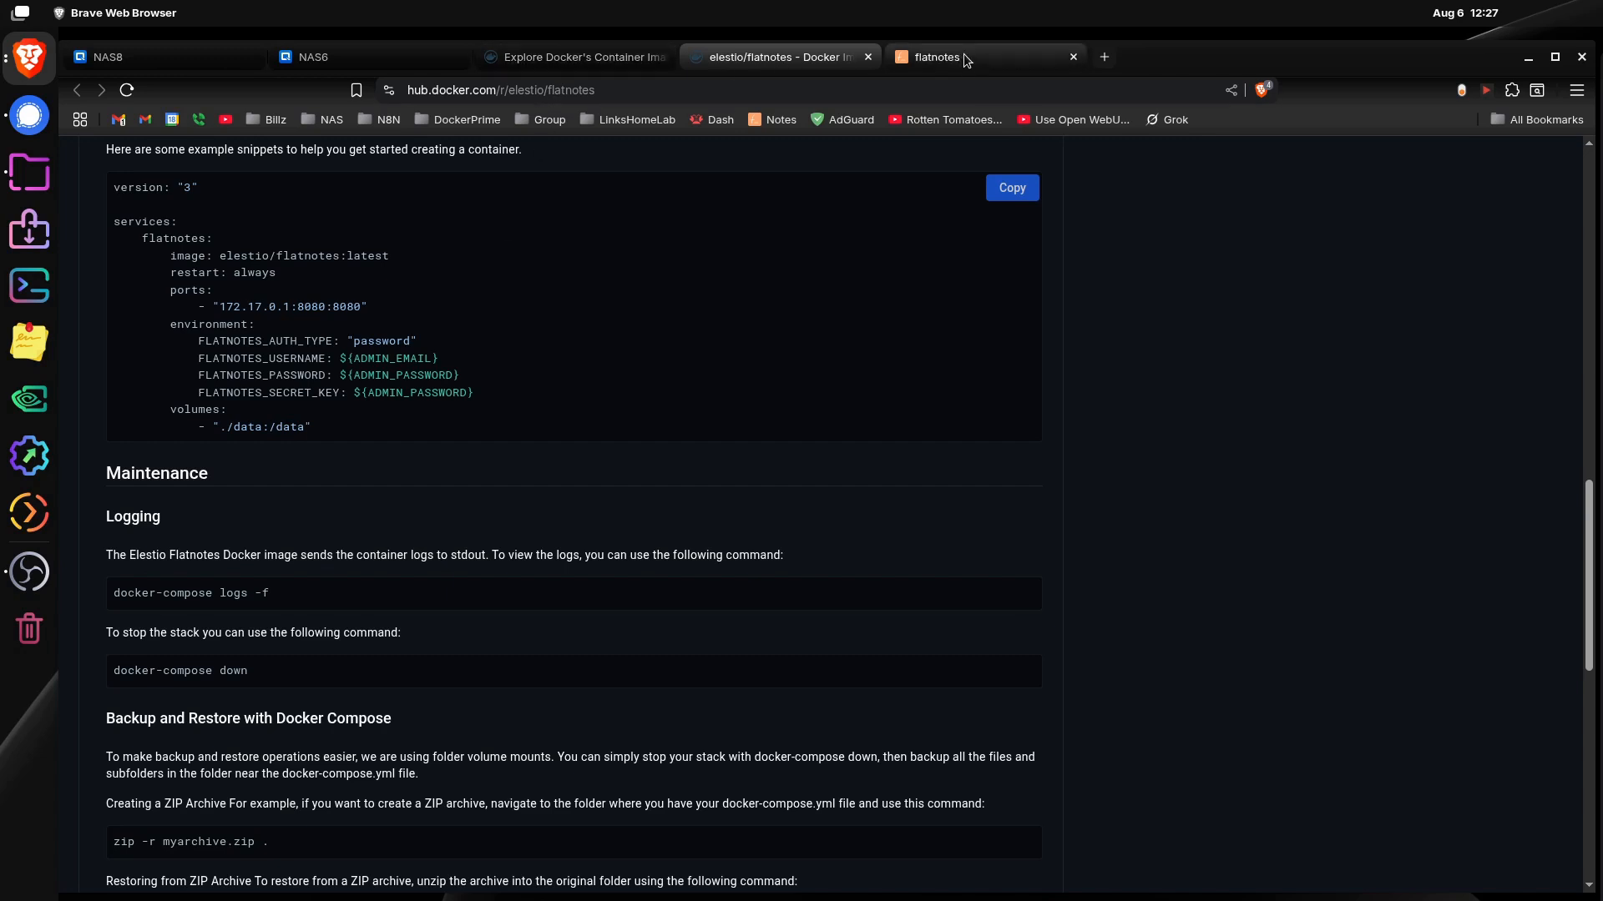
left_click(367, 56)
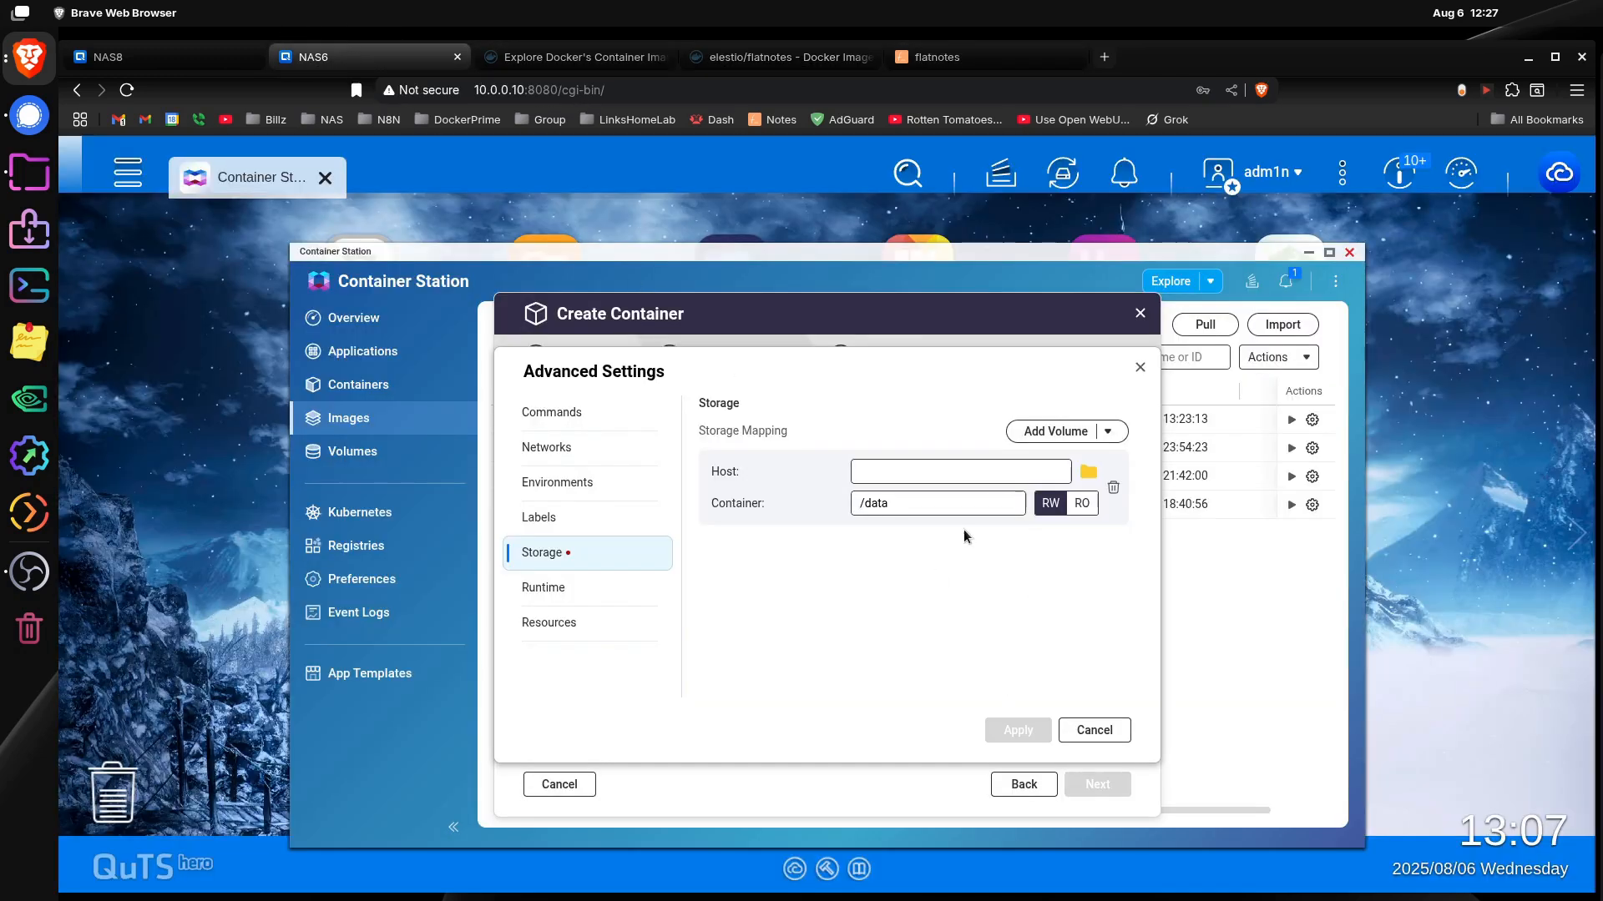
left_click(1089, 475)
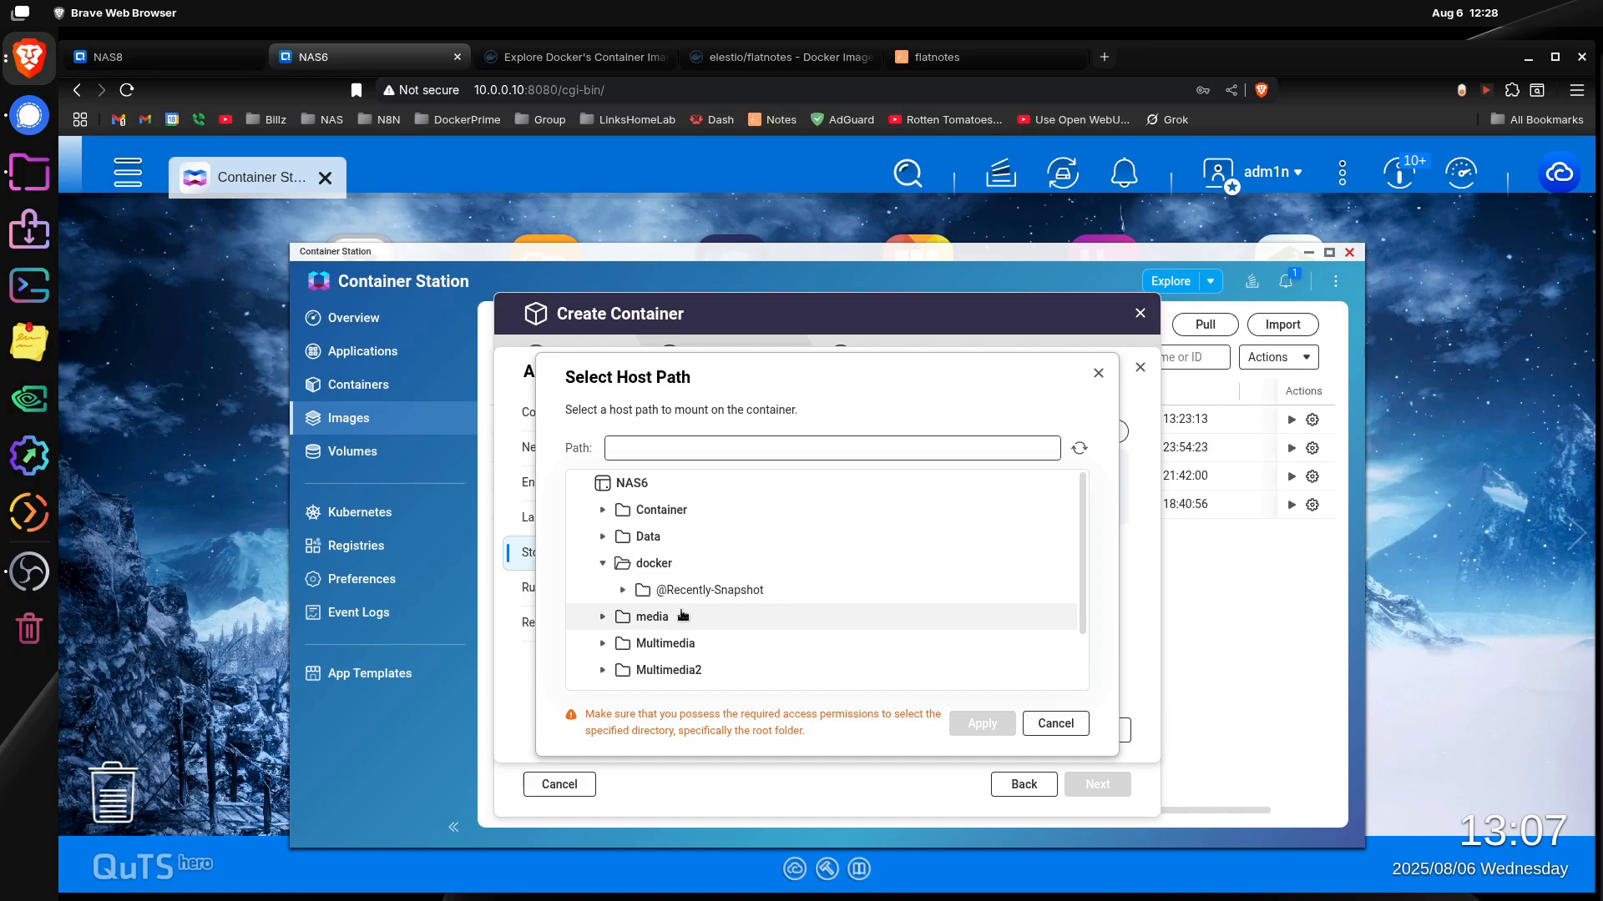
left_click(655, 564)
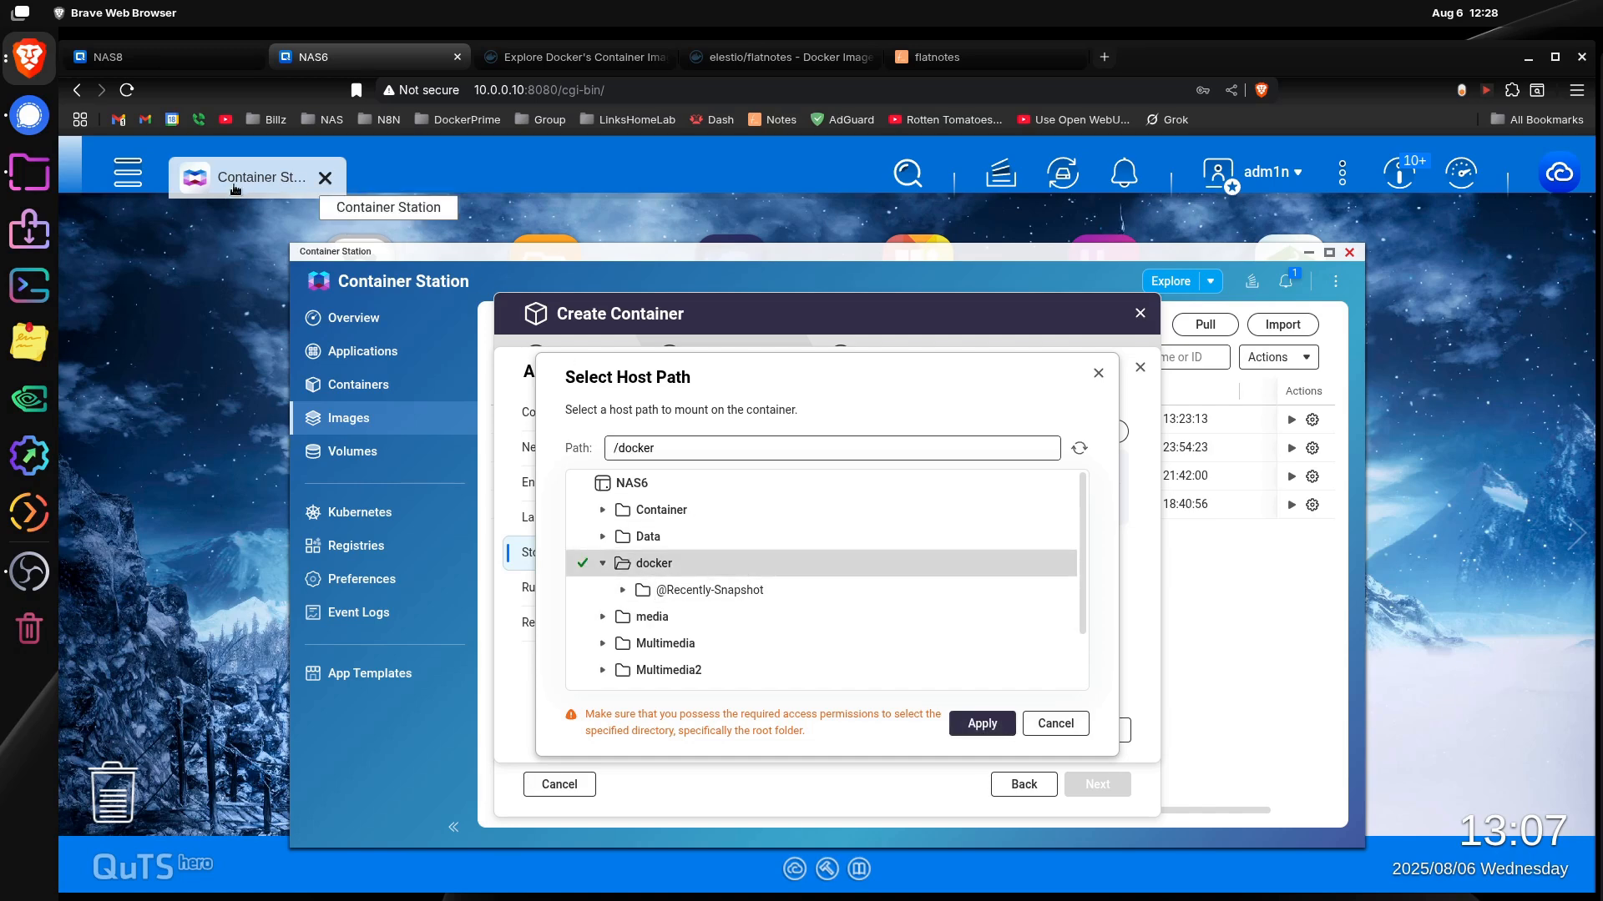
Step: Switch to File Station 5 and create a folder named flatnotes in the docker shared folder
left_click(127, 173)
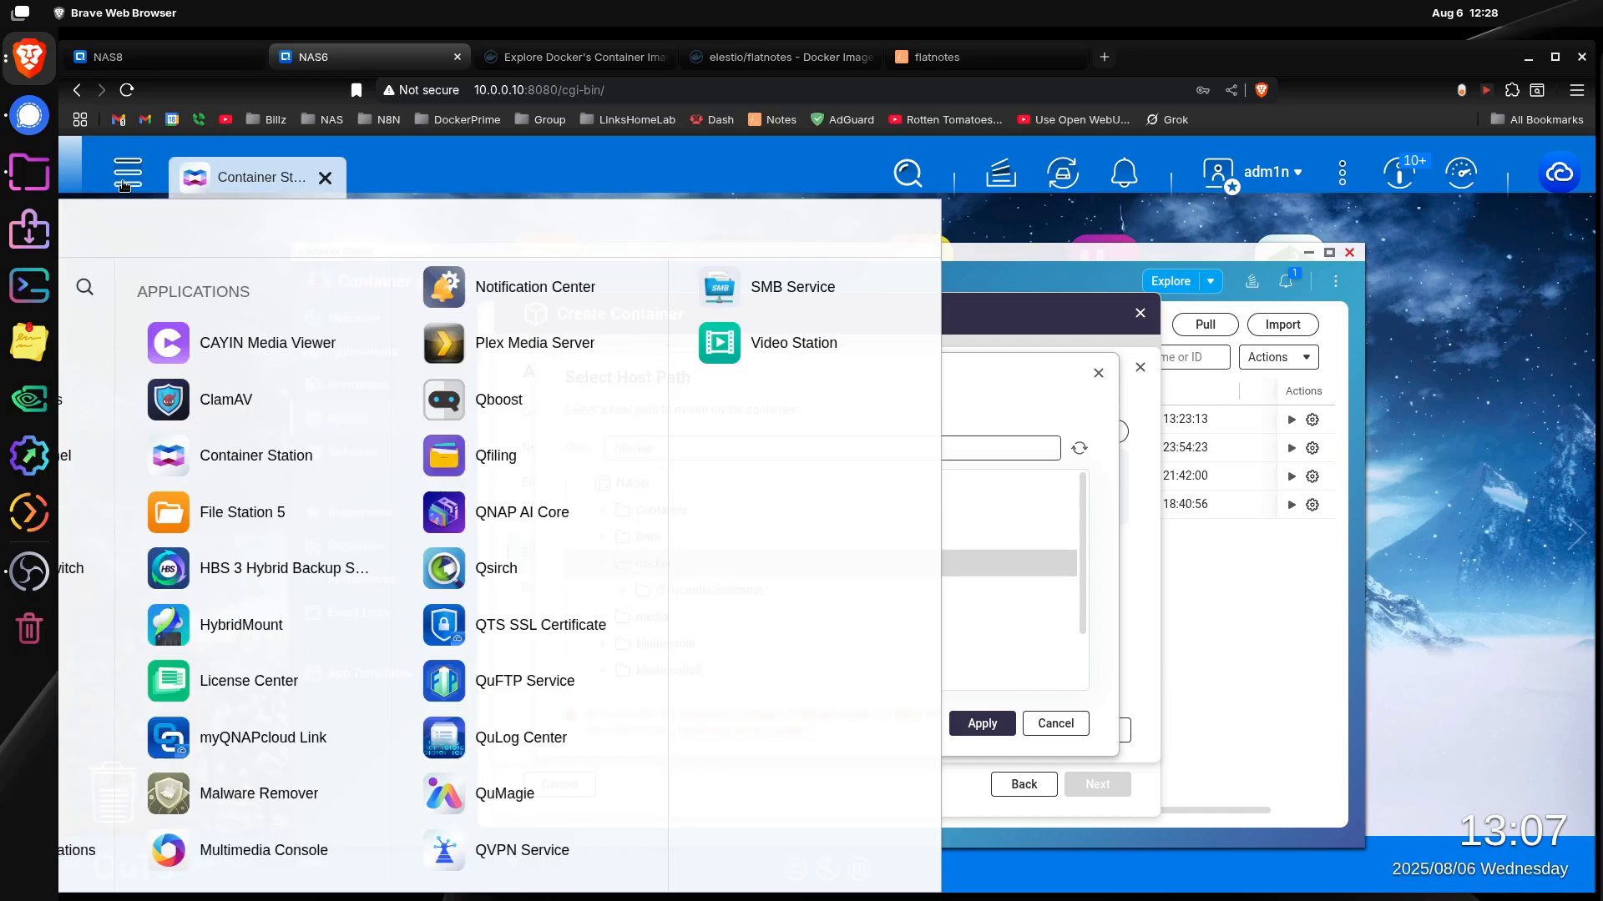
left_click(444, 536)
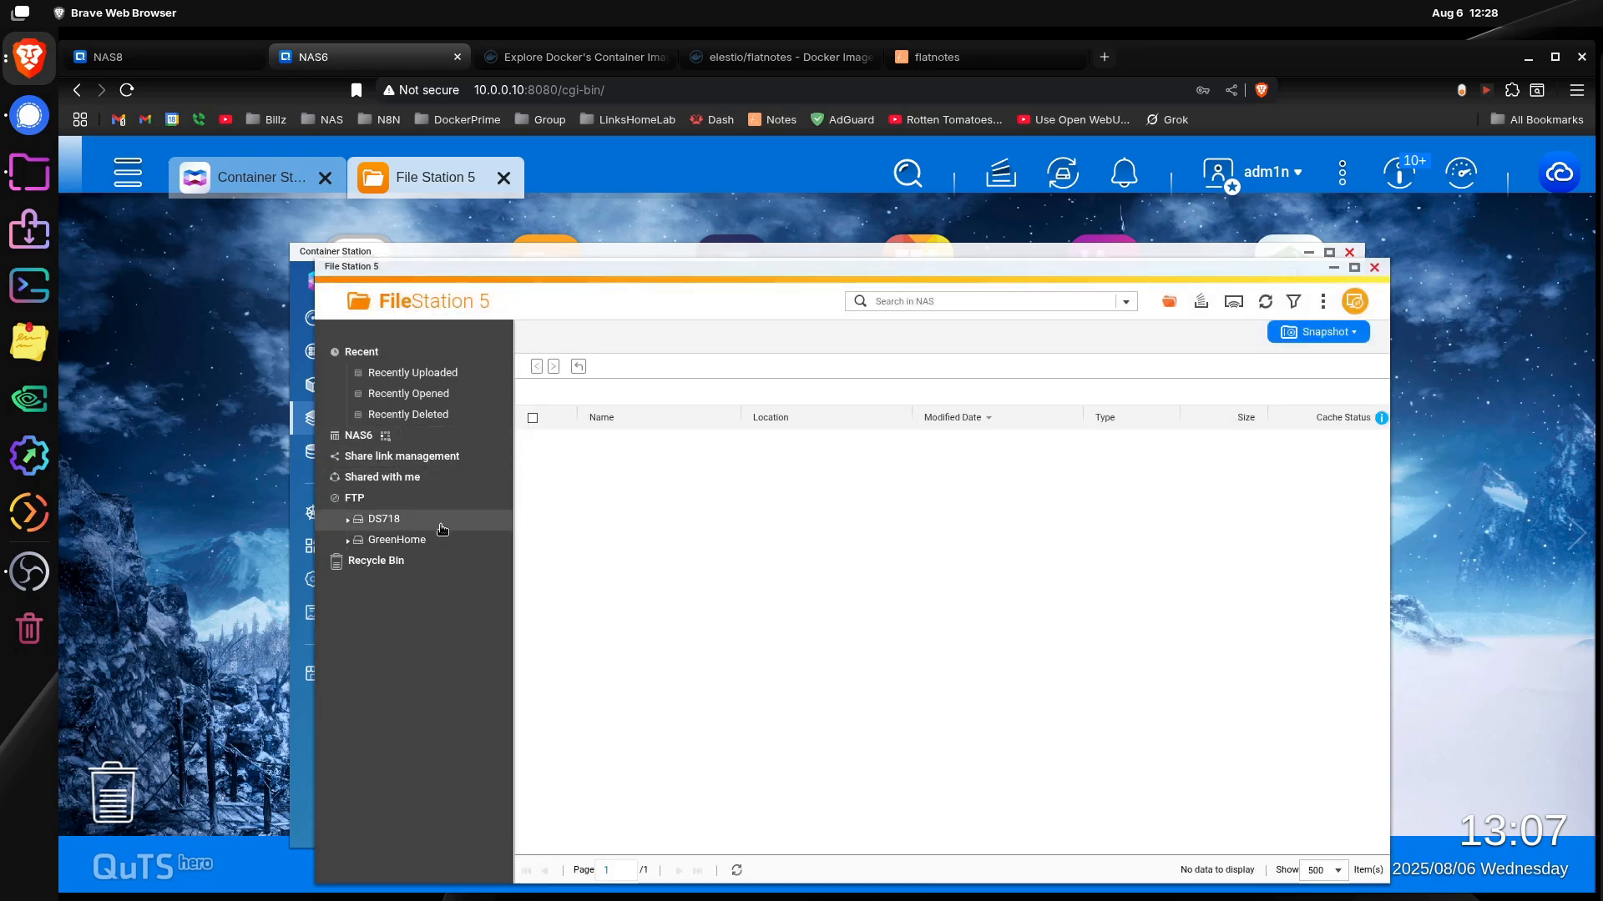
left_click(384, 499)
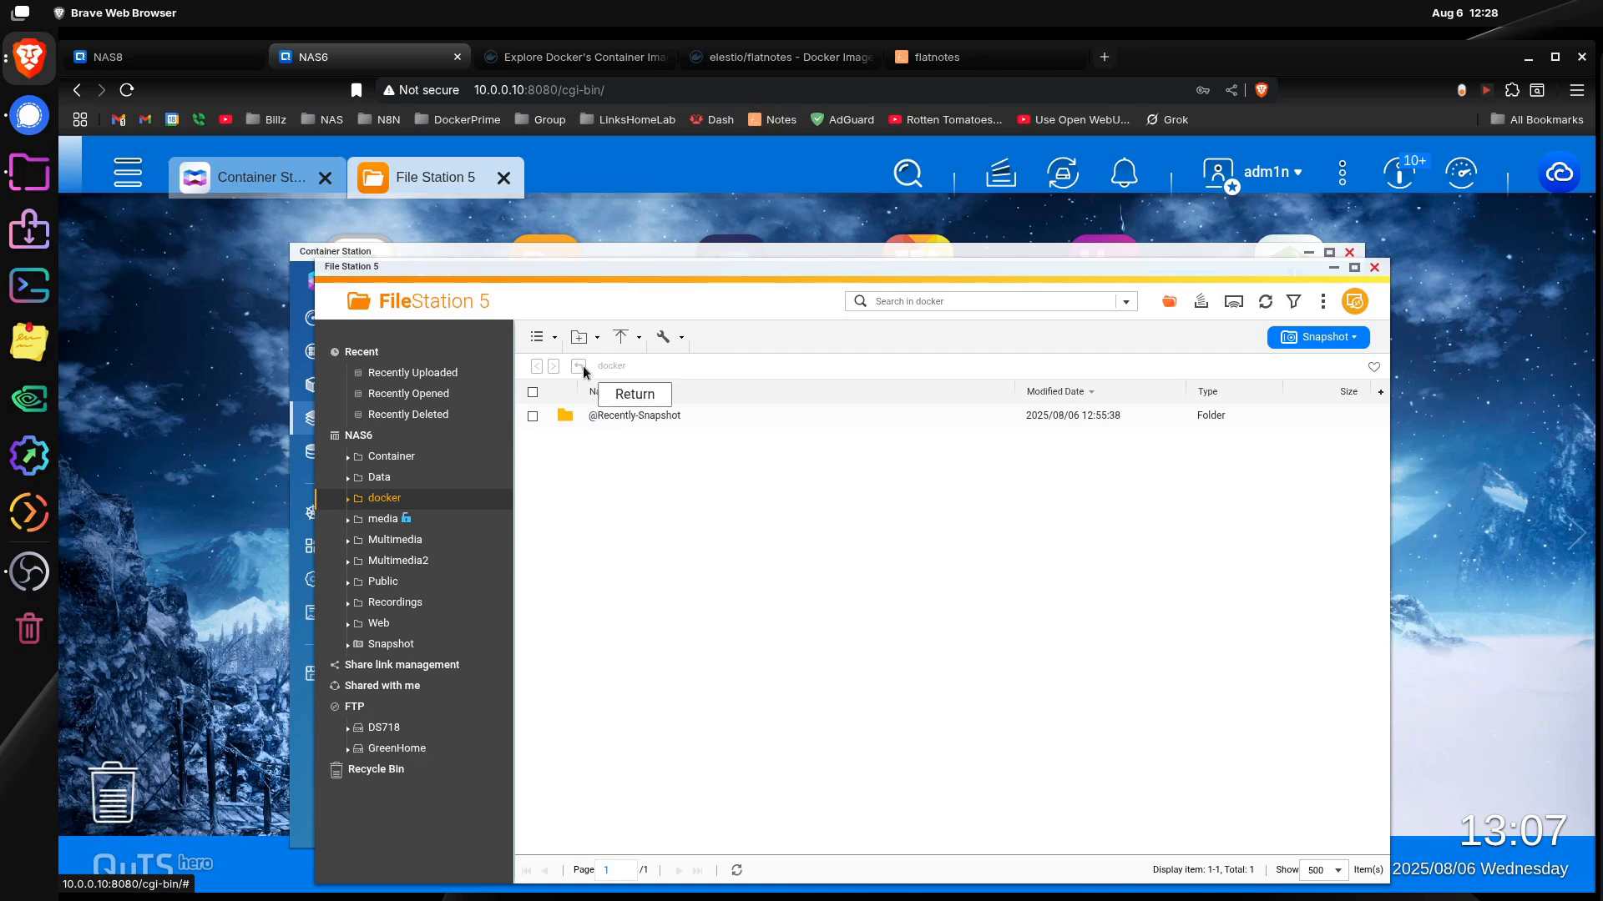
left_click(579, 337)
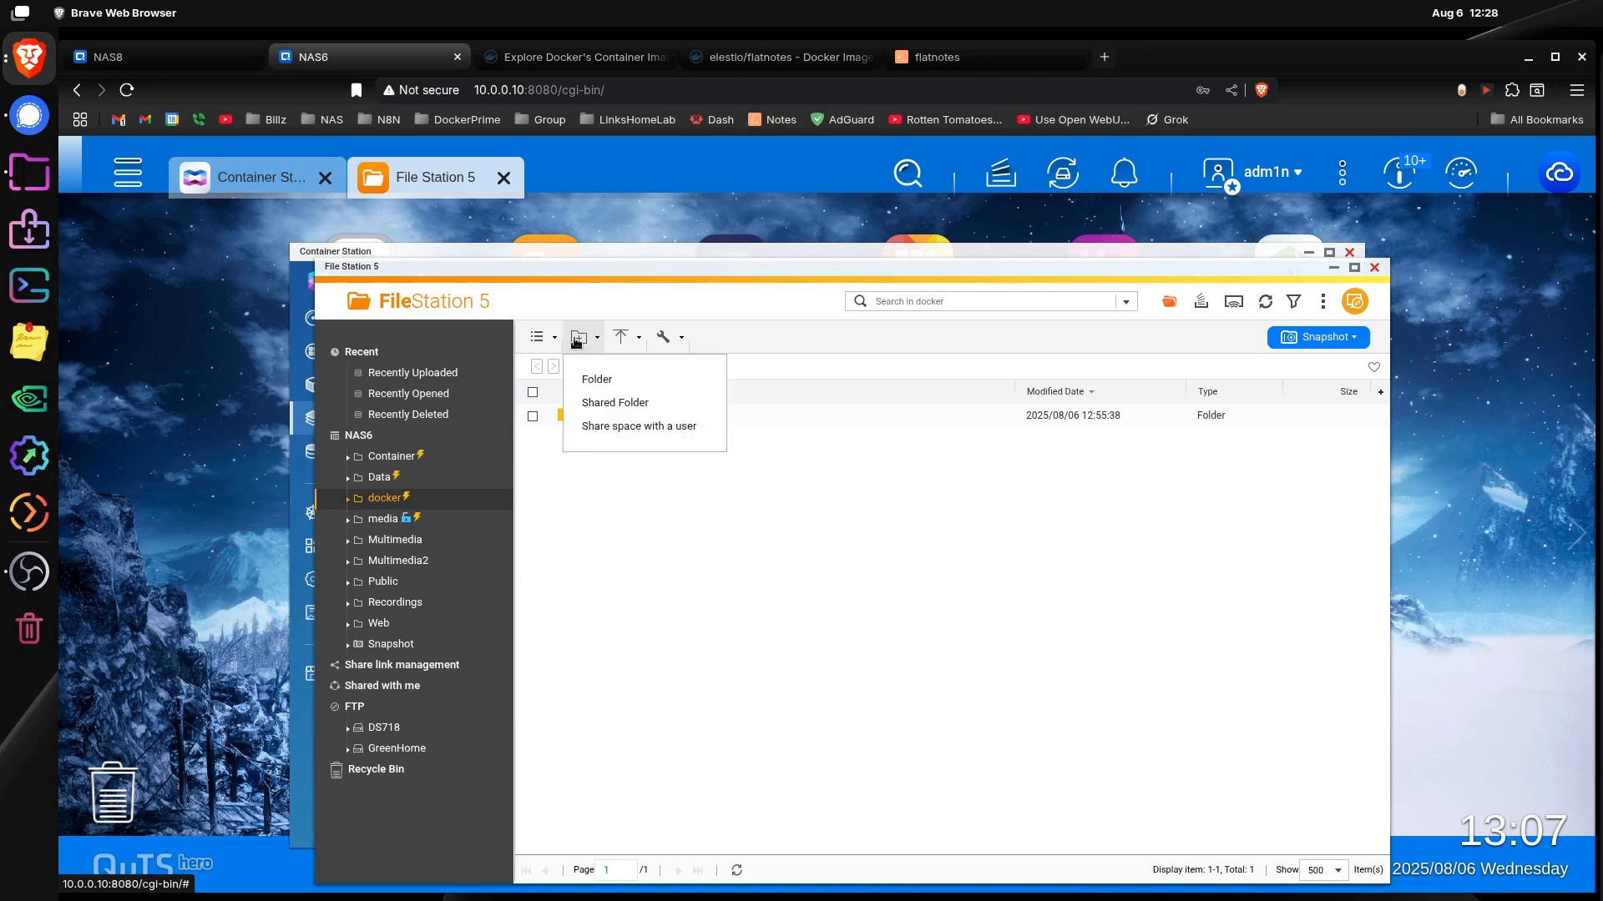
left_click(632, 389)
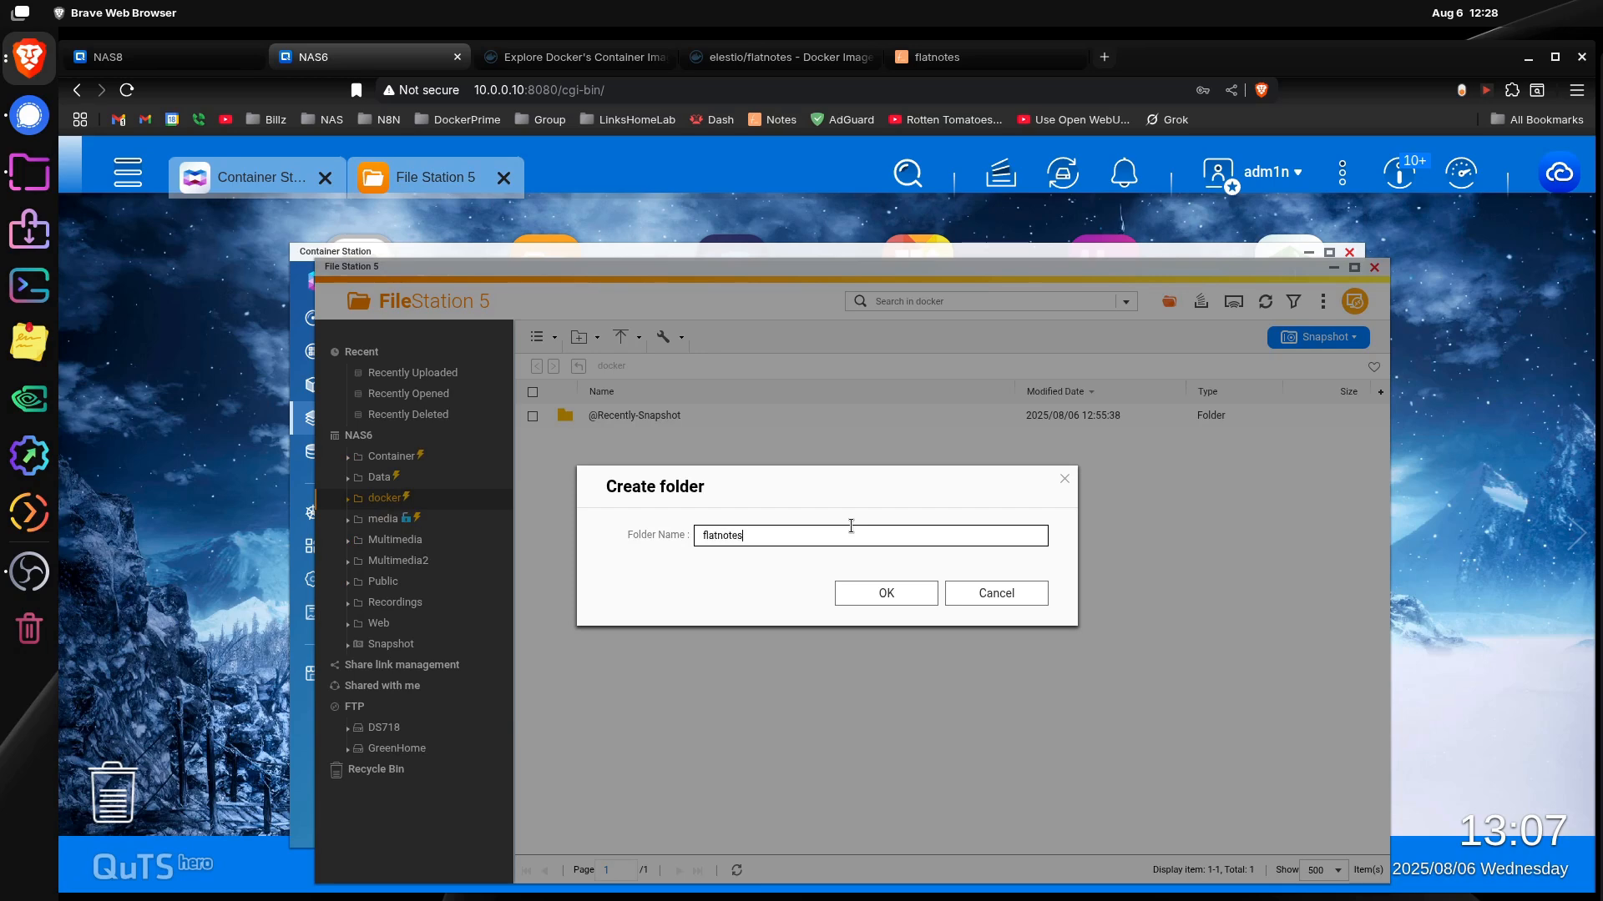
key("Return")
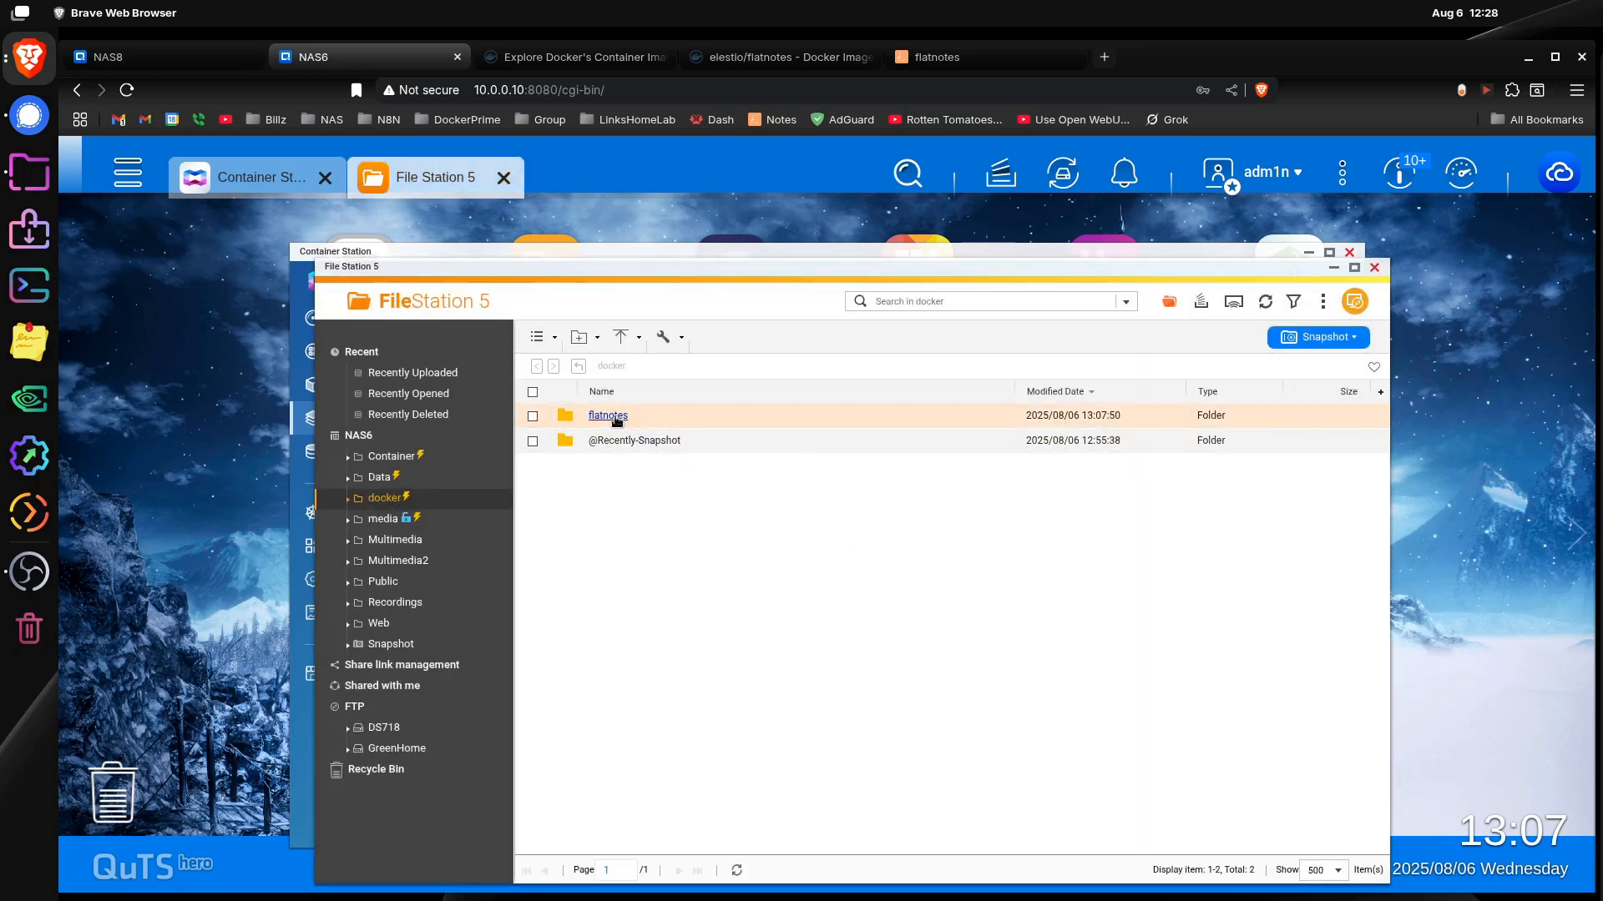
Step: Create a subfolder named data inside the flatnotes folder and close File Station
left_click(616, 418)
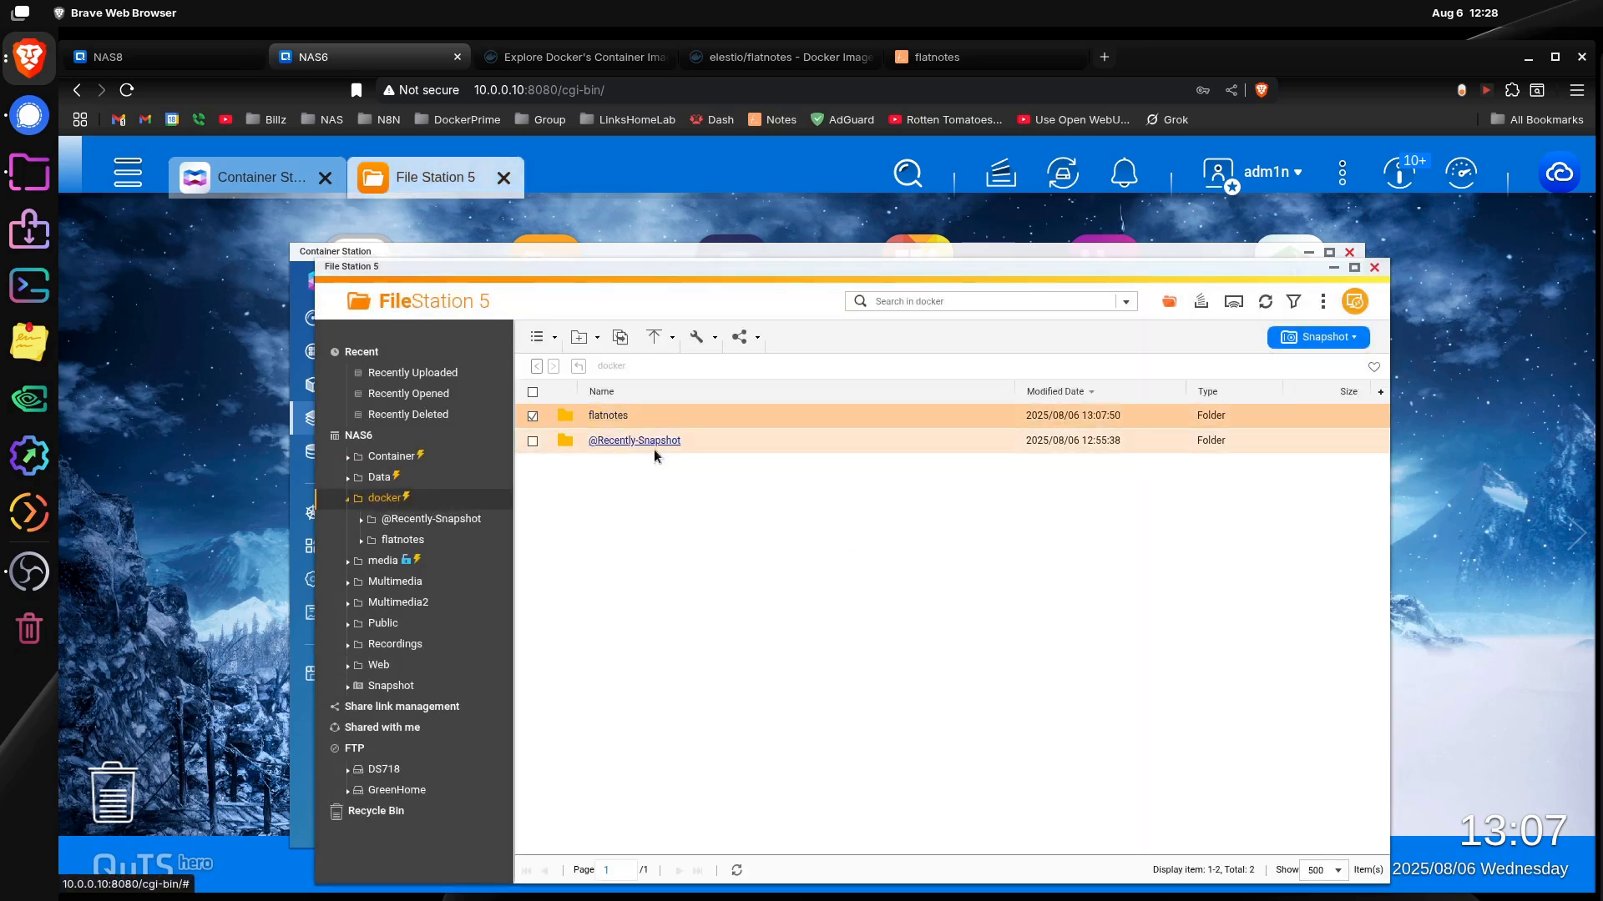
left_click(578, 336)
left_click(616, 377)
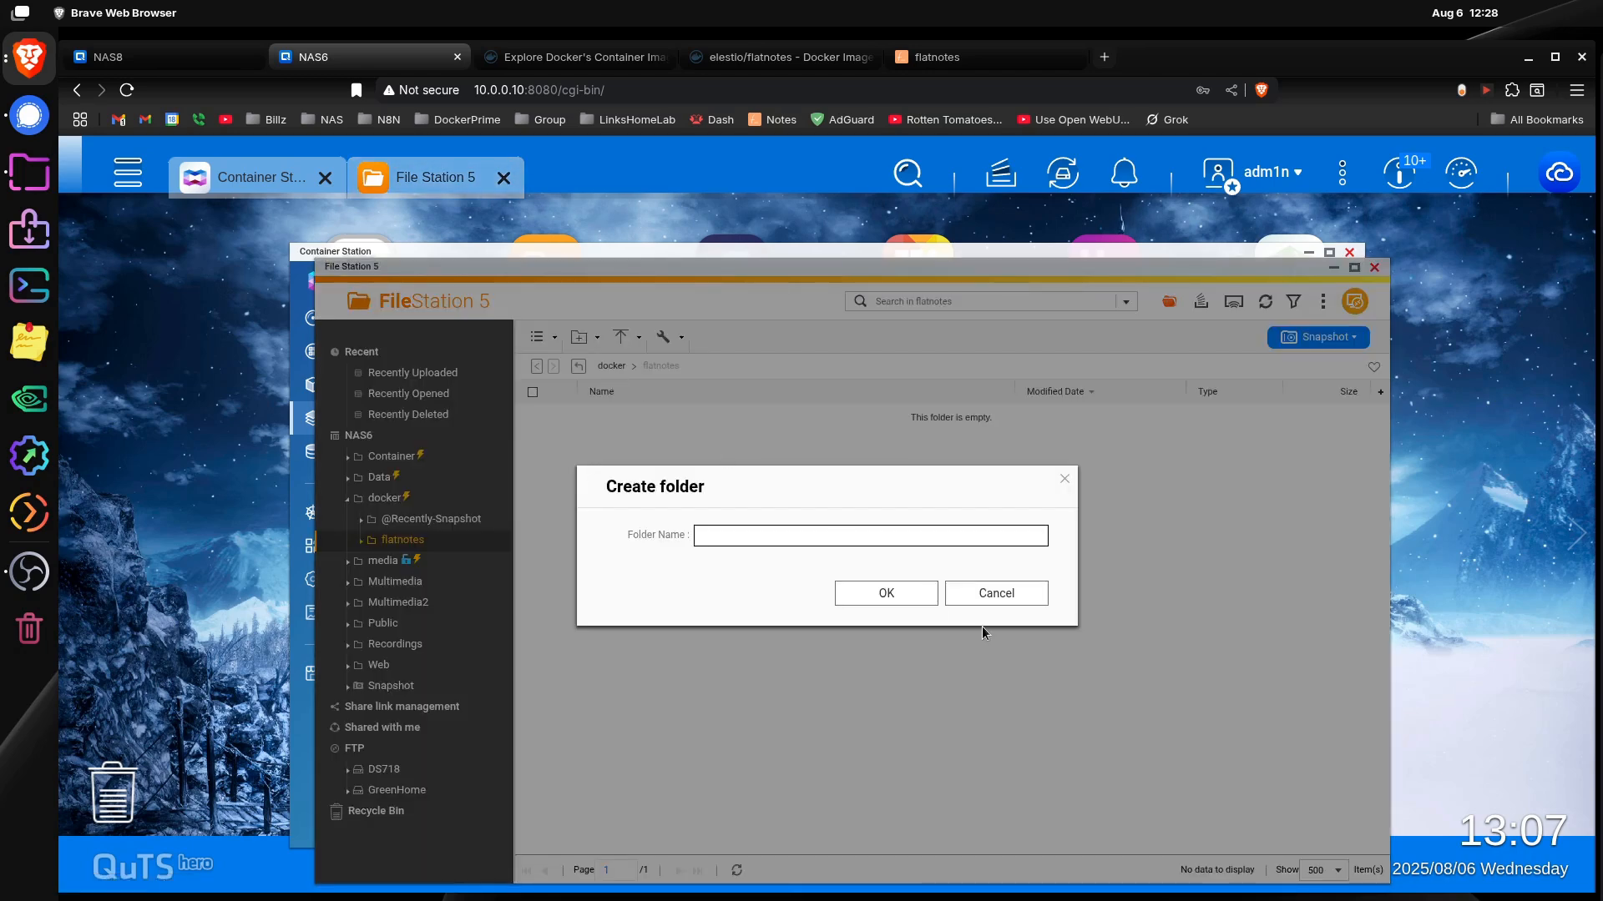
left_click(886, 593)
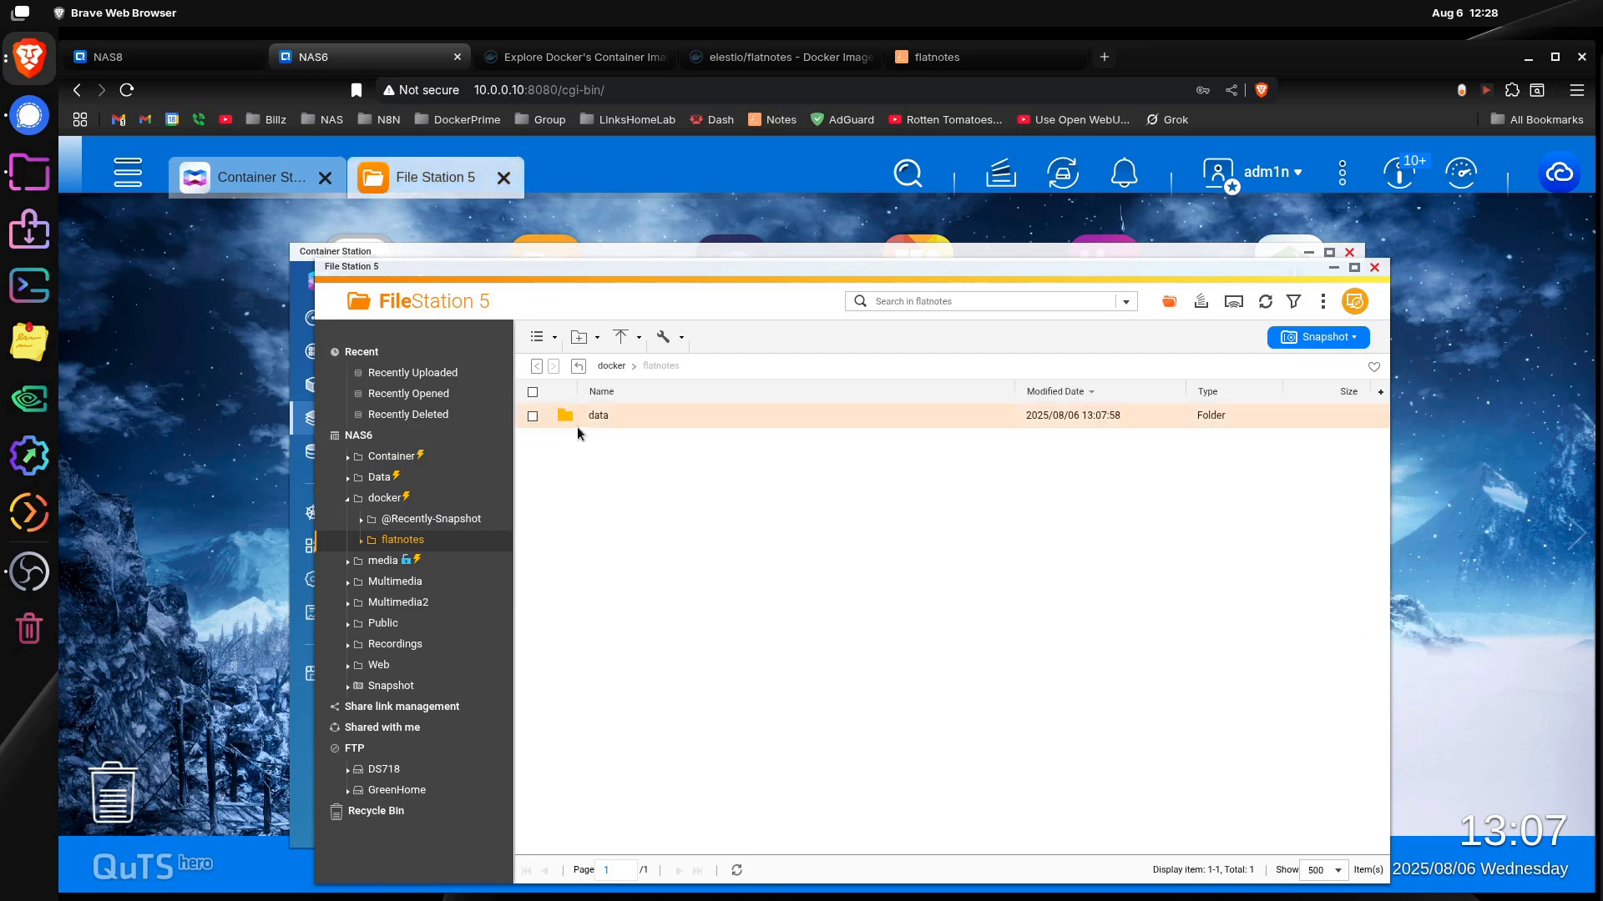
left_click(1374, 268)
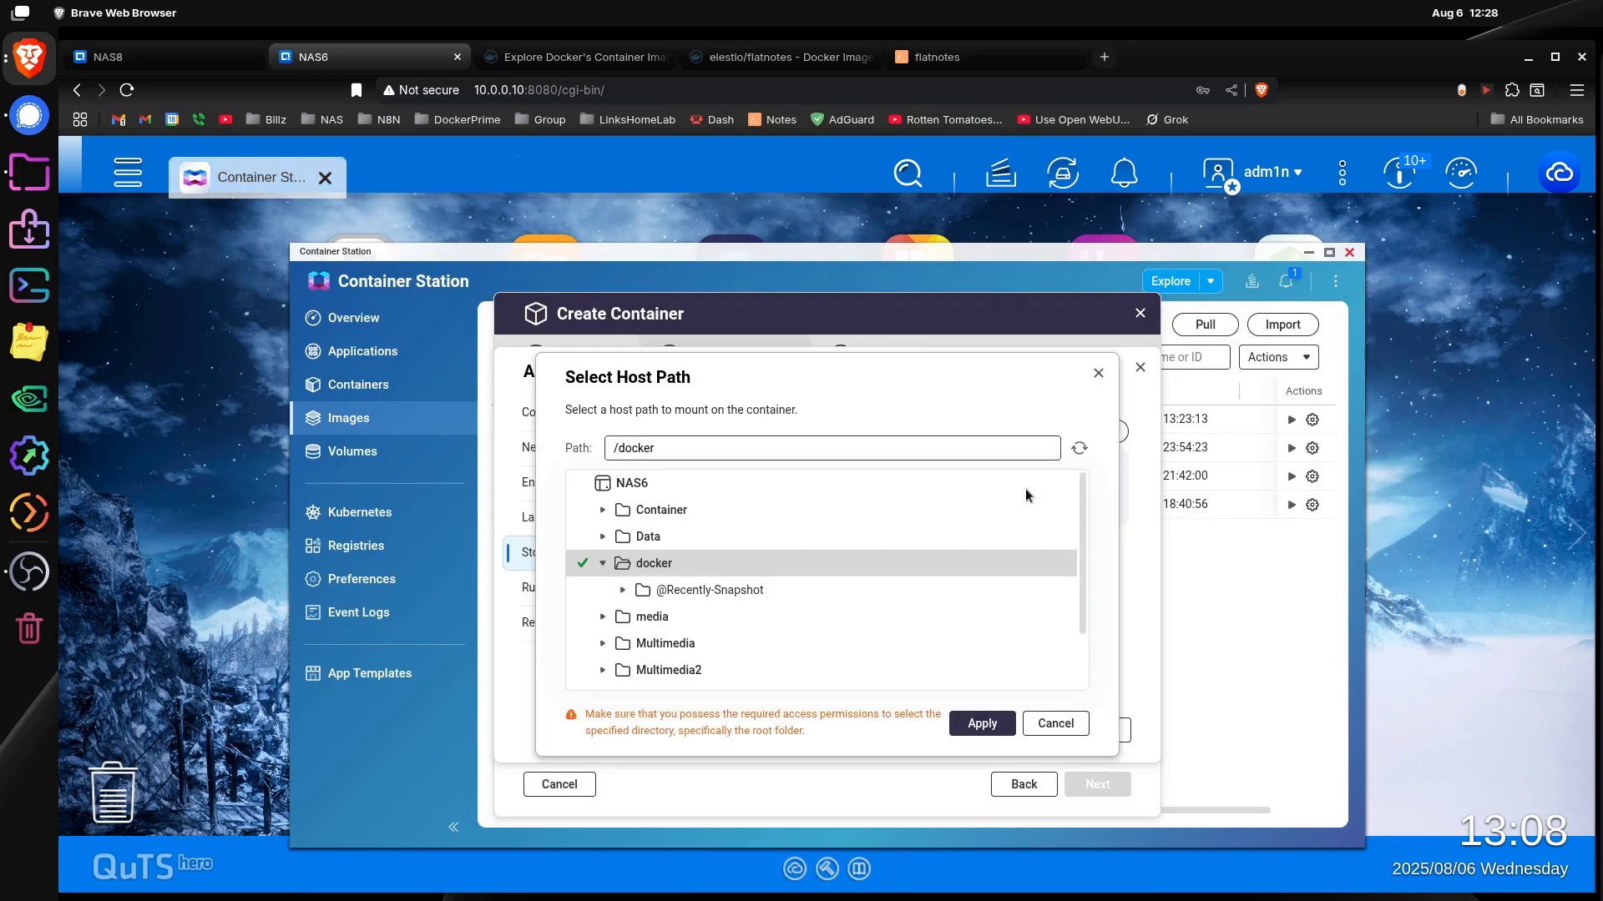
Step: Reload the host folder browser and set the bind mount's host path to /docker/flatnotes/data
left_click(645, 538)
left_click(654, 563)
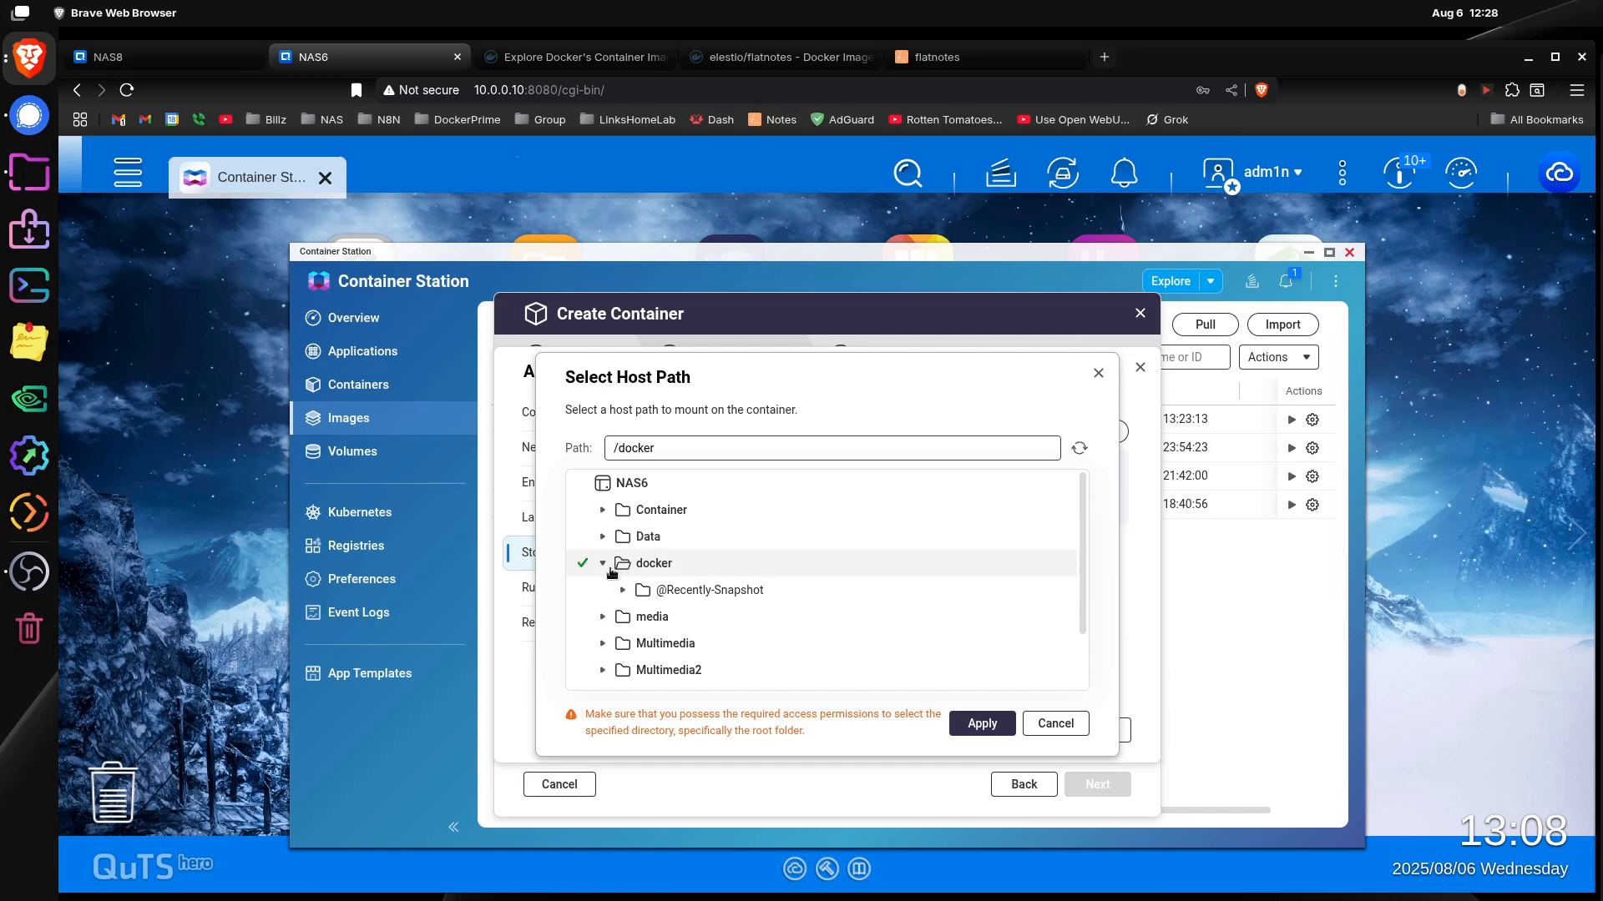
left_click(1043, 723)
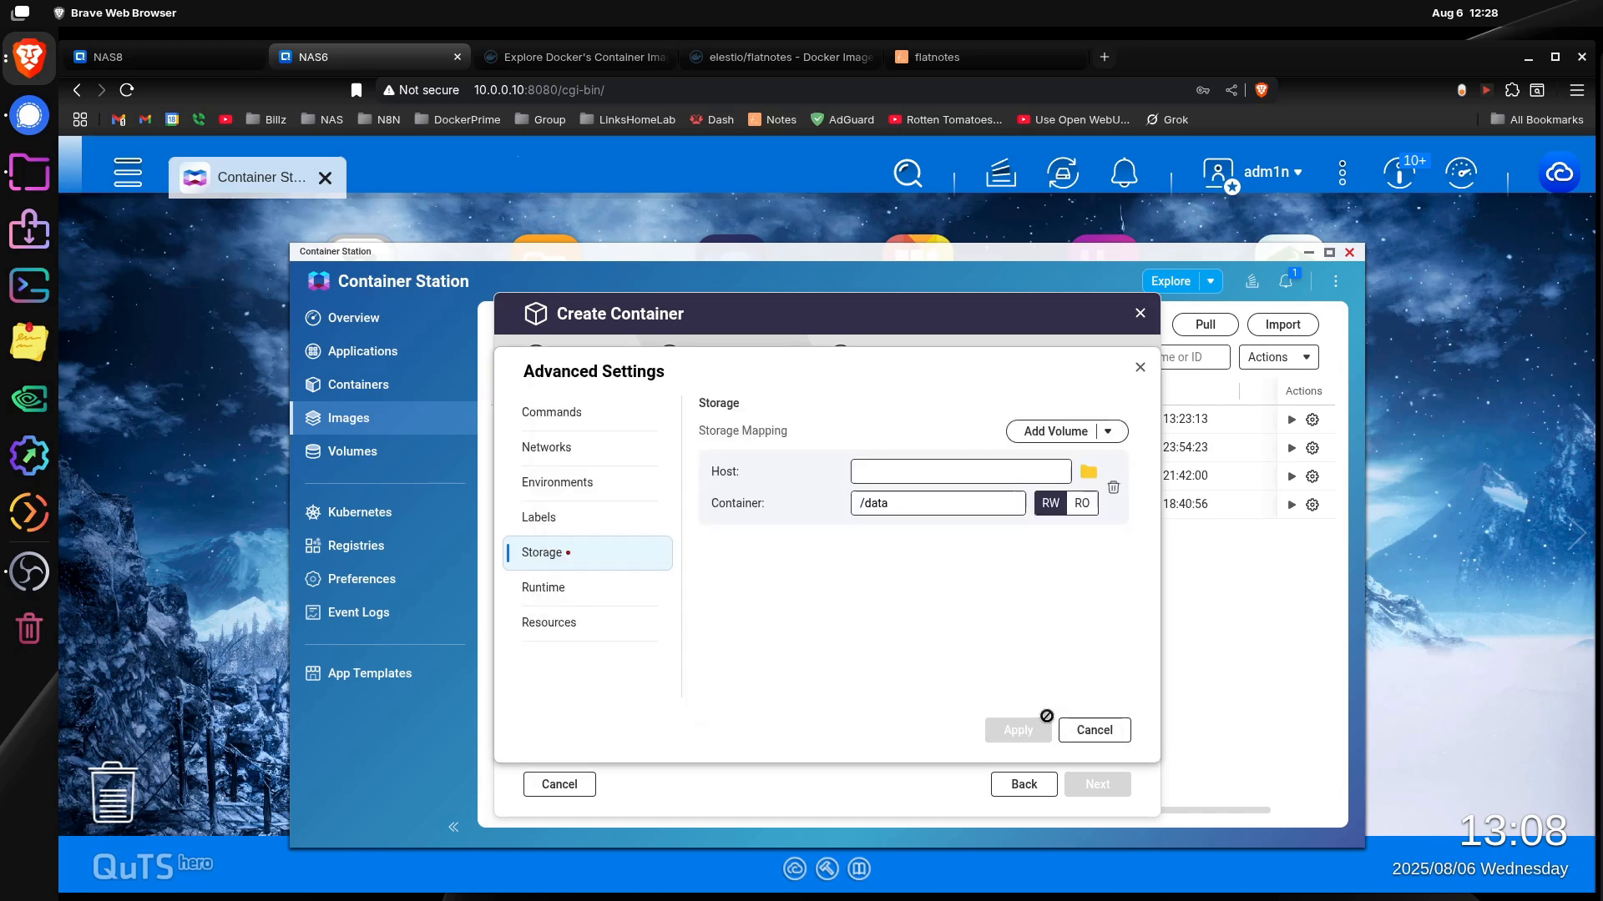
left_click(1091, 473)
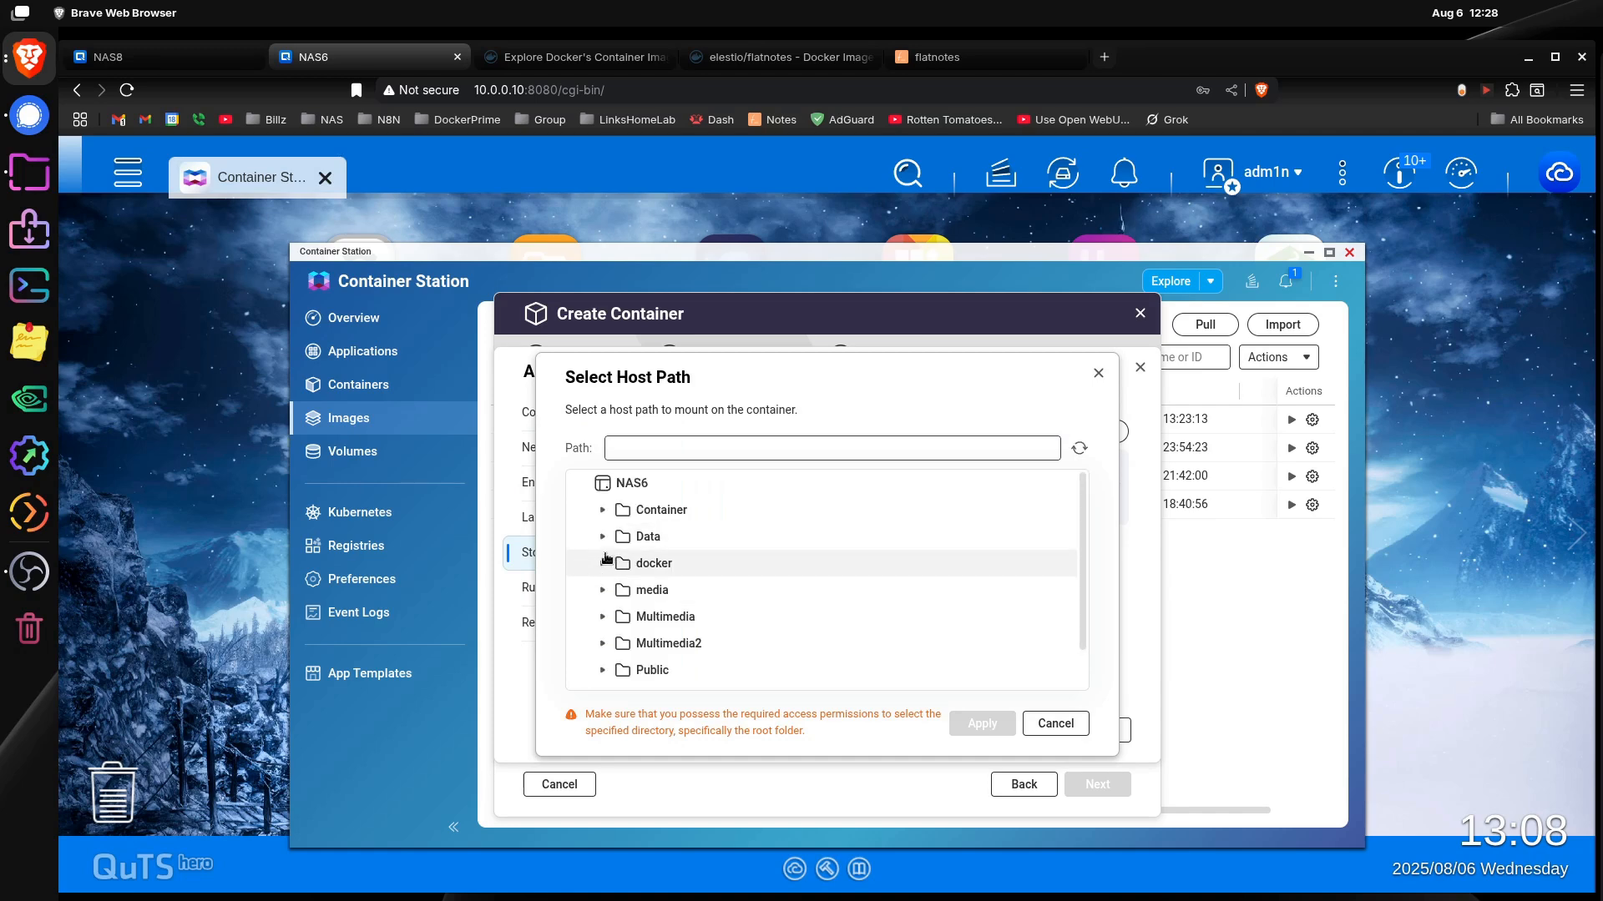
left_click(602, 565)
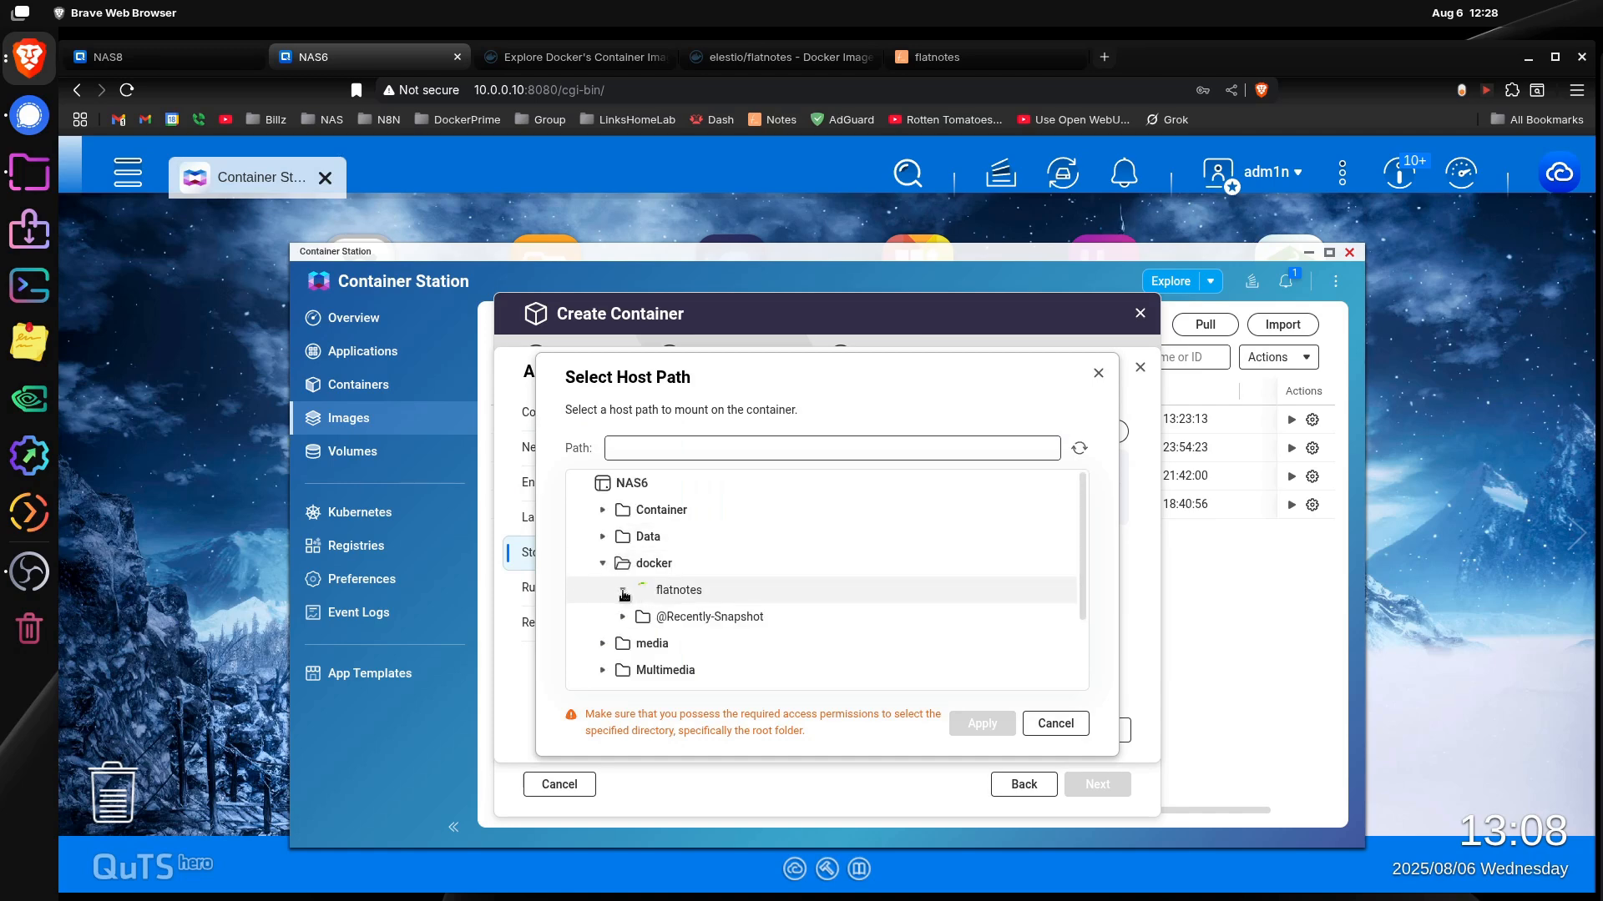
left_click(737, 627)
left_click(983, 723)
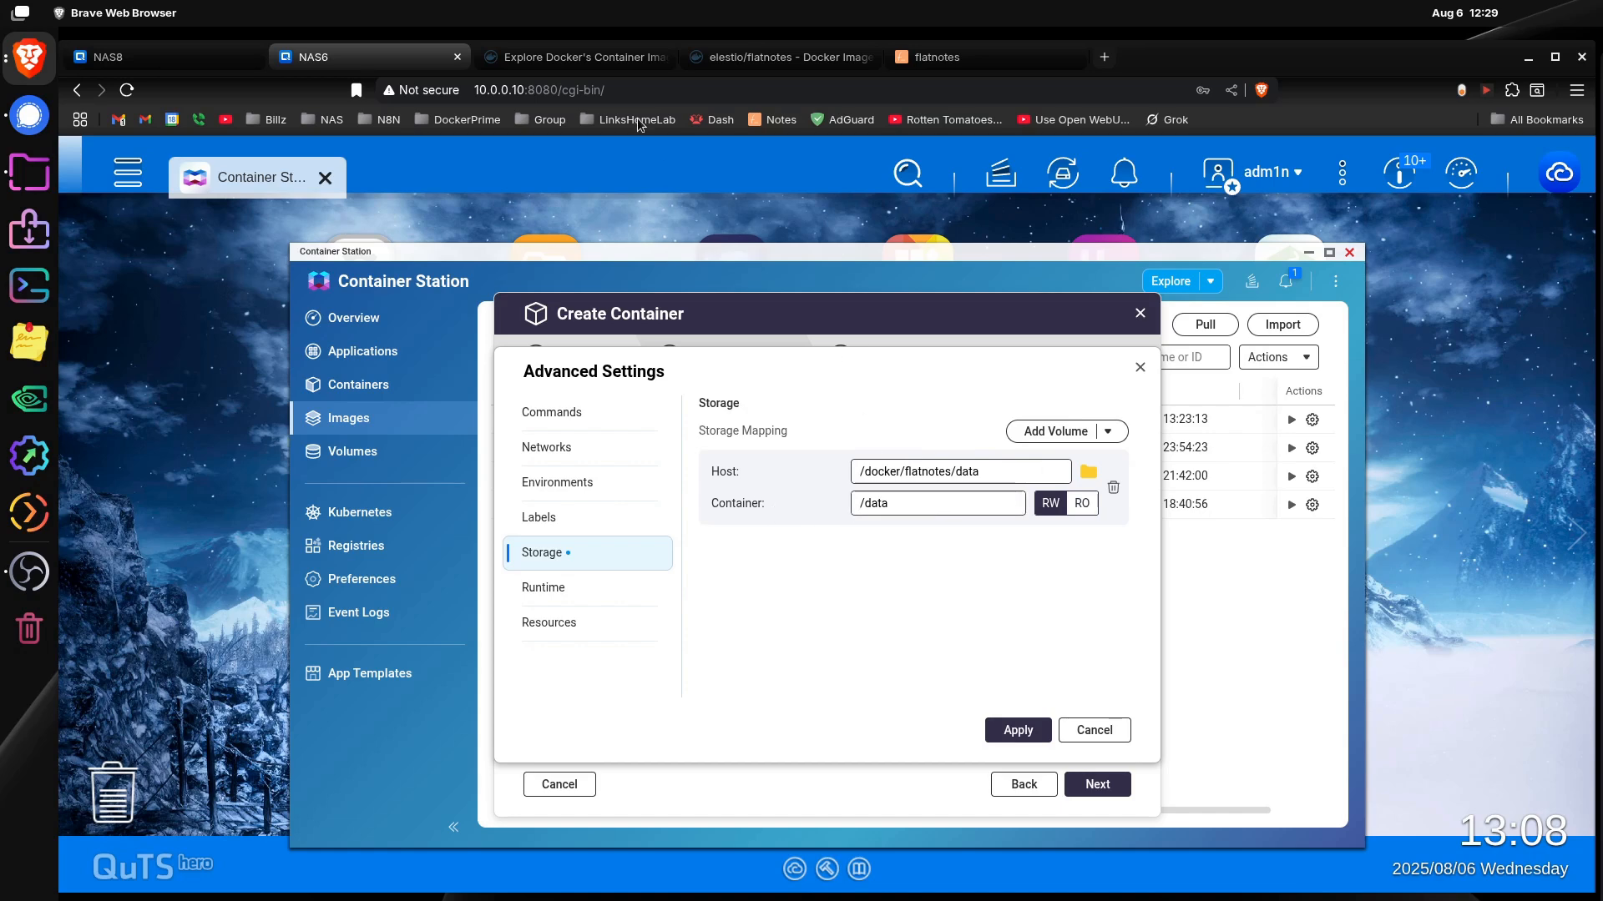
Step: Compare the storage mapping with the ./data:/data volume line in the Docker Hub example and apply the advanced settings
left_click(755, 57)
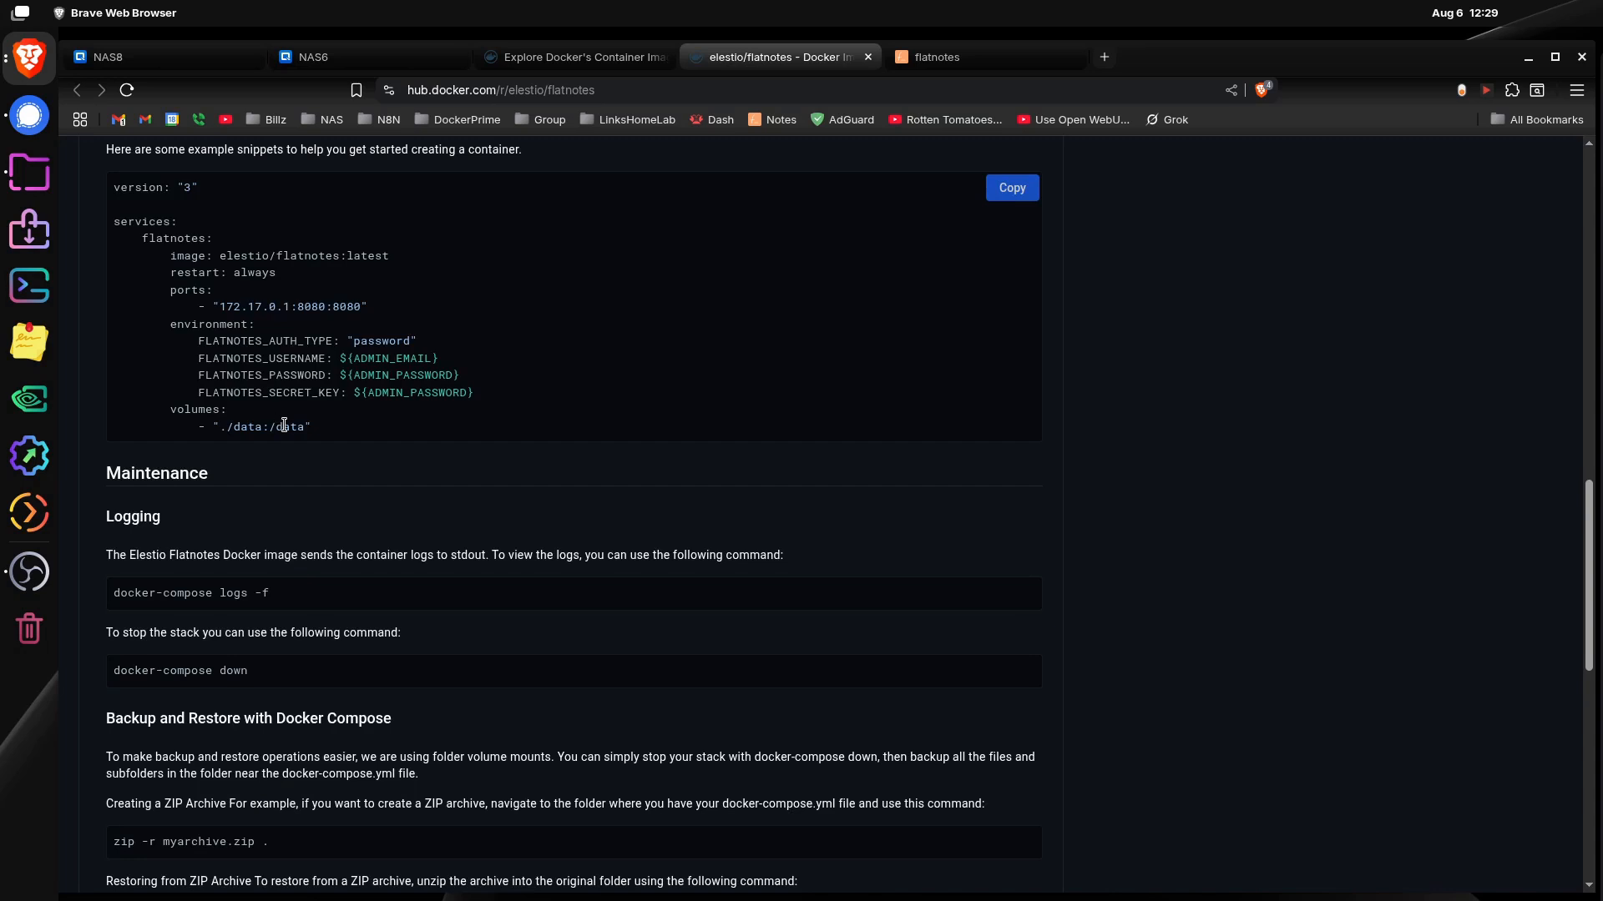
left_click(401, 56)
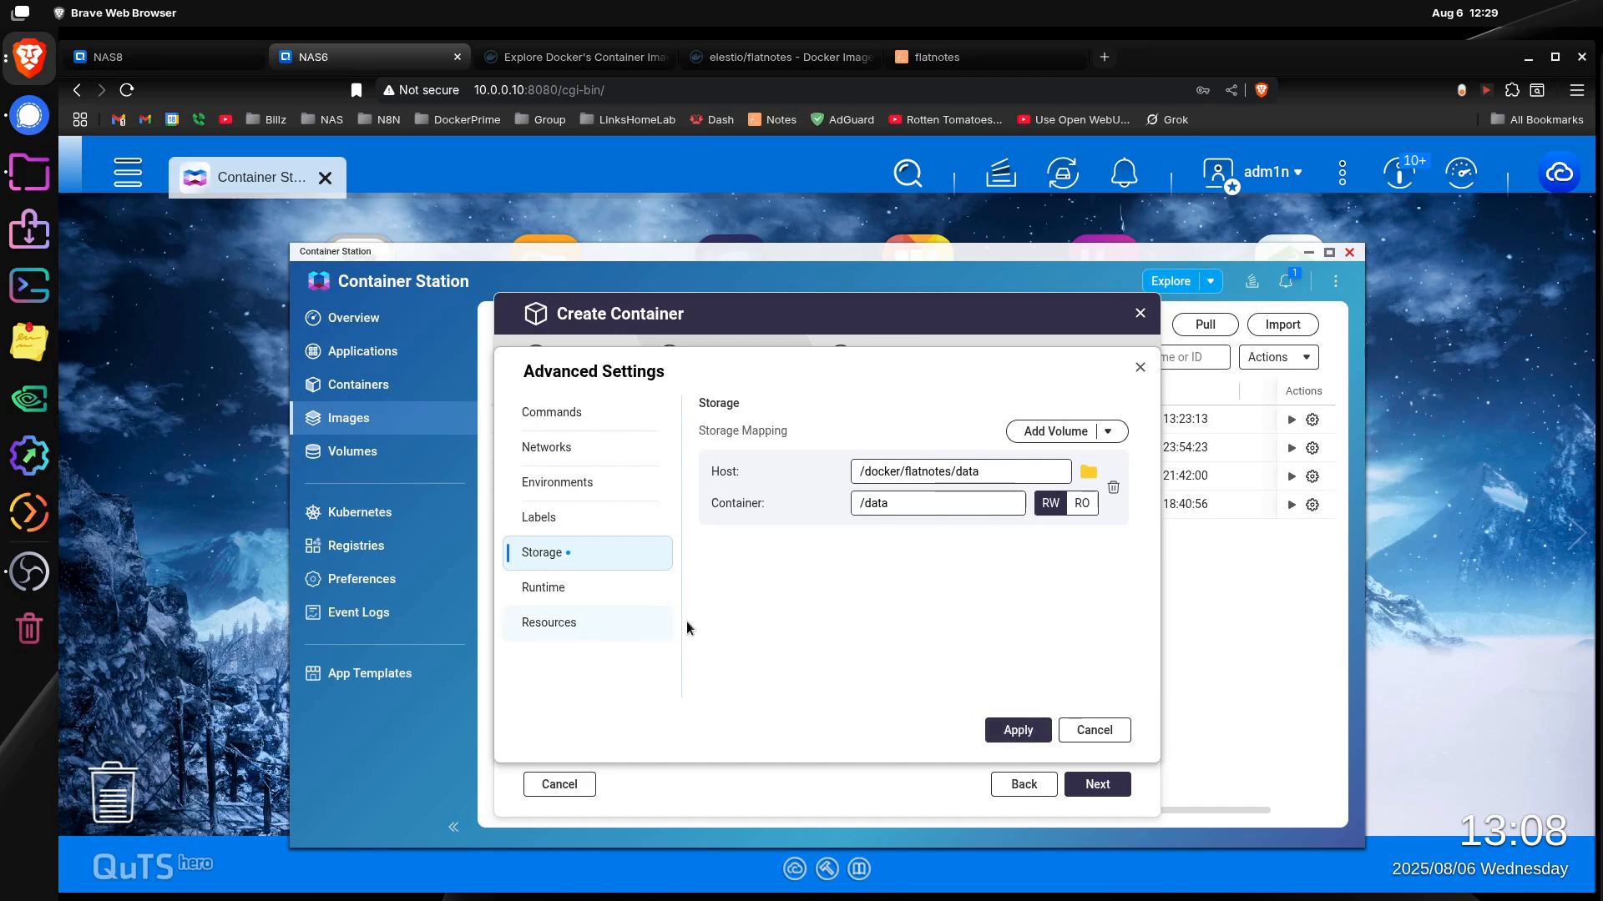
left_click(1008, 734)
Step: Review the container's runtime, storage, resource and environment settings, comparing the environment variables with the Docker Hub example
left_click(610, 729)
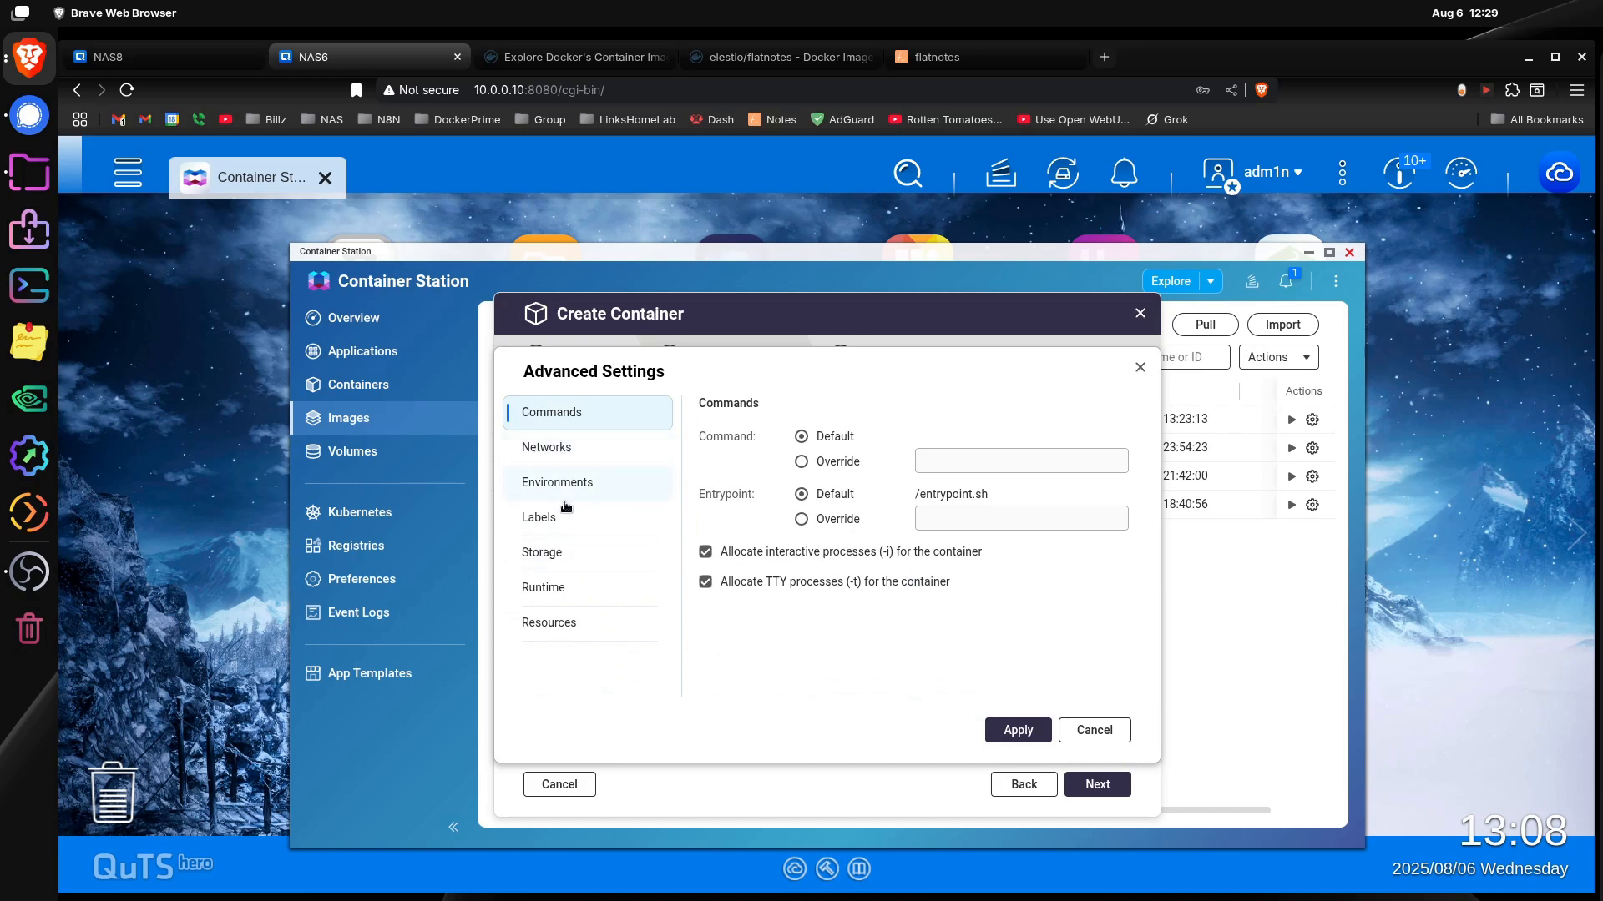
left_click(574, 590)
left_click(582, 561)
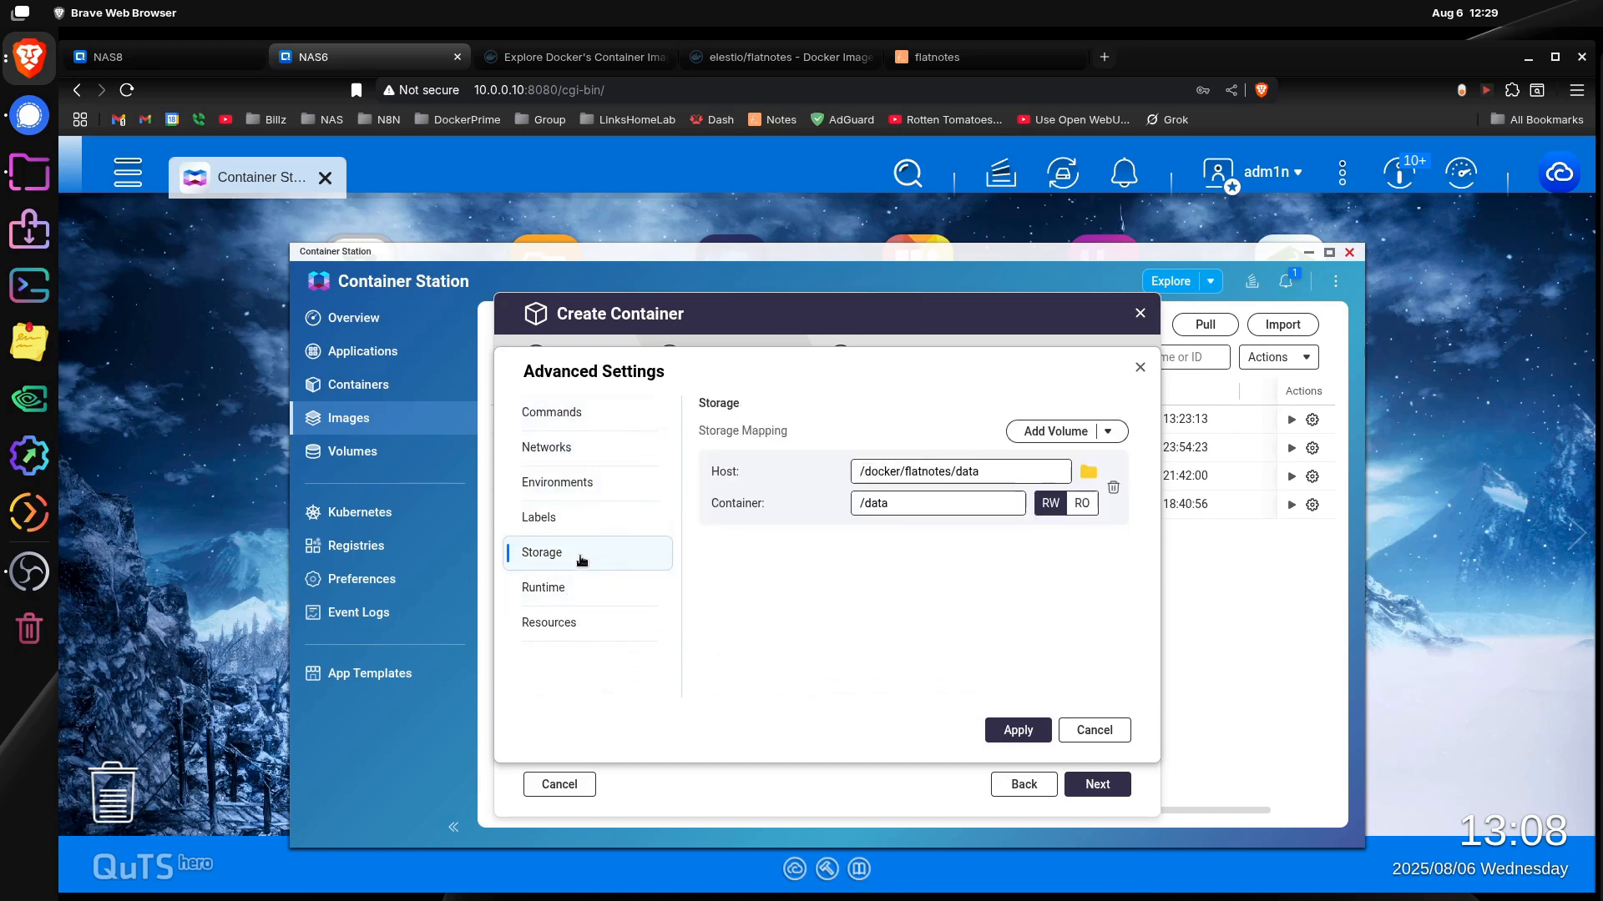
left_click(616, 594)
left_click(606, 627)
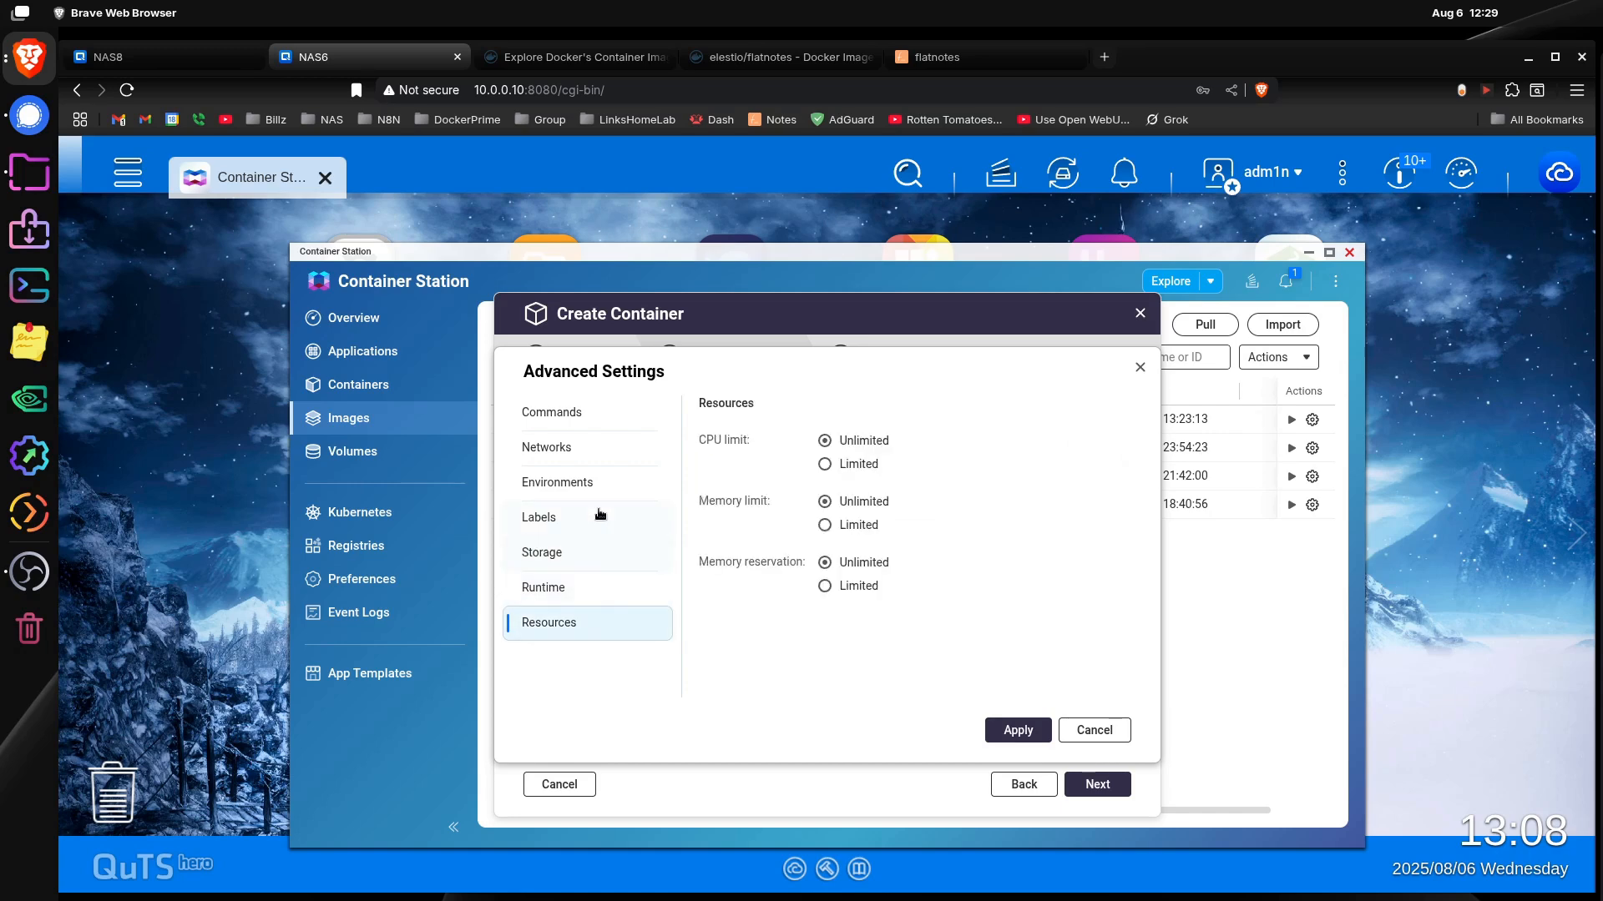
left_click(613, 486)
left_click(740, 56)
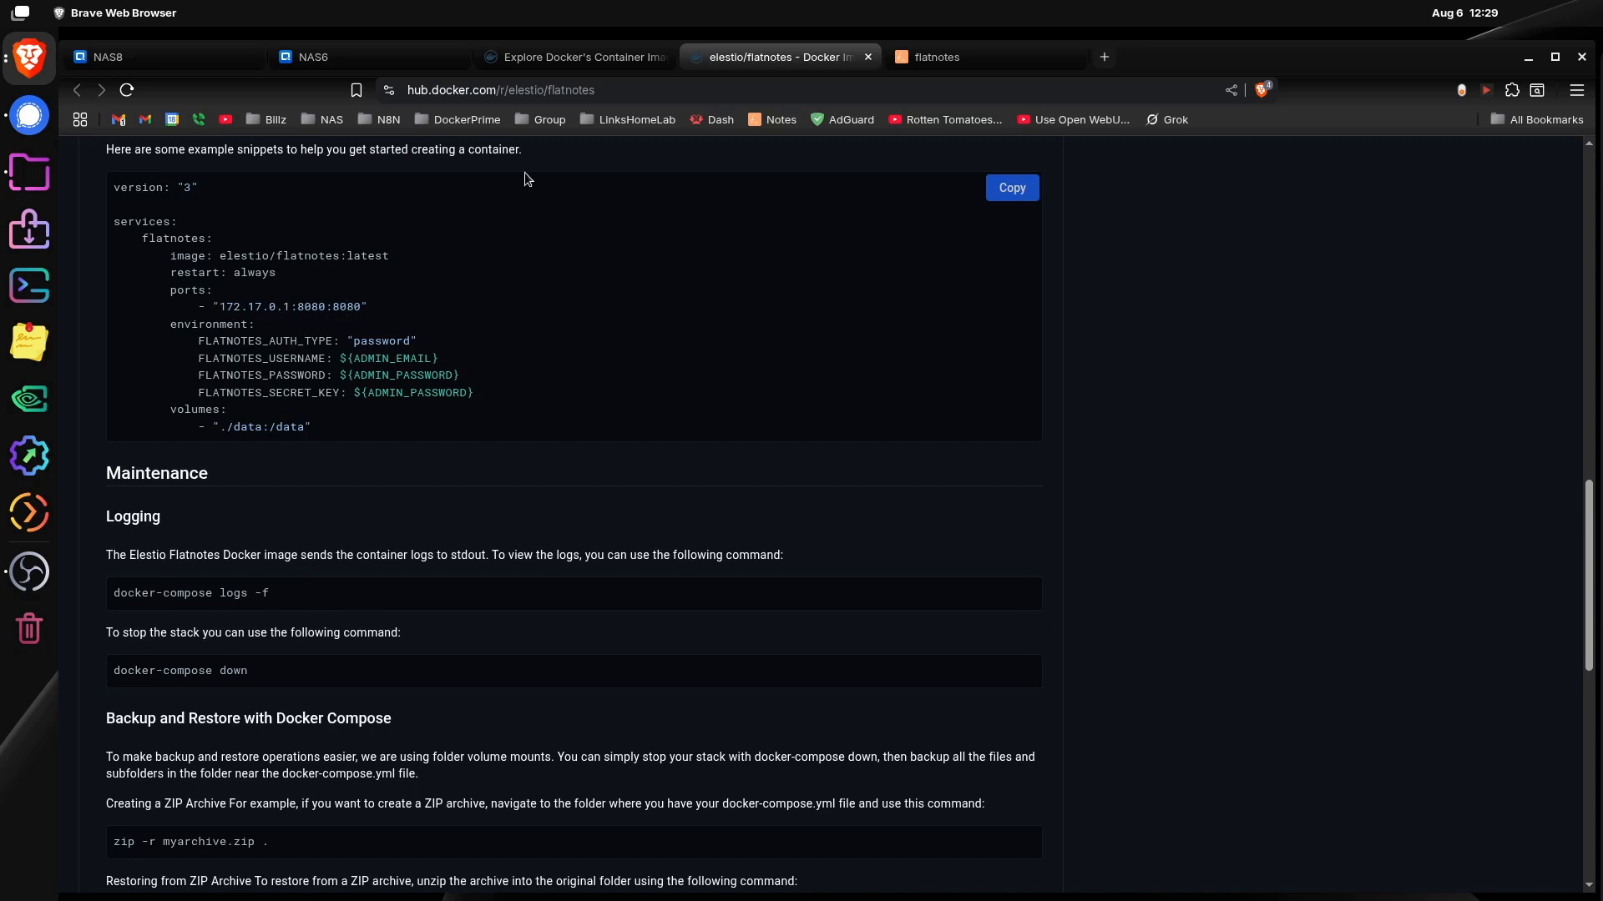
left_click(383, 58)
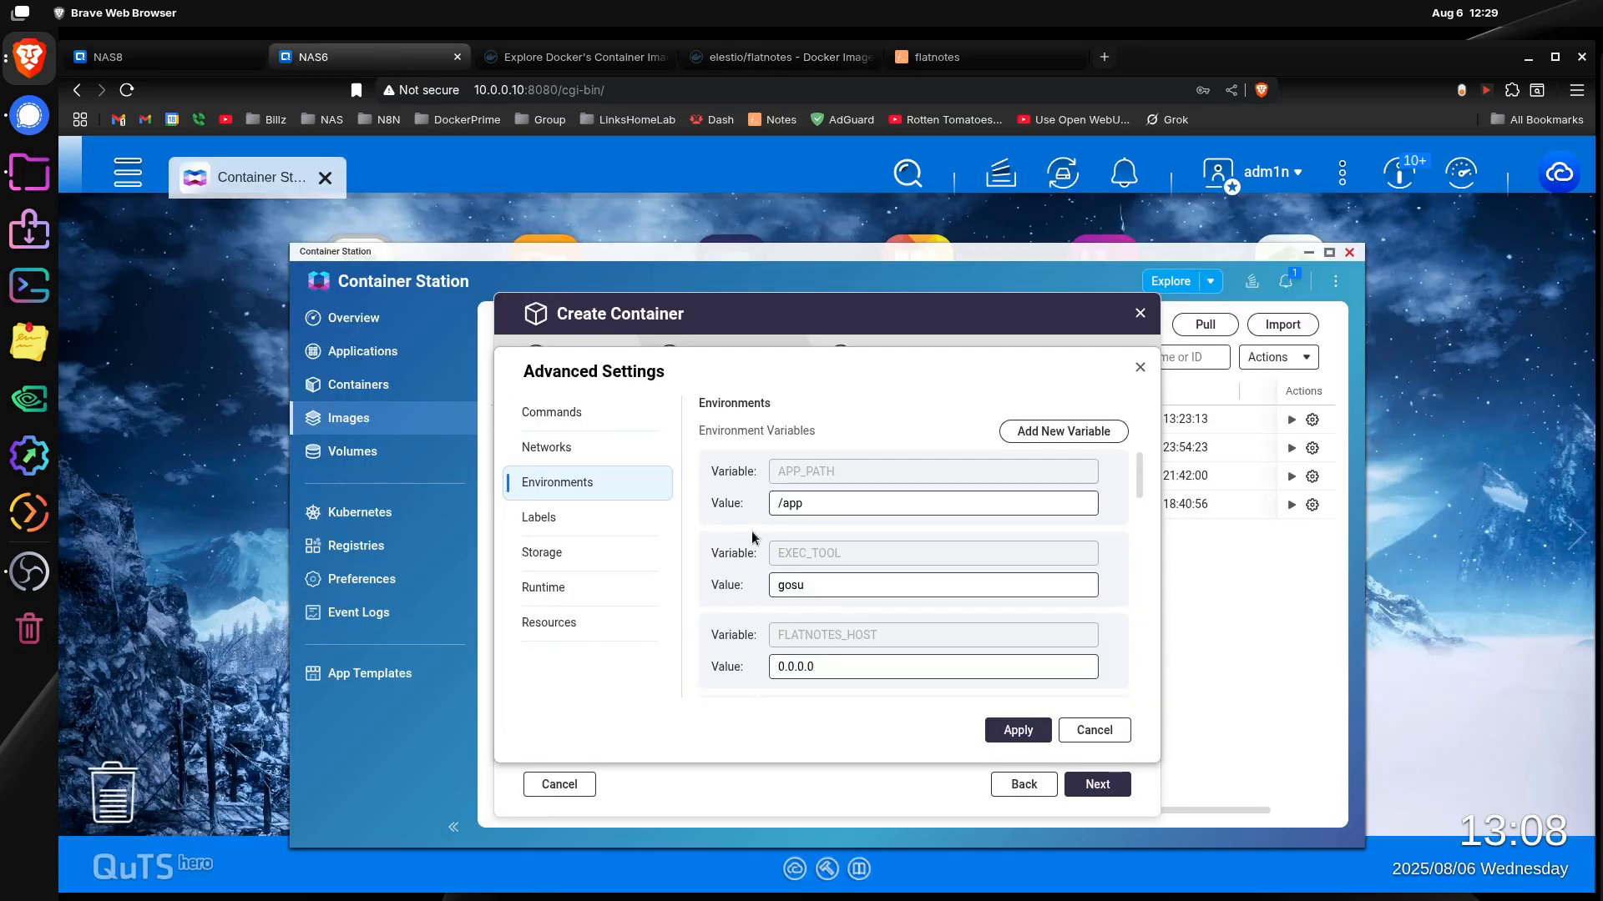
left_click(1001, 729)
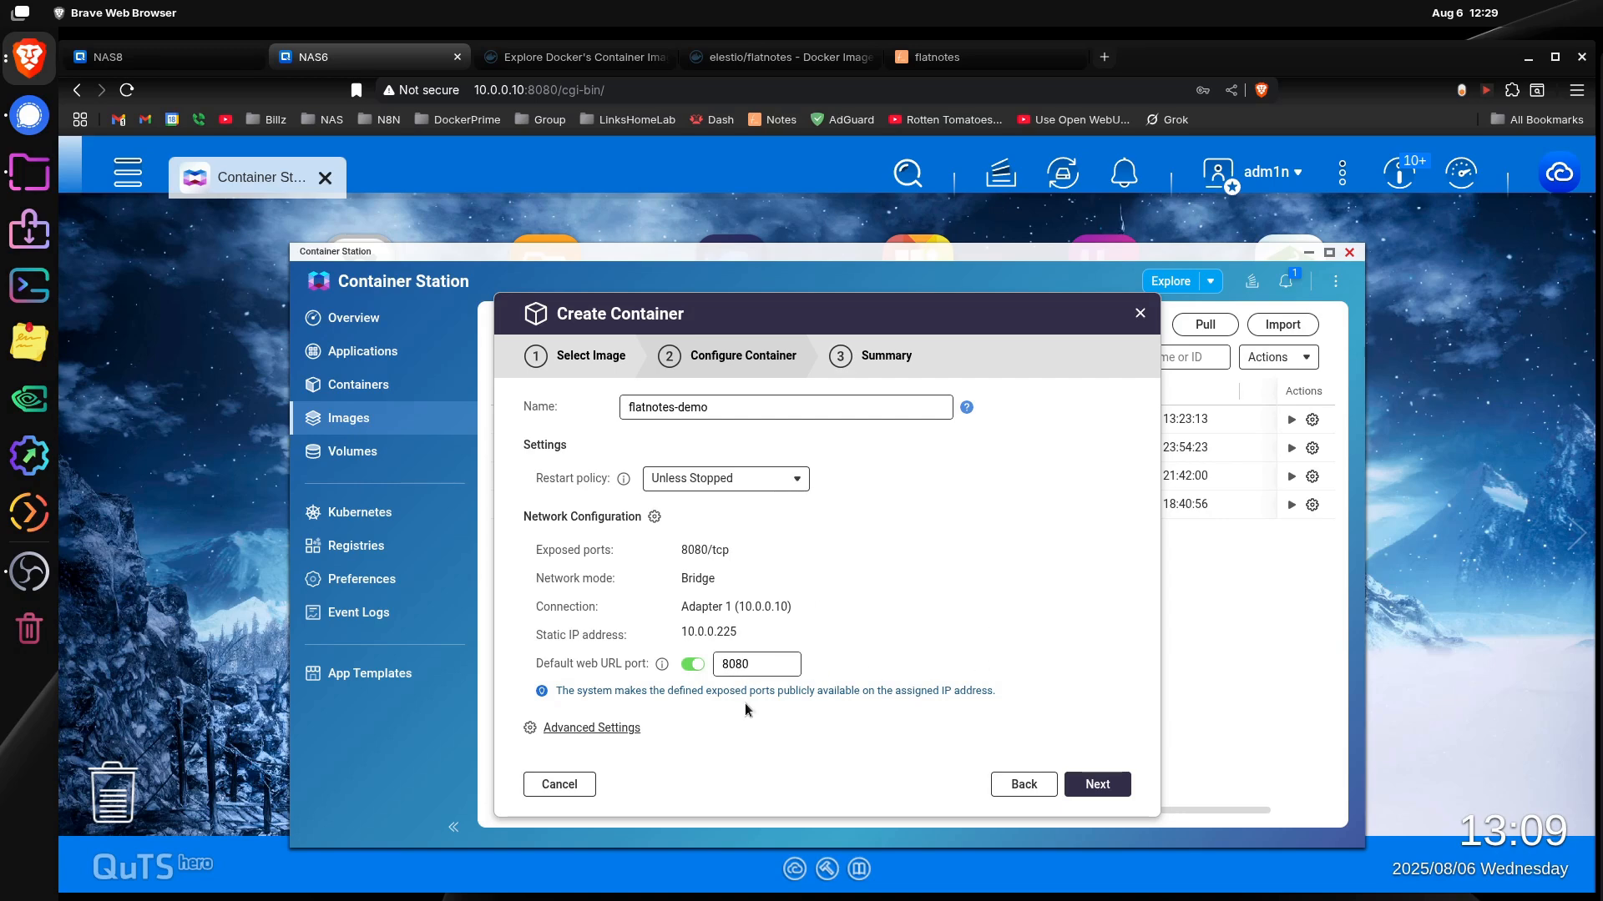
Step: Check the network mode, interface and default web URL port in the container's advanced network settings
left_click(618, 728)
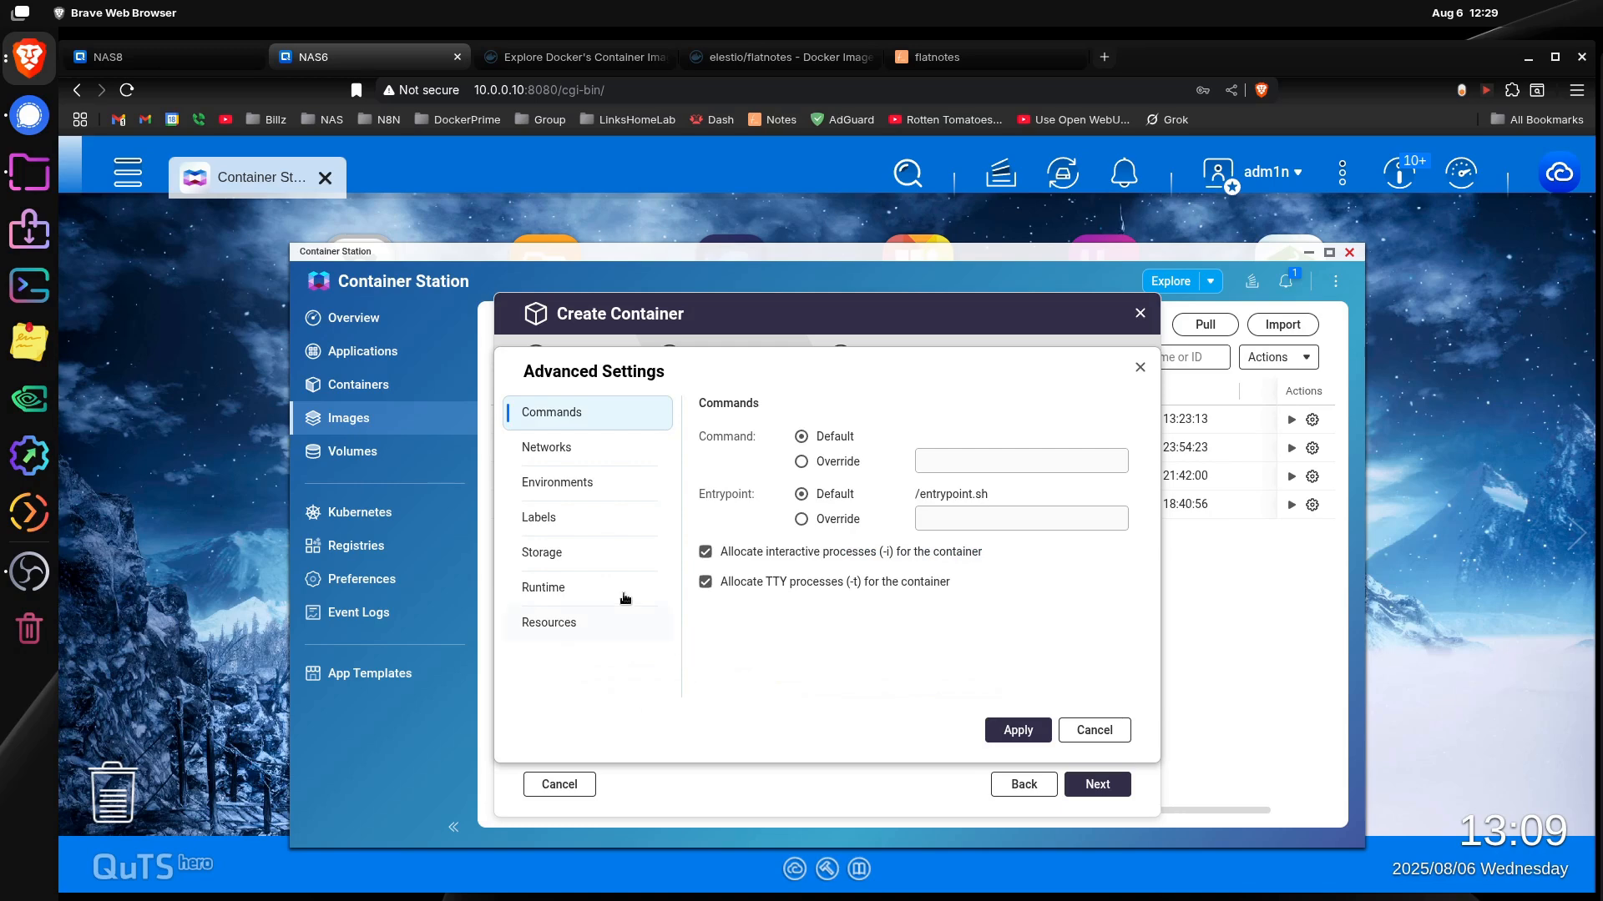
left_click(567, 436)
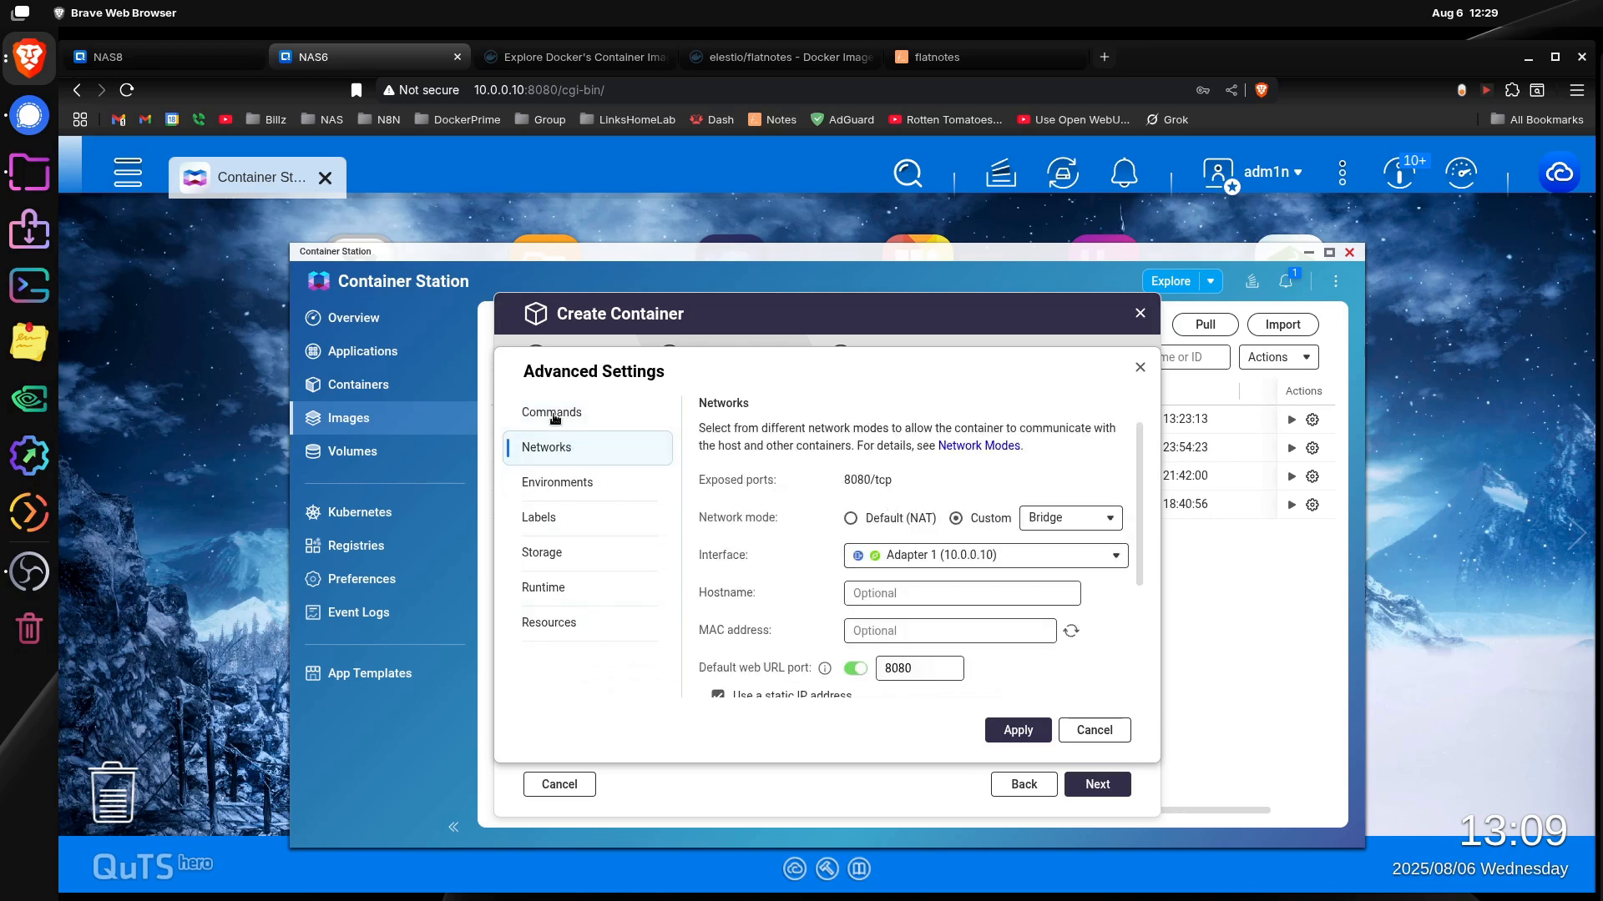
left_click(1020, 733)
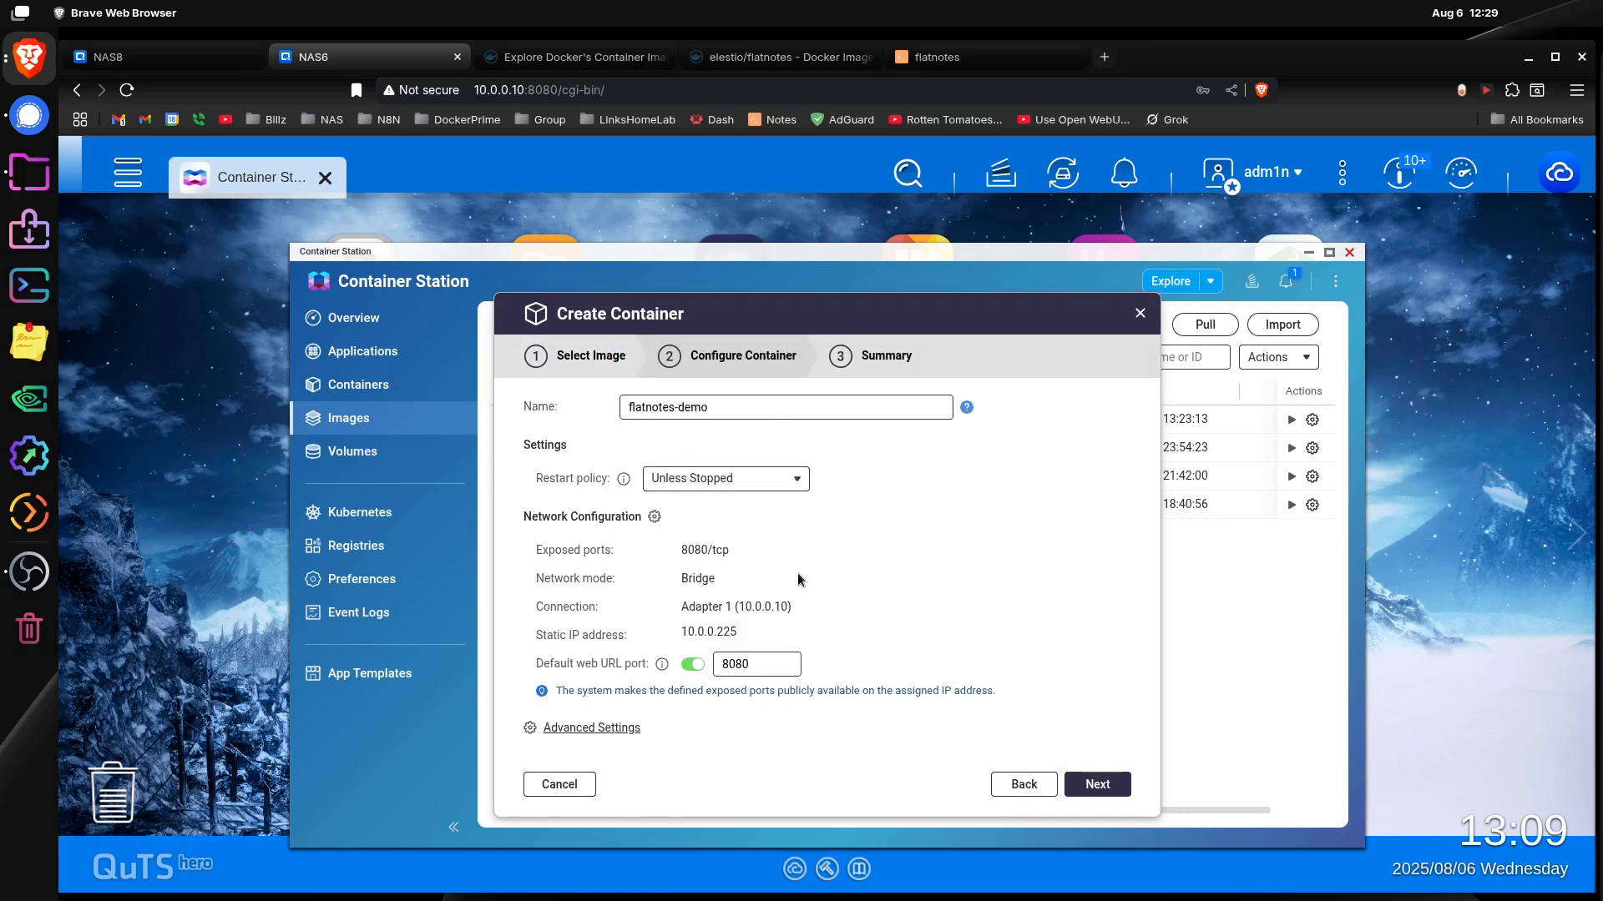
Step: Review the network and environment sections of the container creation summary
left_click(1102, 785)
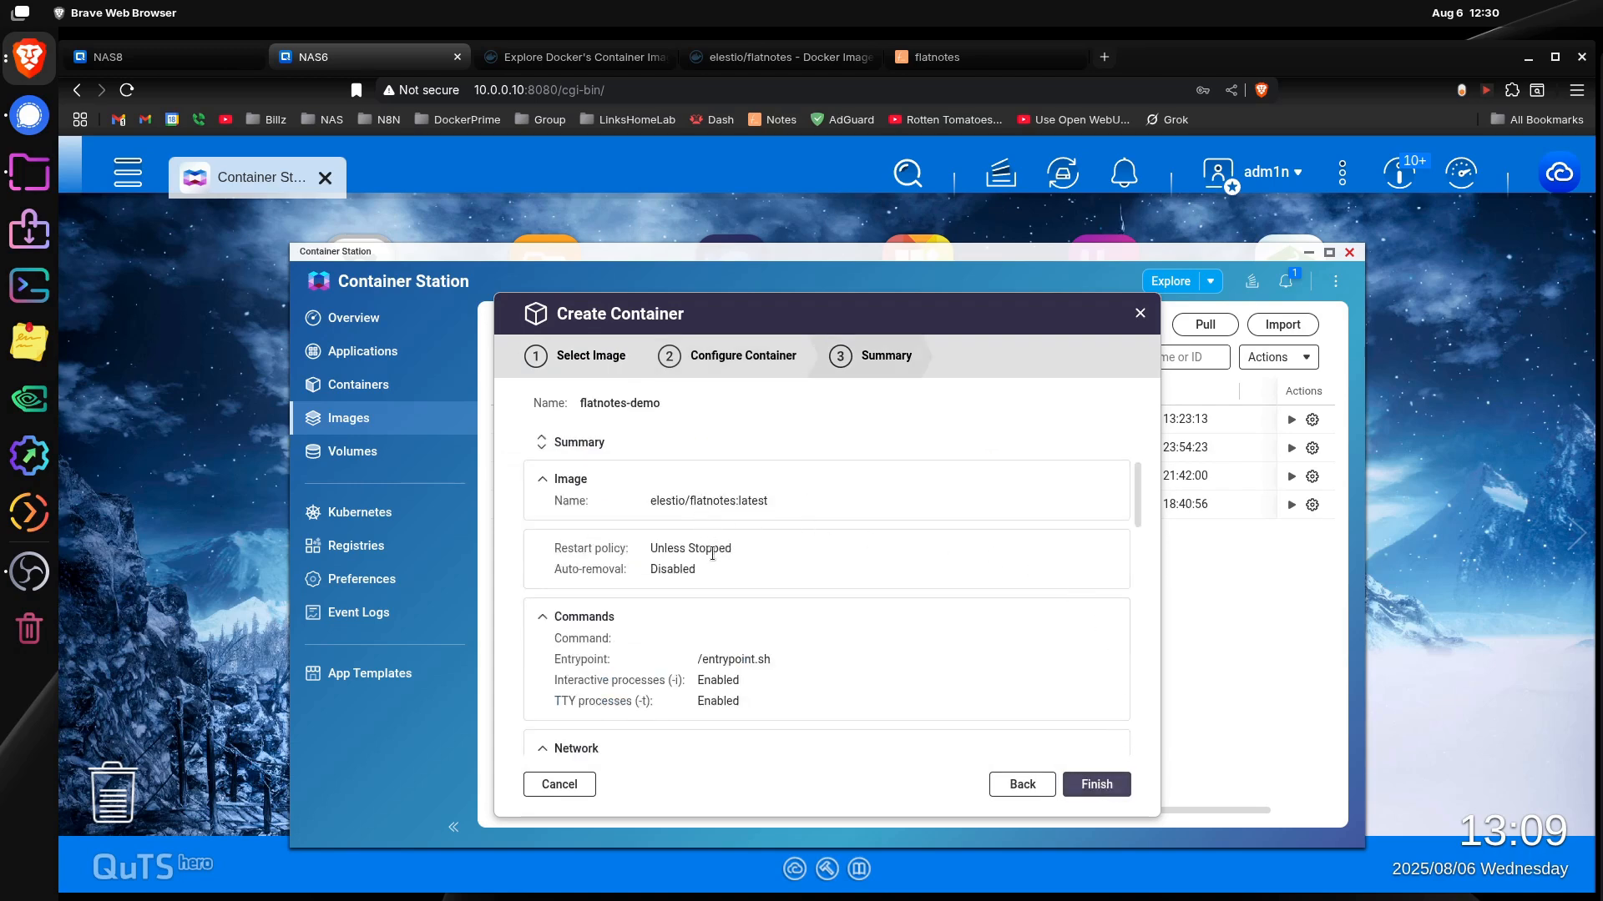
scroll(837, 668, "down", 2)
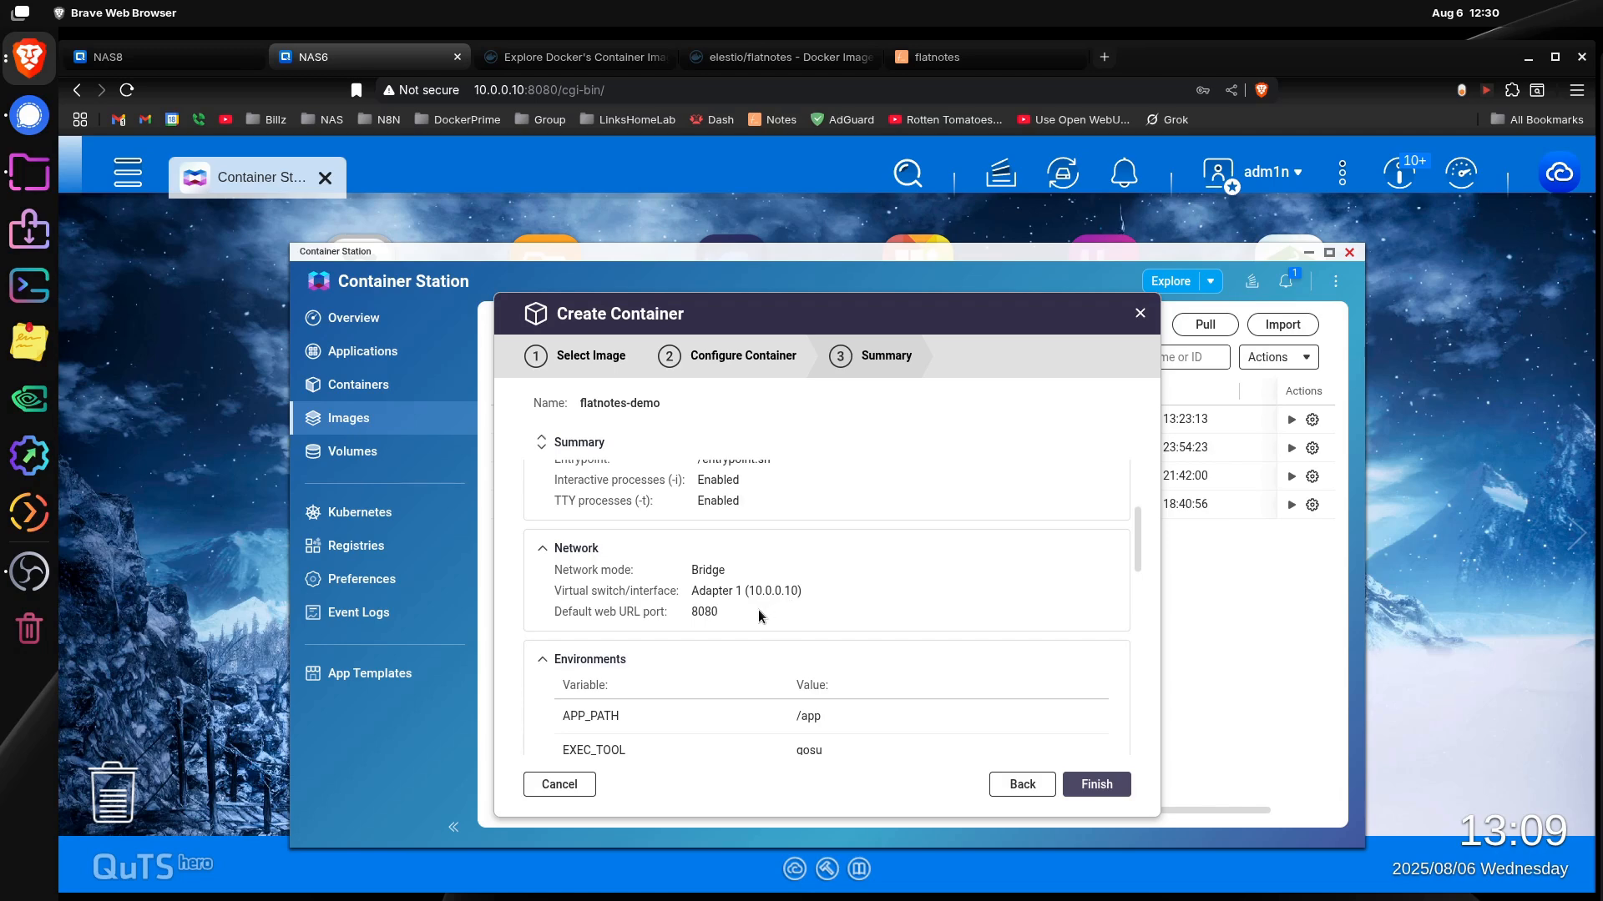
scroll(758, 611, "down", 1)
scroll(618, 538, "up", 1)
left_click(543, 549)
left_click(544, 550)
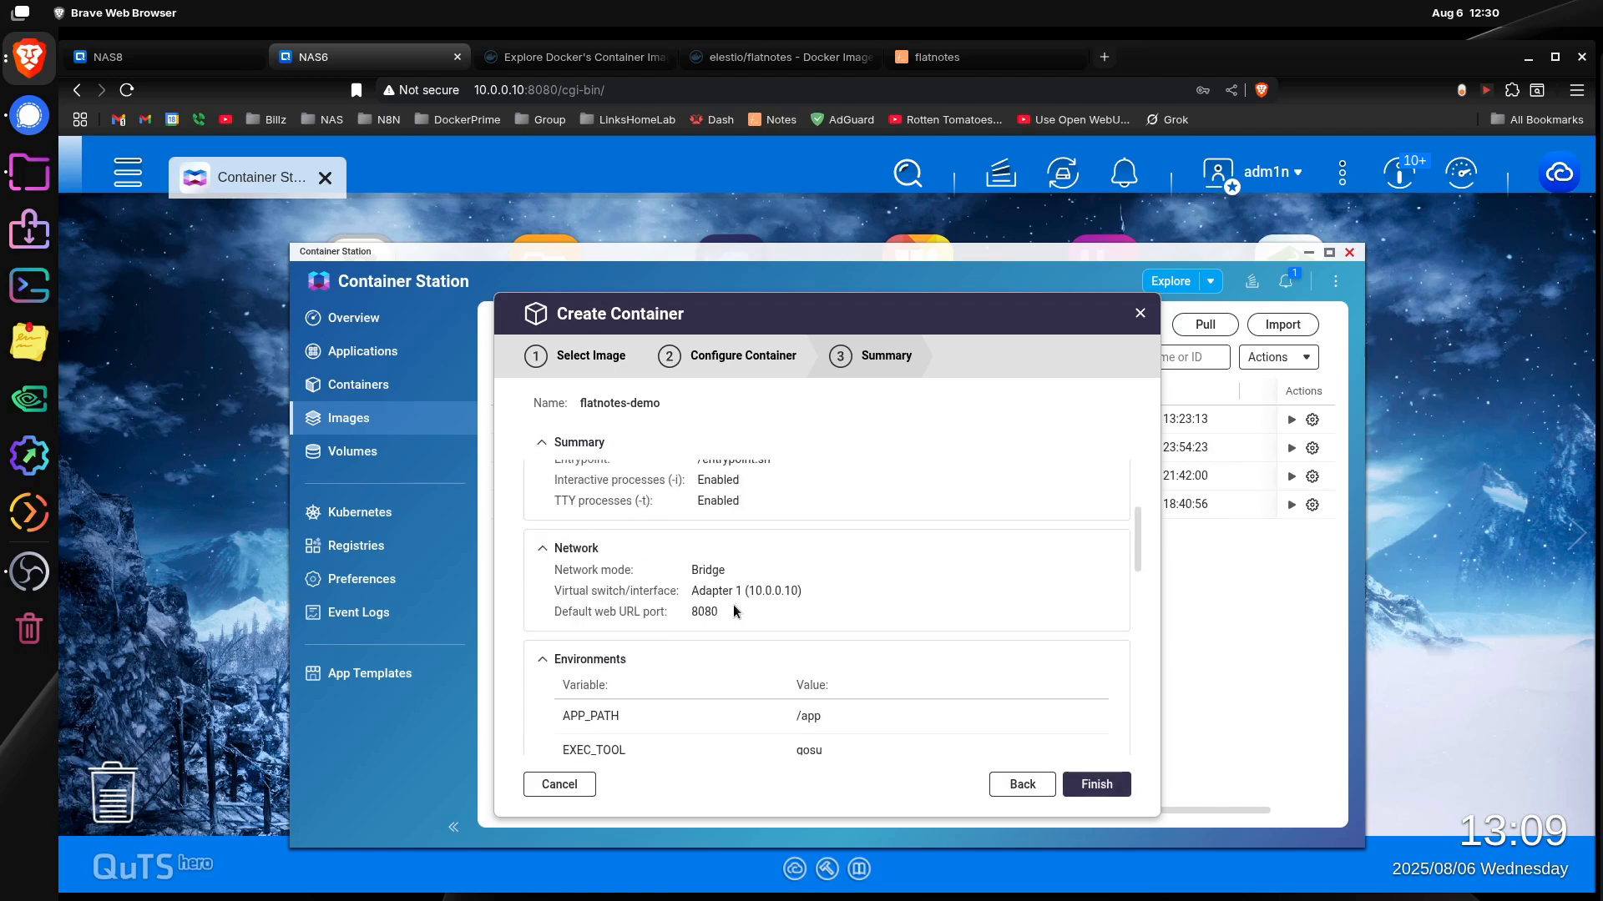
scroll(879, 710, "down", 3)
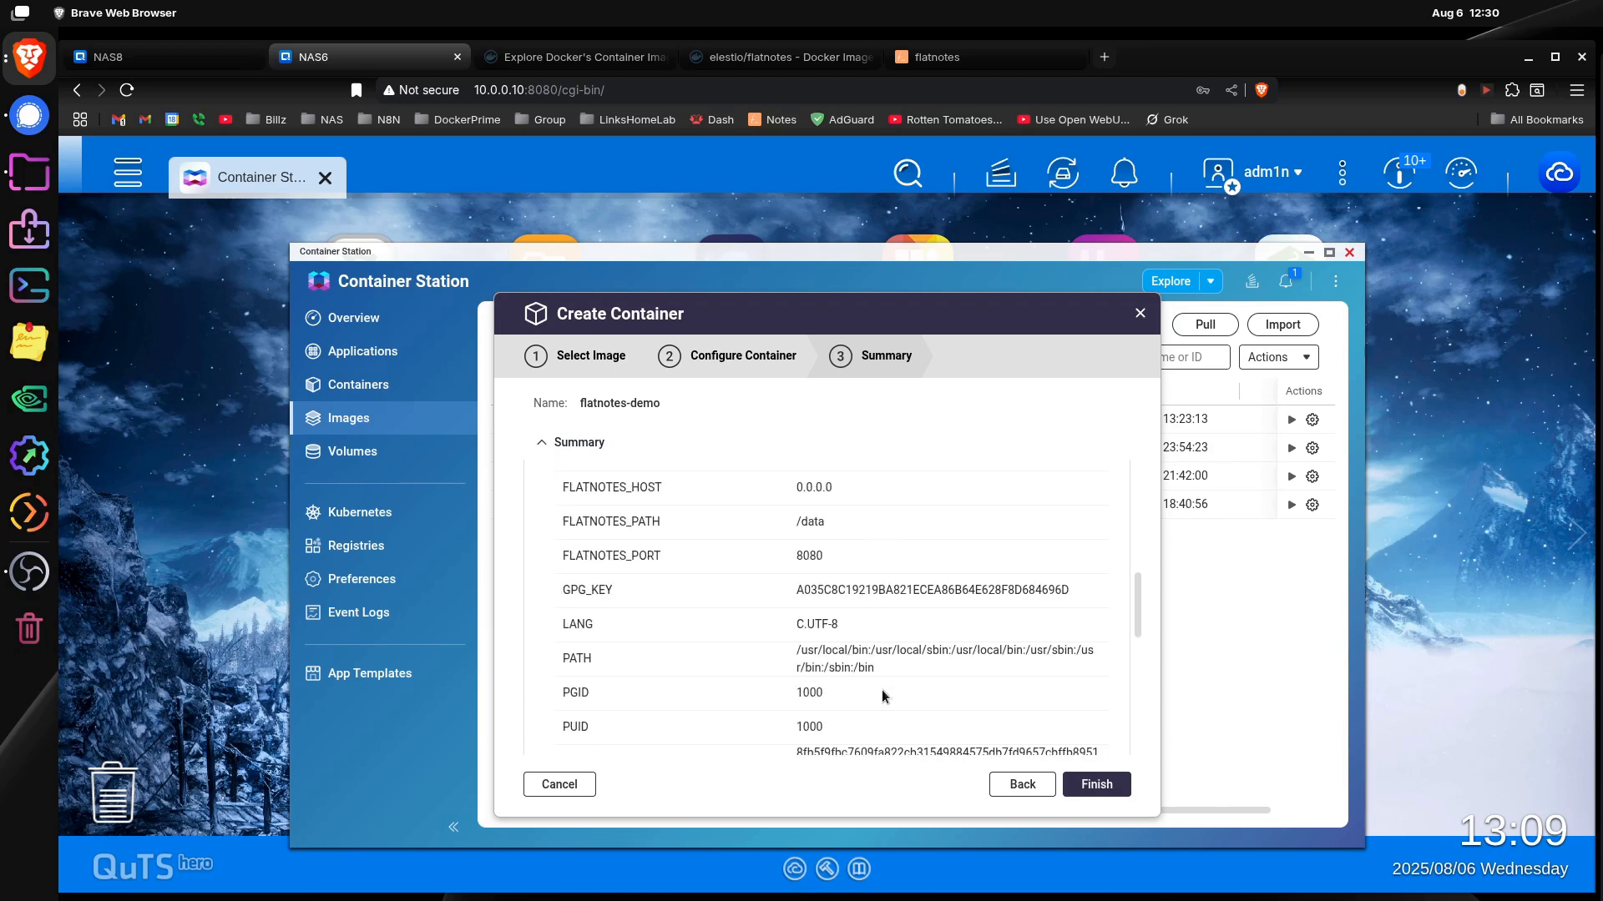
Step: Return to the container configuration and verify the static IP address in its advanced network settings
left_click(1035, 790)
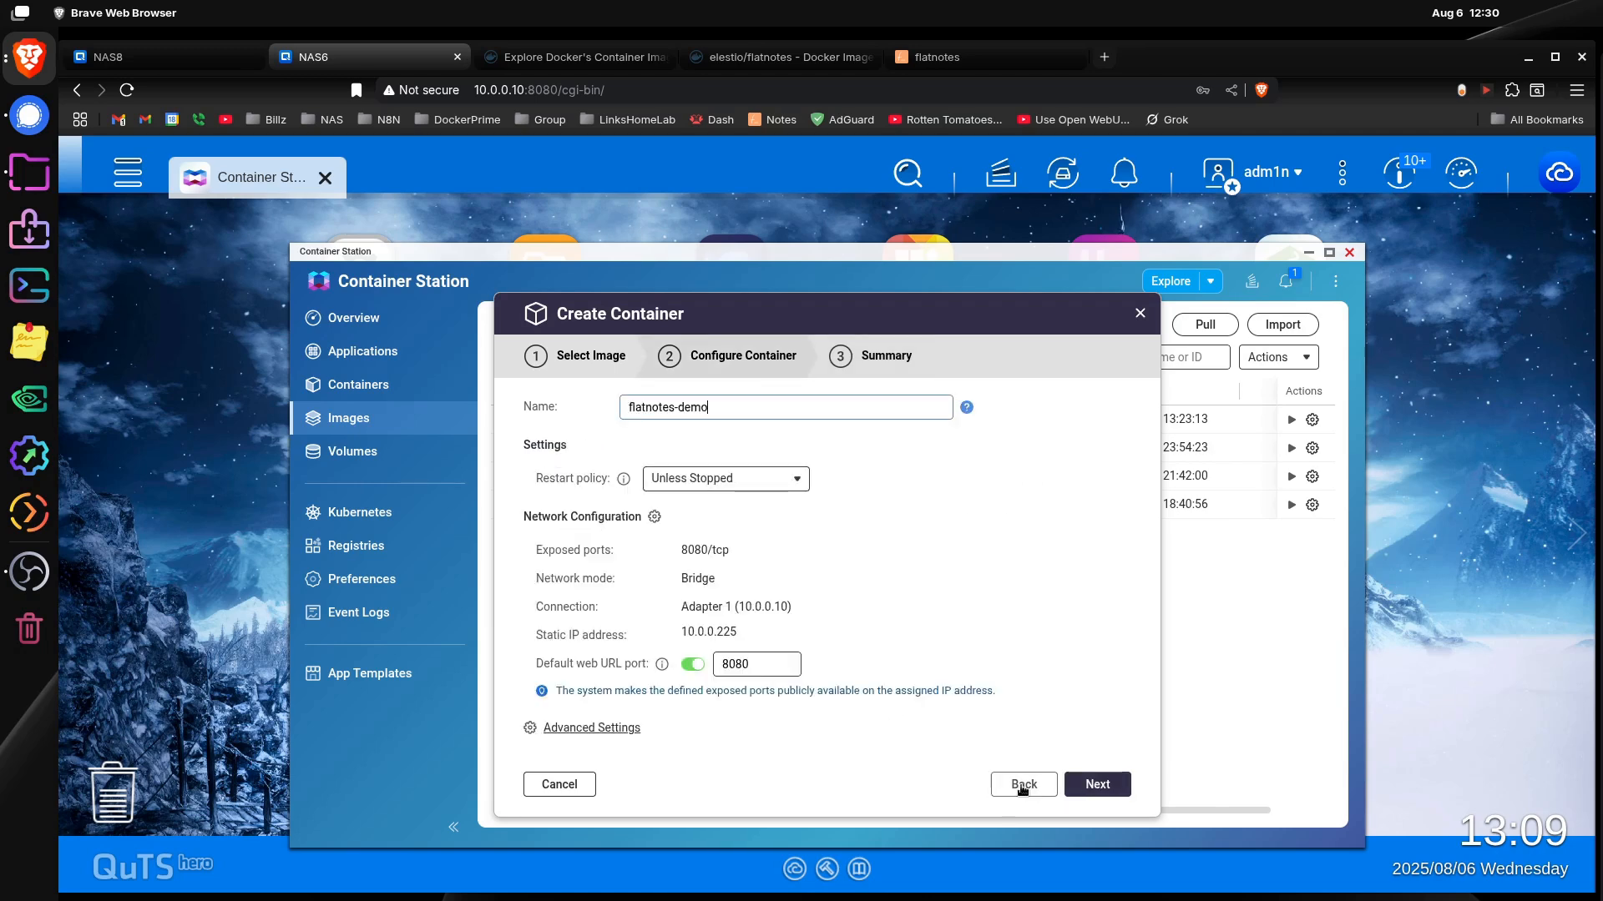
left_click(614, 725)
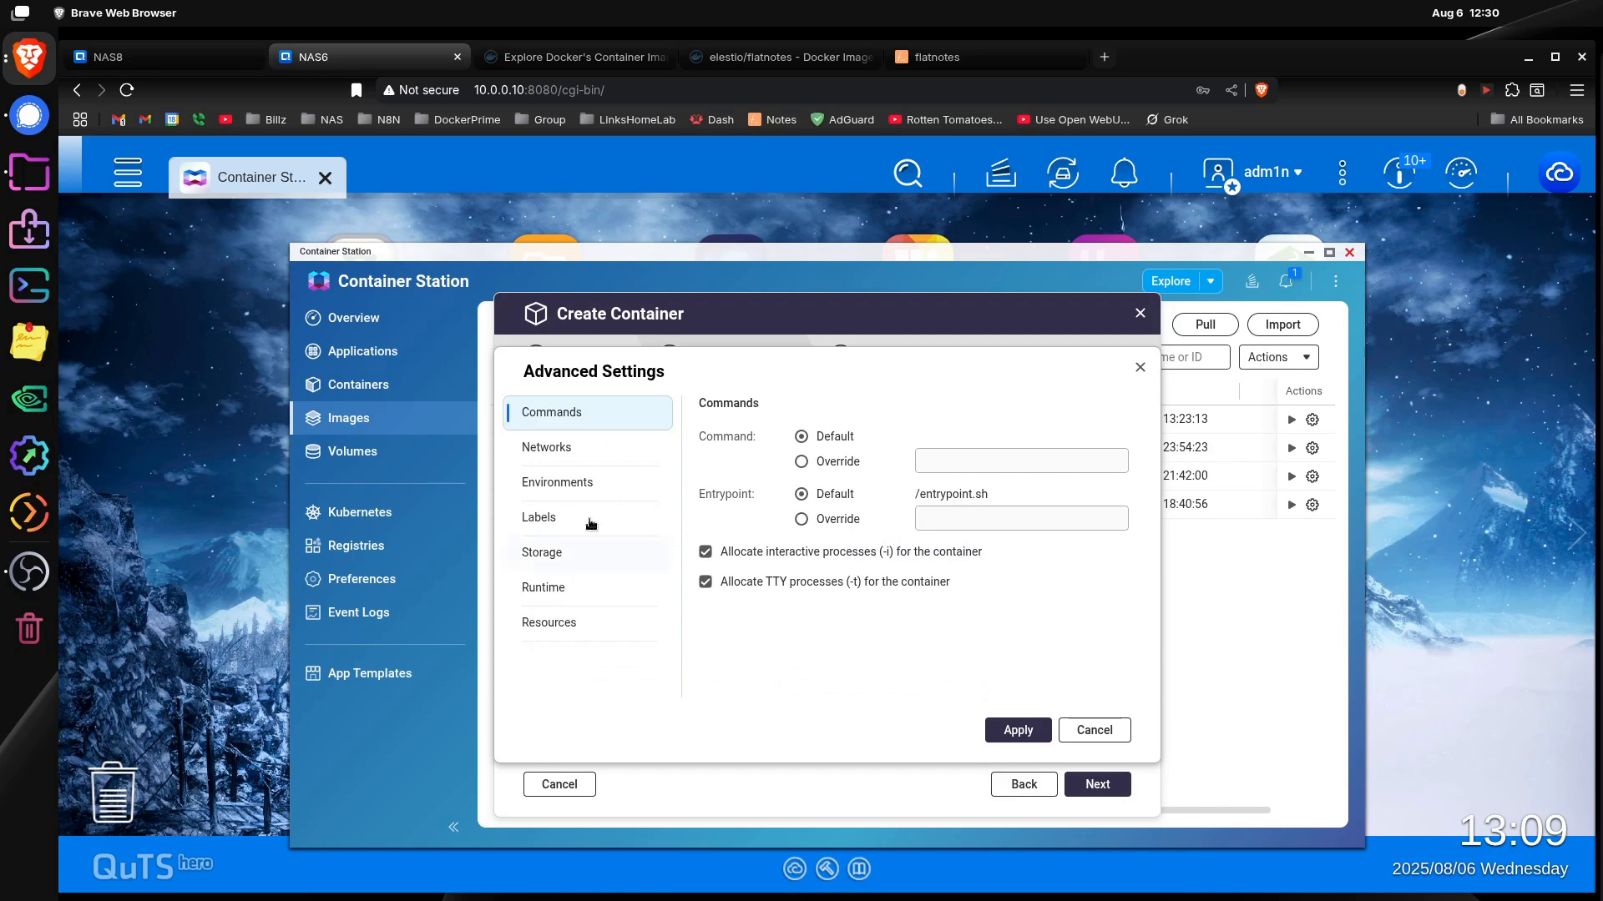
left_click(579, 451)
scroll(1064, 623, "down", 2)
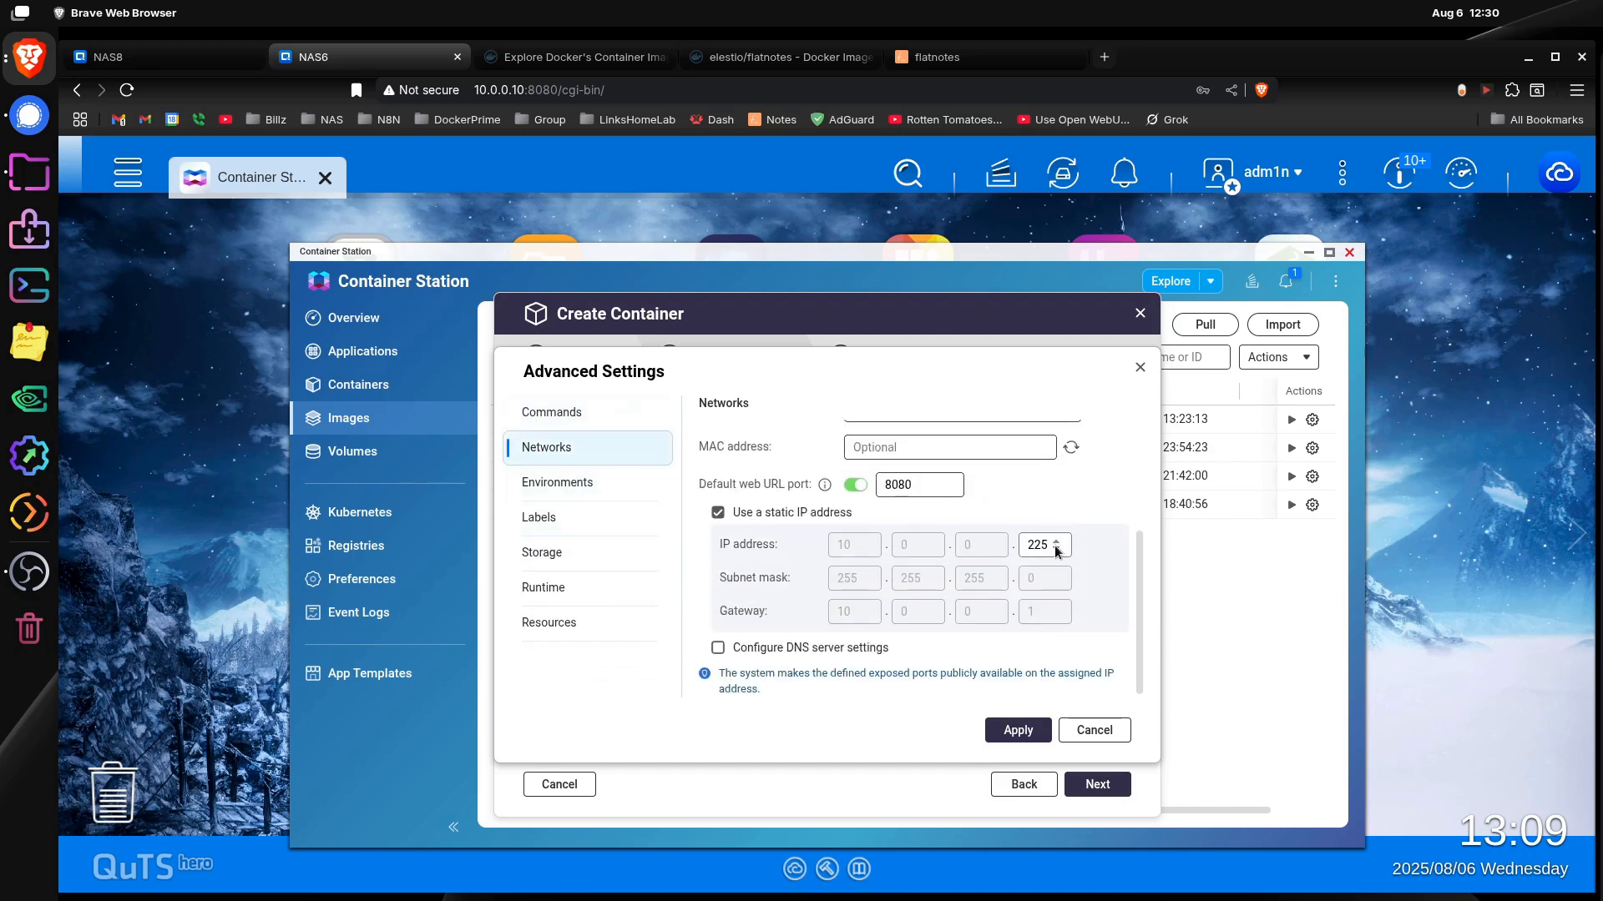
left_click(1037, 732)
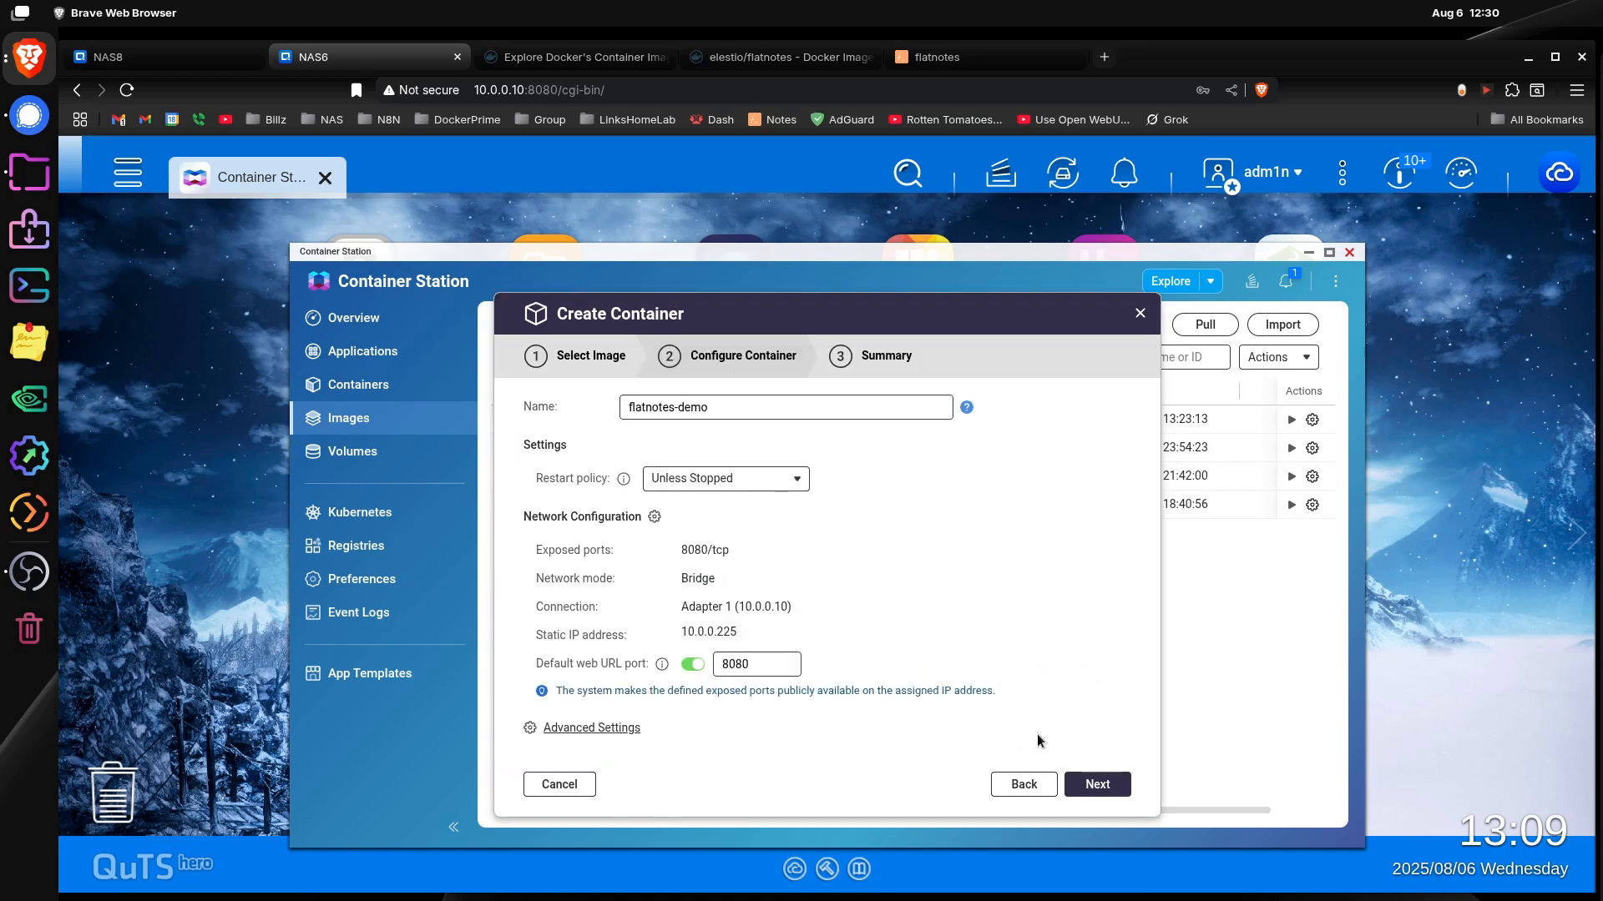
Step: Finish creating the flatnotes-demo container and show the list of containers
left_click(1094, 785)
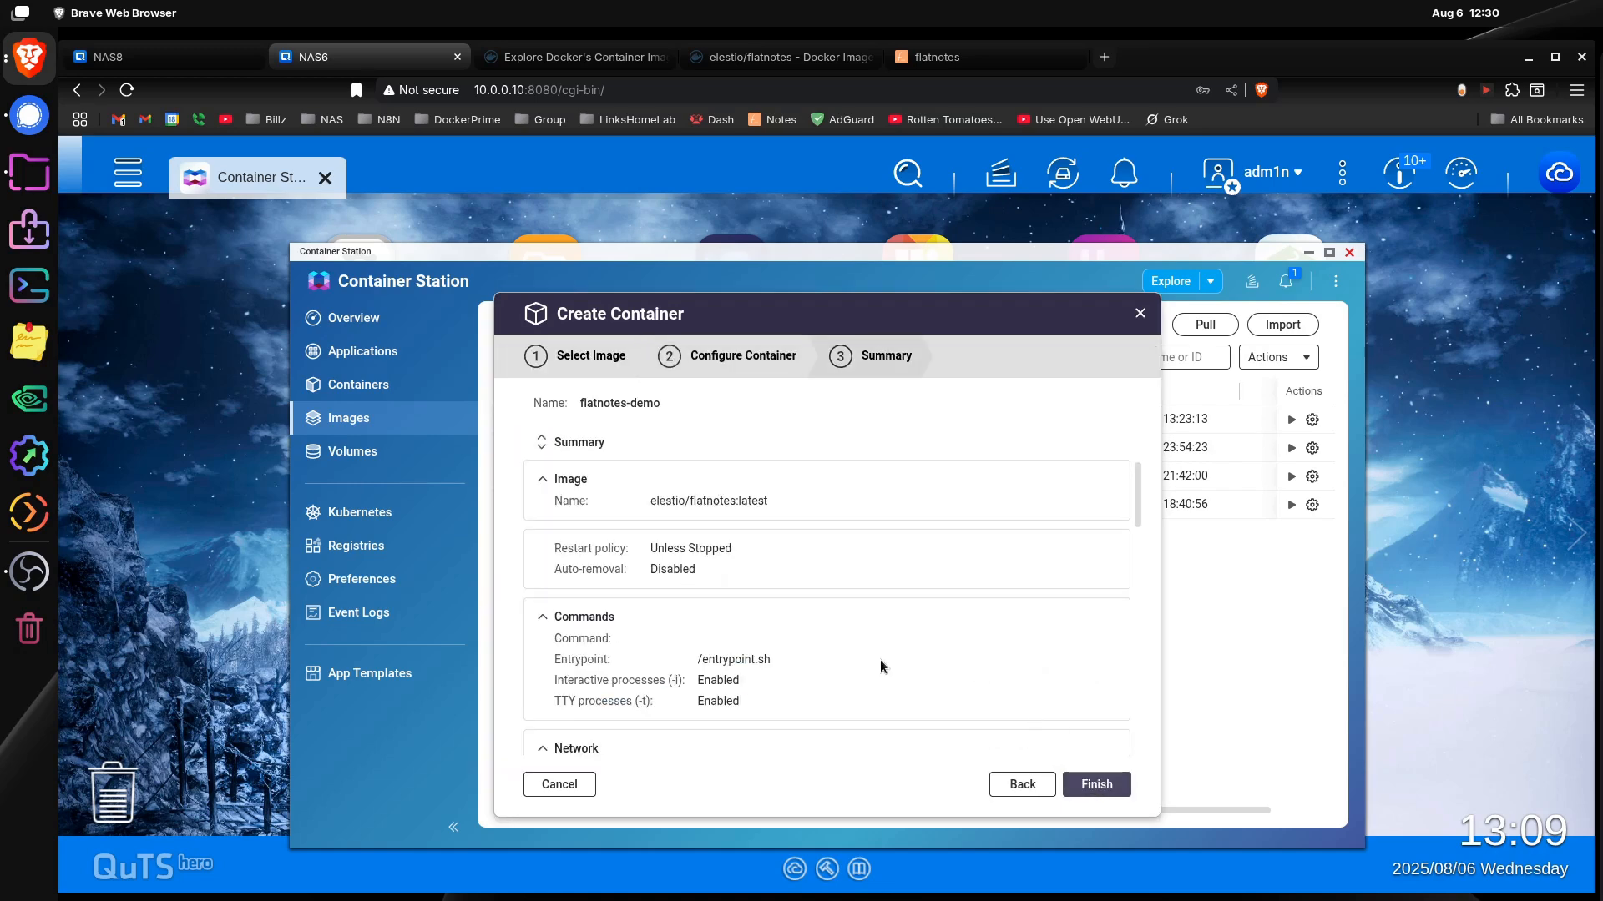
left_click(1097, 783)
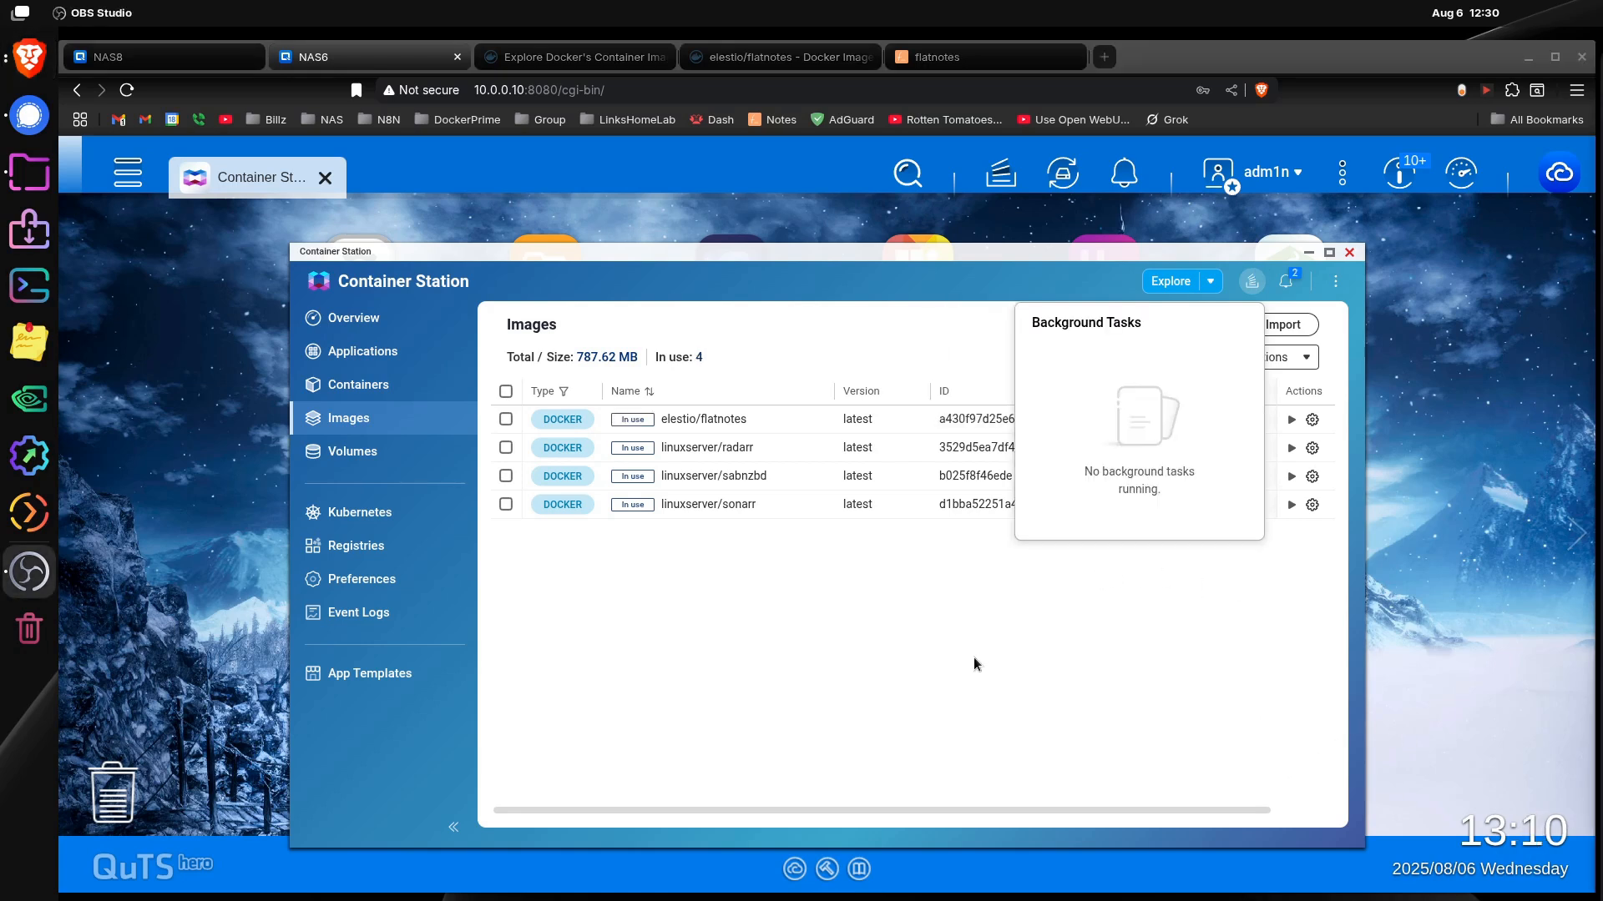
left_click(974, 664)
left_click(358, 384)
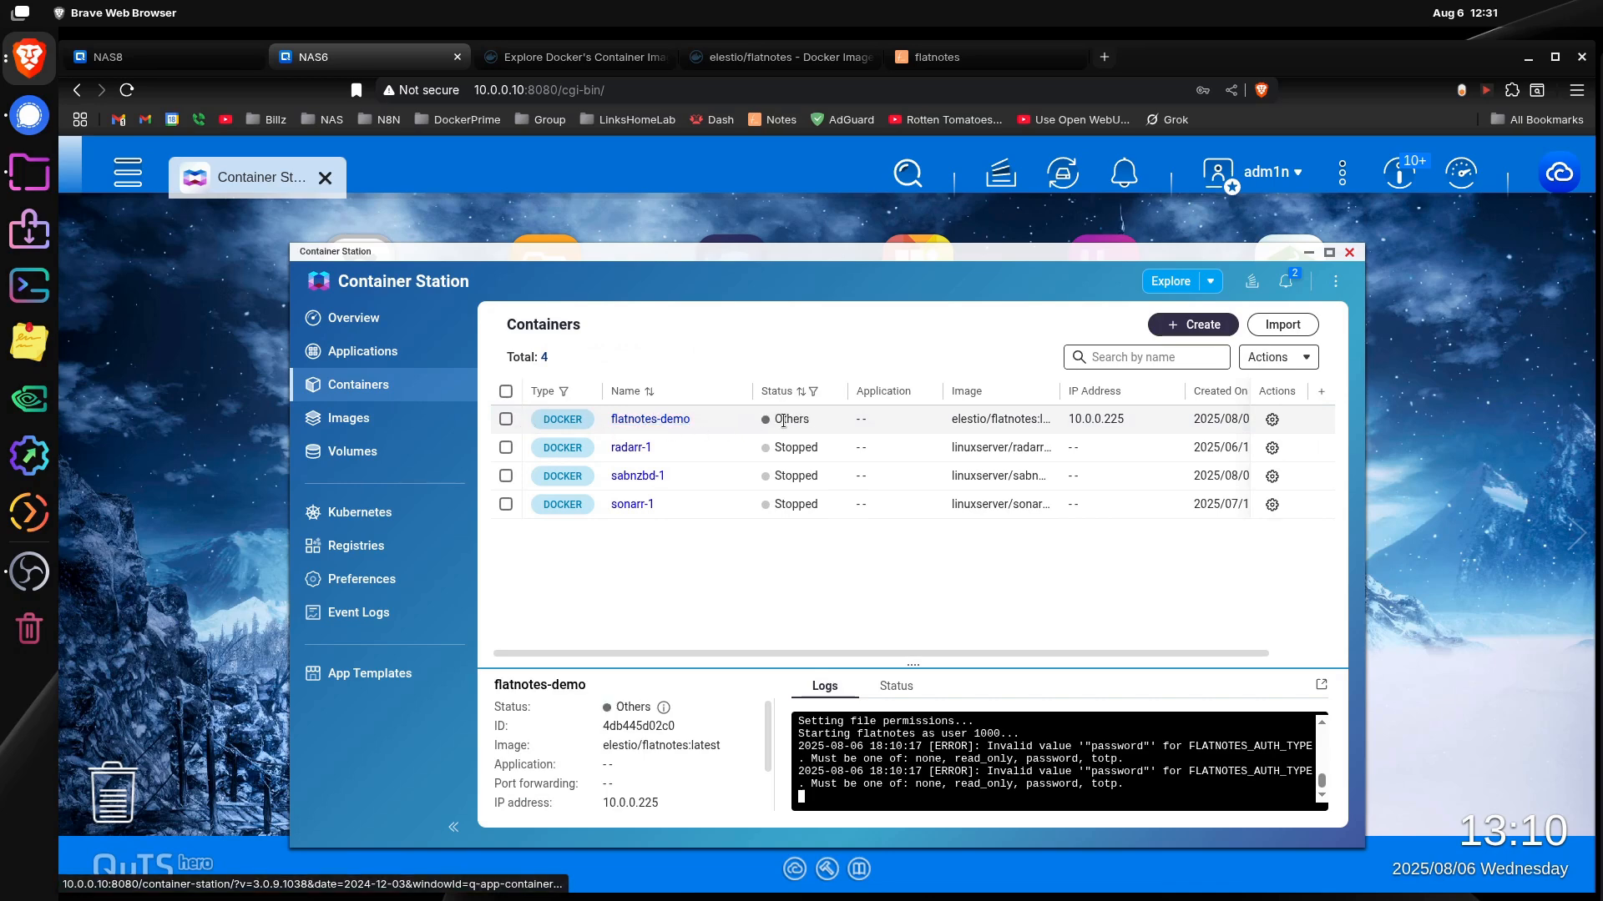
Step: Open the flatnotes-demo container and examine its details and startup logs for errors
left_click(659, 420)
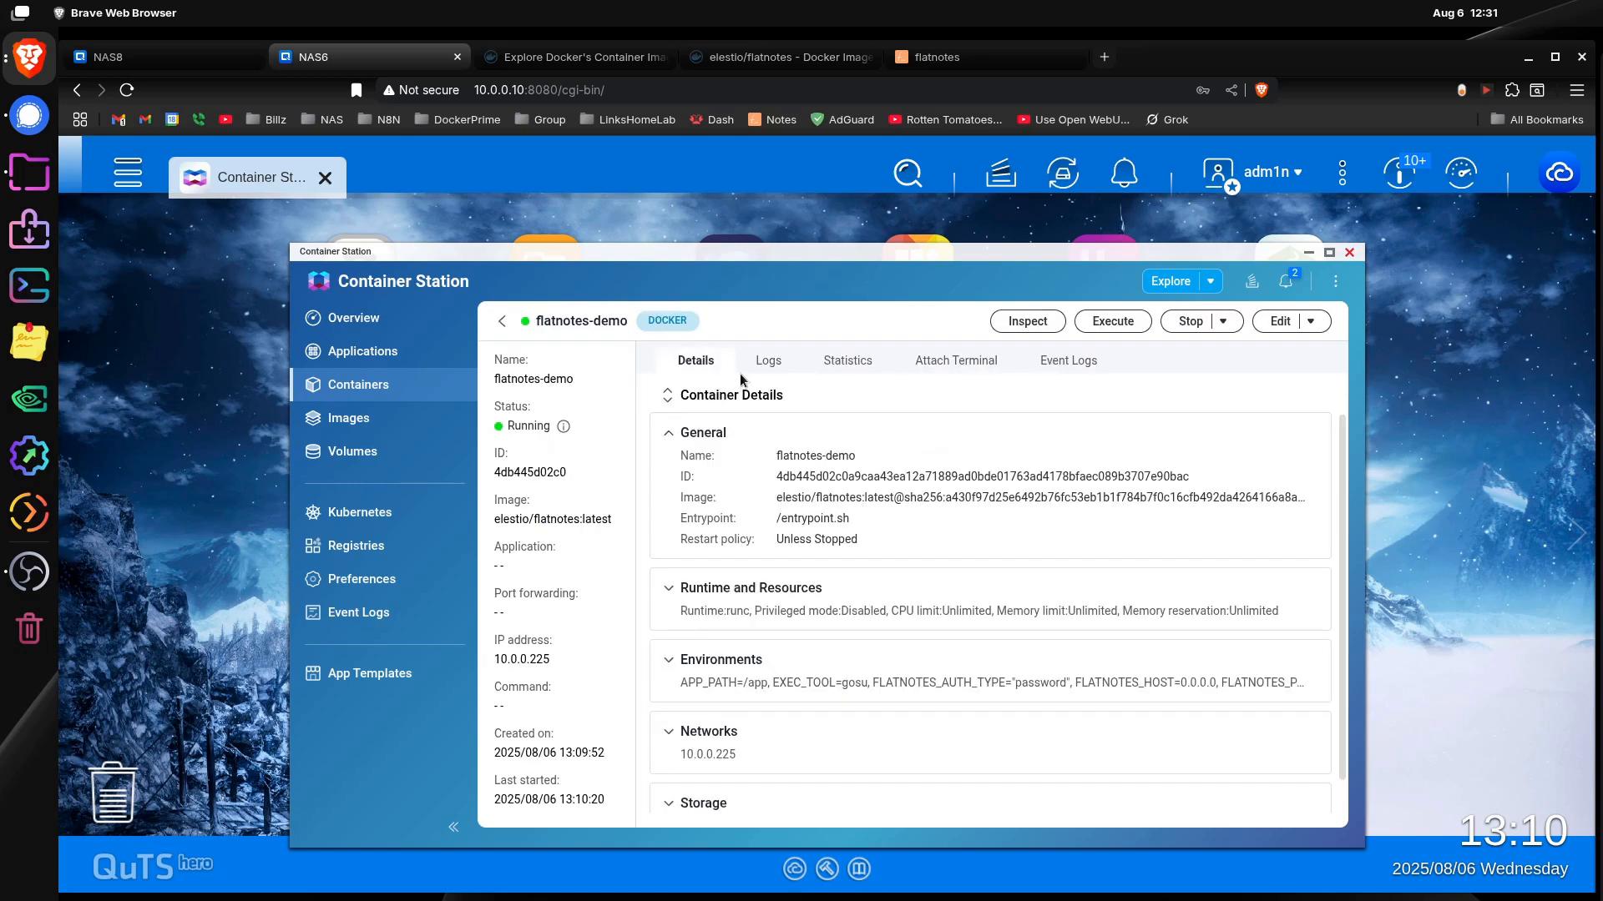
left_click(764, 361)
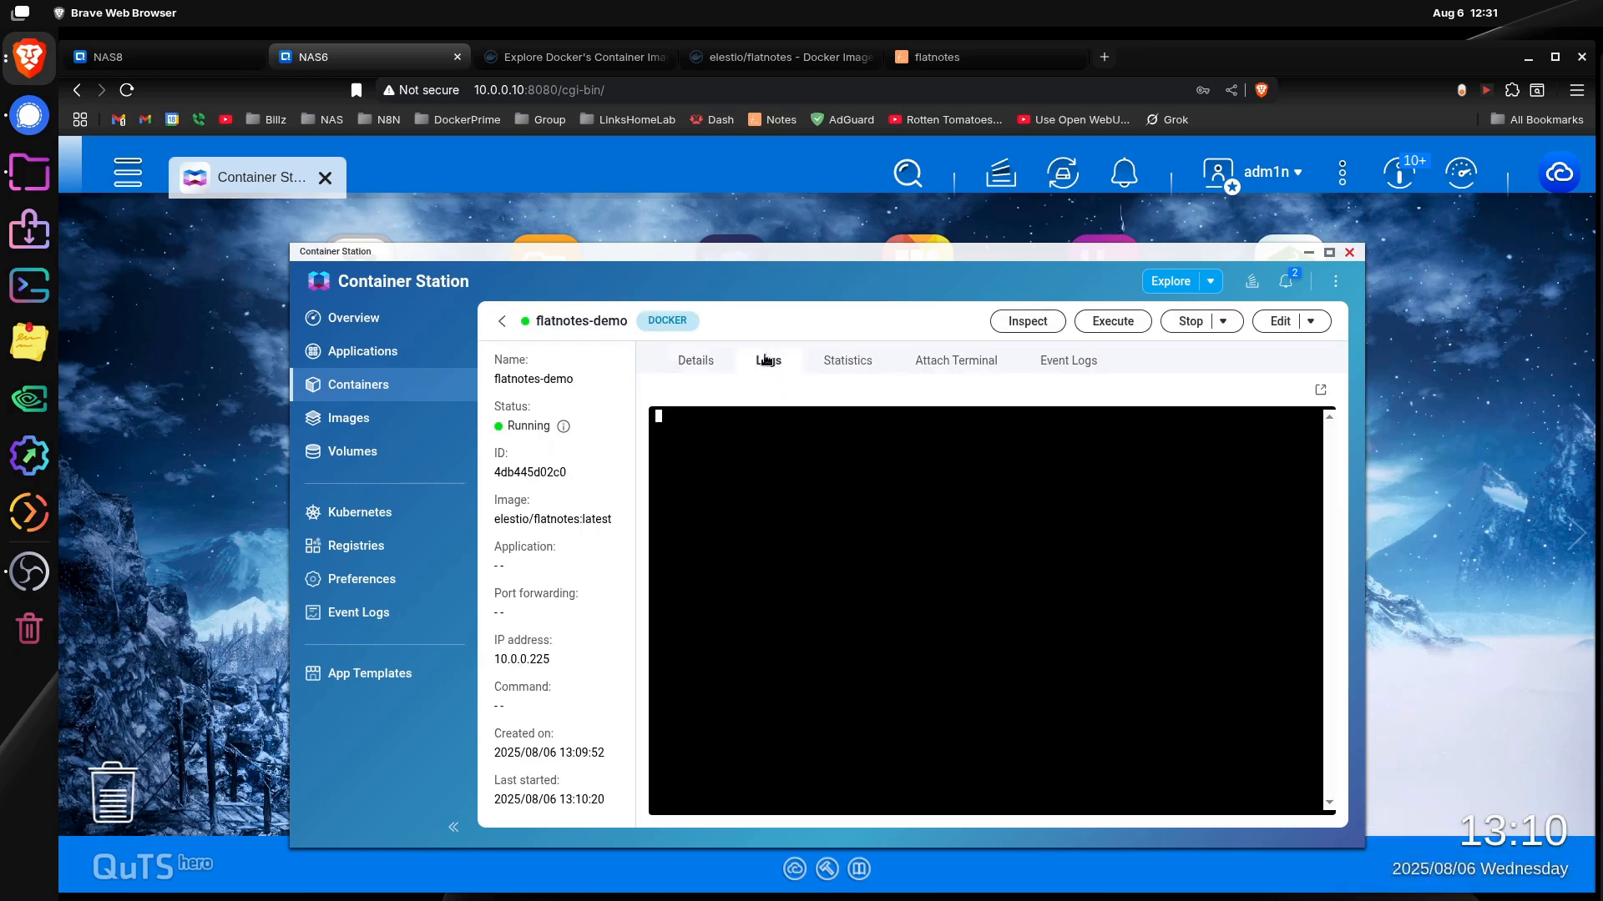
left_click(699, 359)
left_click(767, 362)
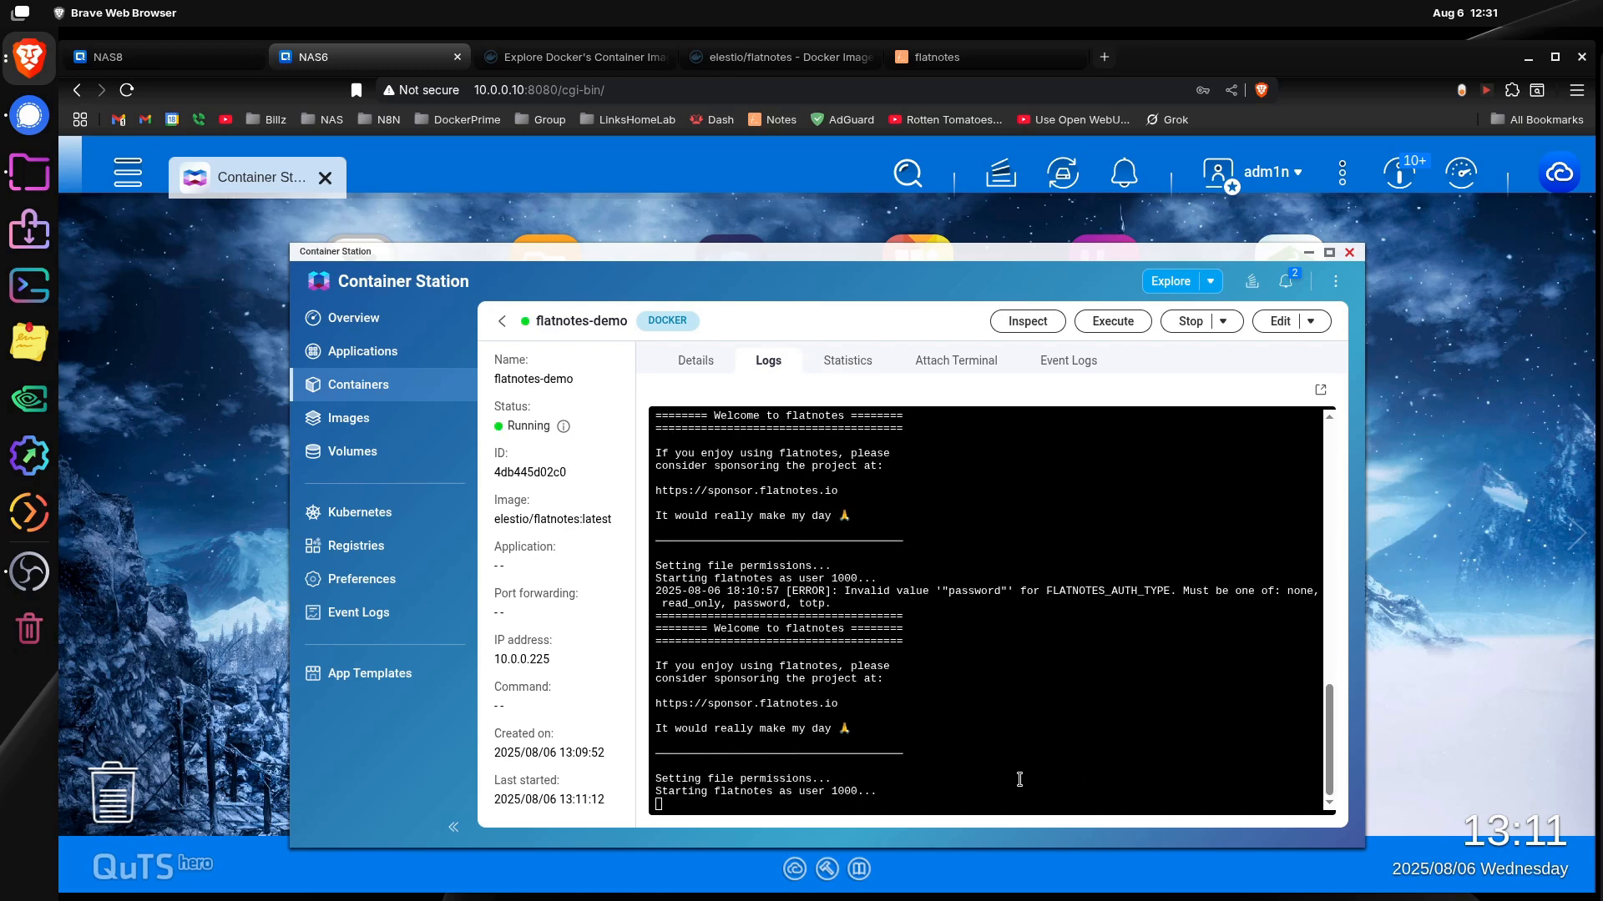
Step: Return to the container list and stop the flatnotes-demo container
left_click(502, 321)
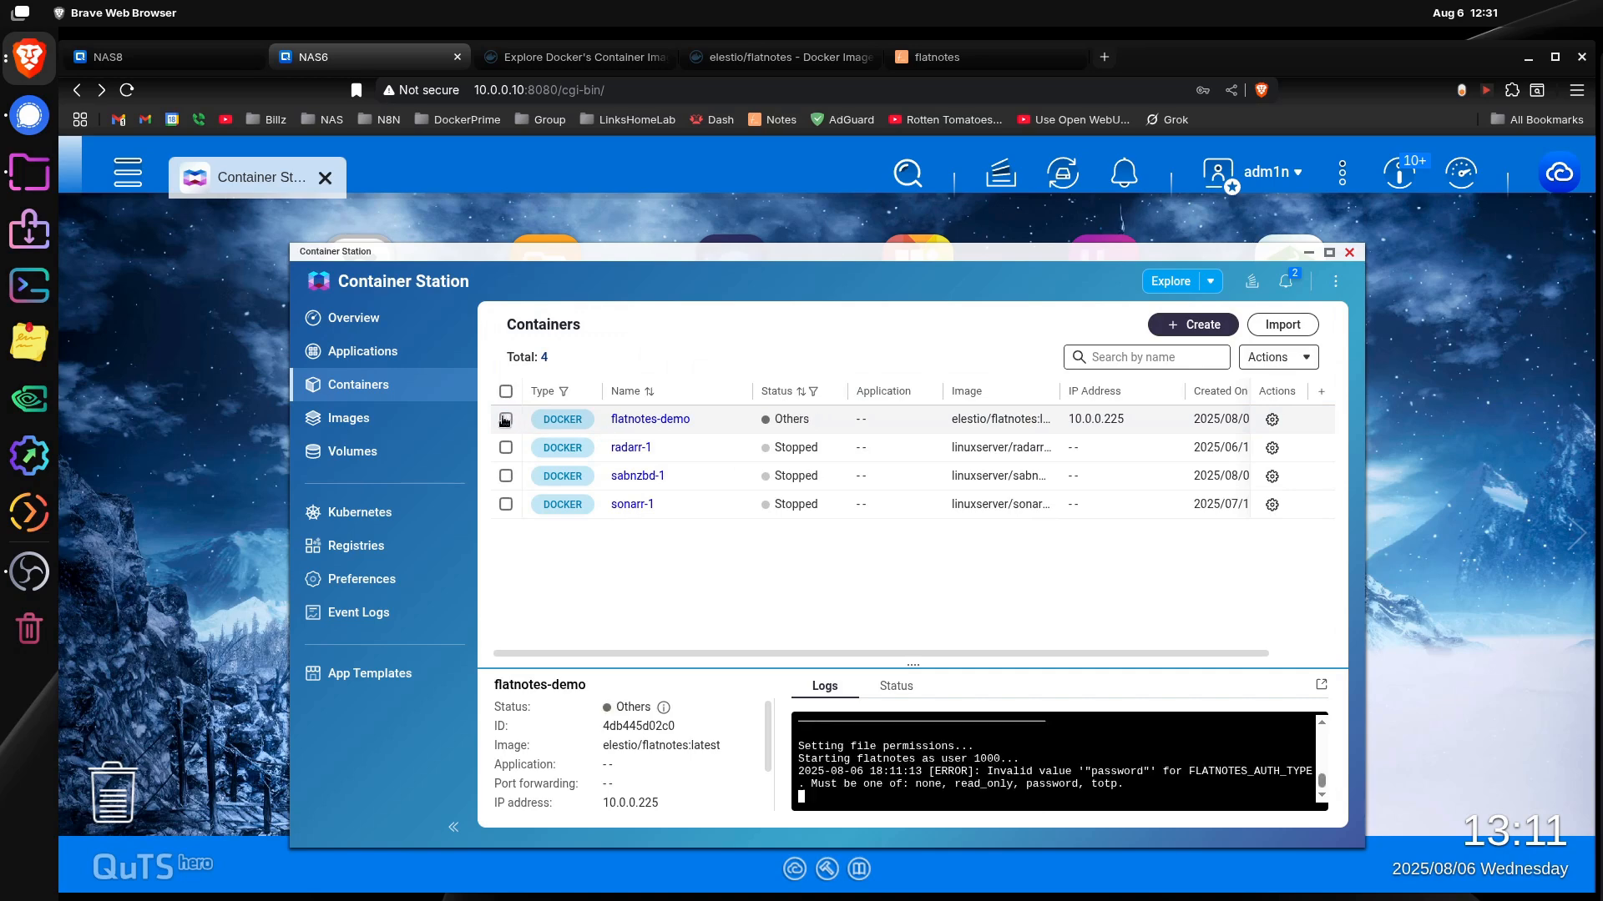
left_click(505, 420)
left_click(1272, 420)
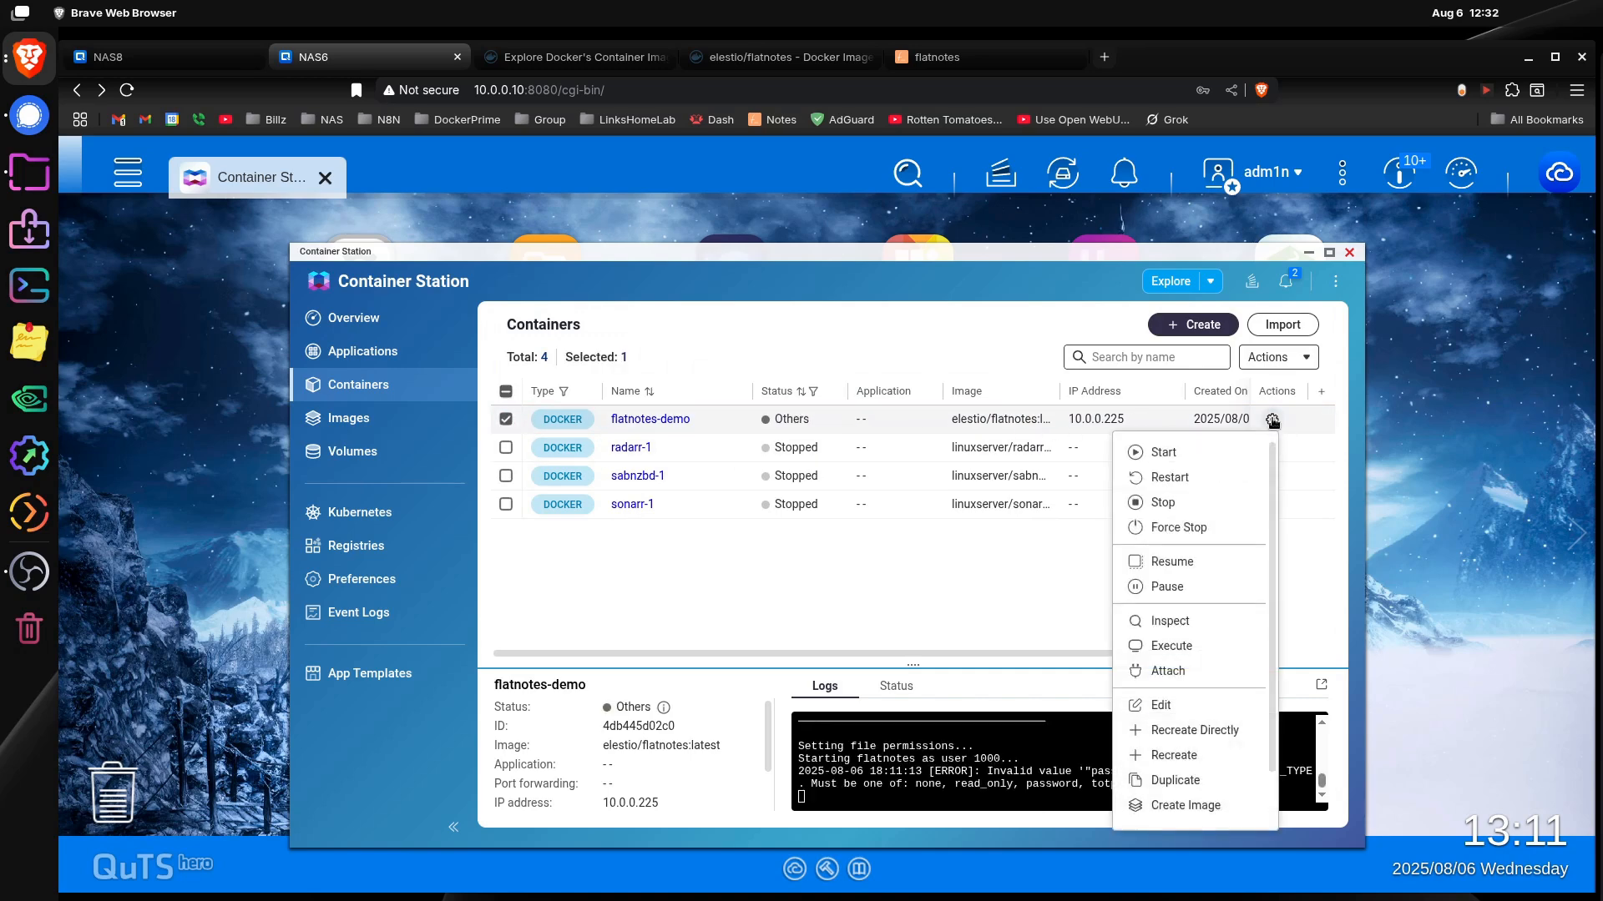
left_click(1186, 505)
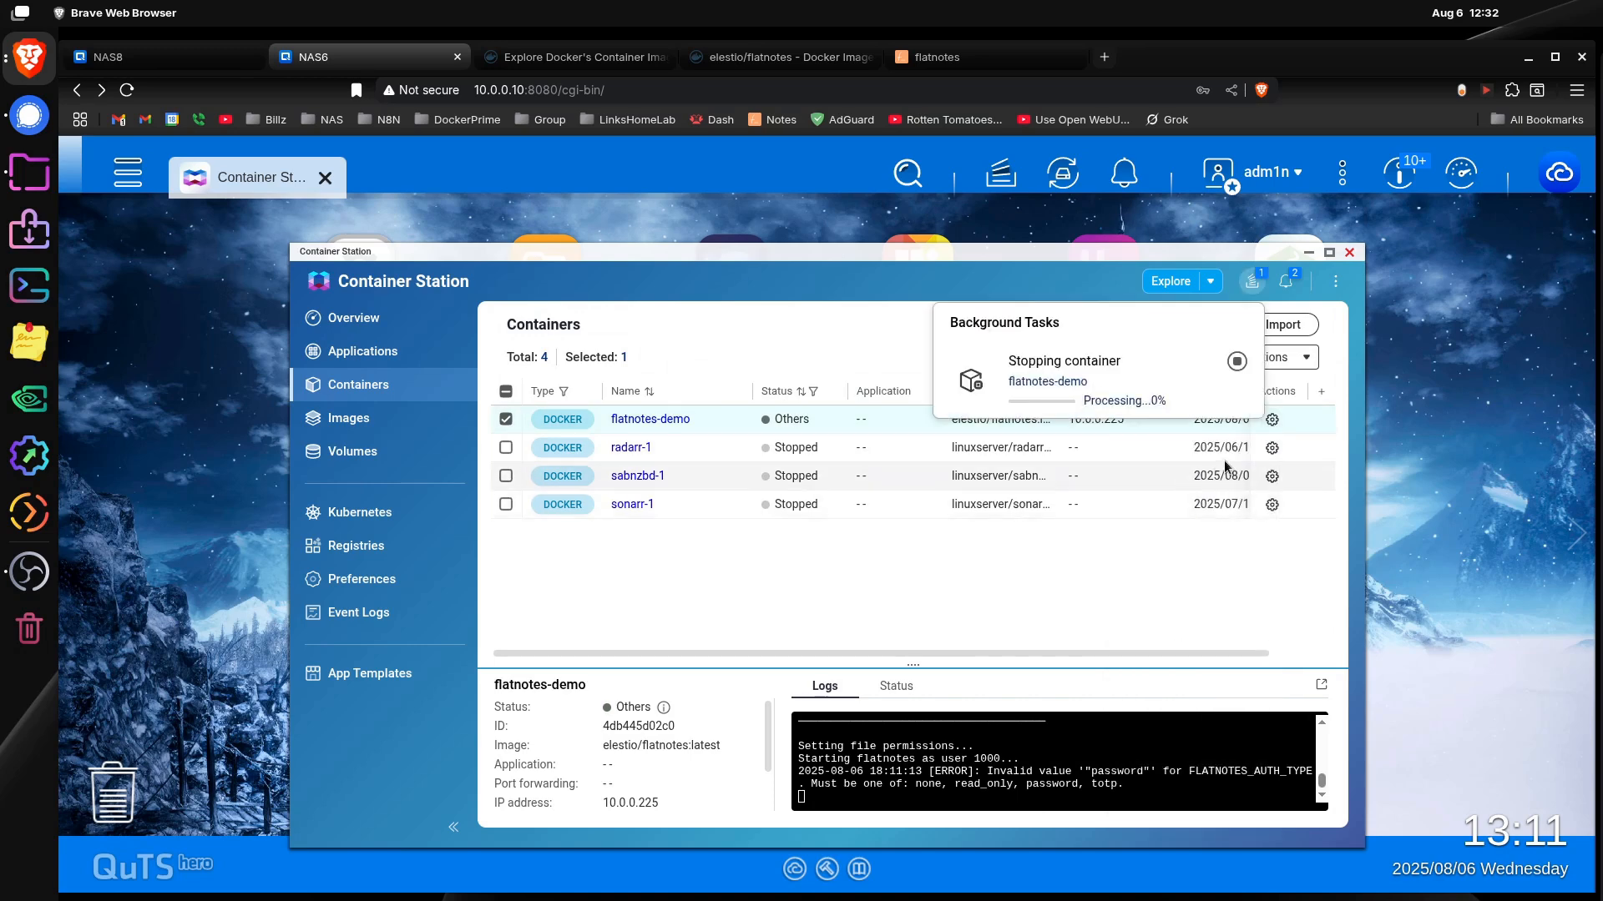
left_click(1053, 583)
Step: Start recreating the stopped flatnotes-demo container from its current image and open the environment variables in its advanced settings
left_click(654, 420)
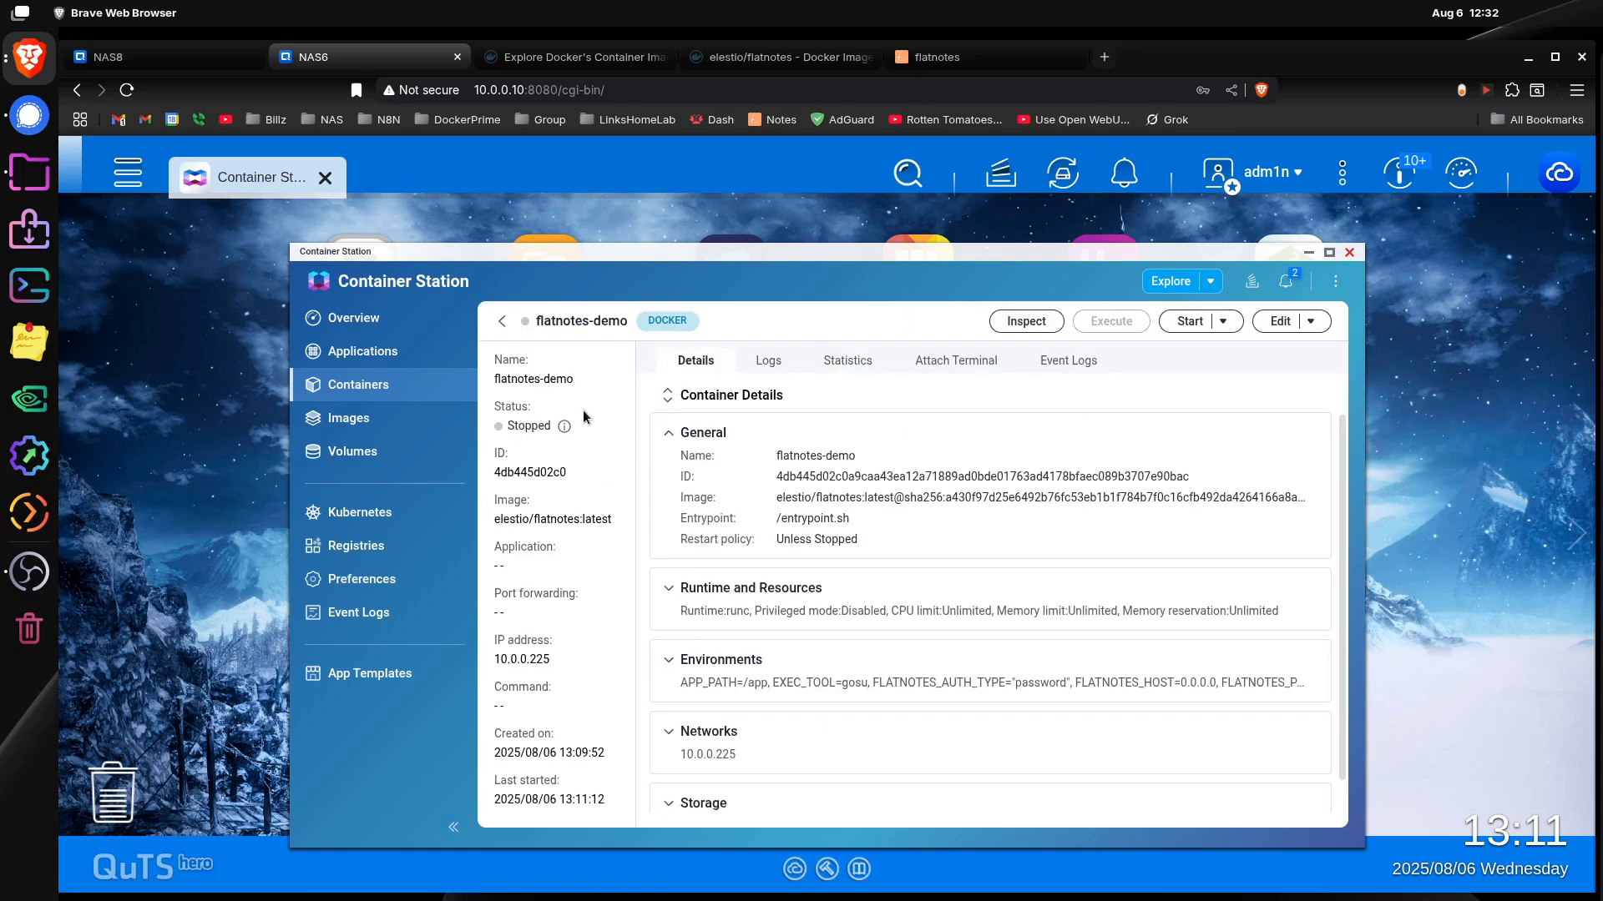
left_click(1310, 324)
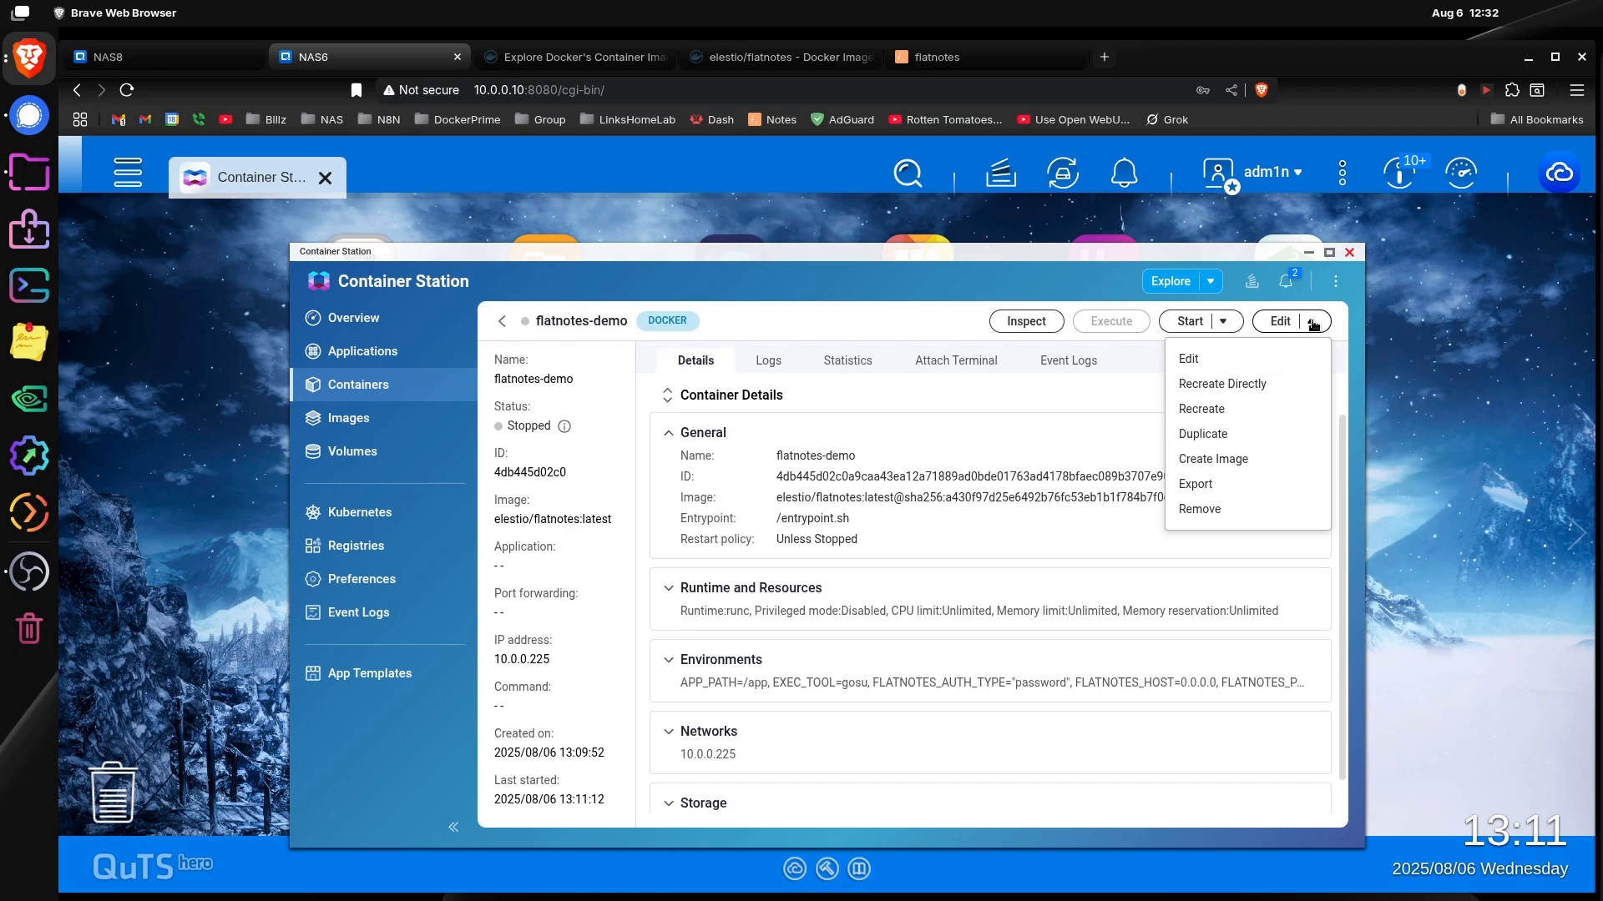
left_click(1242, 411)
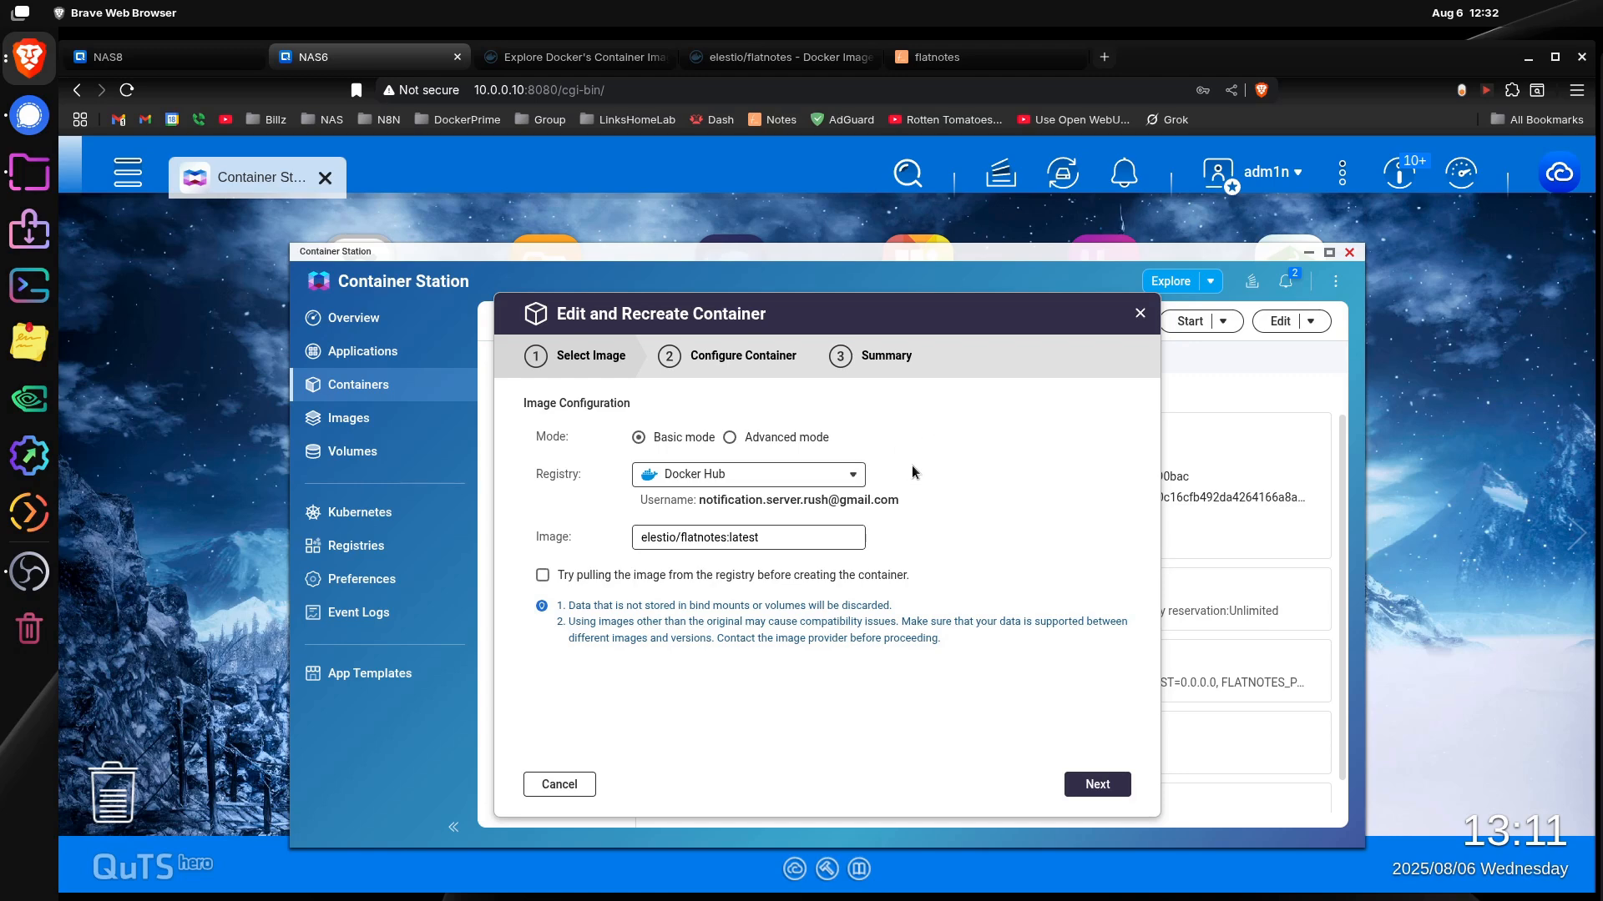
left_click(1094, 783)
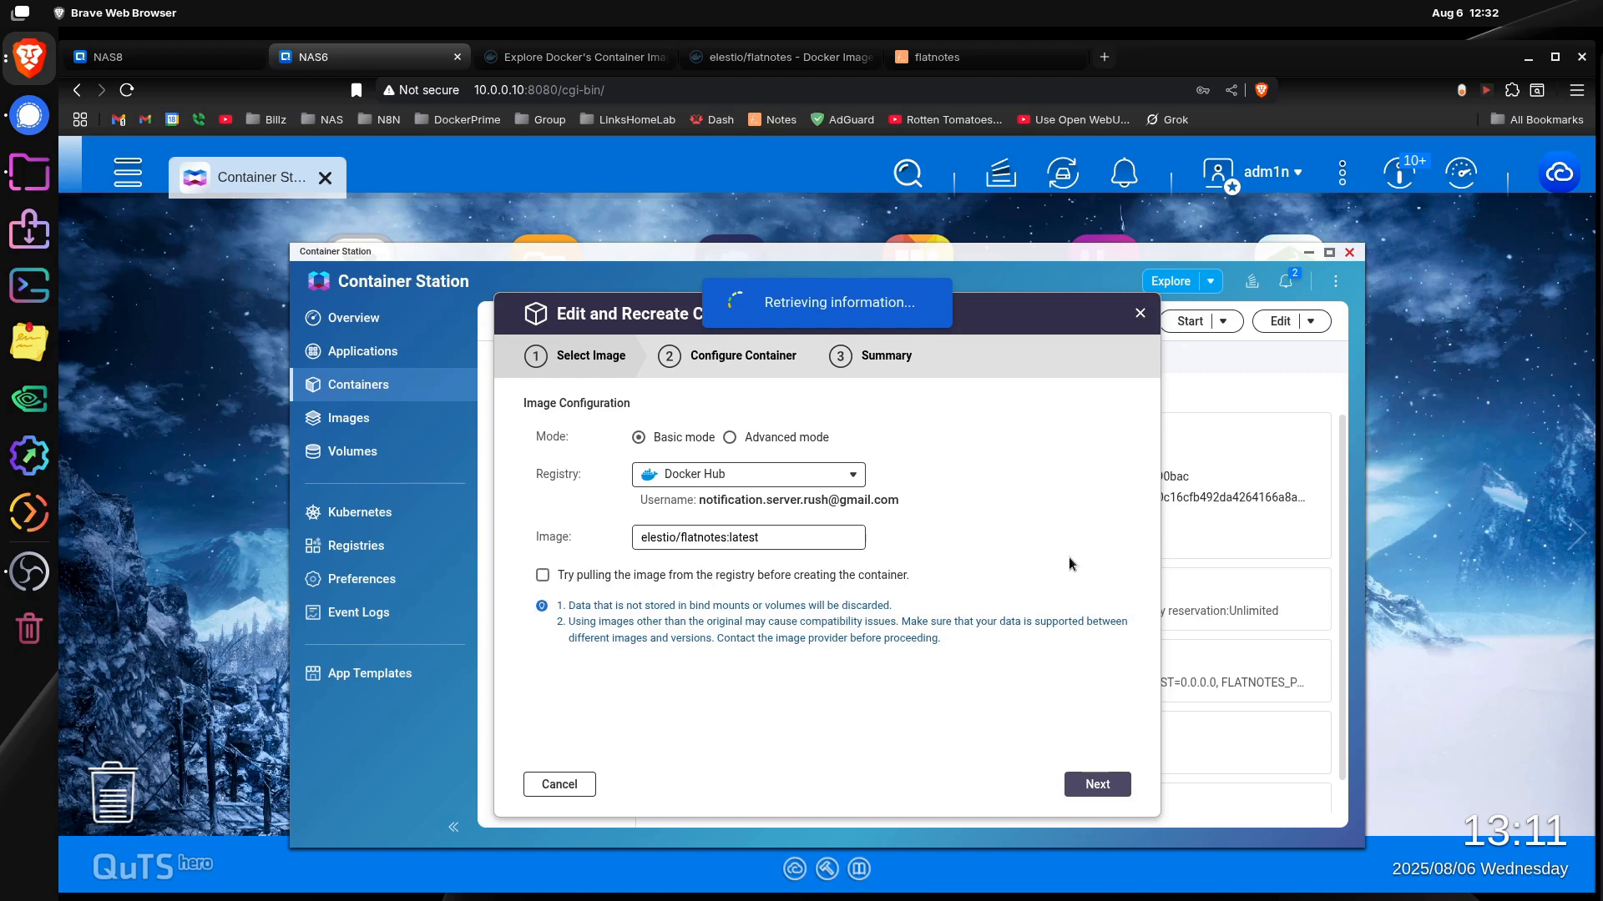
left_click(604, 729)
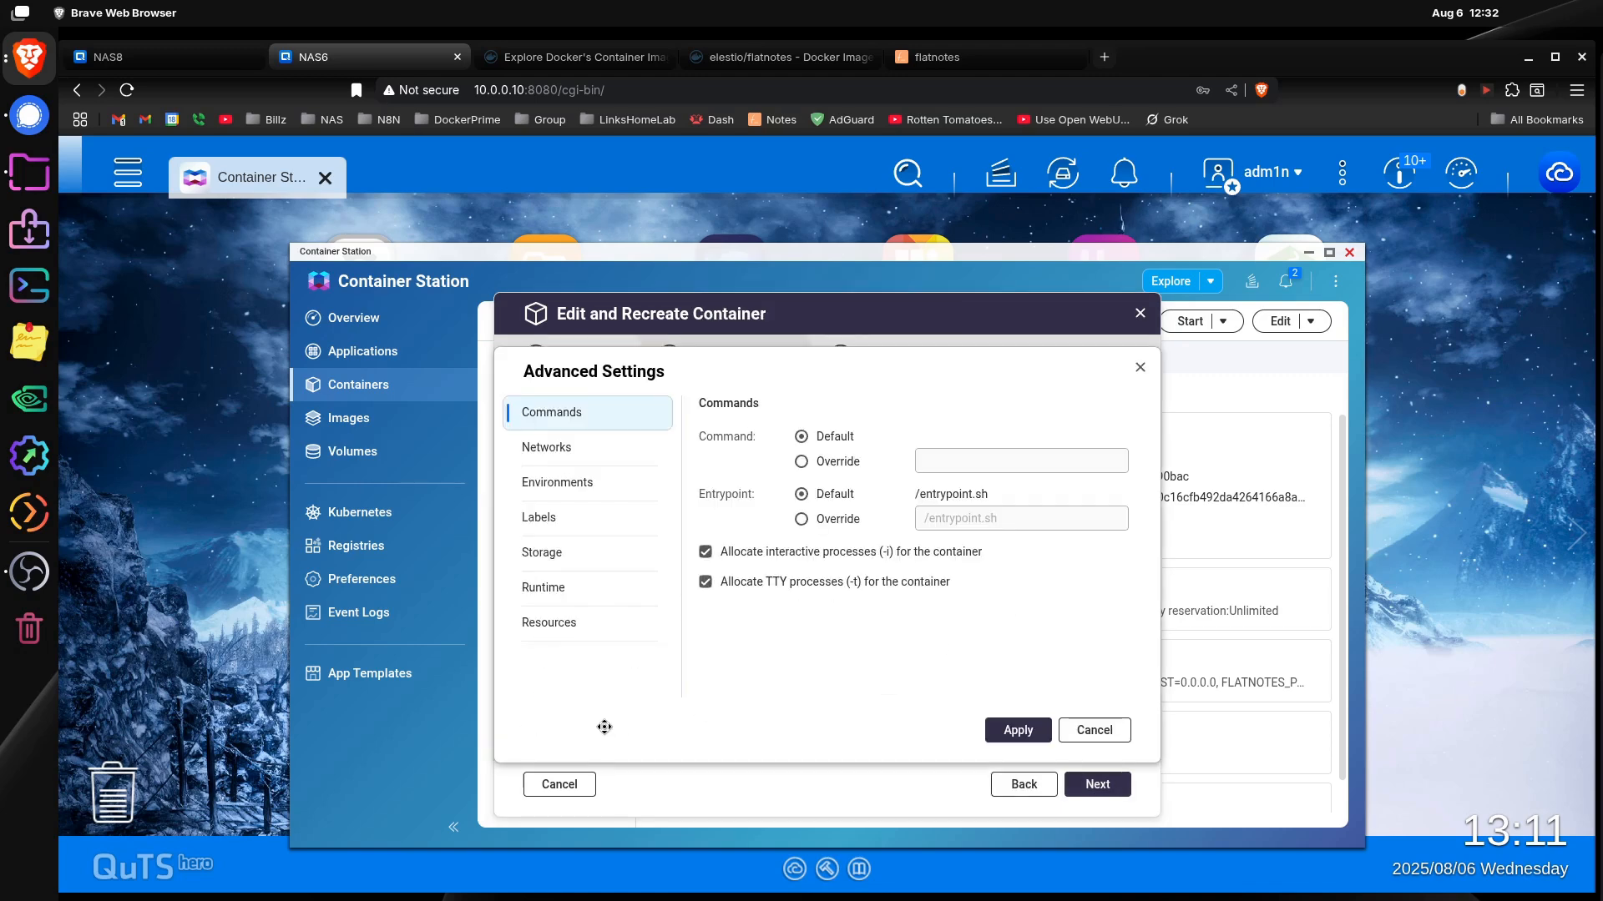
left_click(582, 479)
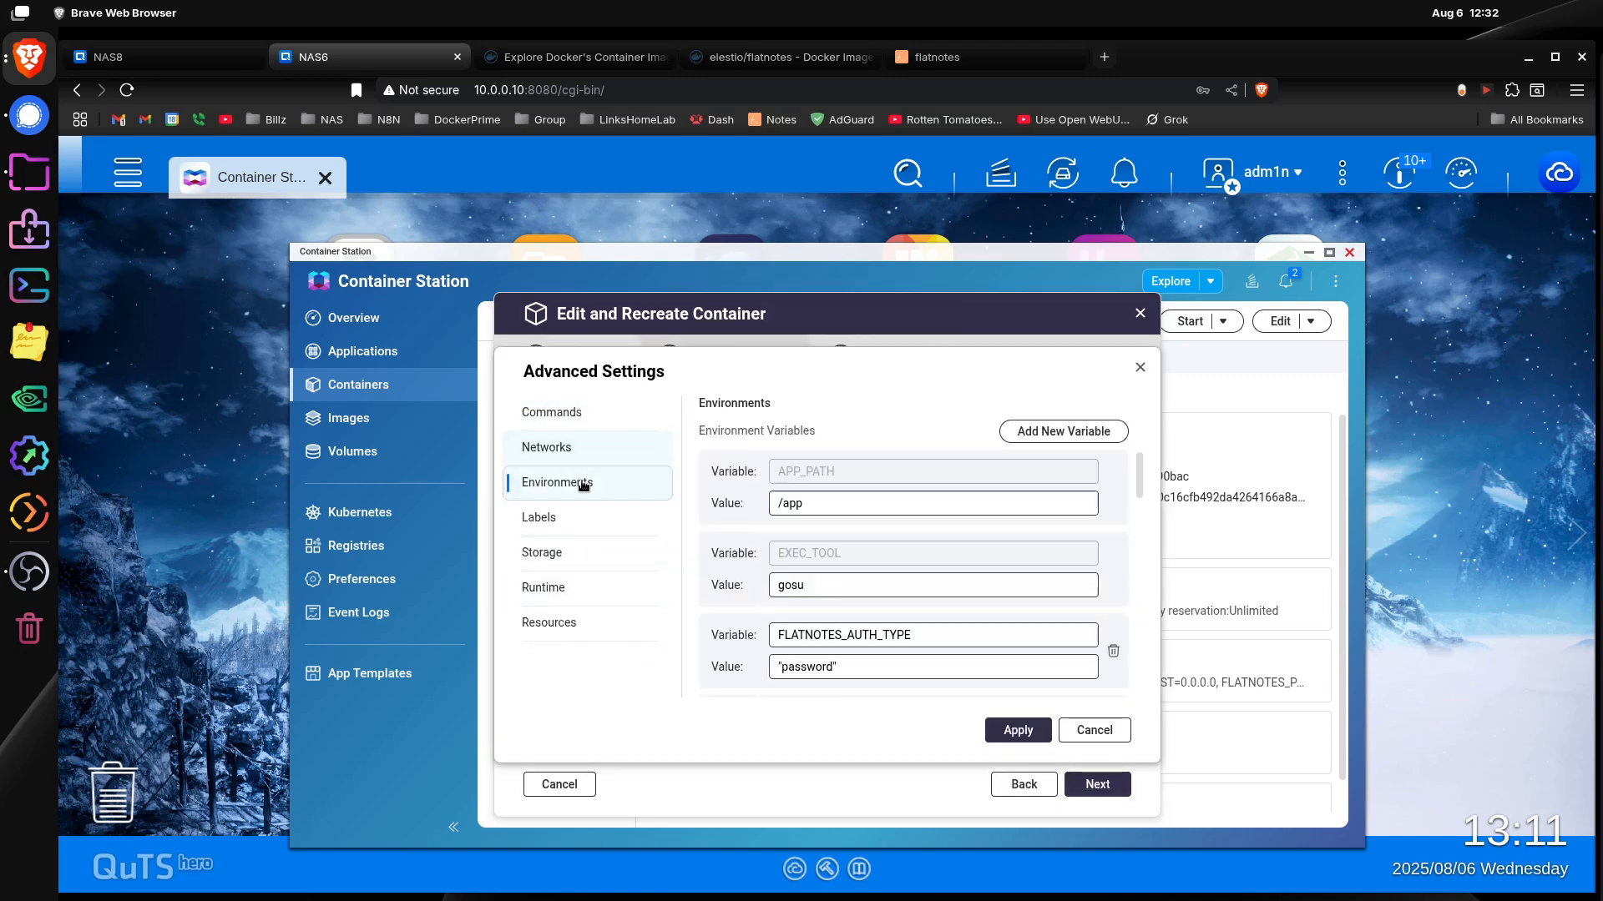
Step: Set FLATNOTES_AUTH_TYPE to password without quotation marks, and apply the settings after checking the remaining environment variables
scroll(919, 580, "down", 3)
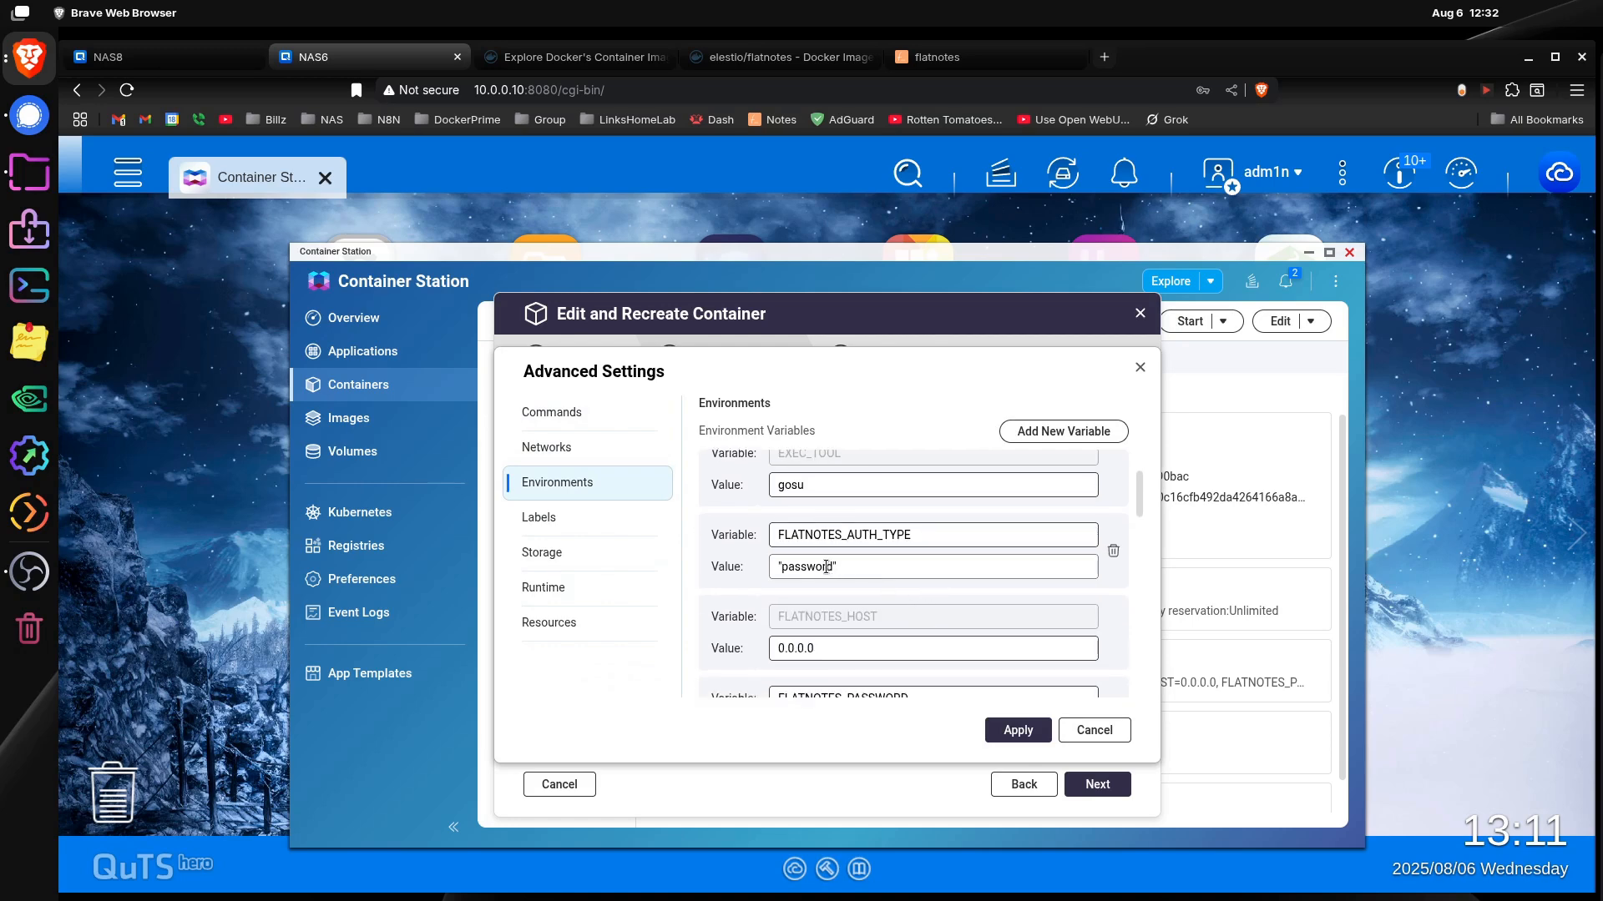
left_click(782, 566)
key("BackSpace")
left_click(855, 567)
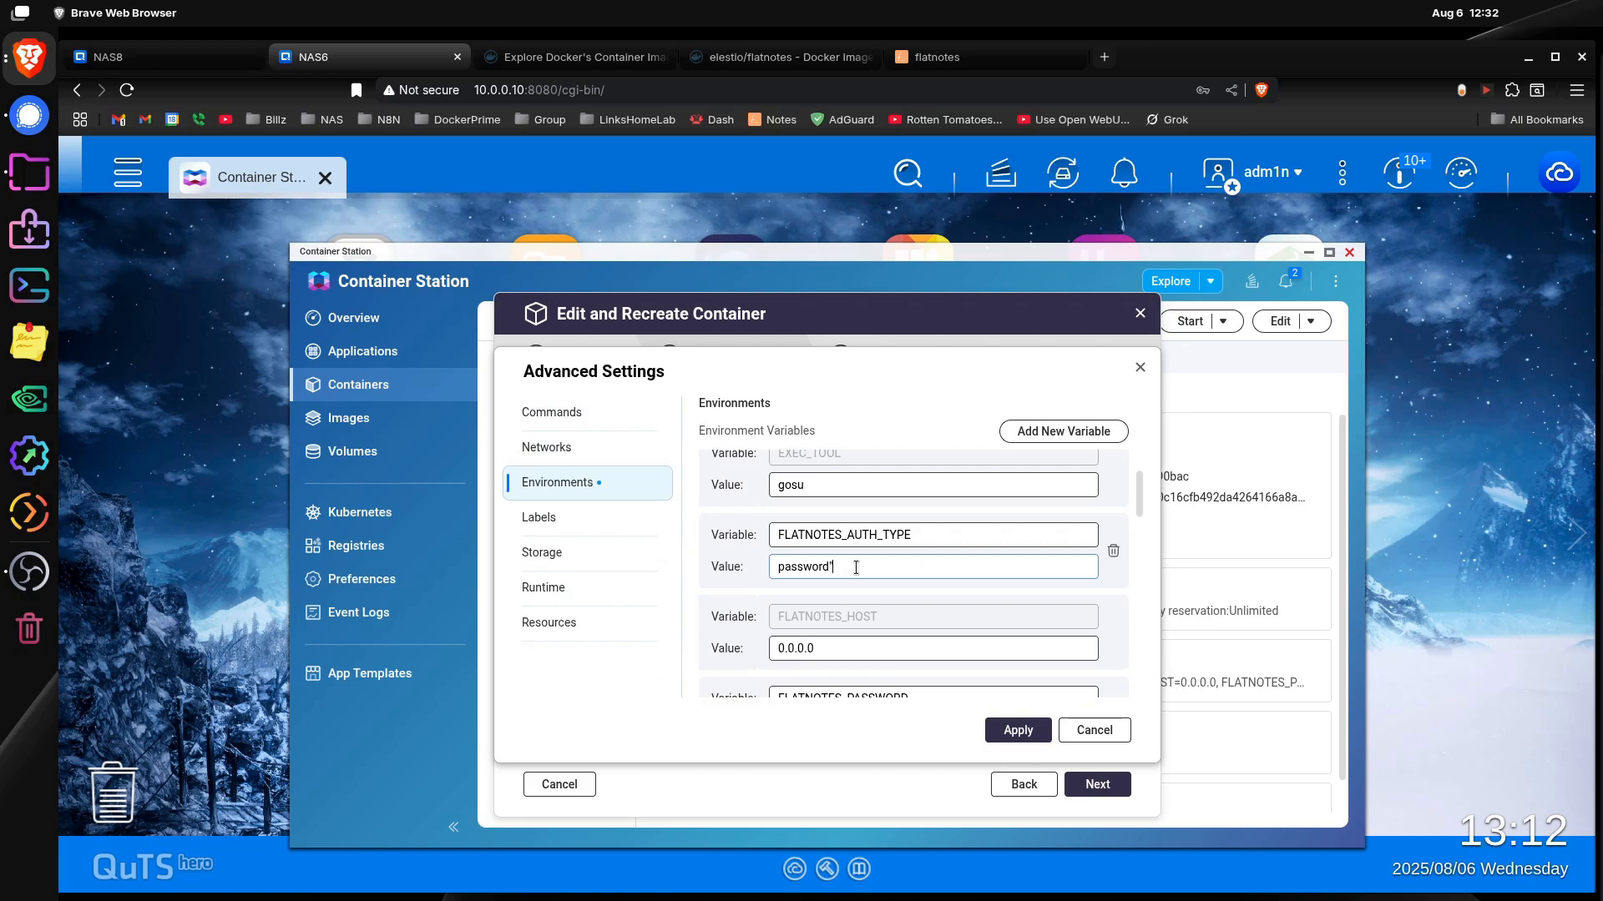
key("BackSpace")
scroll(878, 633, "down", 5)
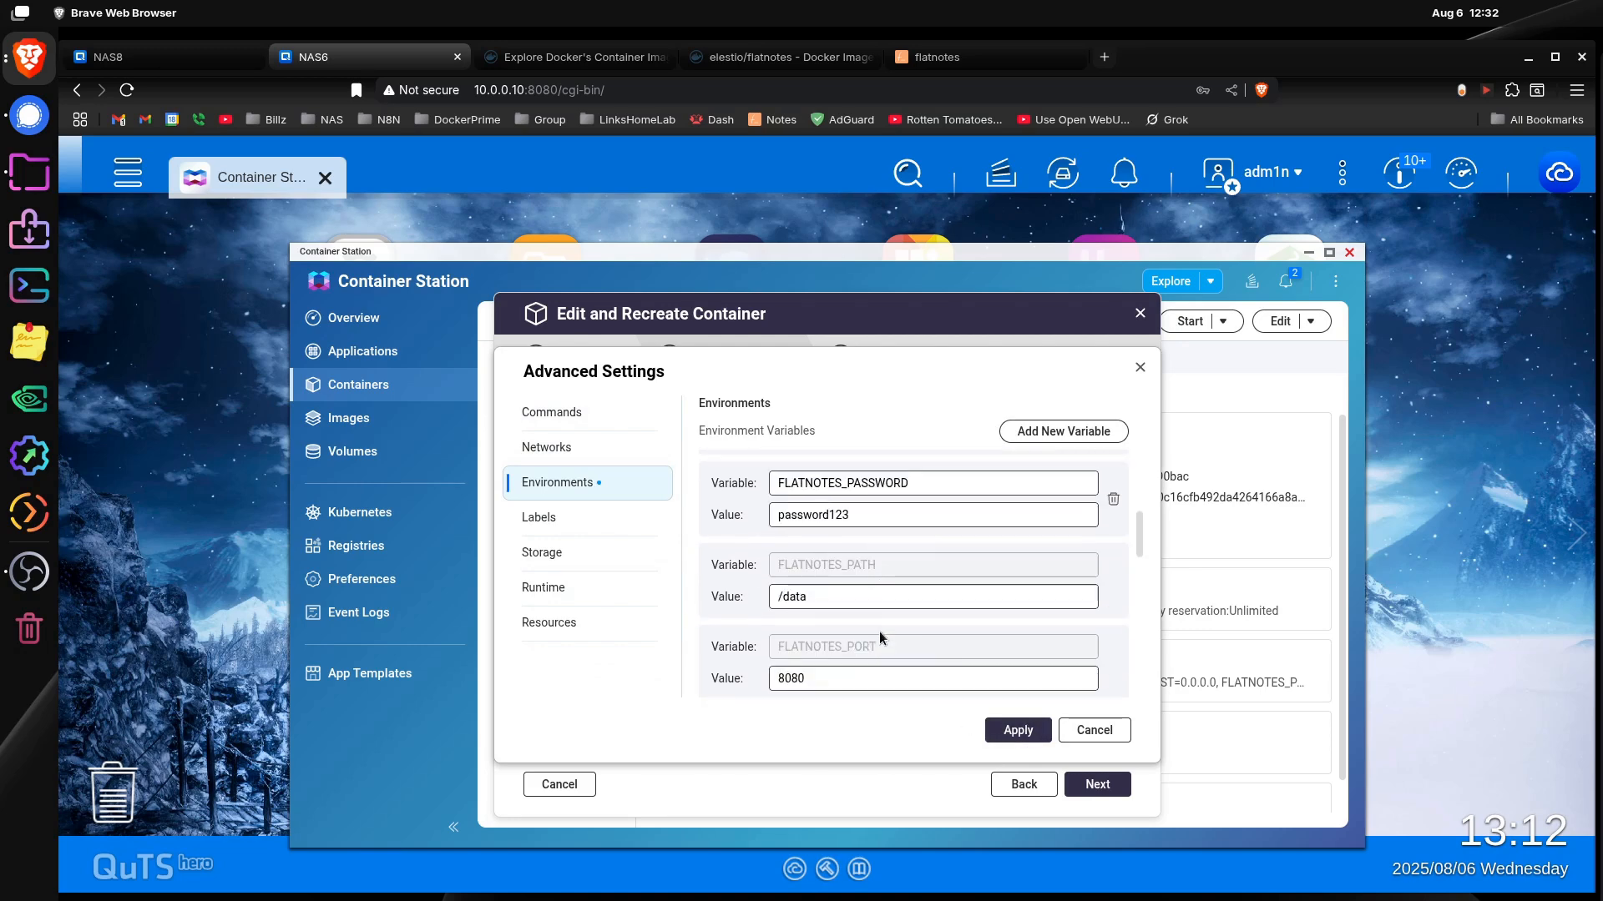
scroll(888, 571, "down", 3)
scroll(893, 568, "up", 4)
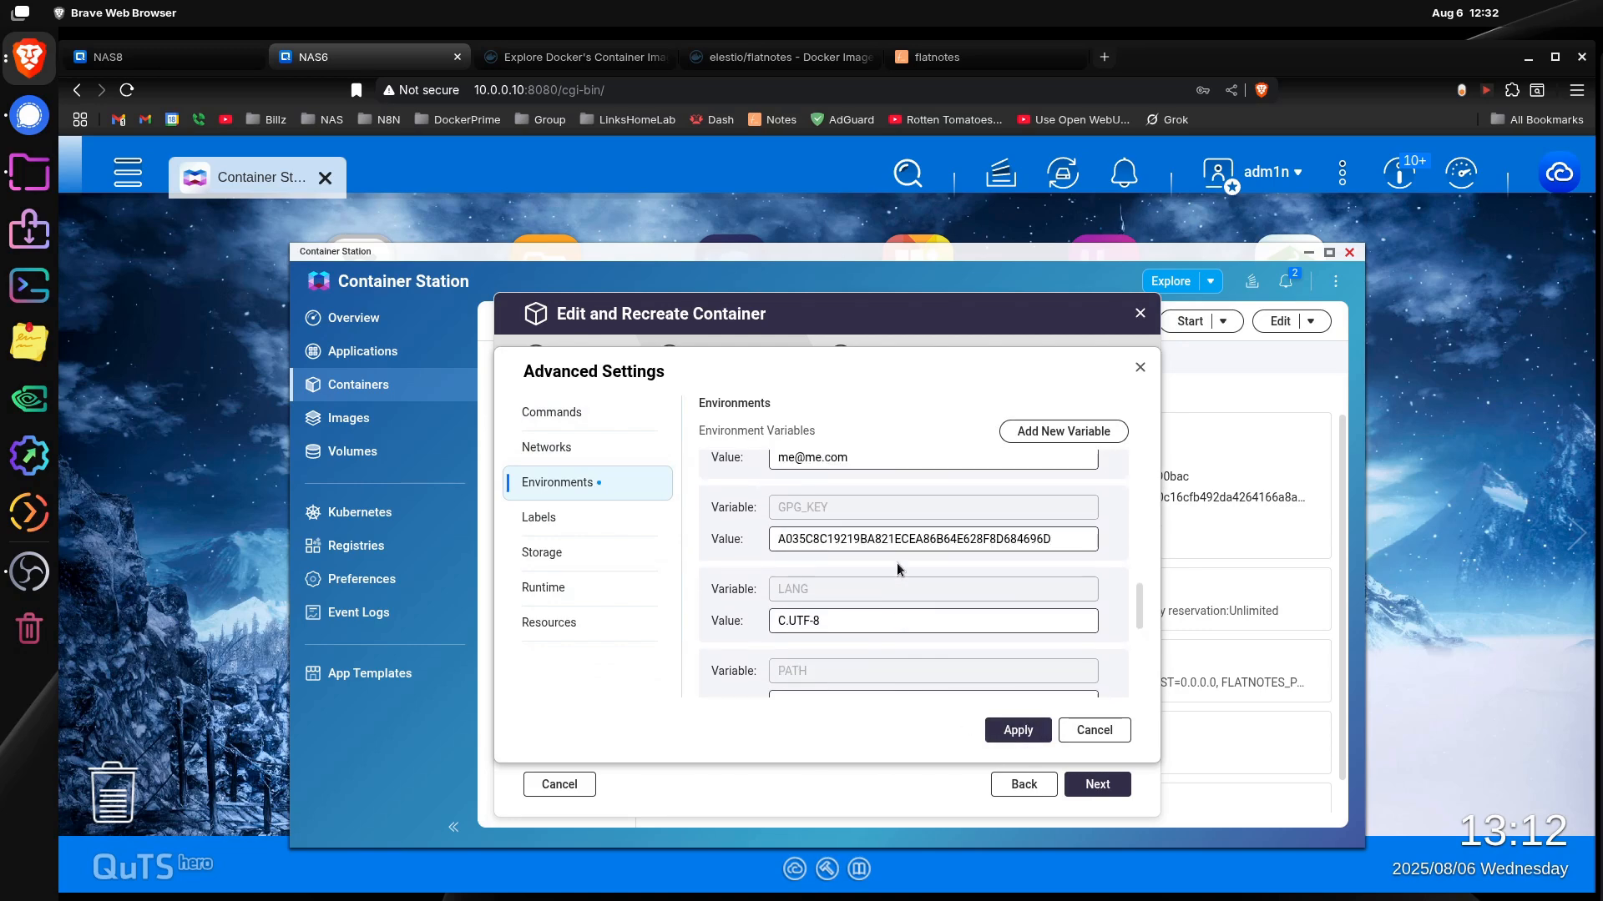
scroll(893, 576, "down", 5)
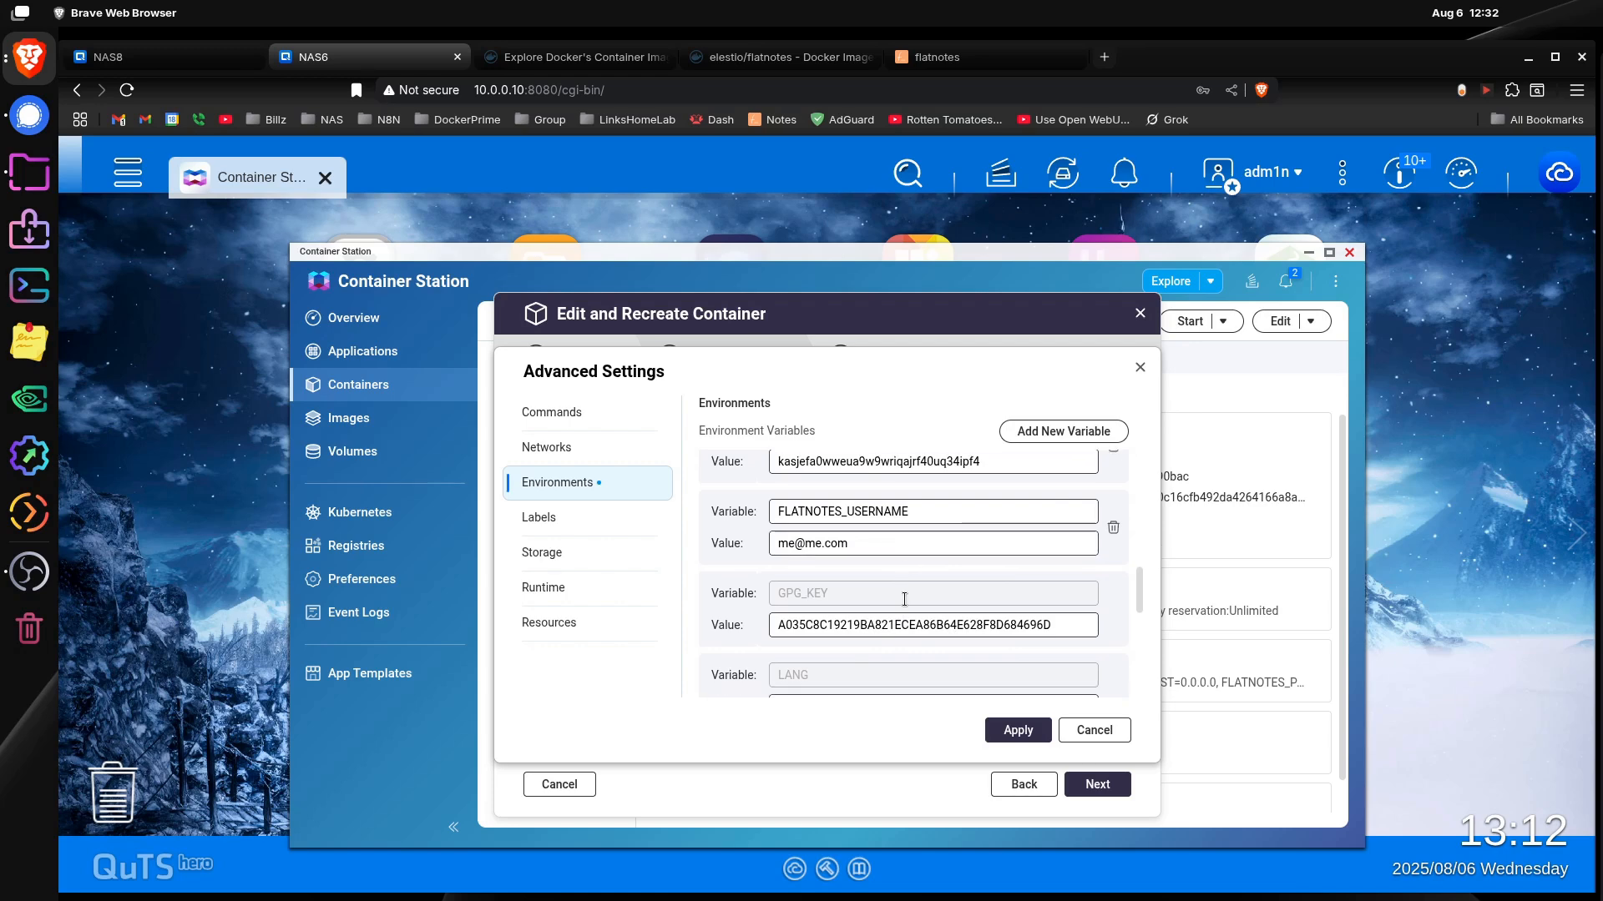
scroll(874, 601, "down", 1)
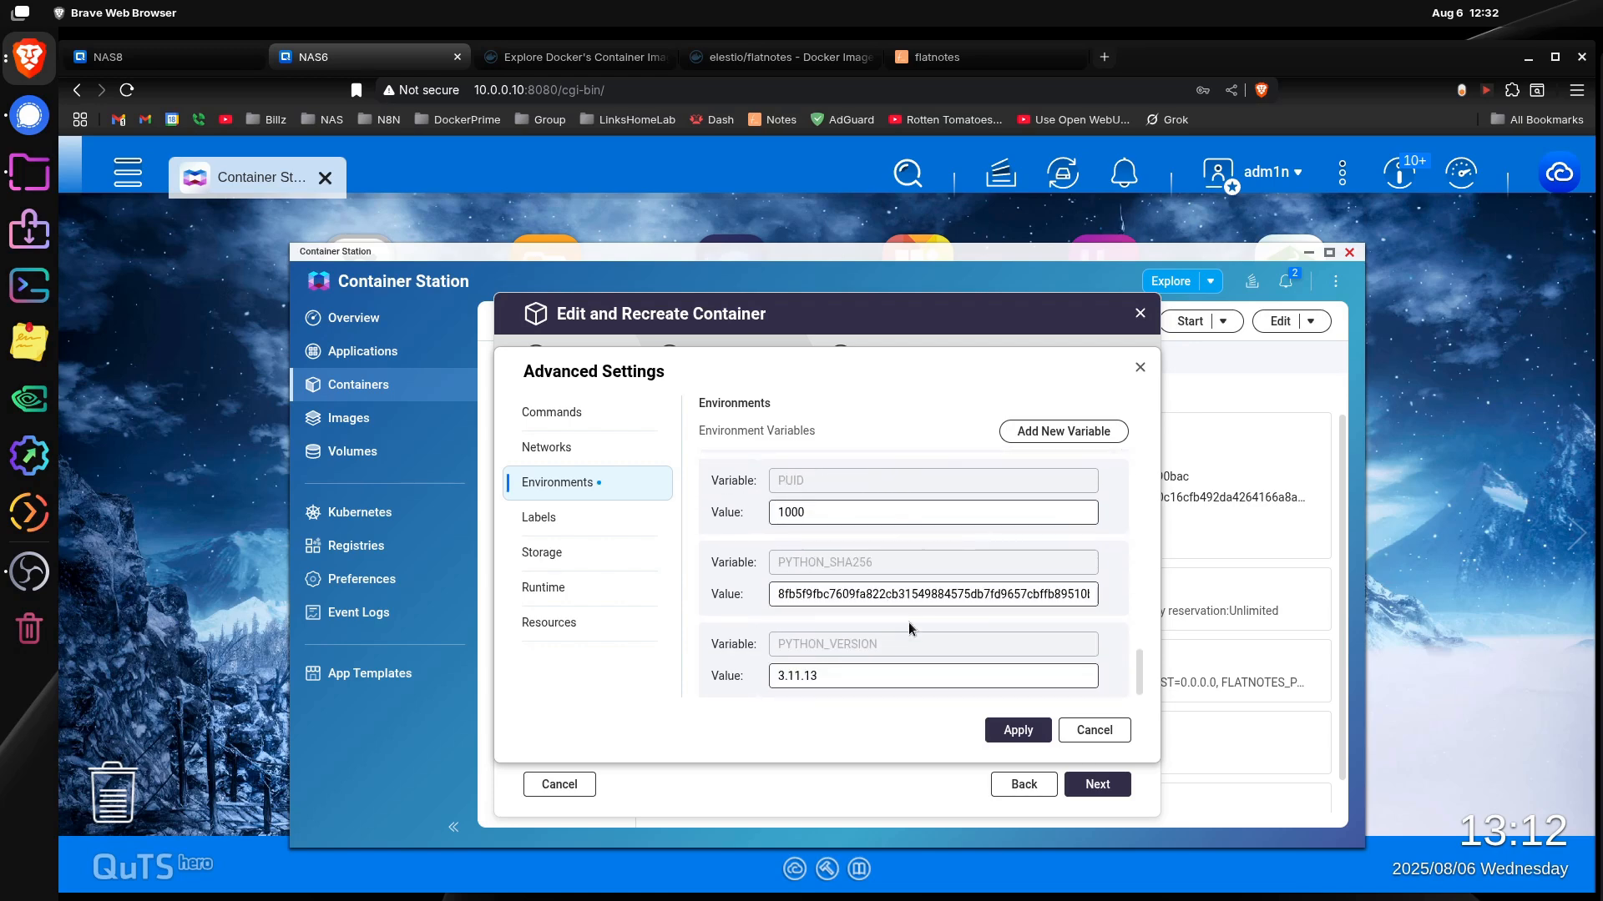
left_click(1017, 731)
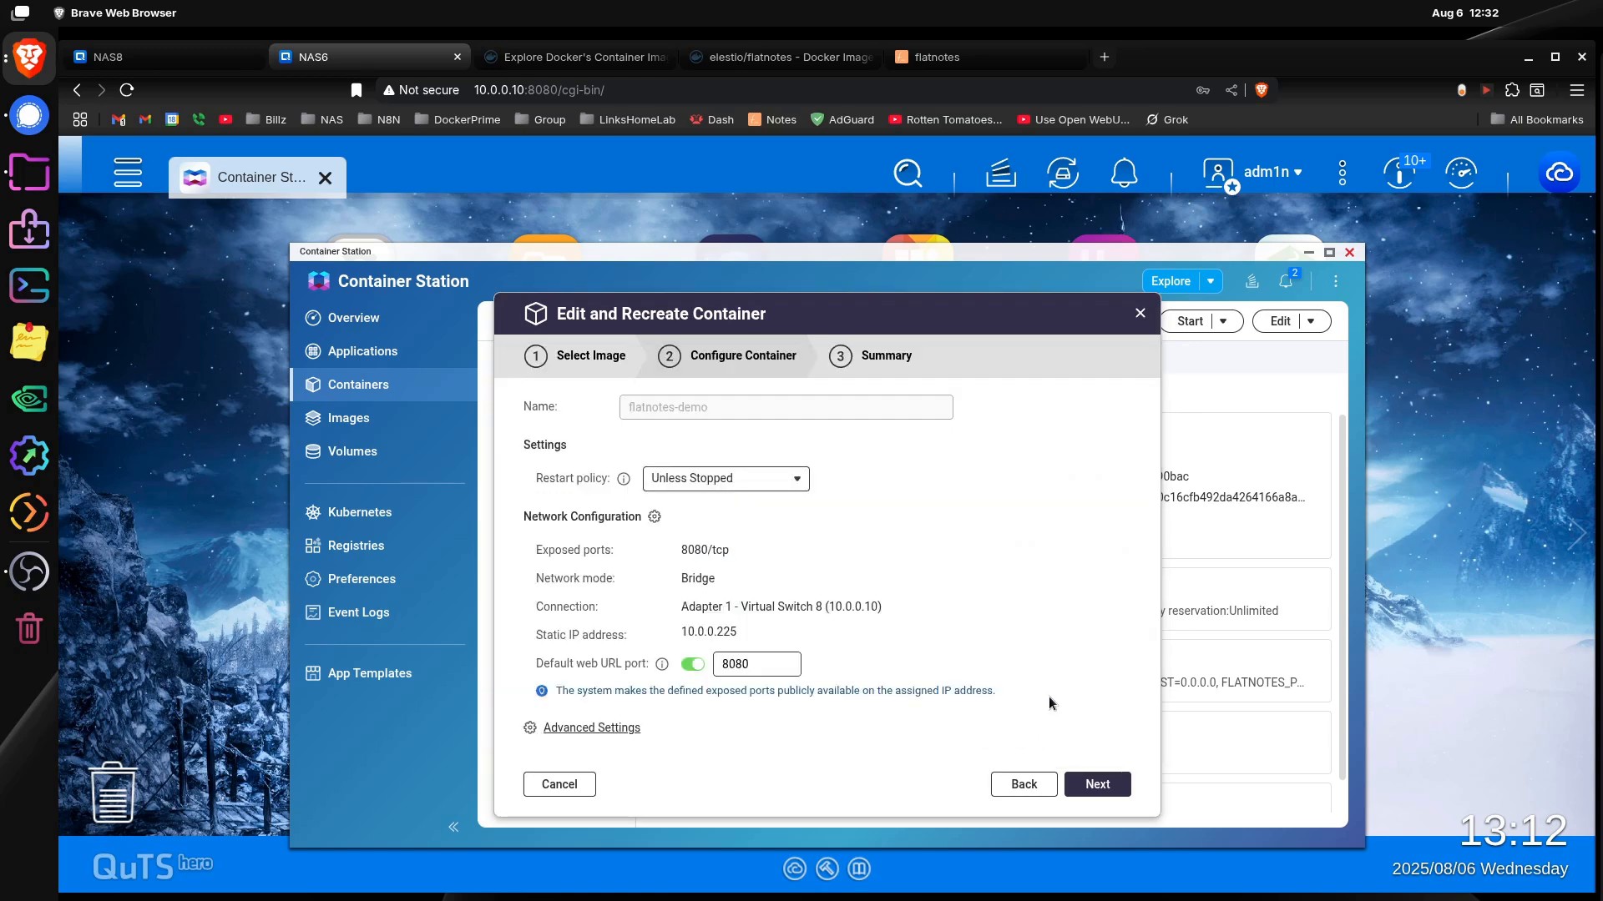
Step: Finish recreating the flatnotes-demo container and open its startup logs
left_click(1100, 786)
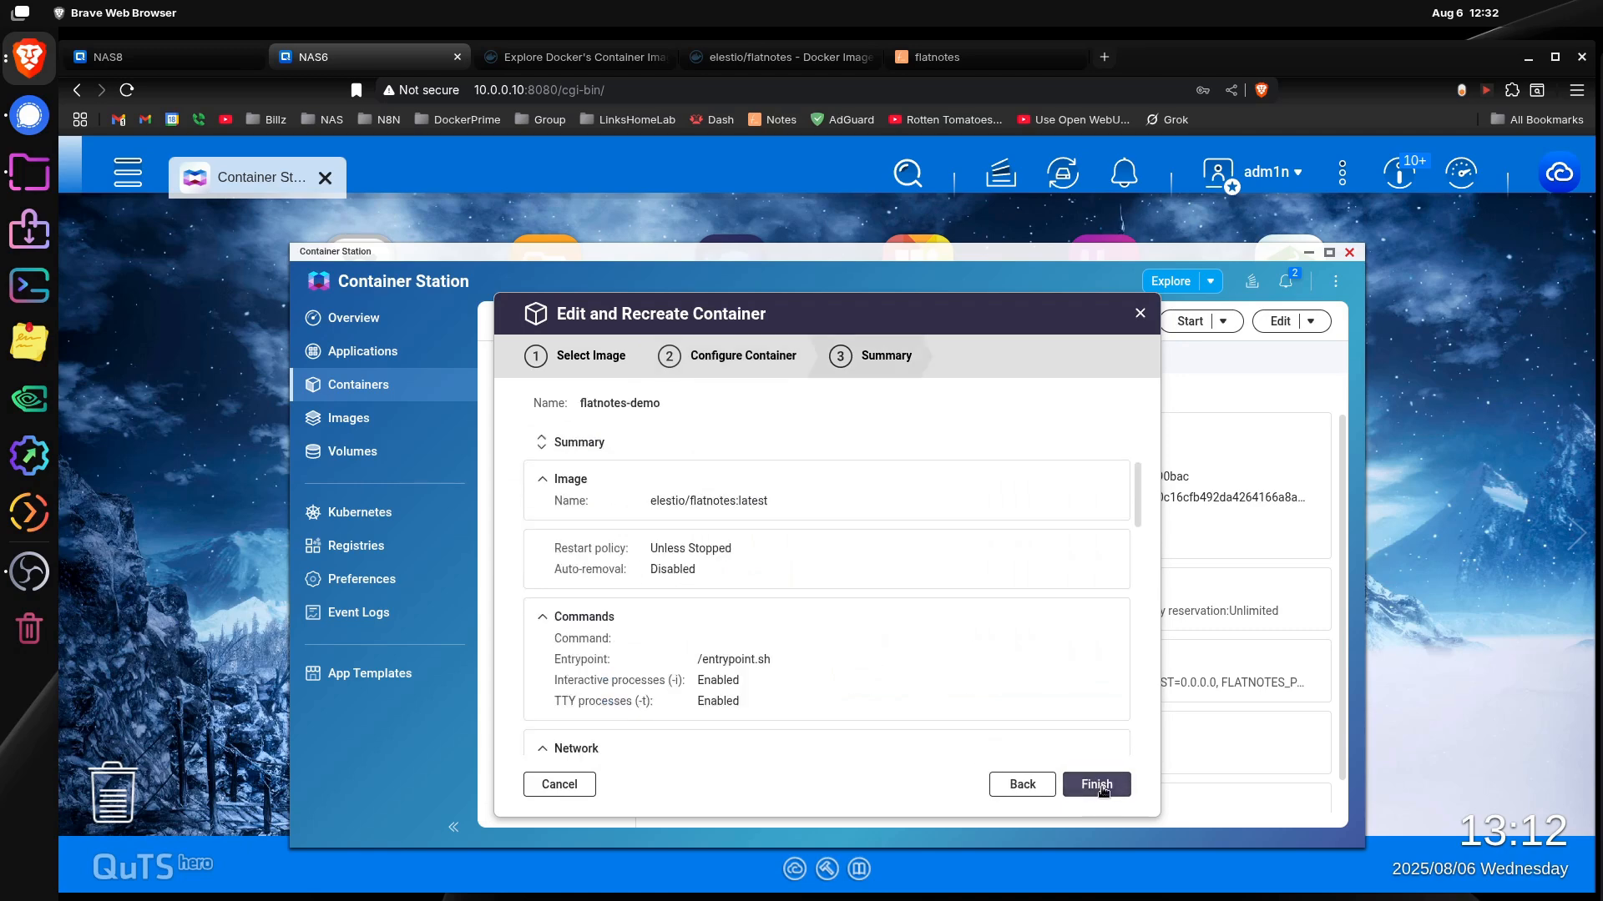
left_click(1100, 786)
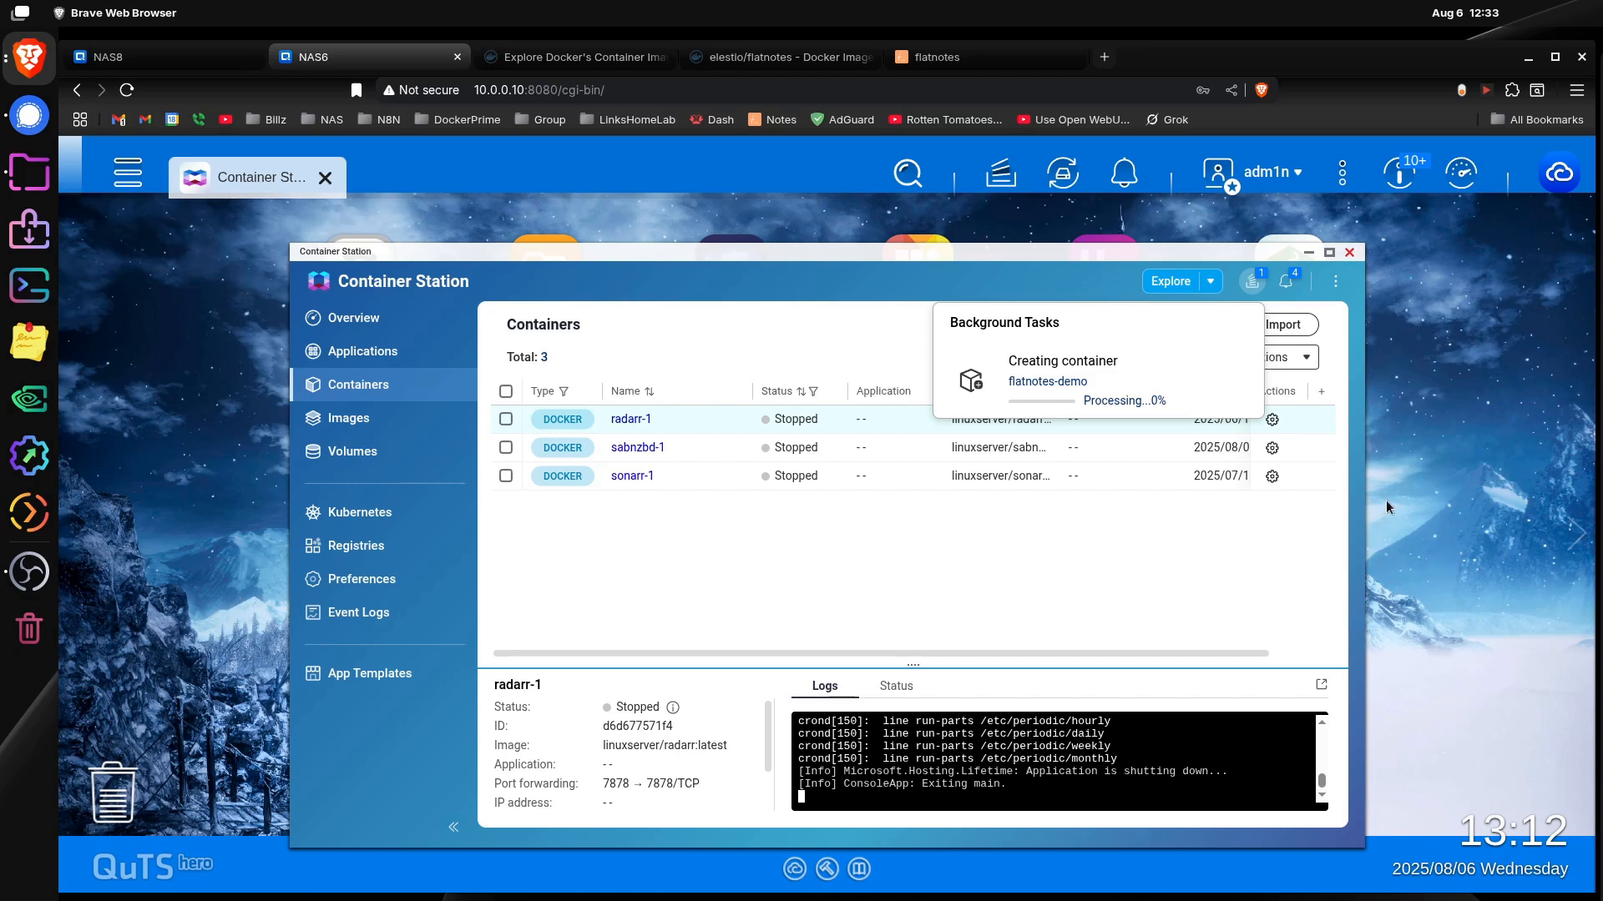
left_click(384, 385)
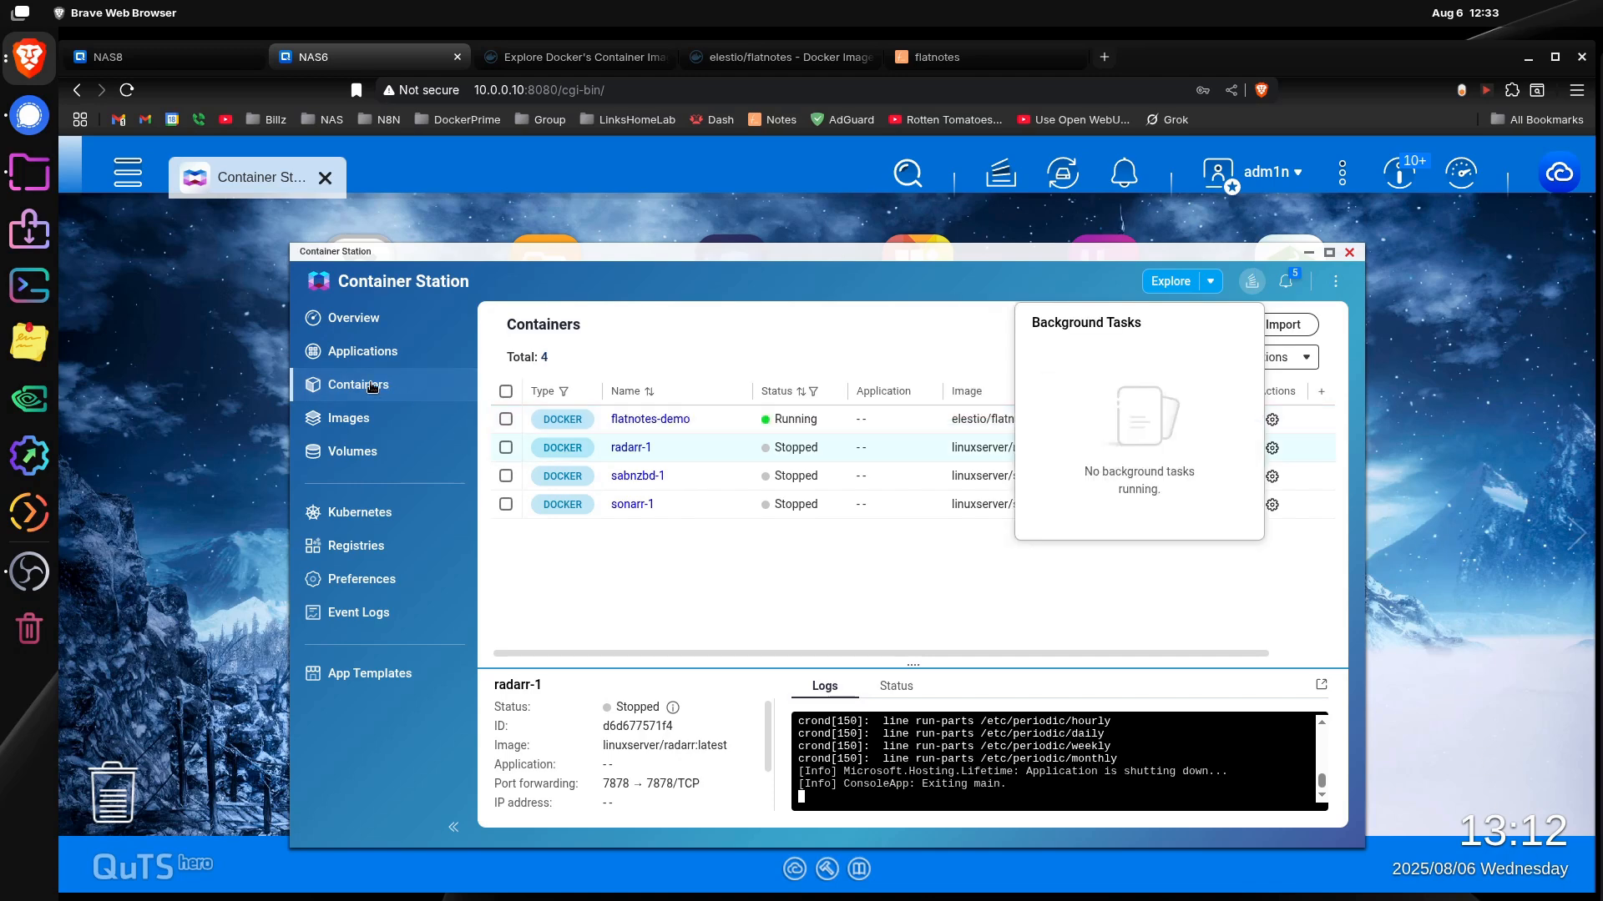
left_click(688, 420)
left_click(768, 360)
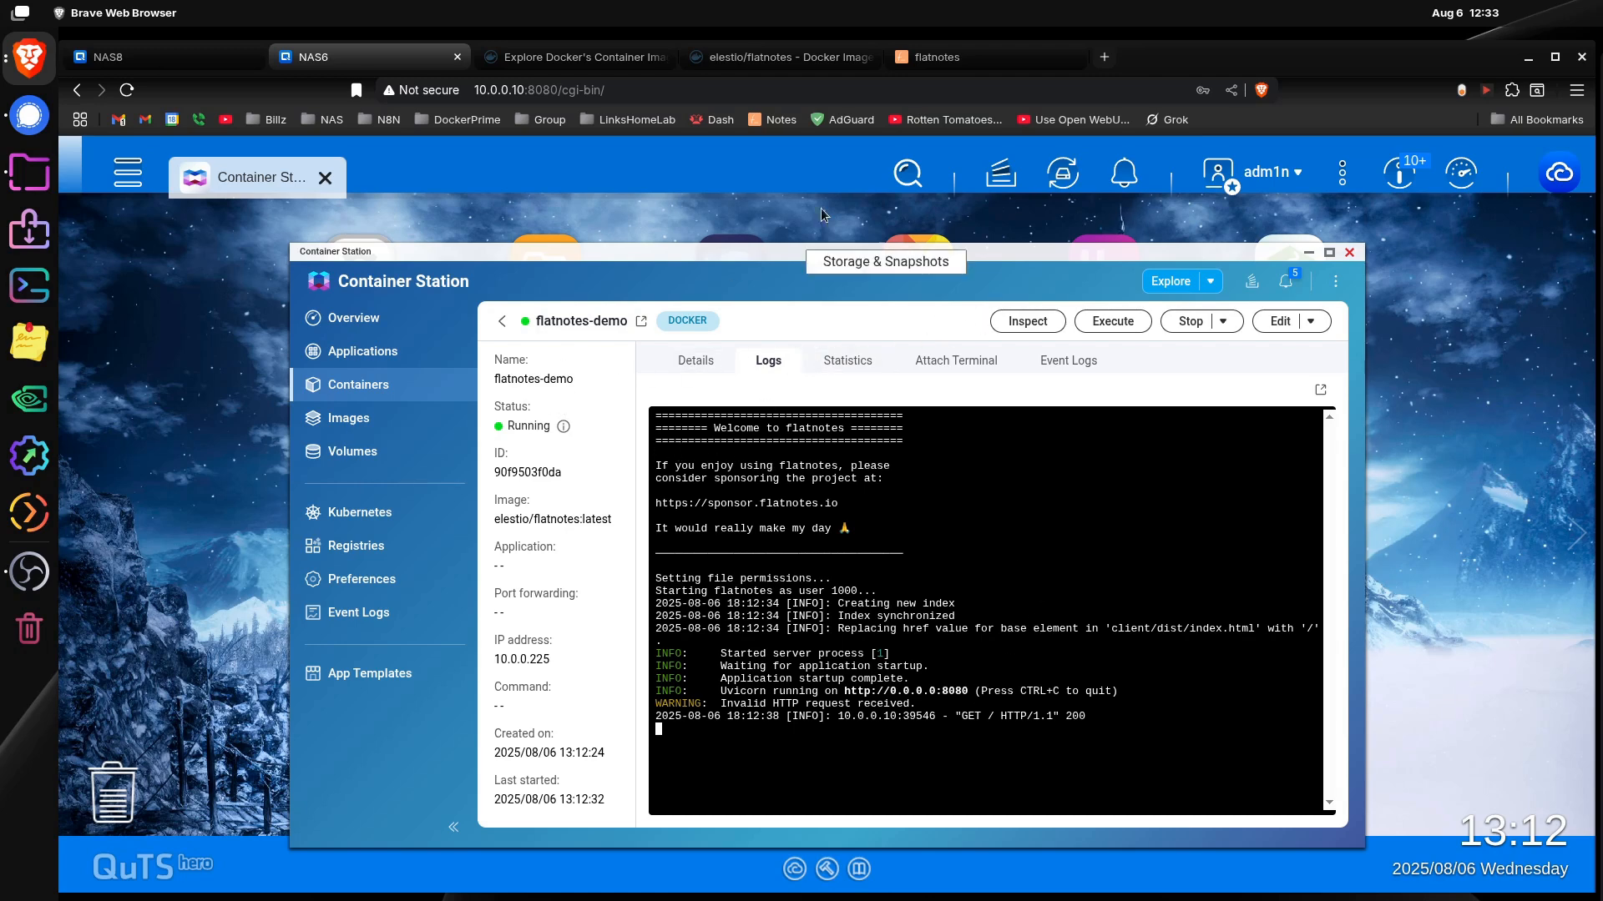
Step: Open the flatnotes web interface at 10.0.0.225:8080 in a new browser tab
left_click(1102, 58)
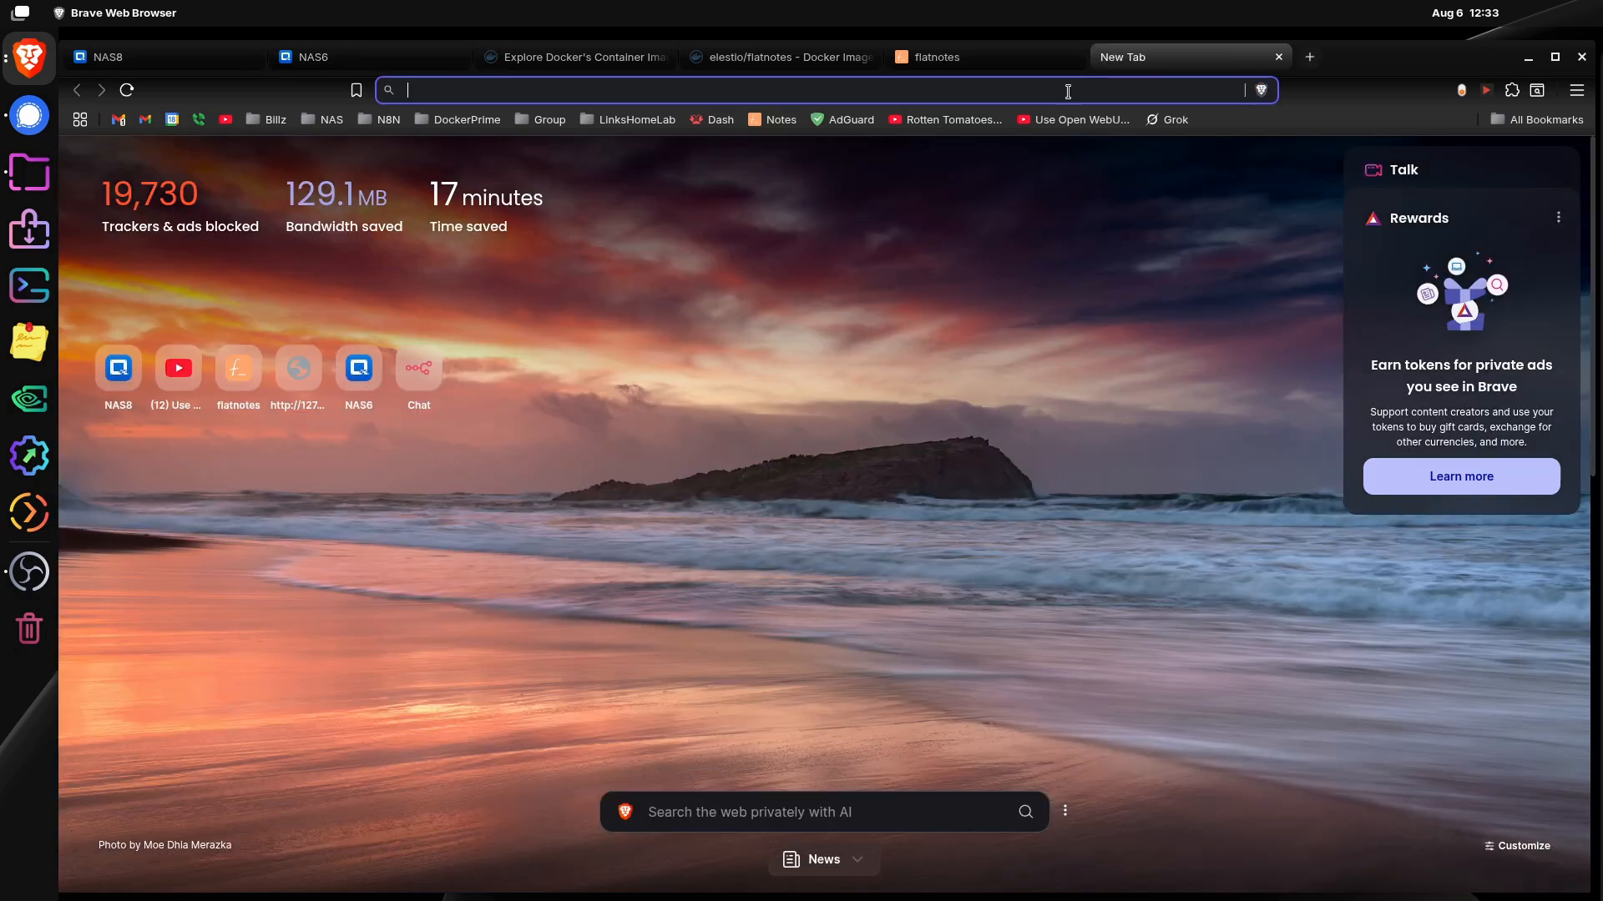
type("10")
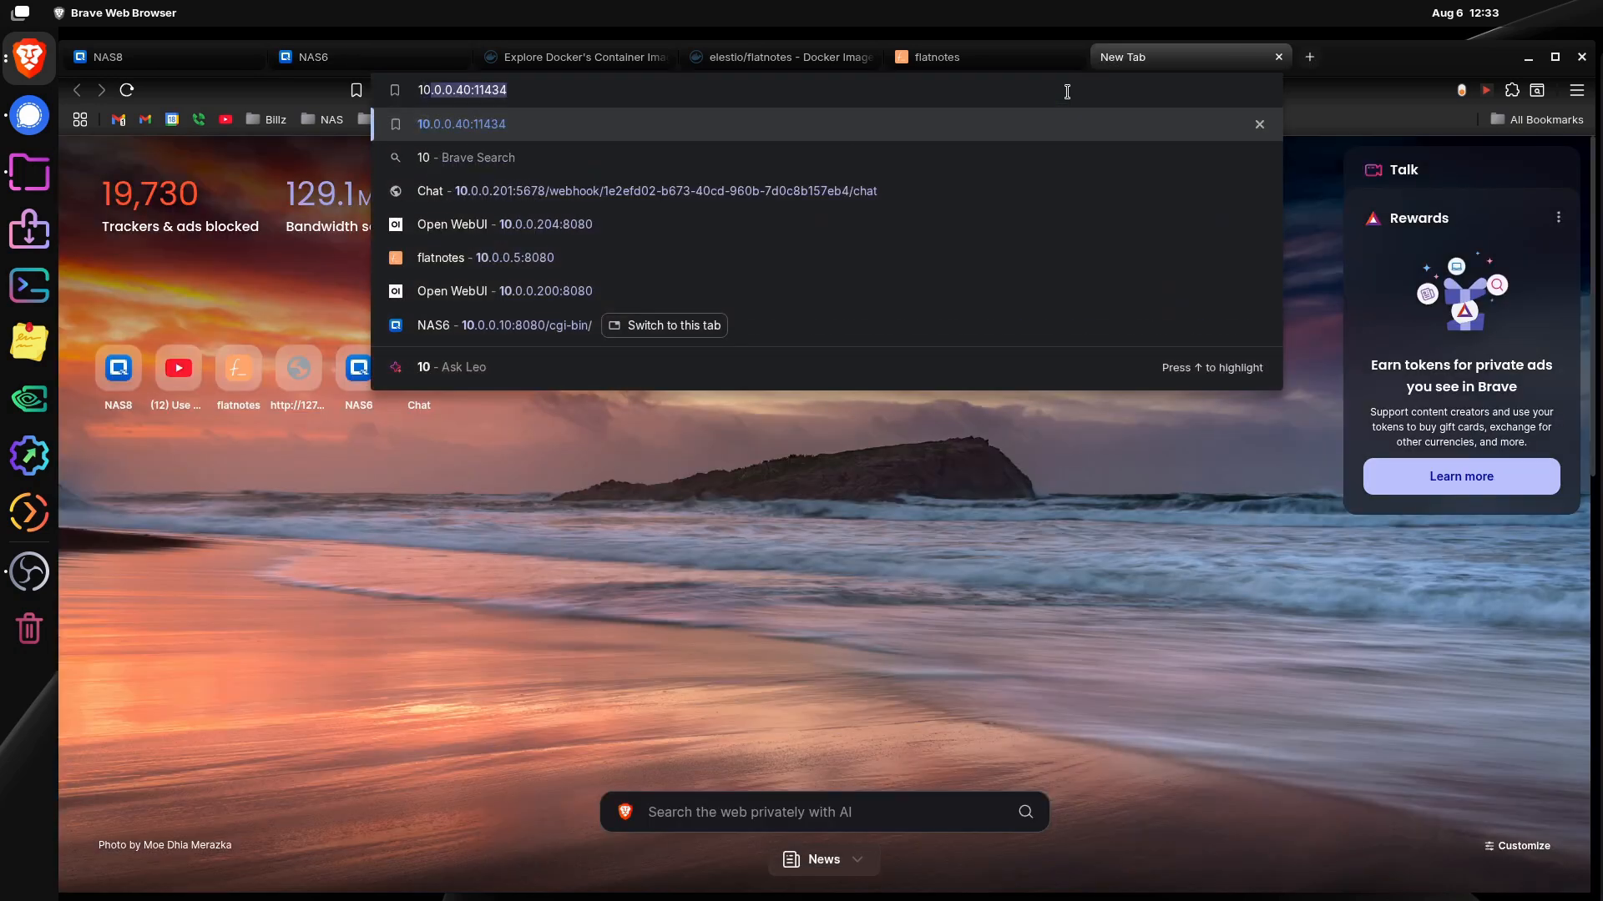
type(".0.")
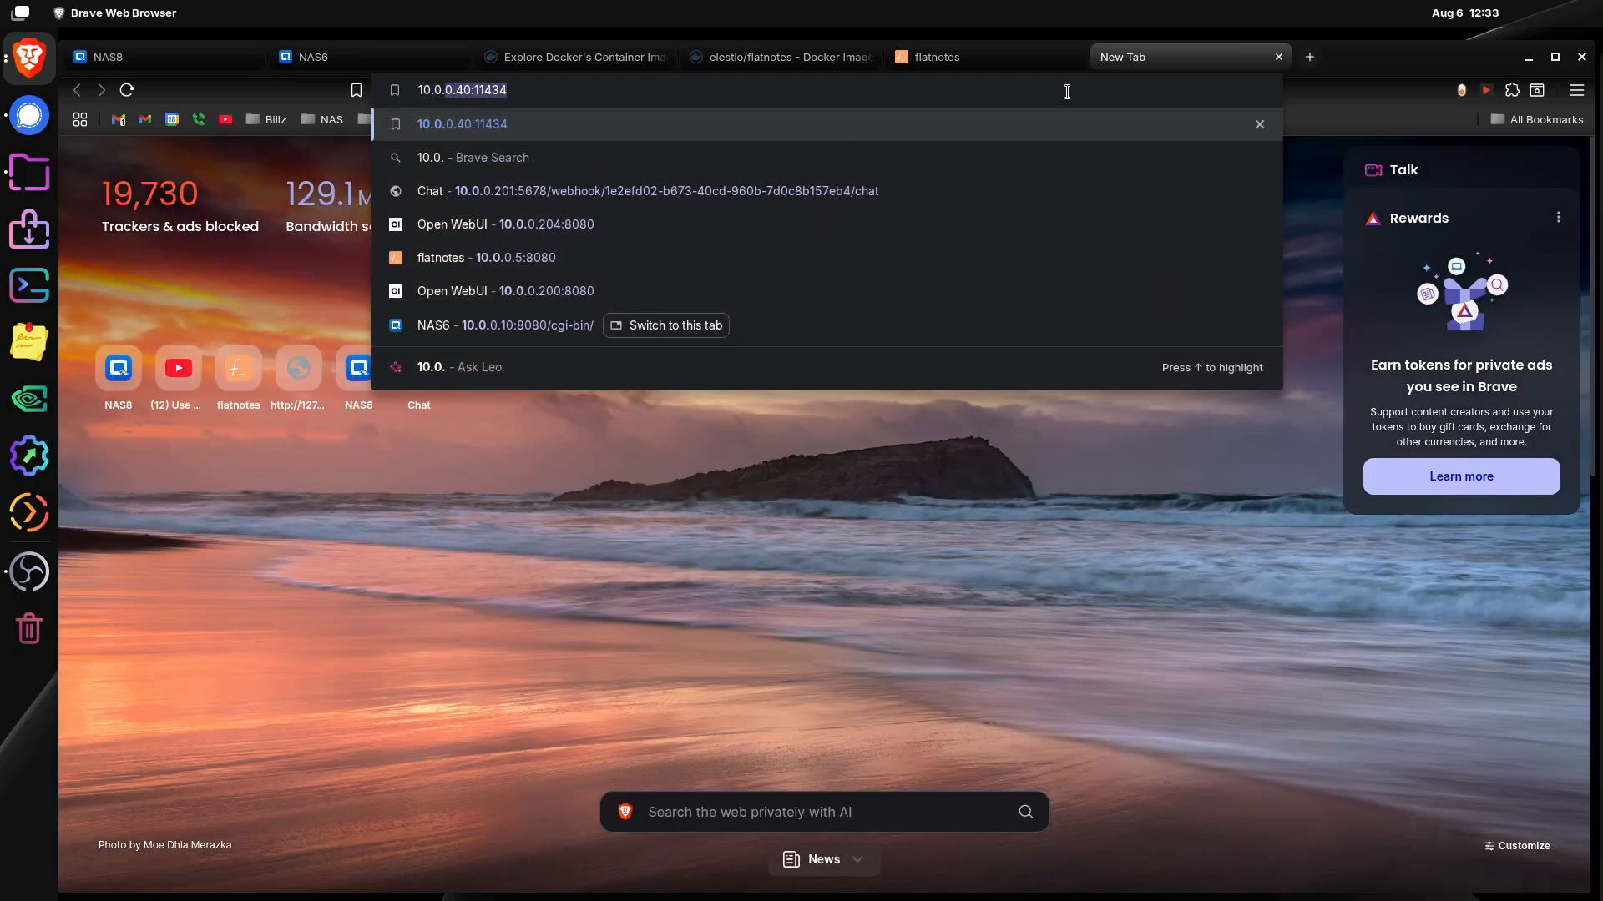
type("0.22")
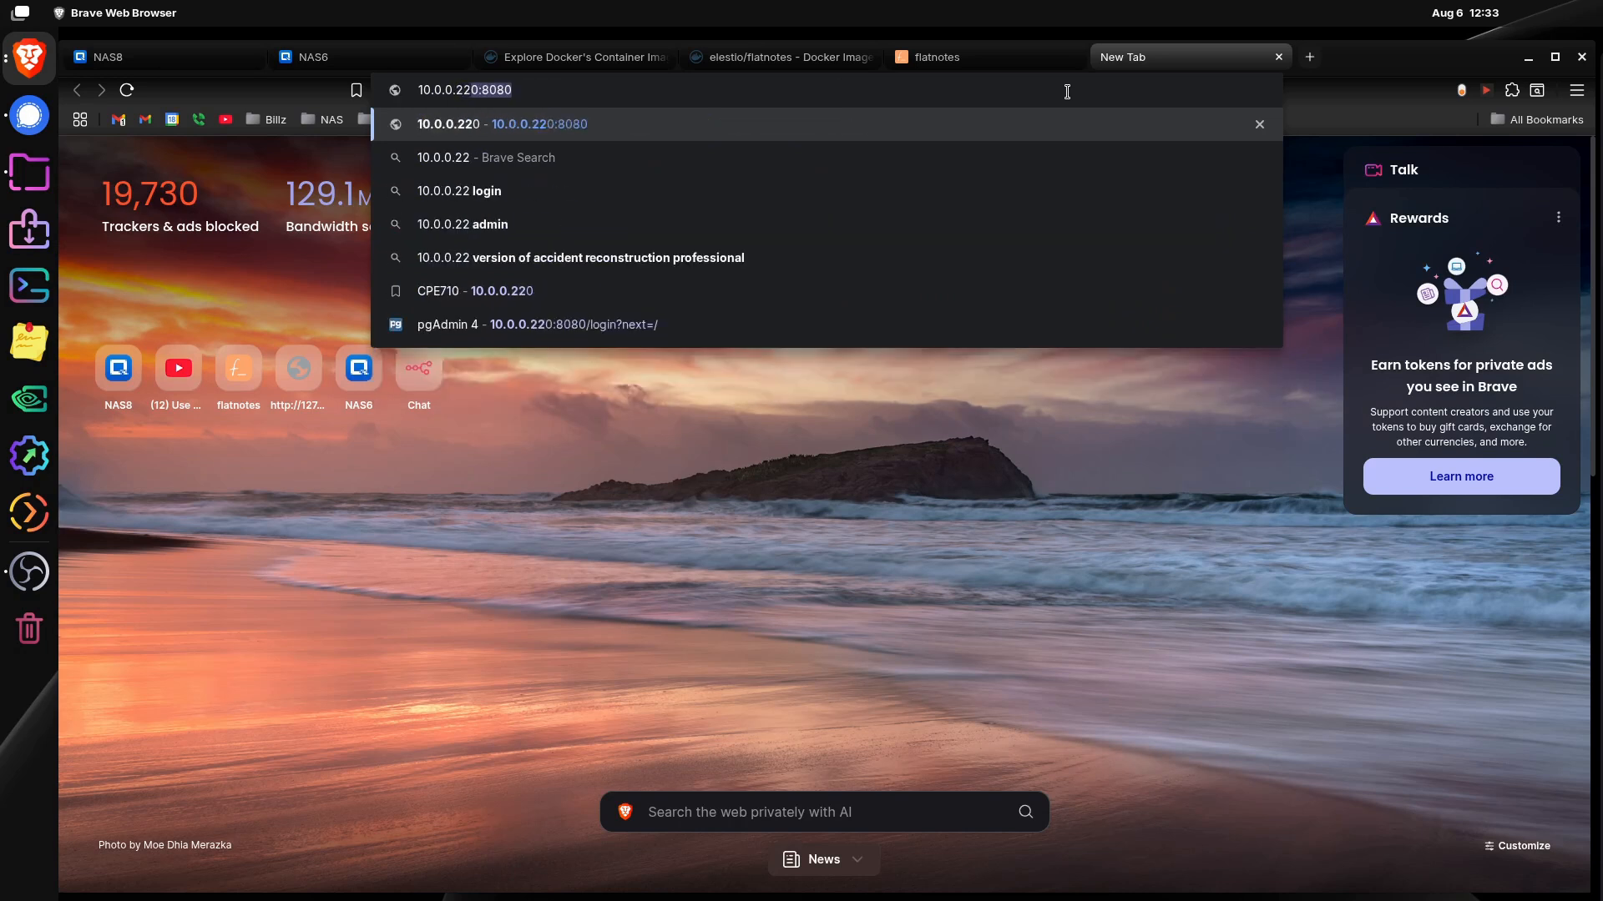
type("5")
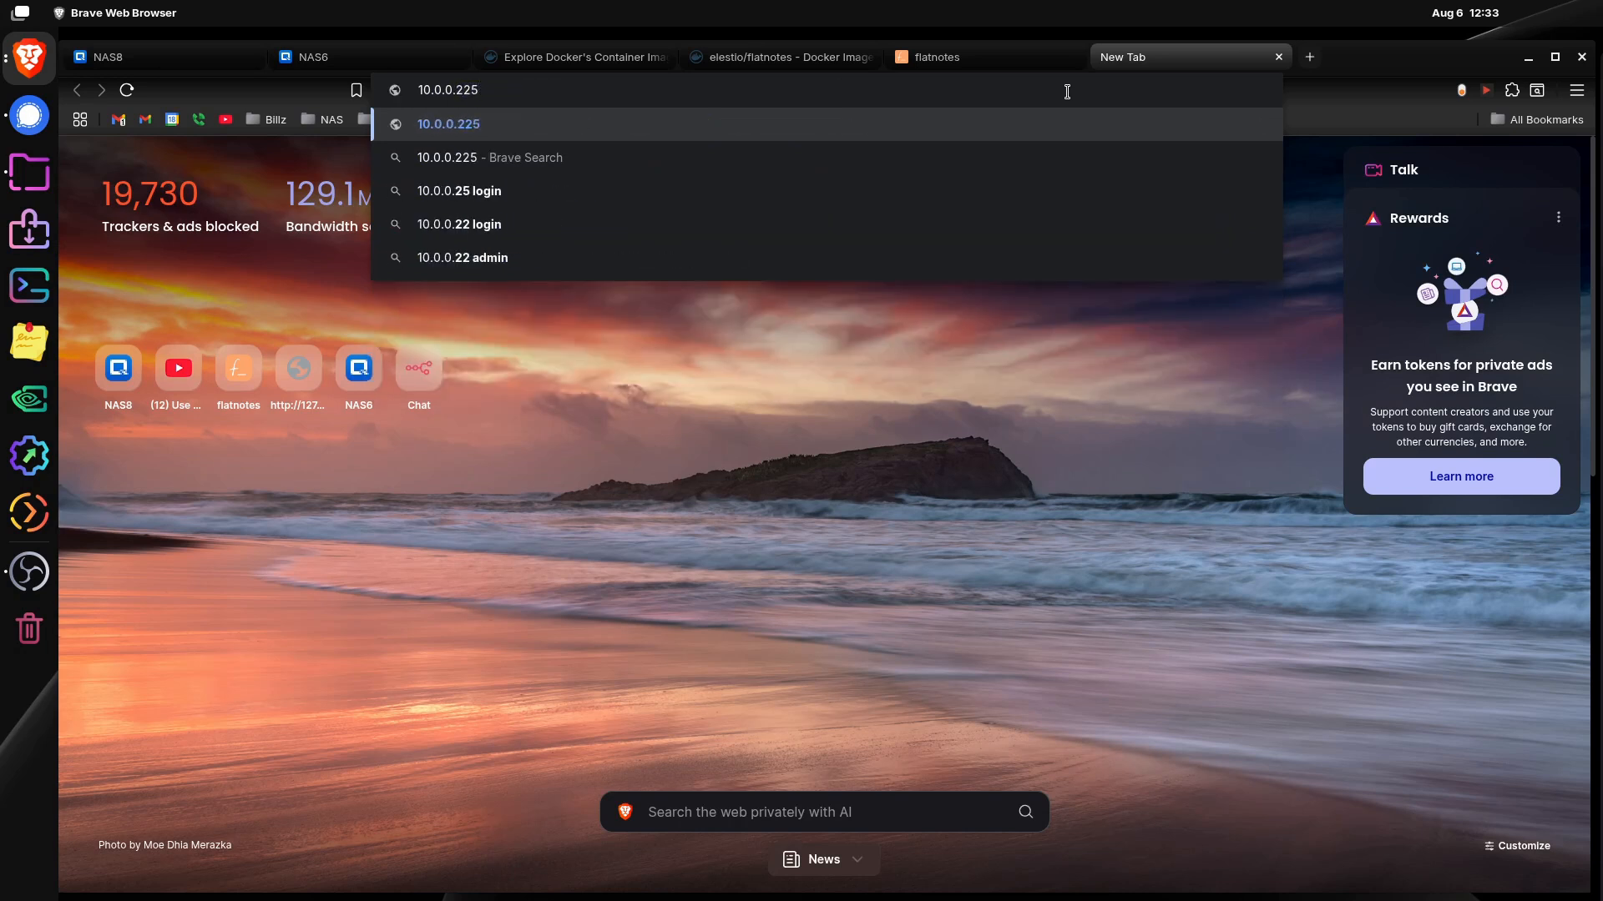
type(":8")
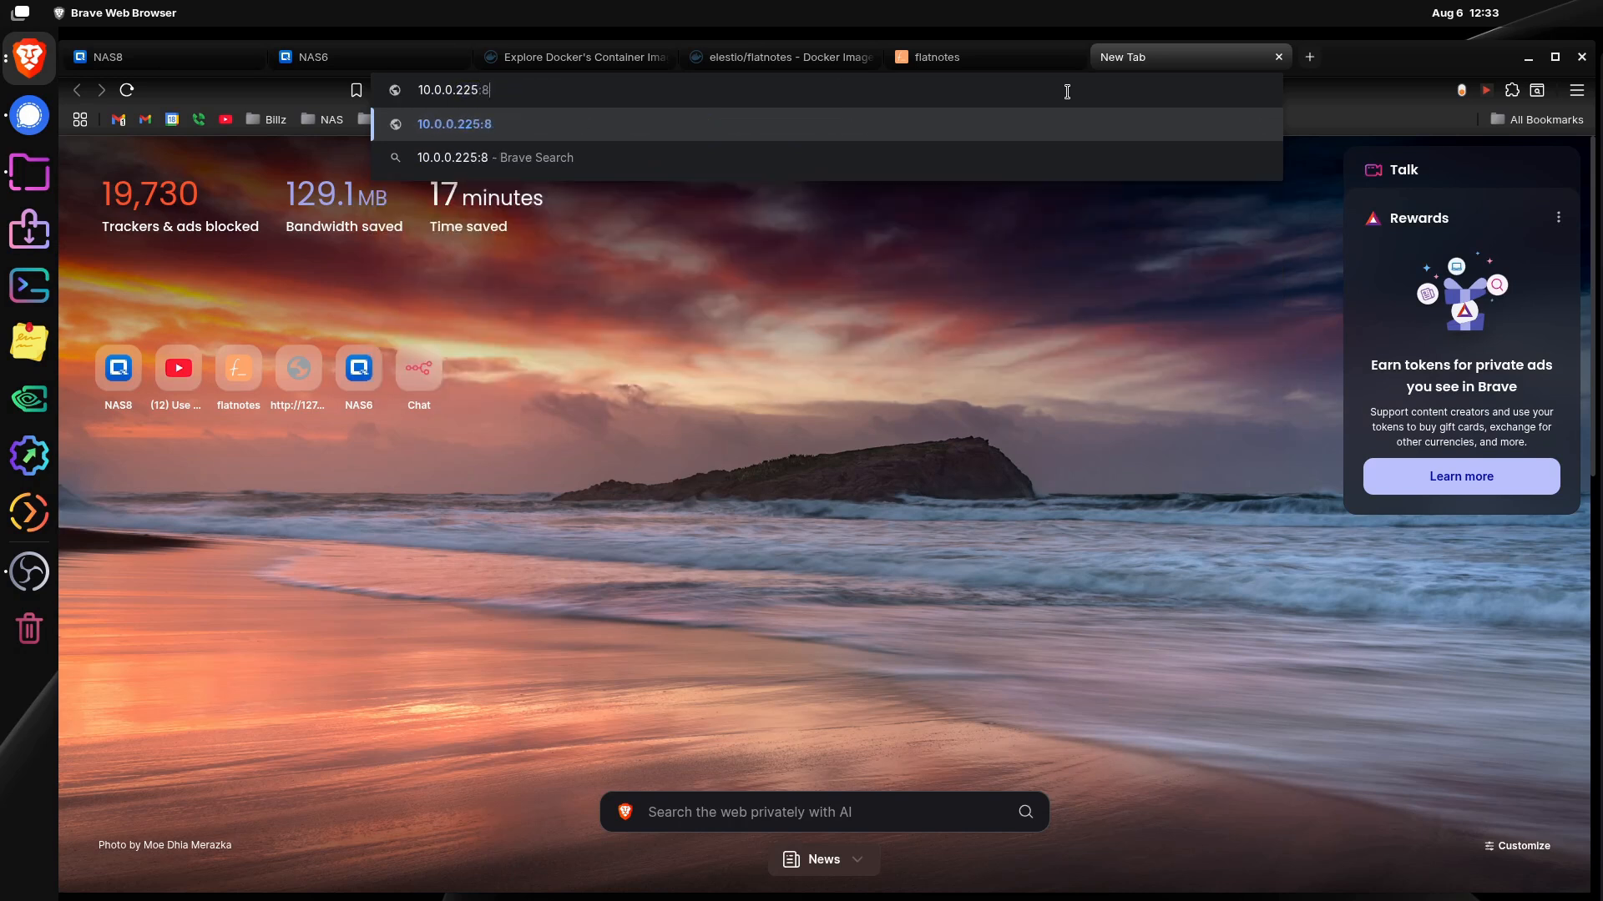
type("080")
key("Return")
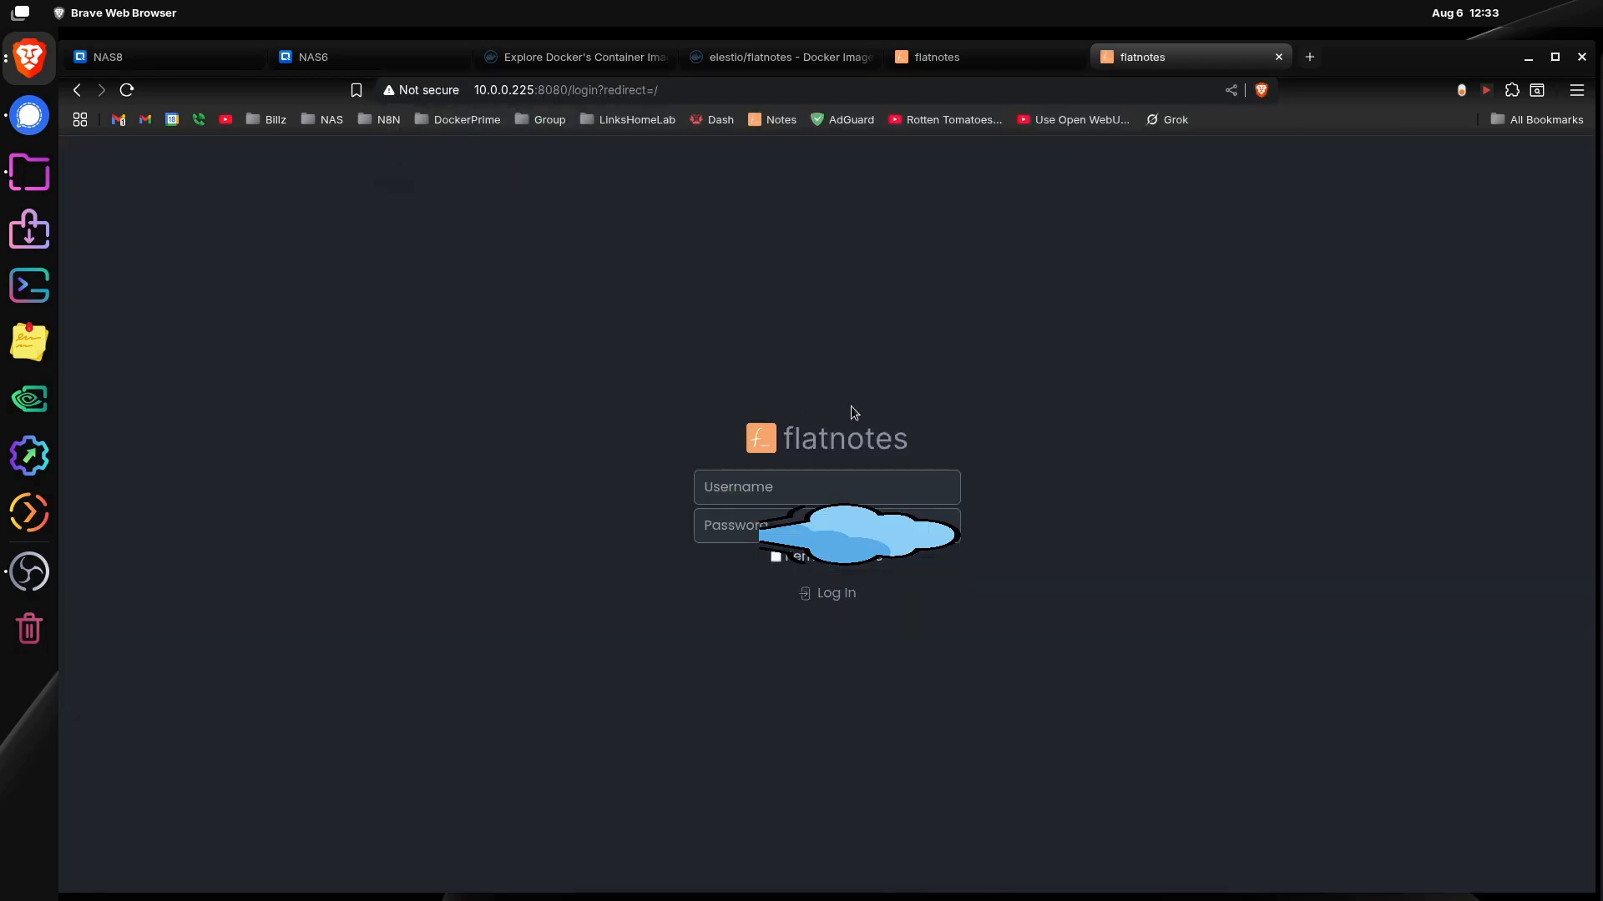
Step: Log in to flatnotes with the configured e-mail username and account password, and dismiss the browser's offer to save the password
left_click(843, 487)
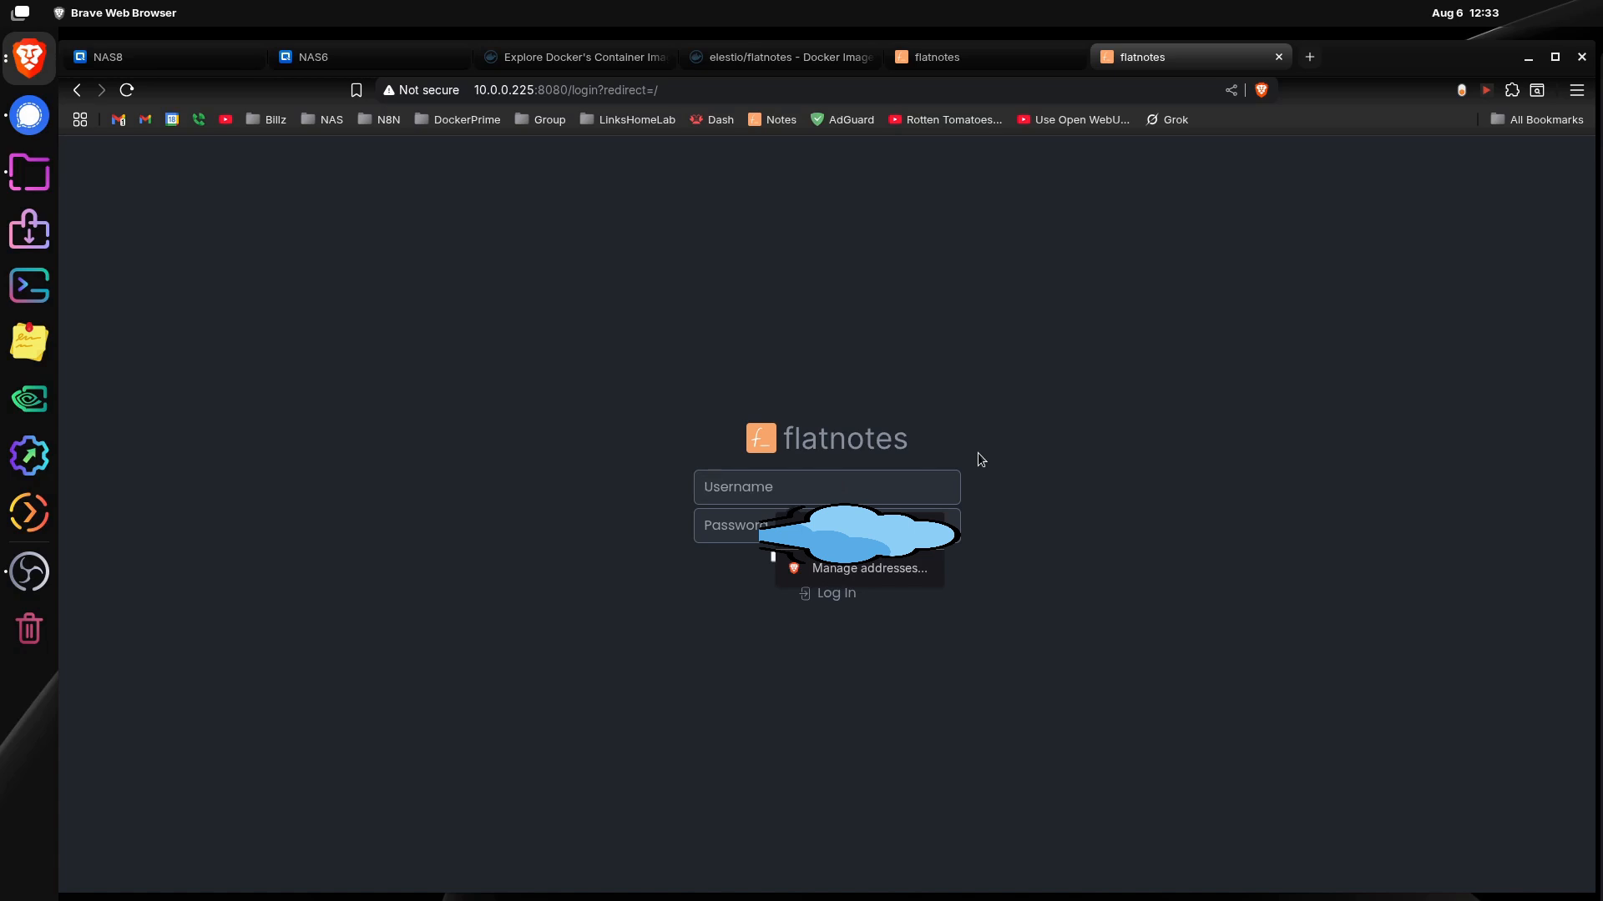
type("me")
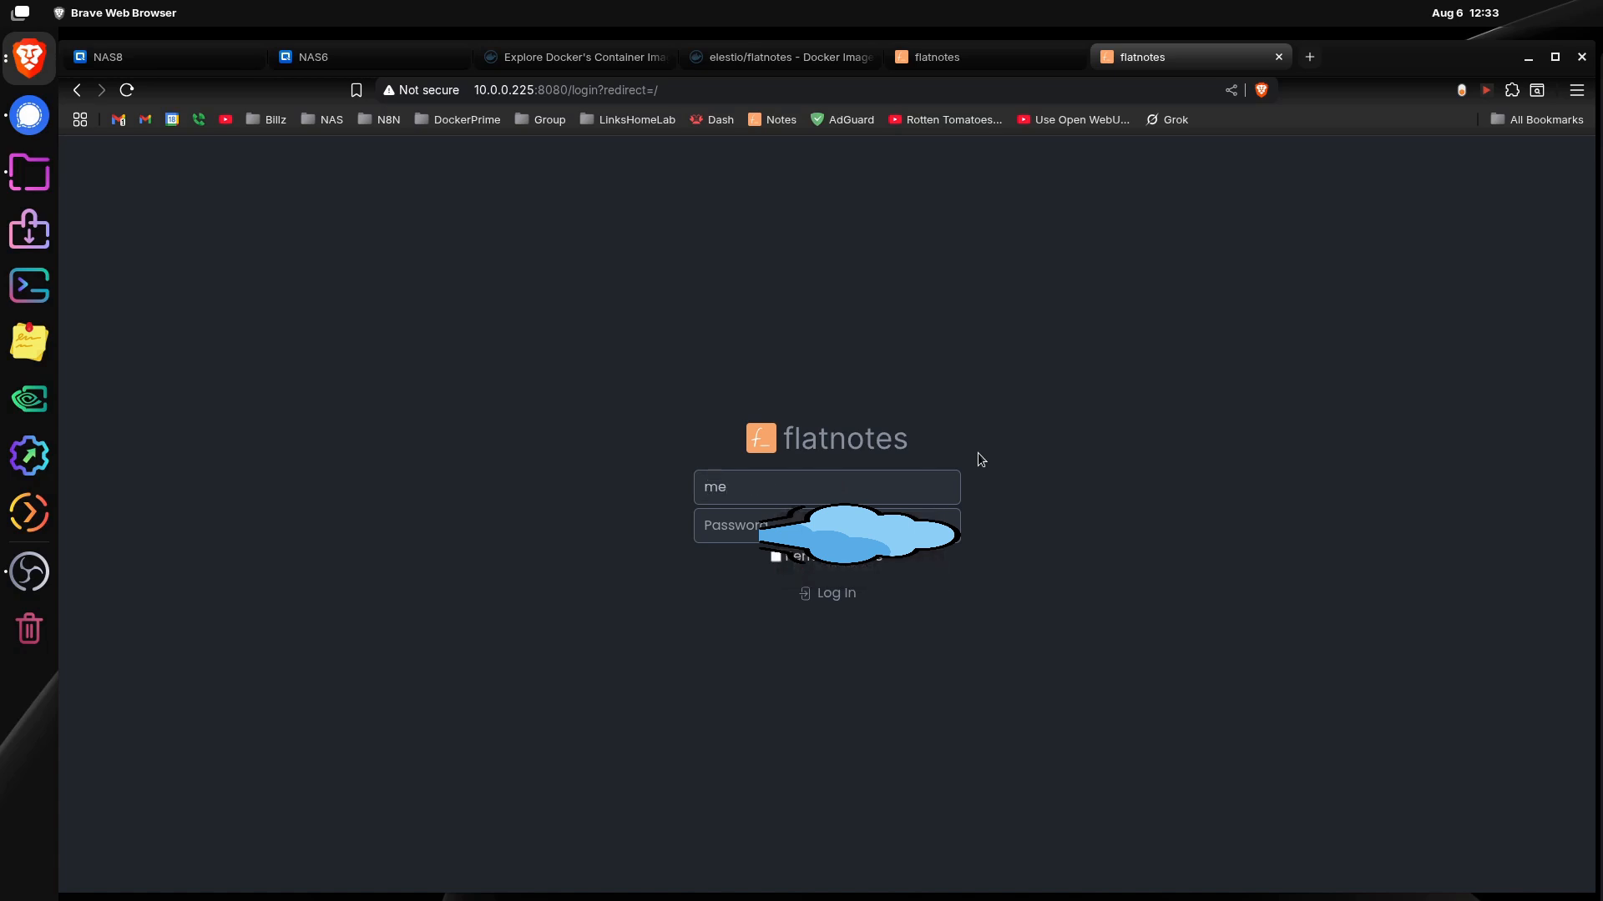
type("@me.com")
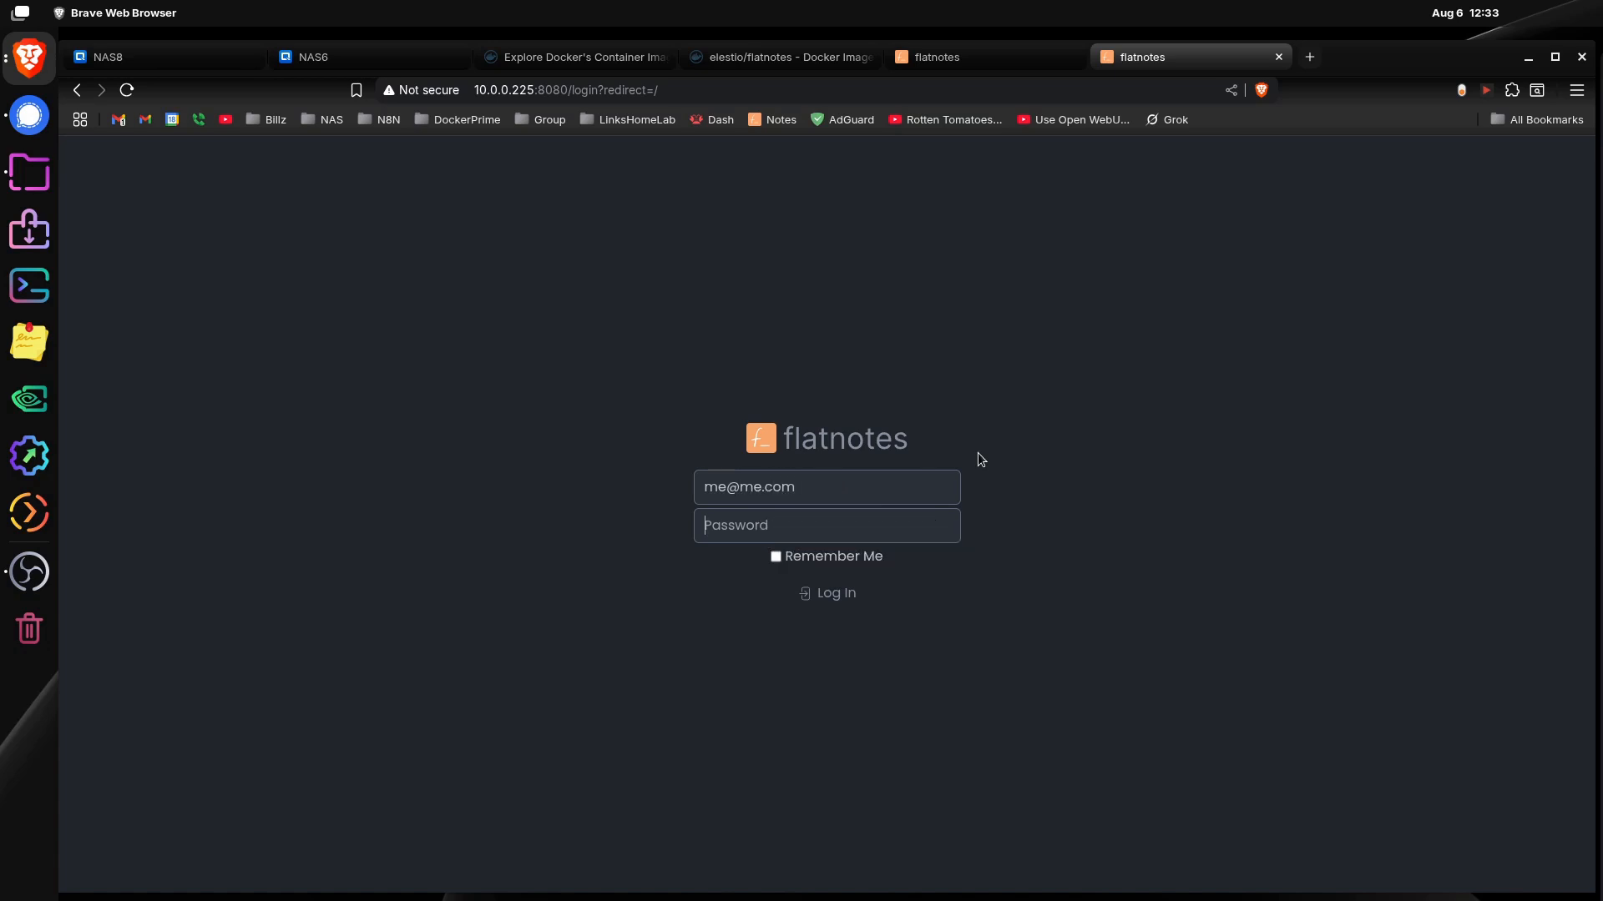
type("••")
key("BackSpace")
key("BackSpace")
key("BackSpace")
type("•••••••••••")
key("Return")
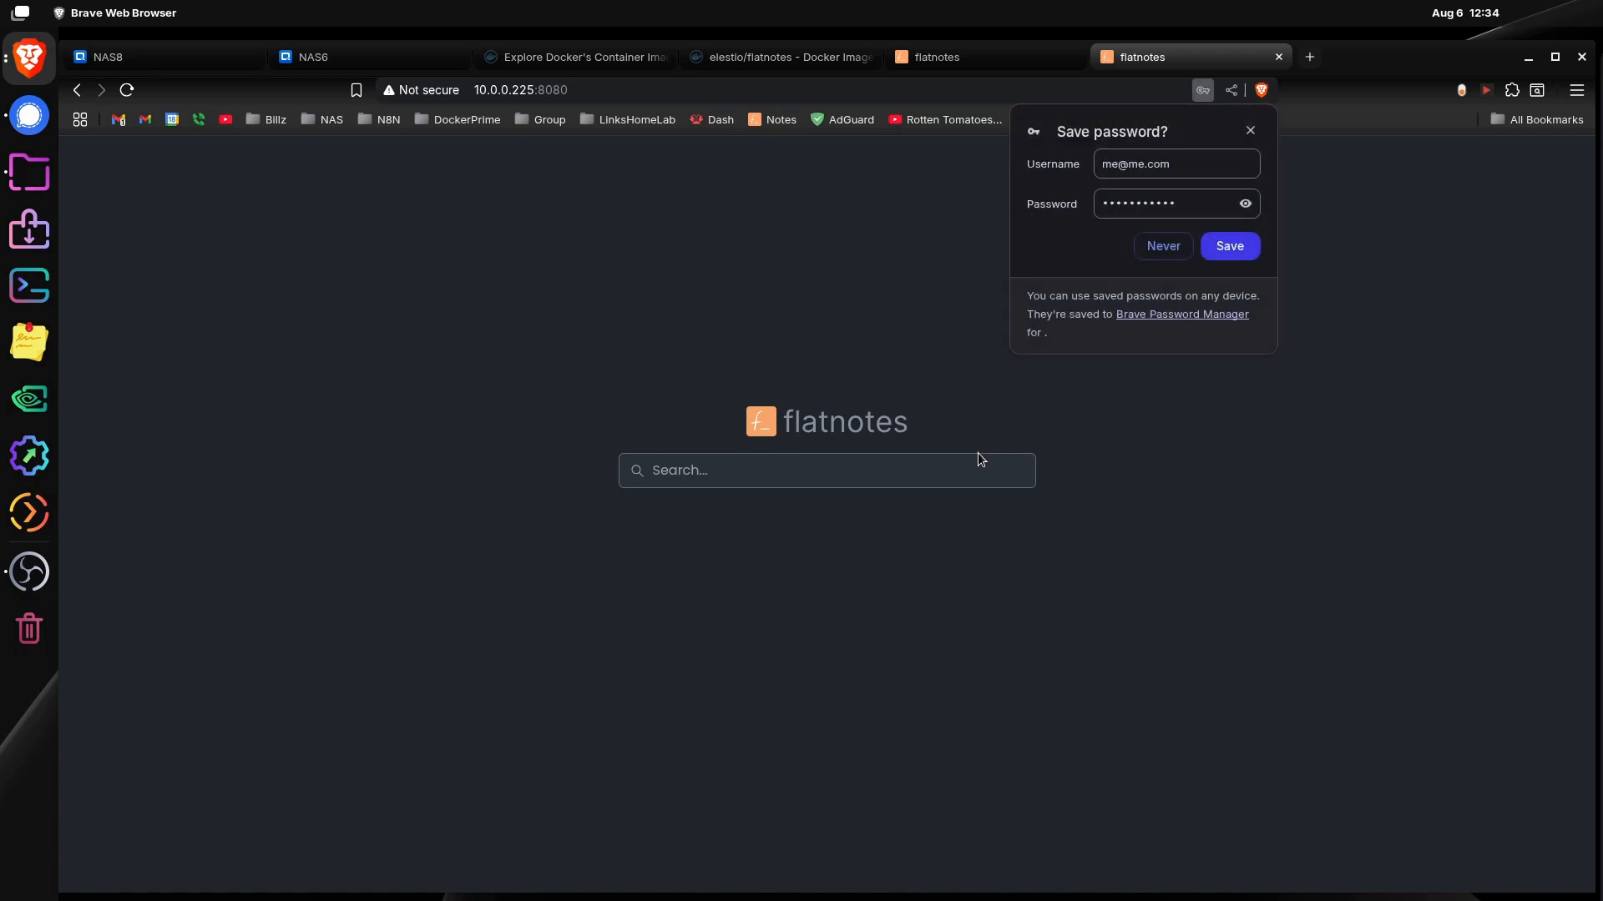
left_click(1250, 130)
Step: Create a note titled "my new note" with the text "afefaewf" and save it
left_click(1115, 162)
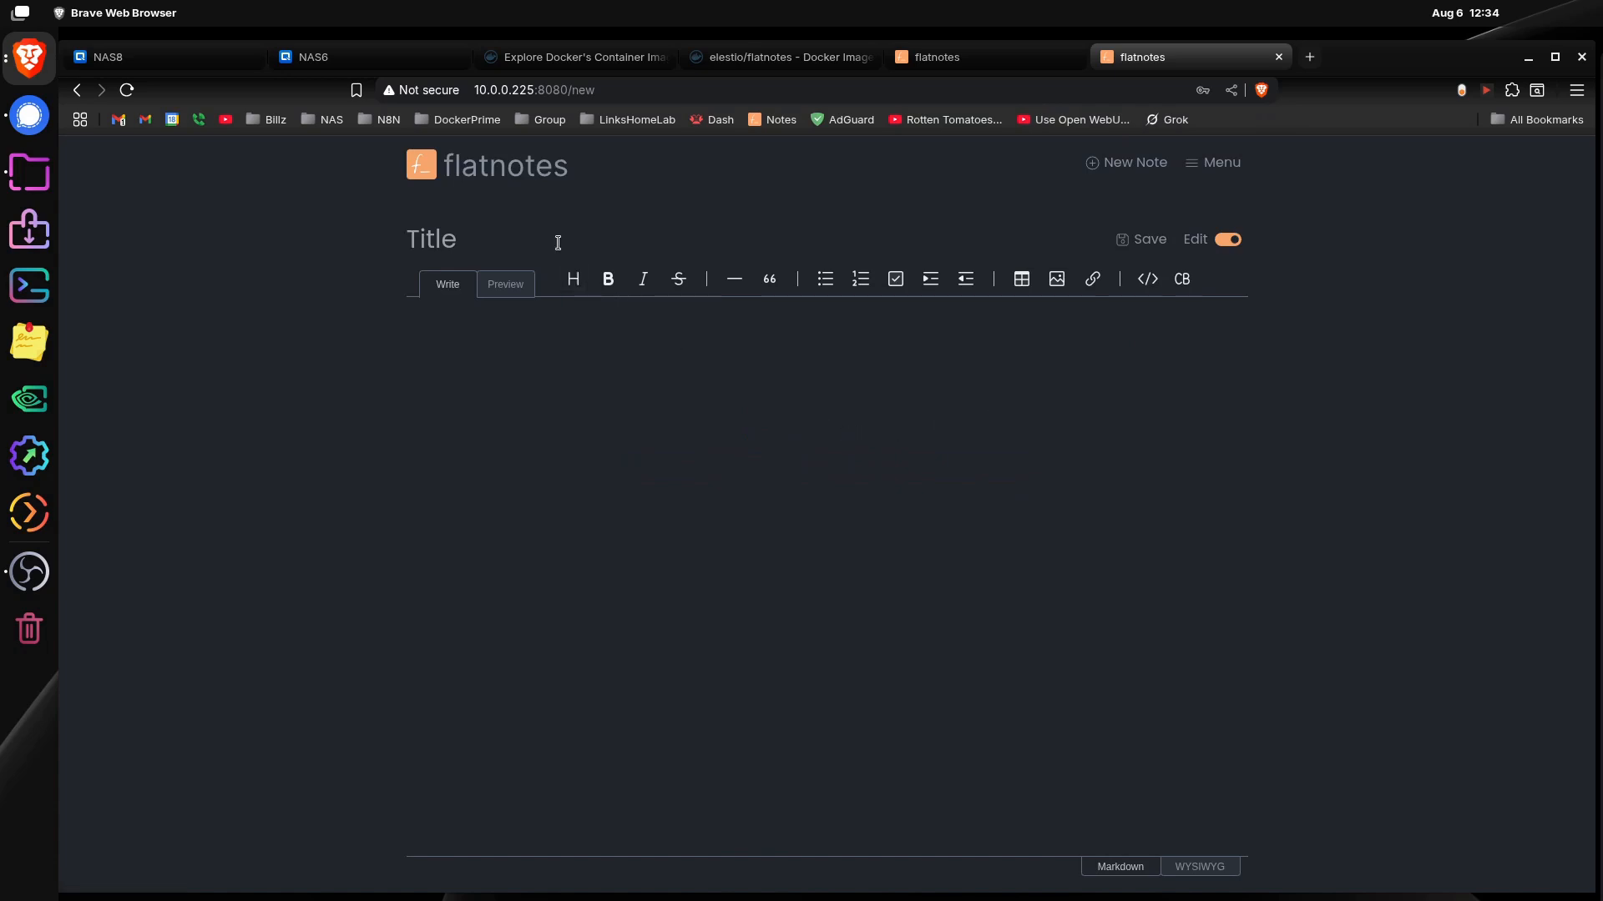
type("my new note")
type("afefaewf")
left_click(1141, 240)
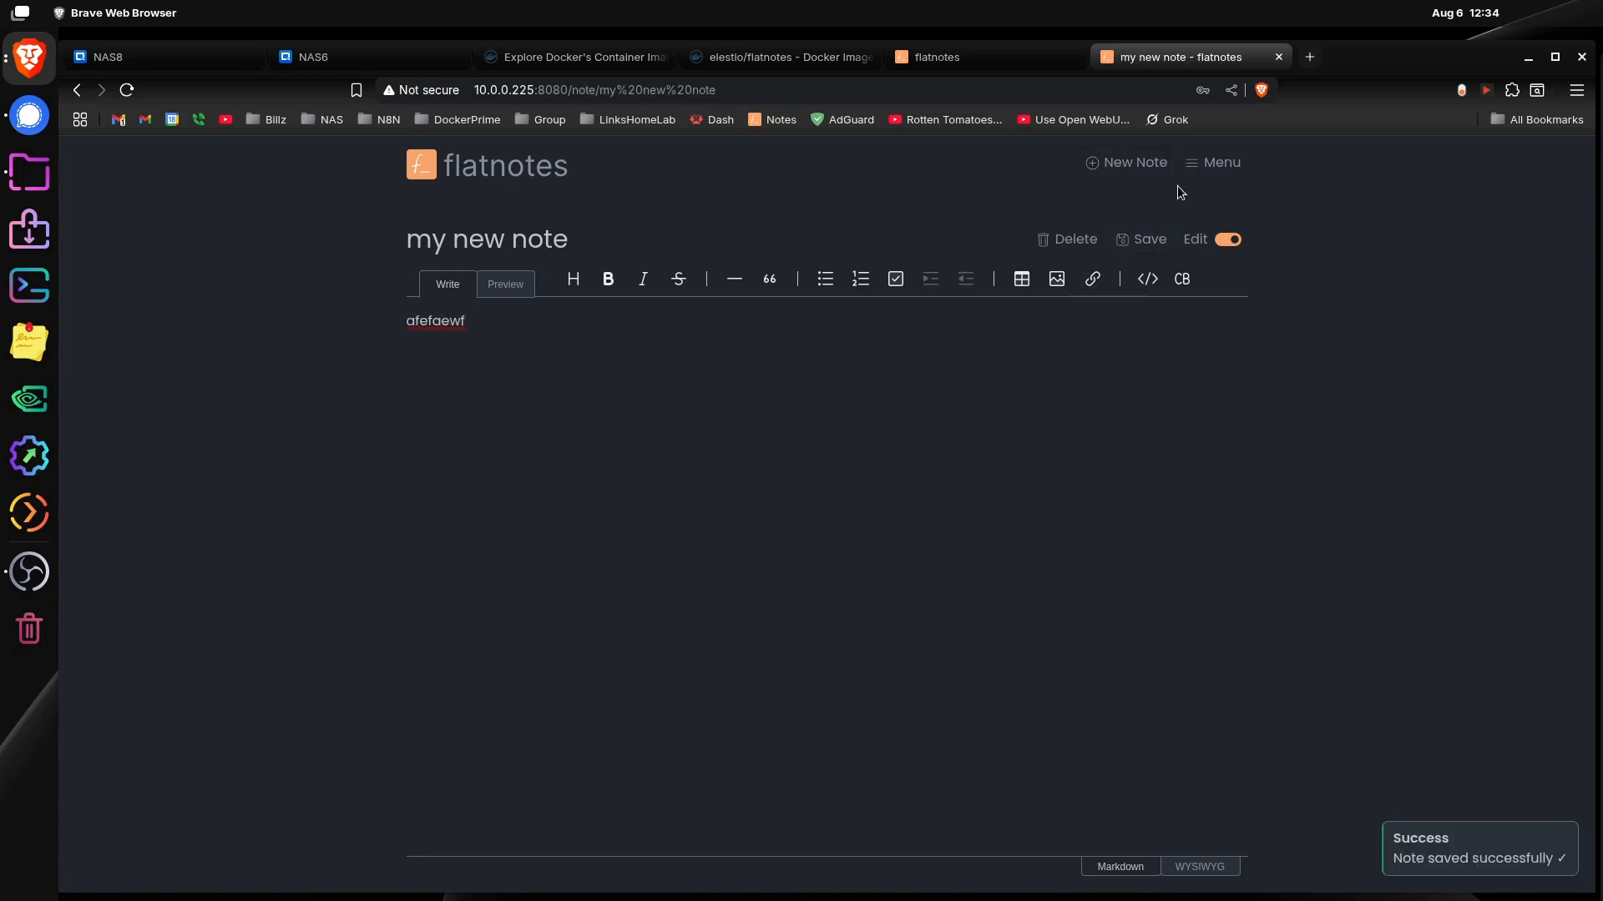
Step: List all notes in the new flatnotes instance and compare them with the notes in the instance at 10.0.0.5:8080
left_click(1215, 163)
left_click(1235, 218)
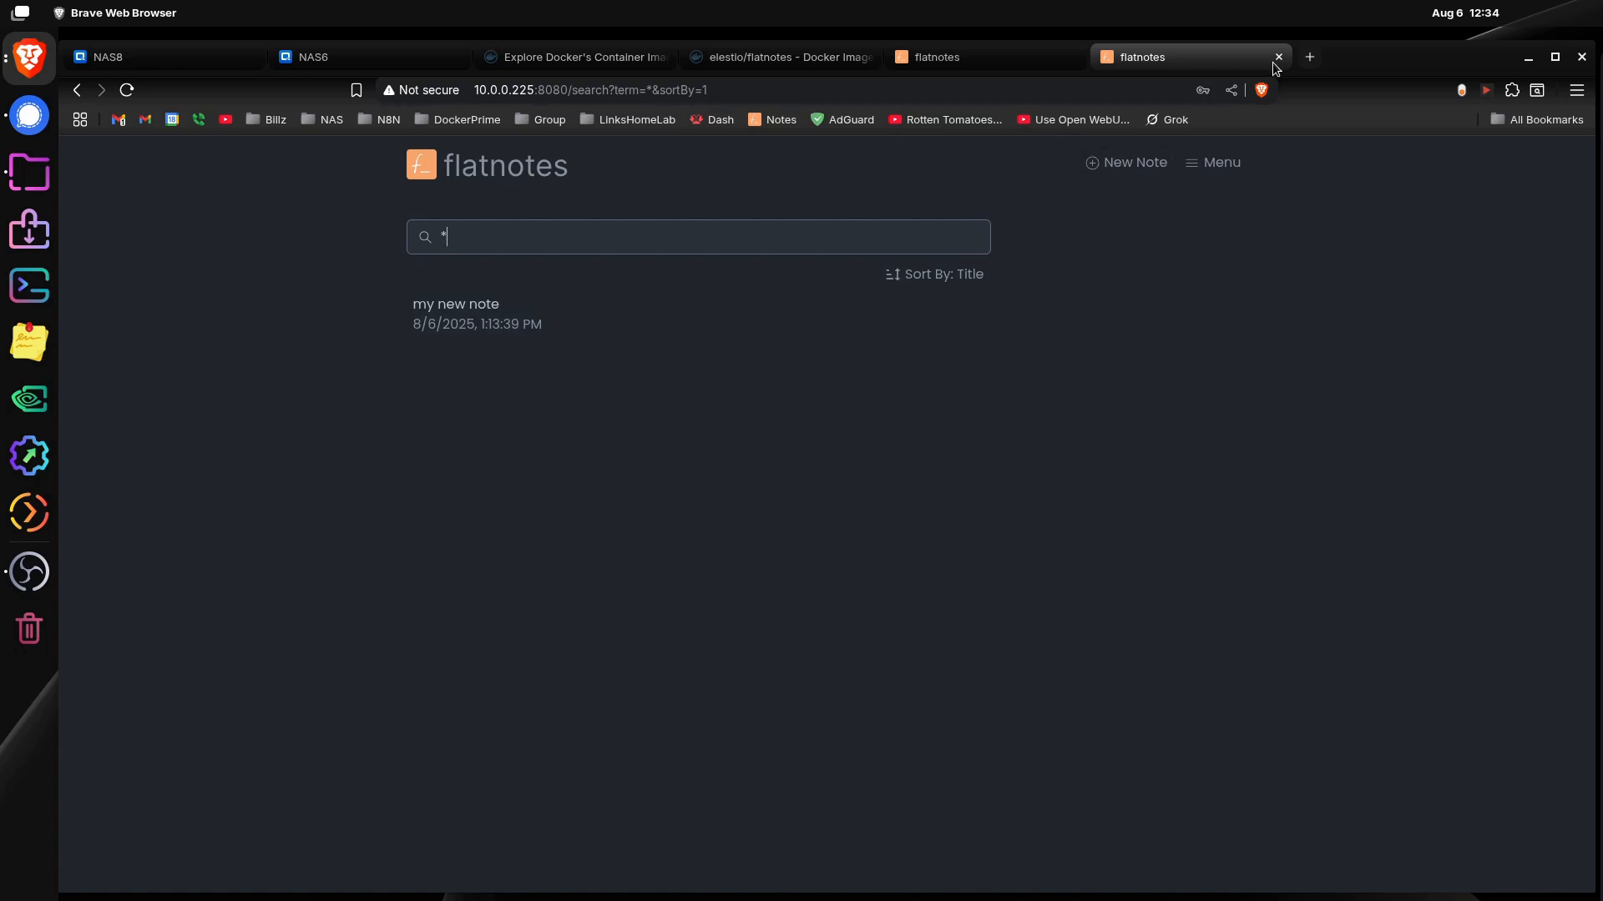
left_click(1010, 65)
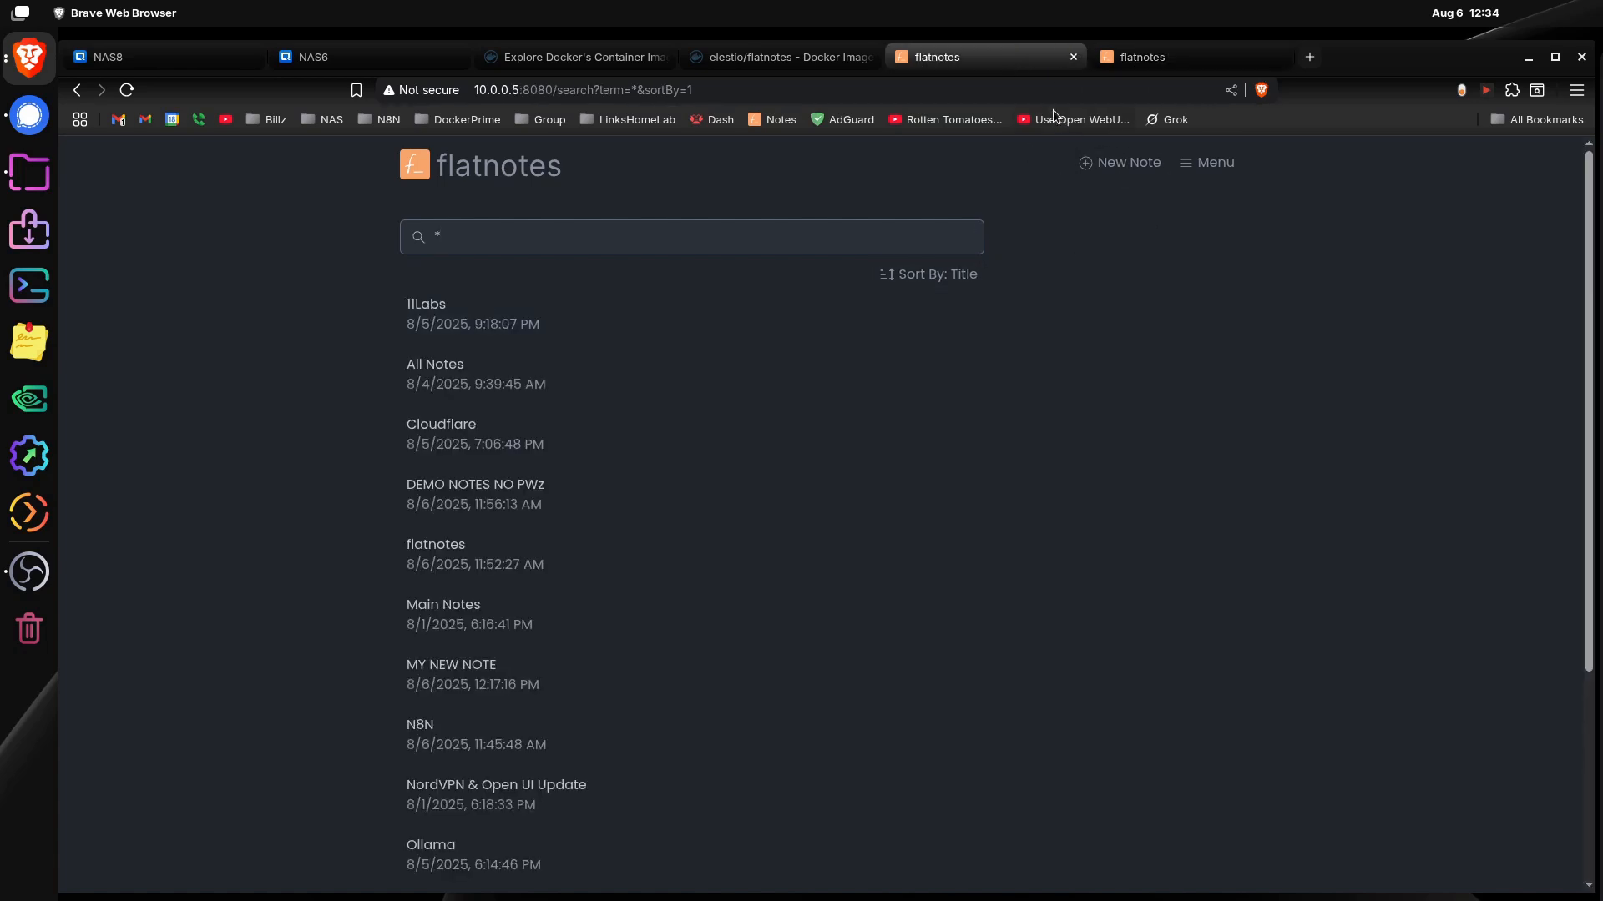
left_click(1149, 69)
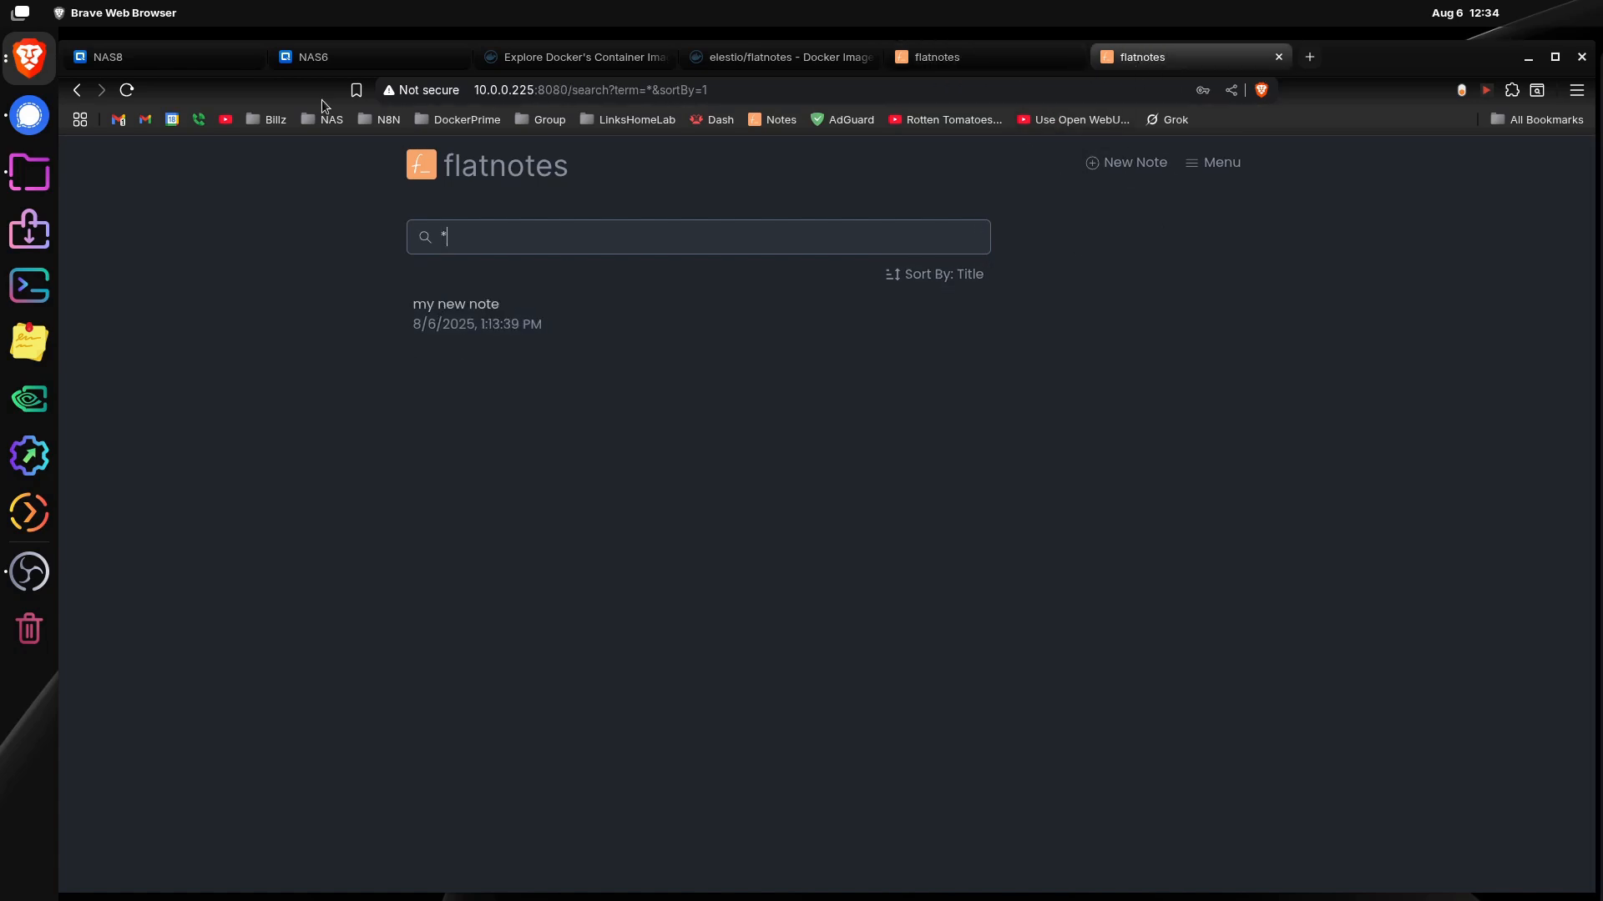
Step: Browse to the docker/flatnotes/data folder on NAS6 in File Station and try to open "my new note.md", cancelling the download
left_click(355, 67)
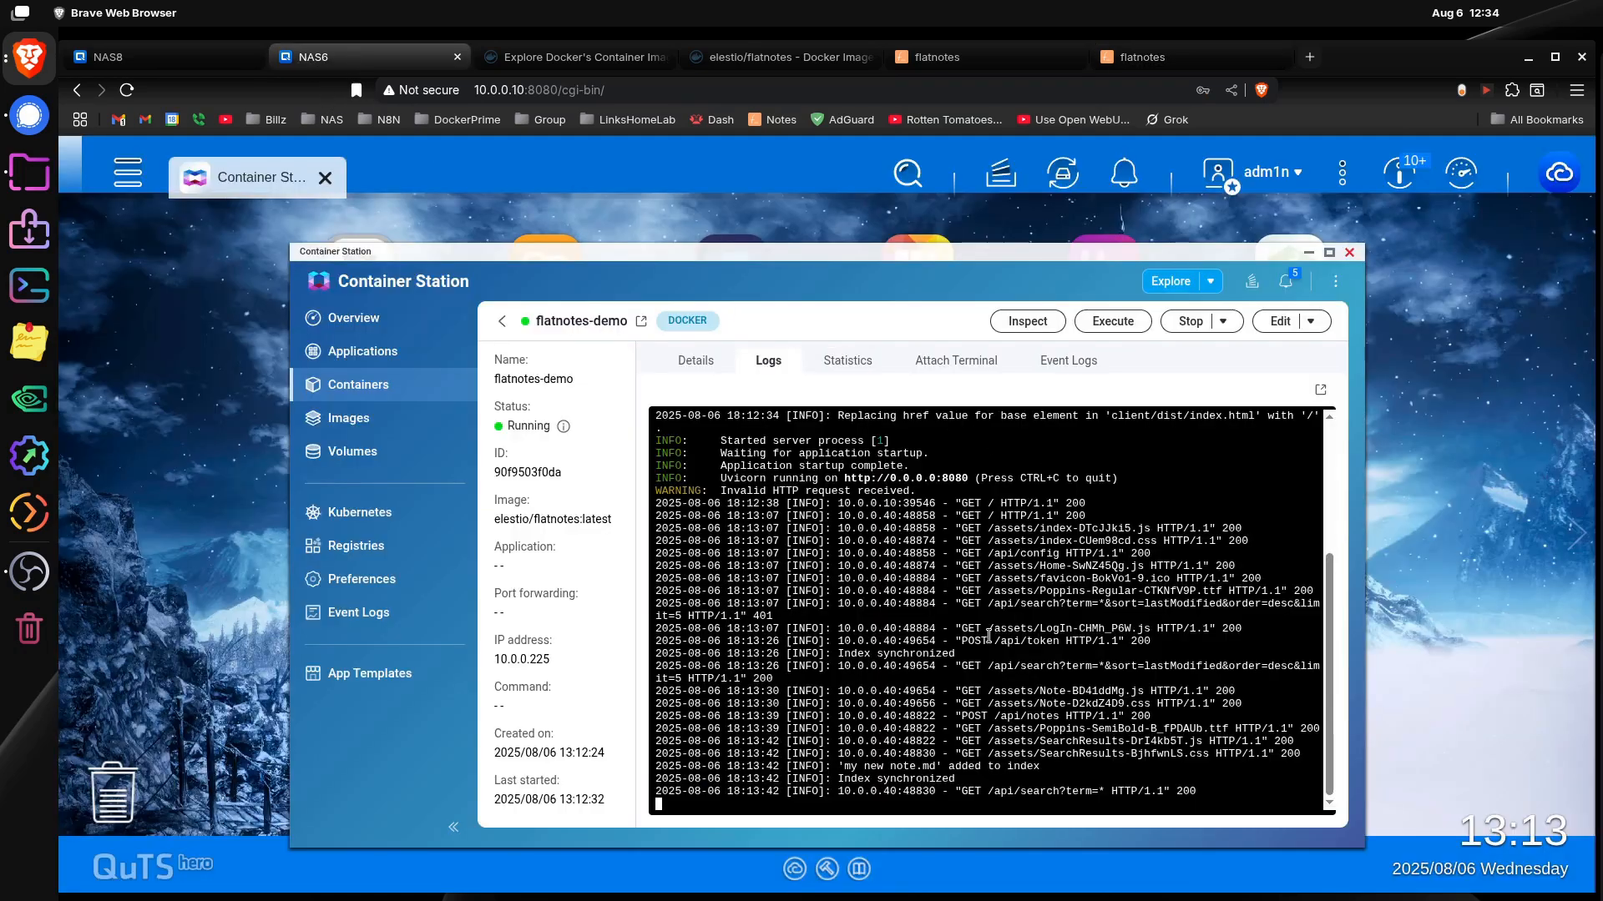
left_click(1307, 255)
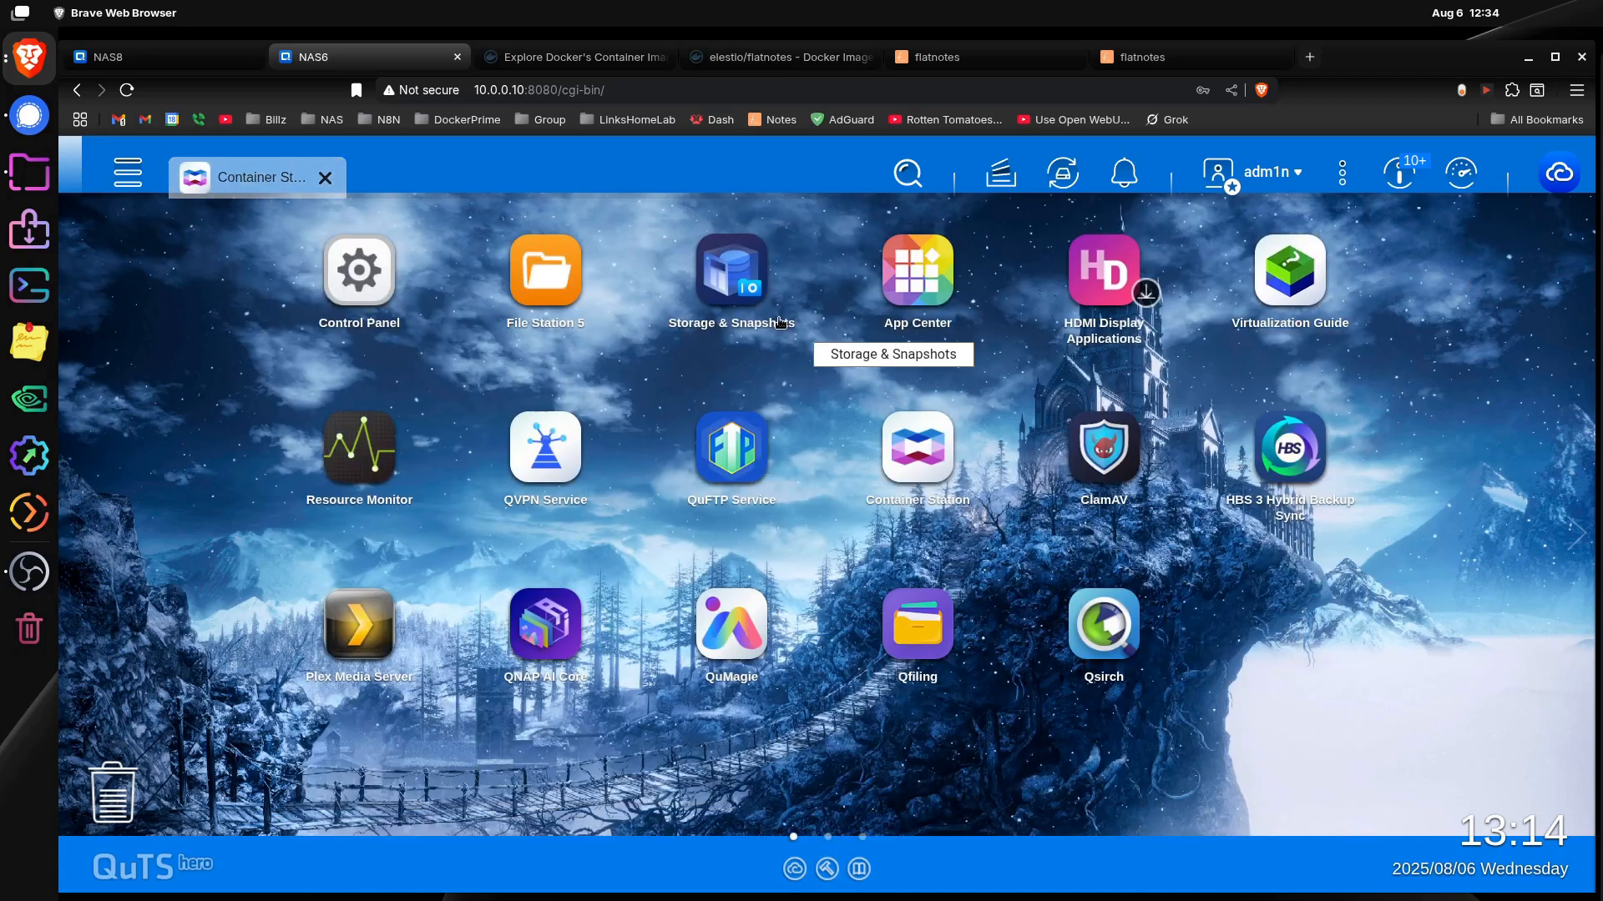
left_click(544, 288)
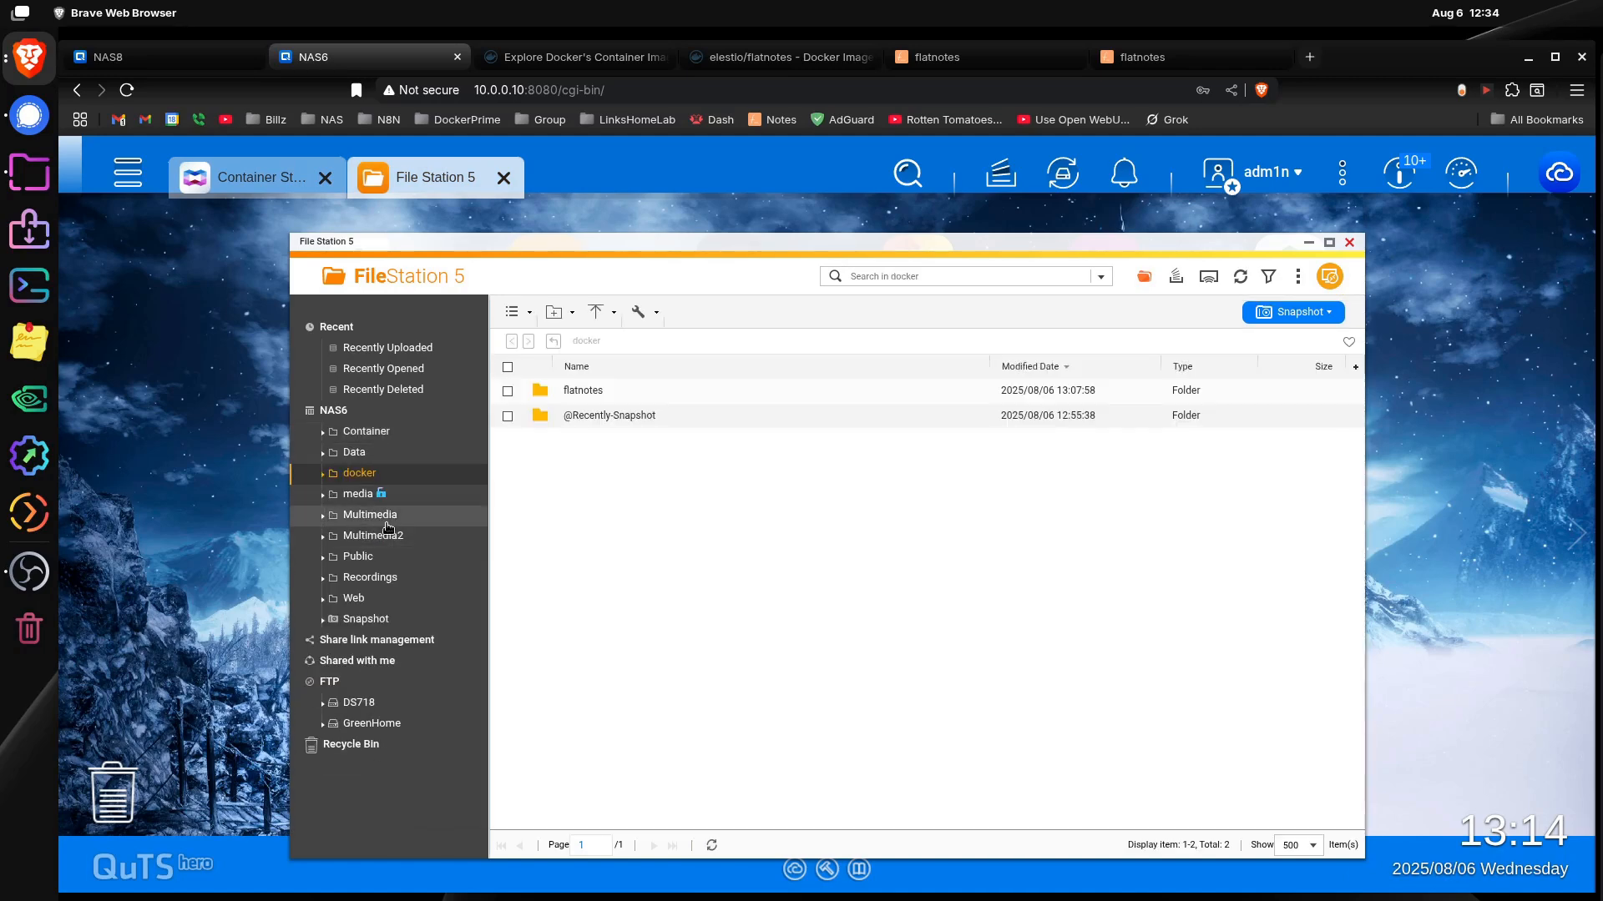
double_click(576, 389)
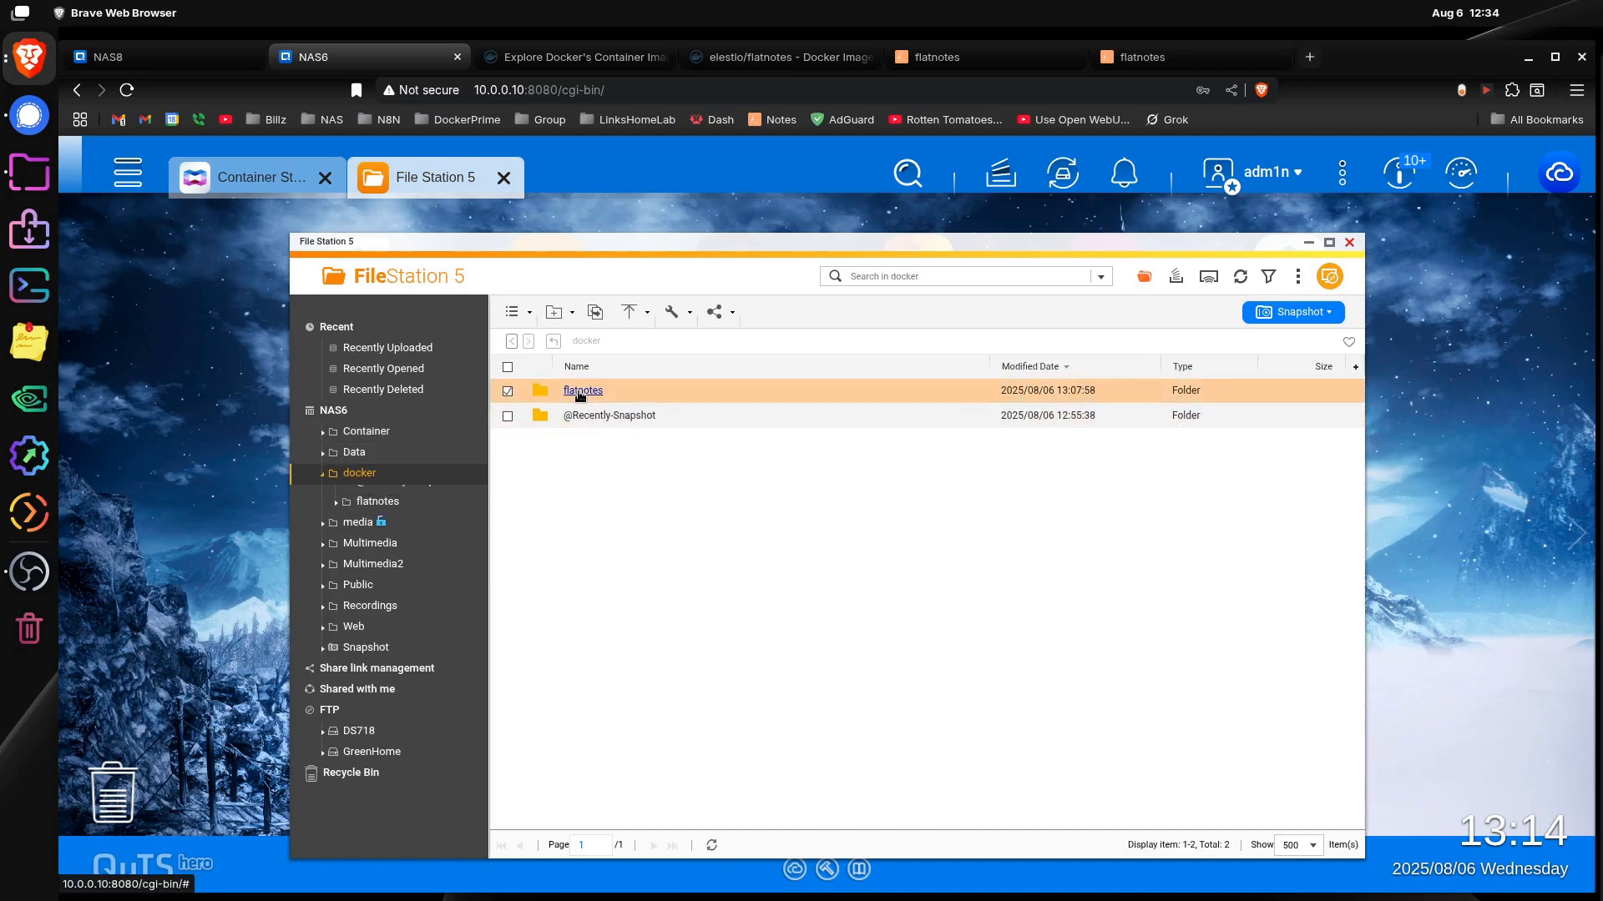
double_click(576, 389)
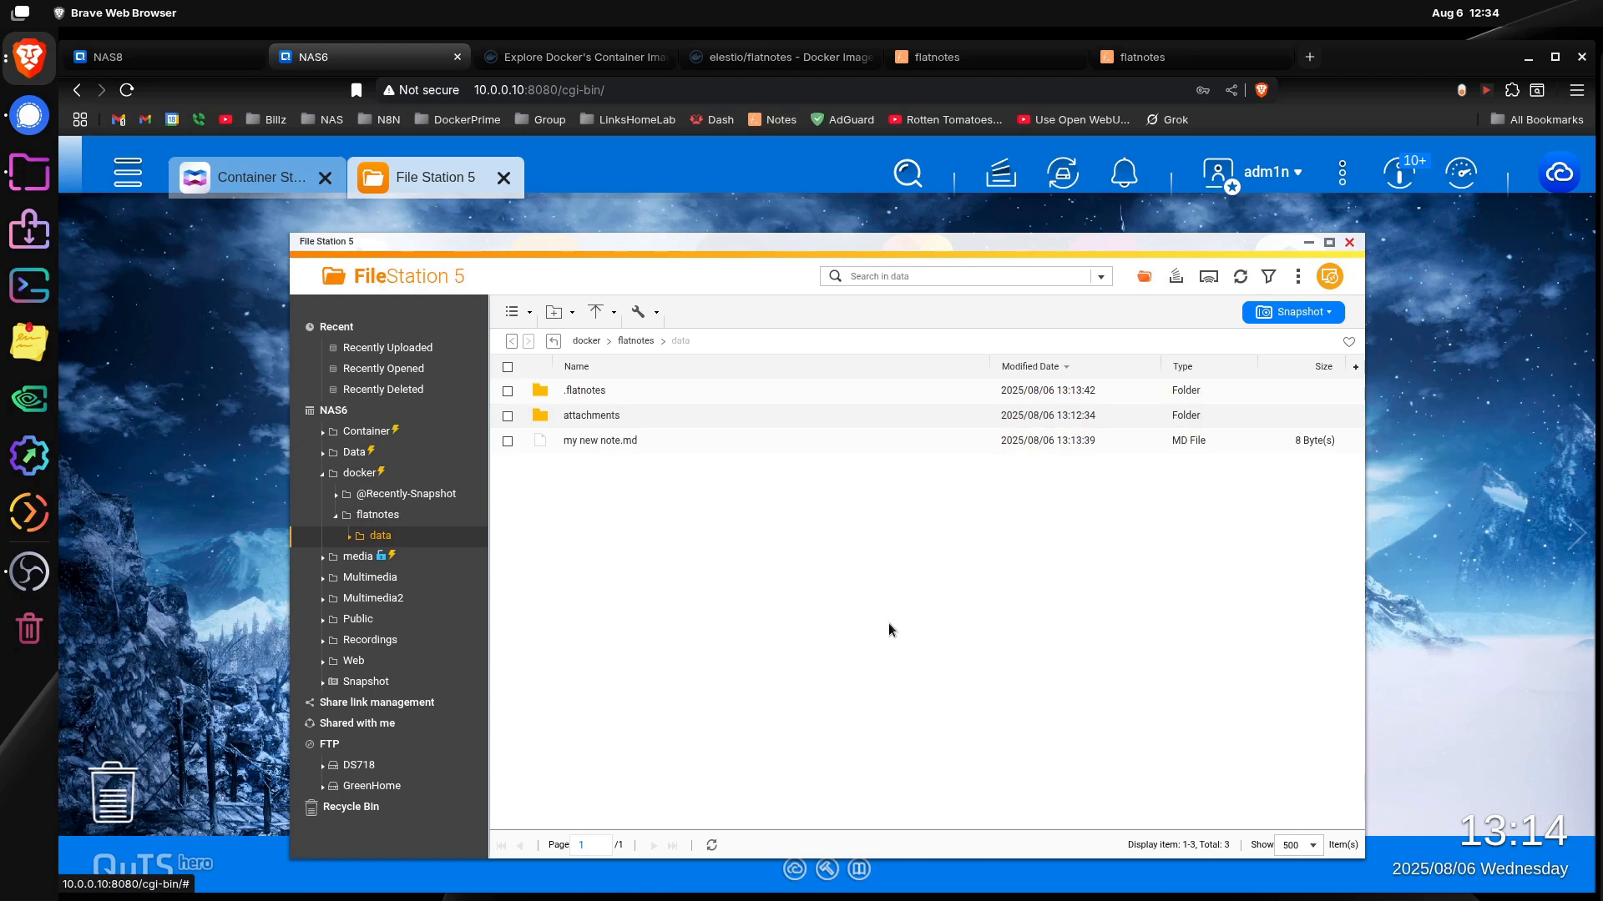
double_click(598, 441)
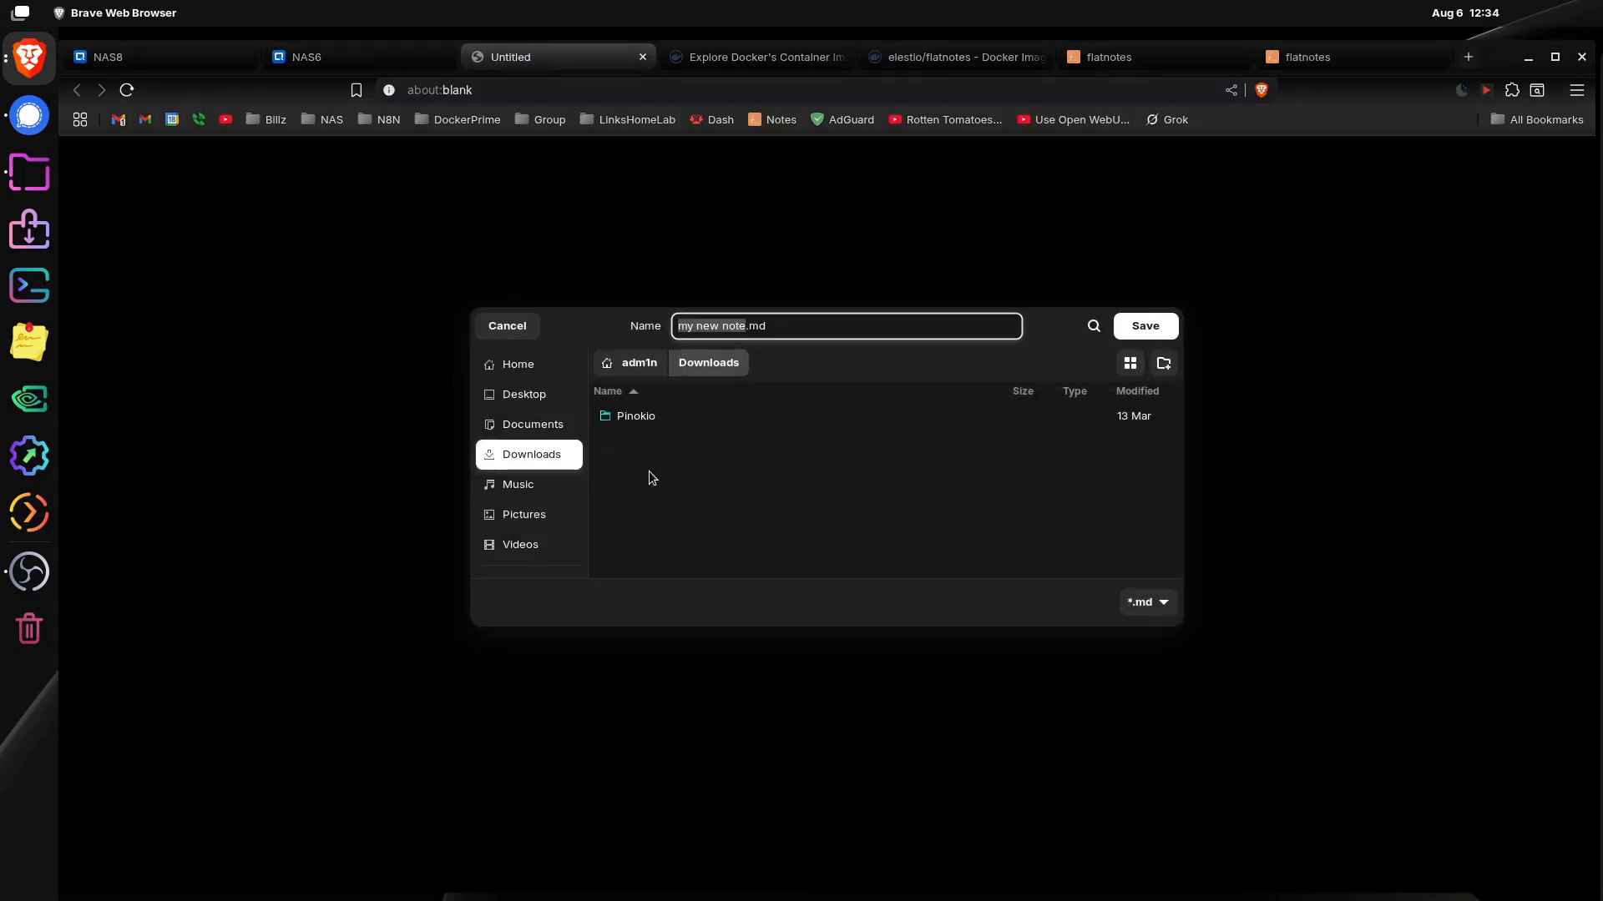
left_click(505, 328)
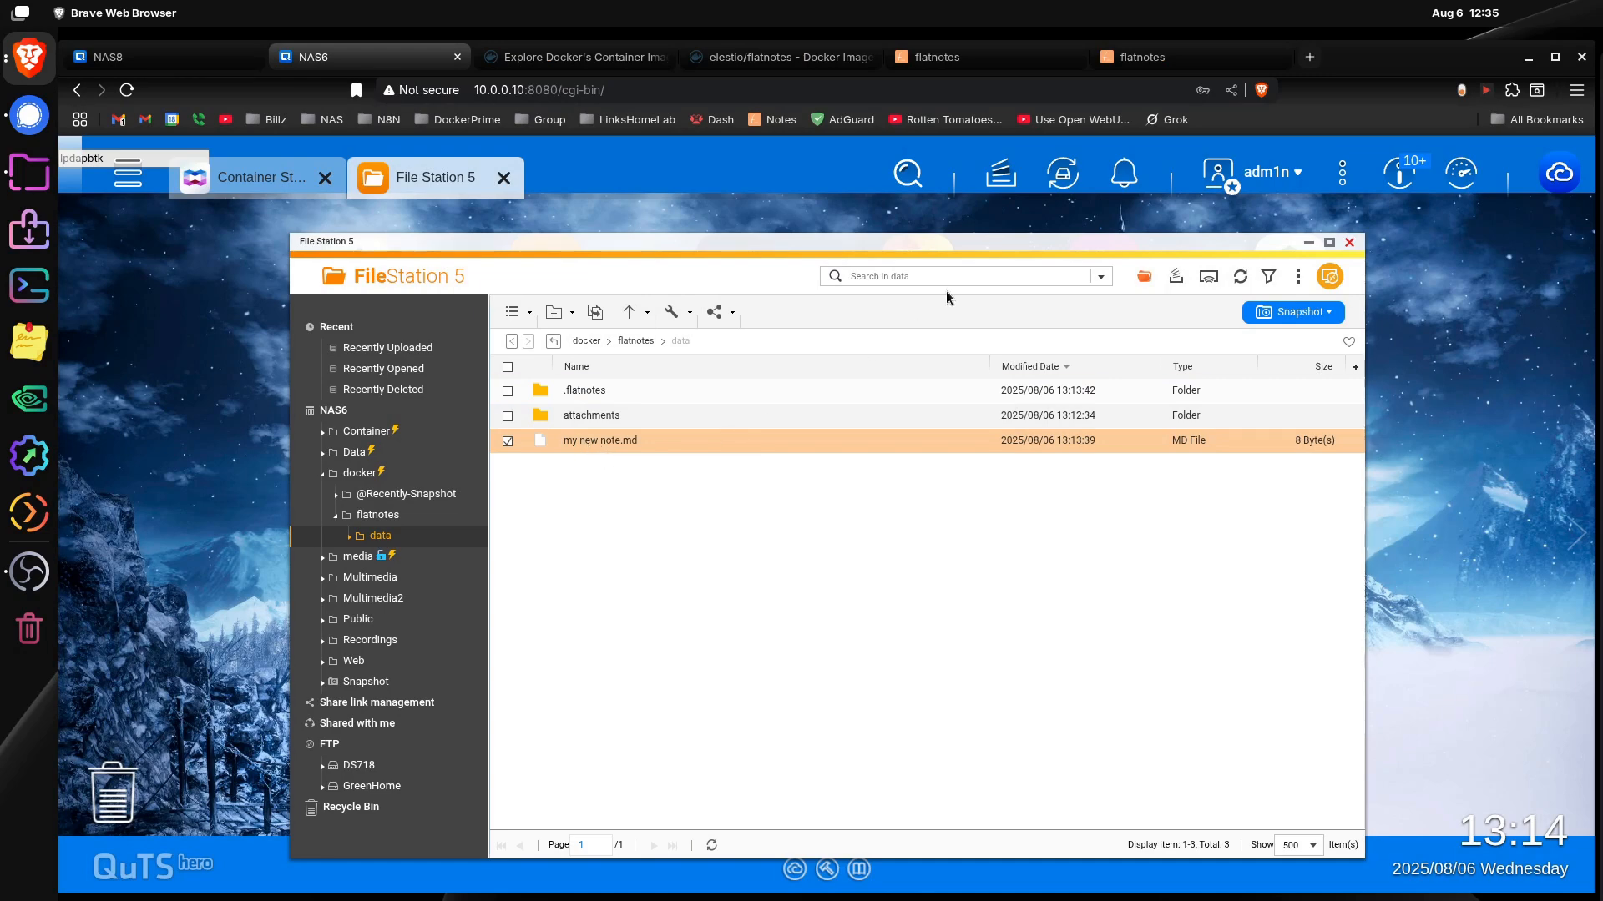
Step: Browse to the docker/flatnotes/data folder on NAS8 in File Station to examine the note files stored there
left_click(985, 58)
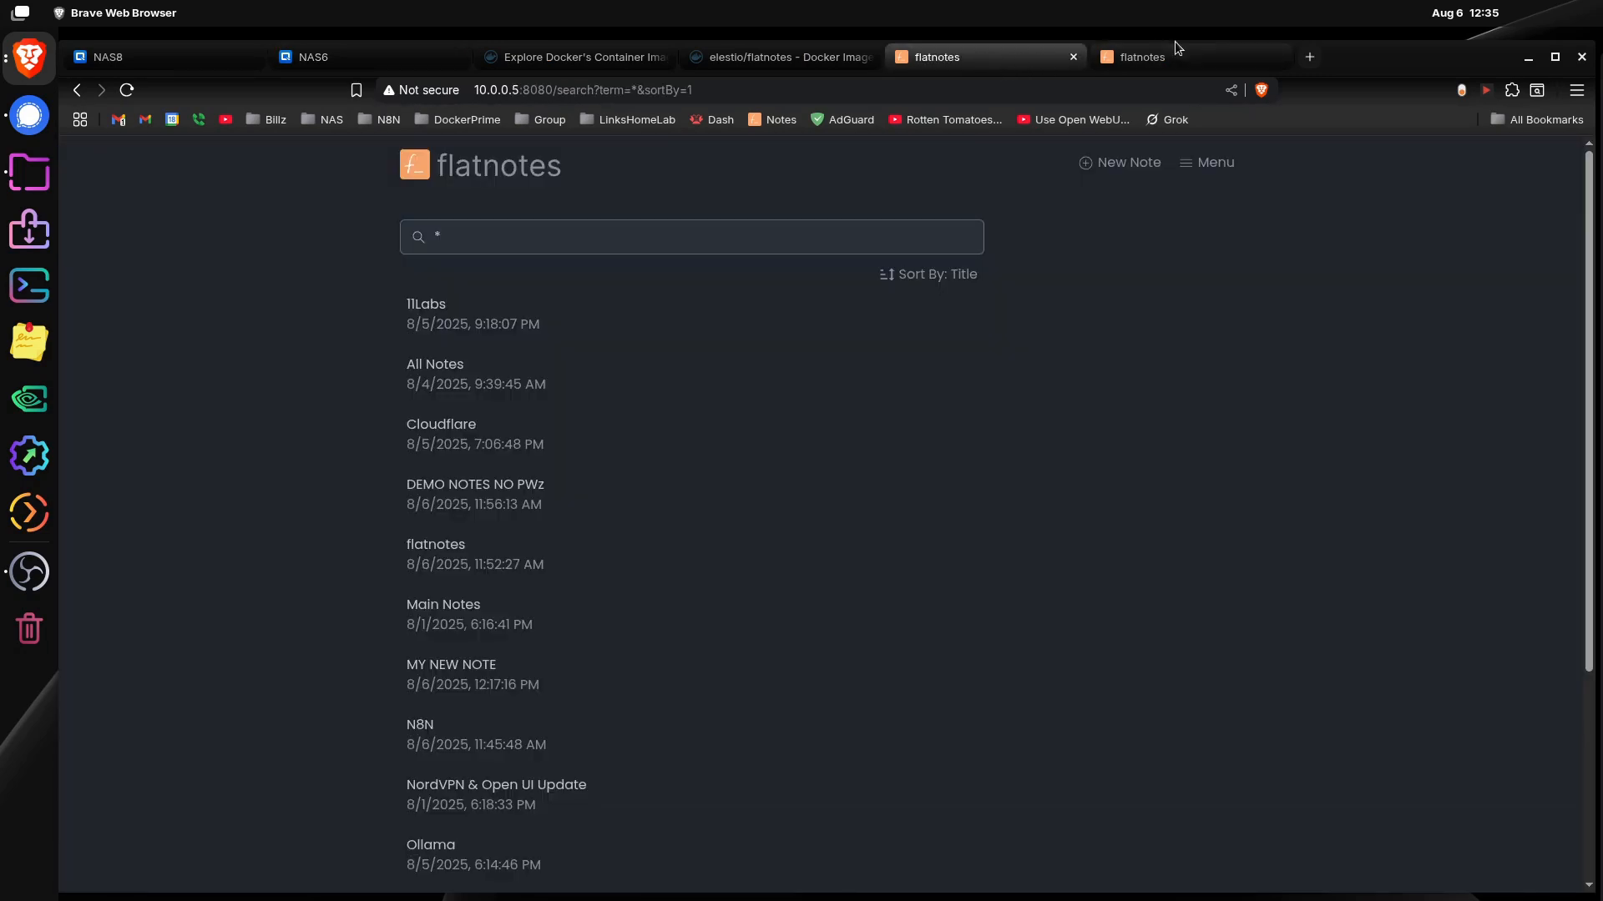
left_click(174, 53)
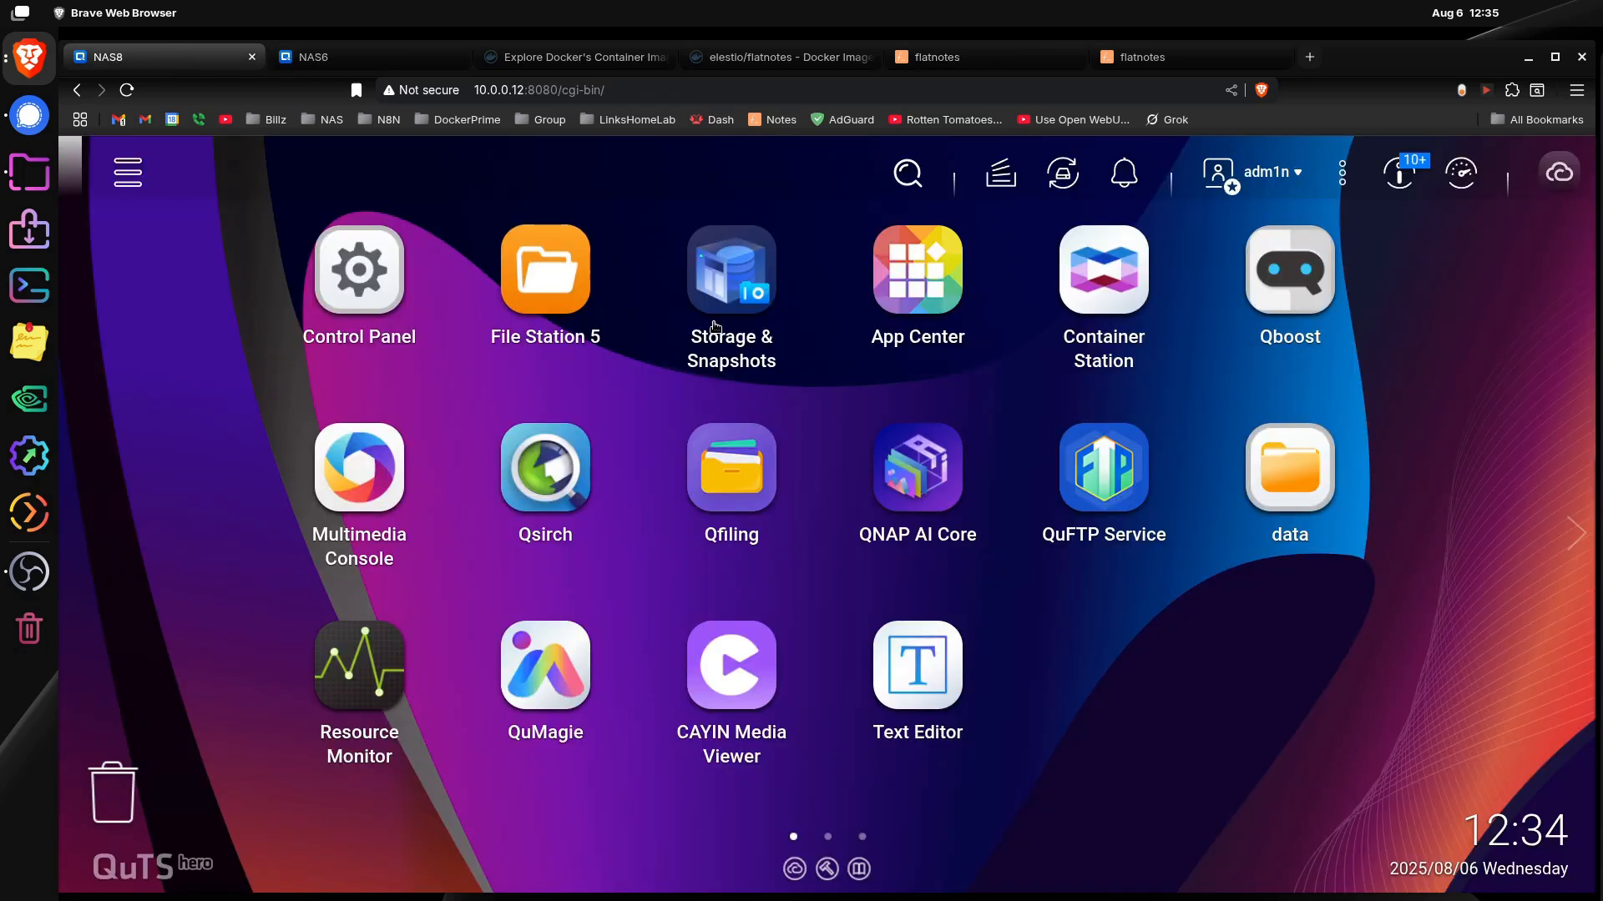
left_click(584, 292)
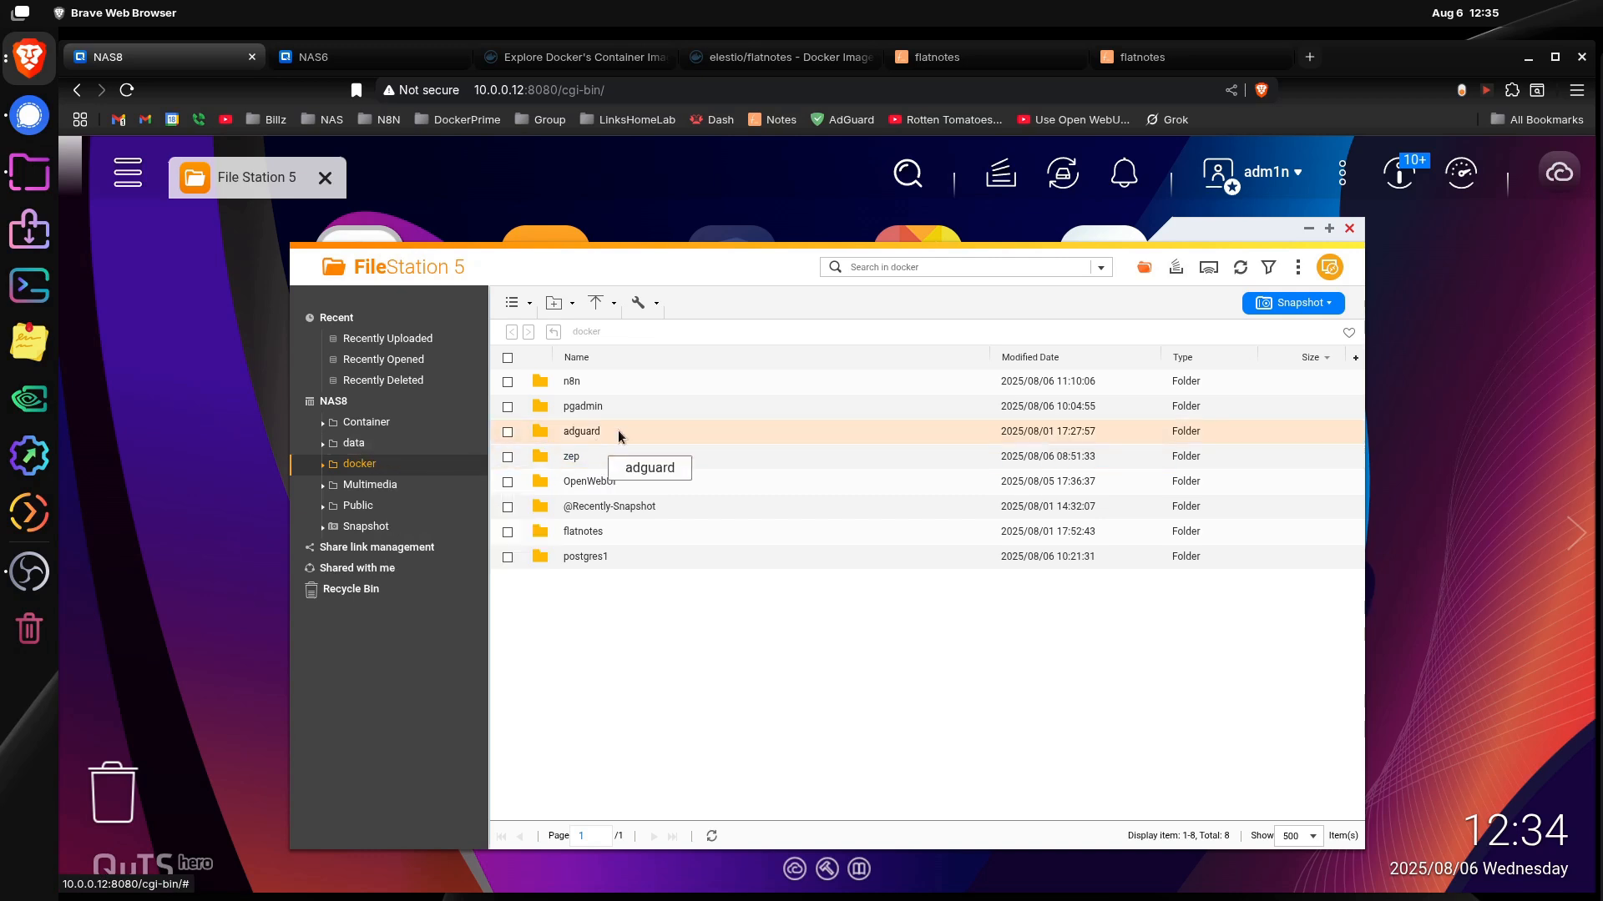
double_click(585, 532)
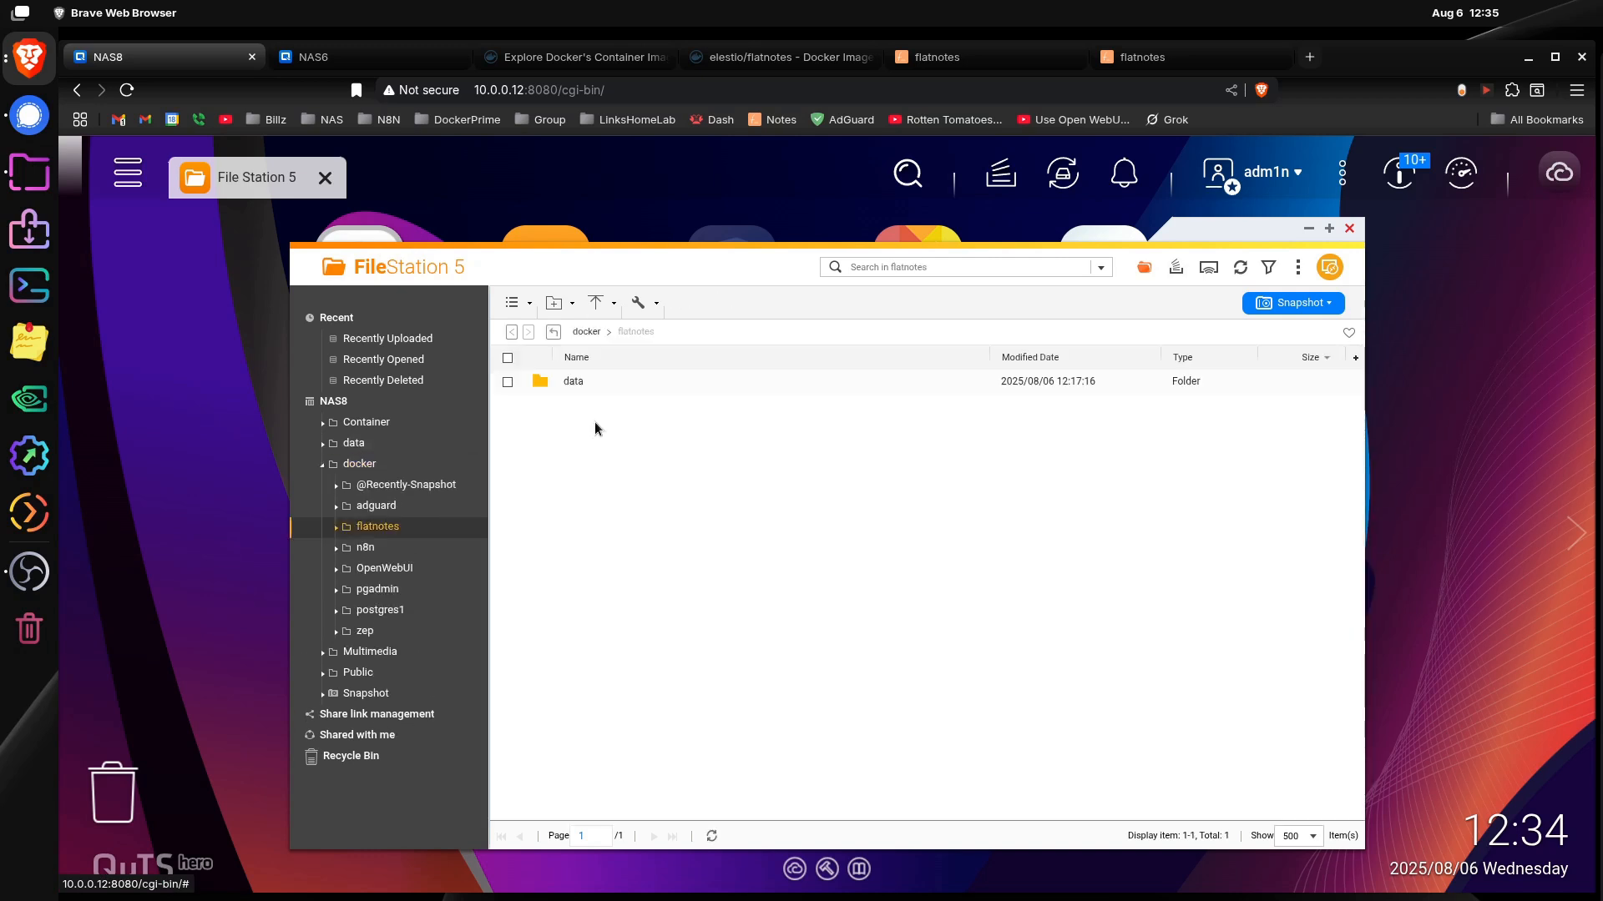
double_click(573, 381)
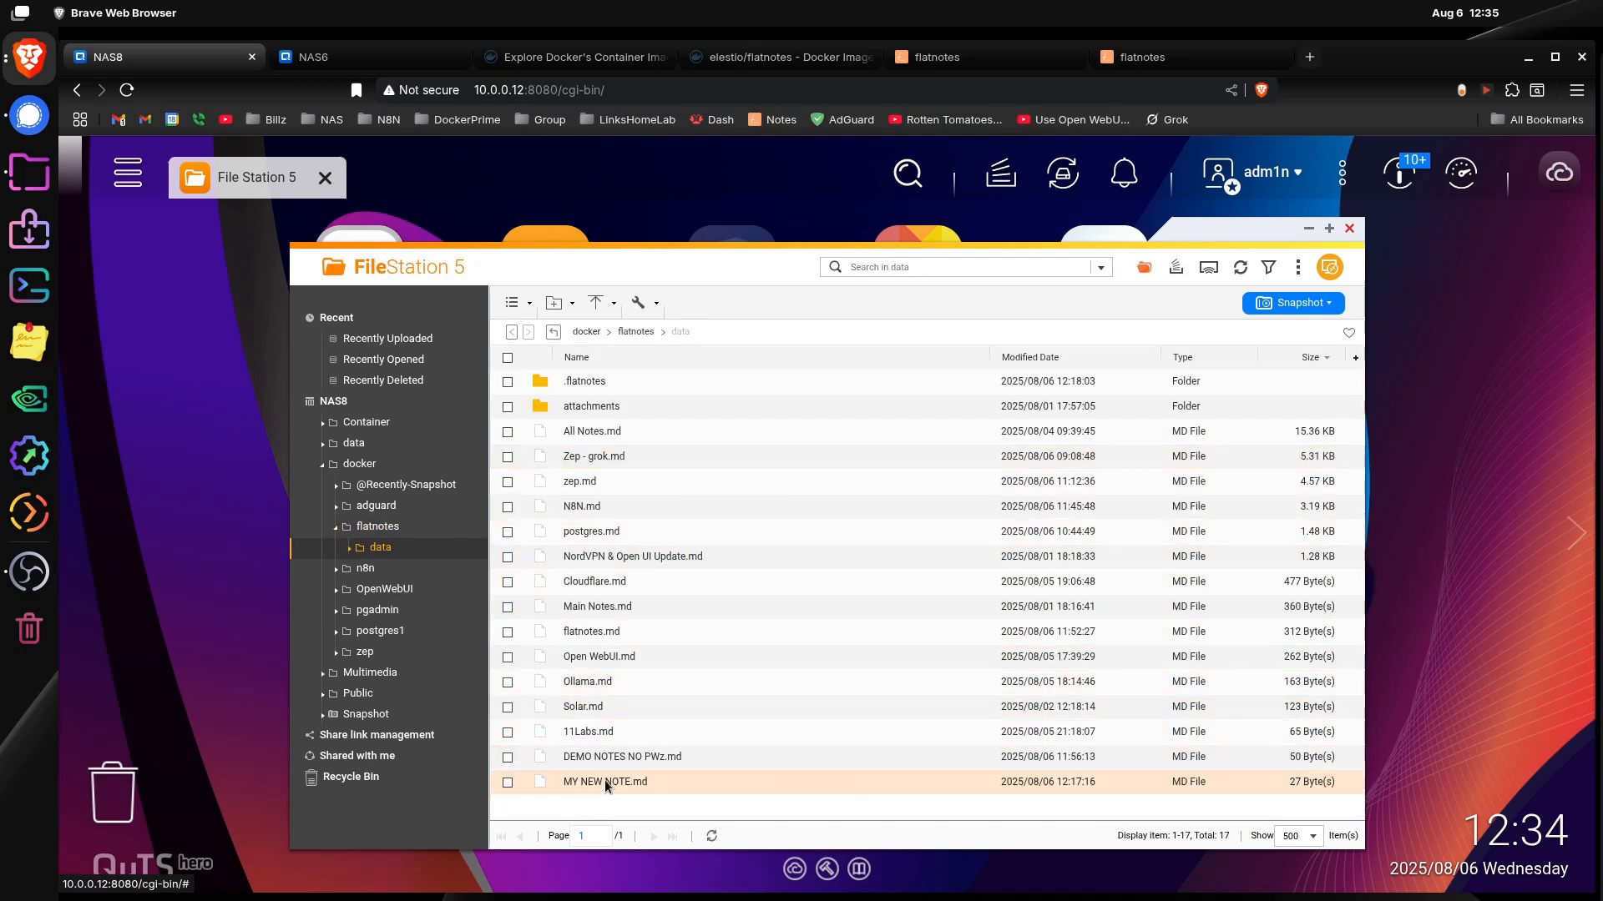
Step: View "DEMO NOTES NO PWz.md" in Text Editor, close the editor, and return to the flatnotes instance at 10.0.0.225:8080
double_click(603, 758)
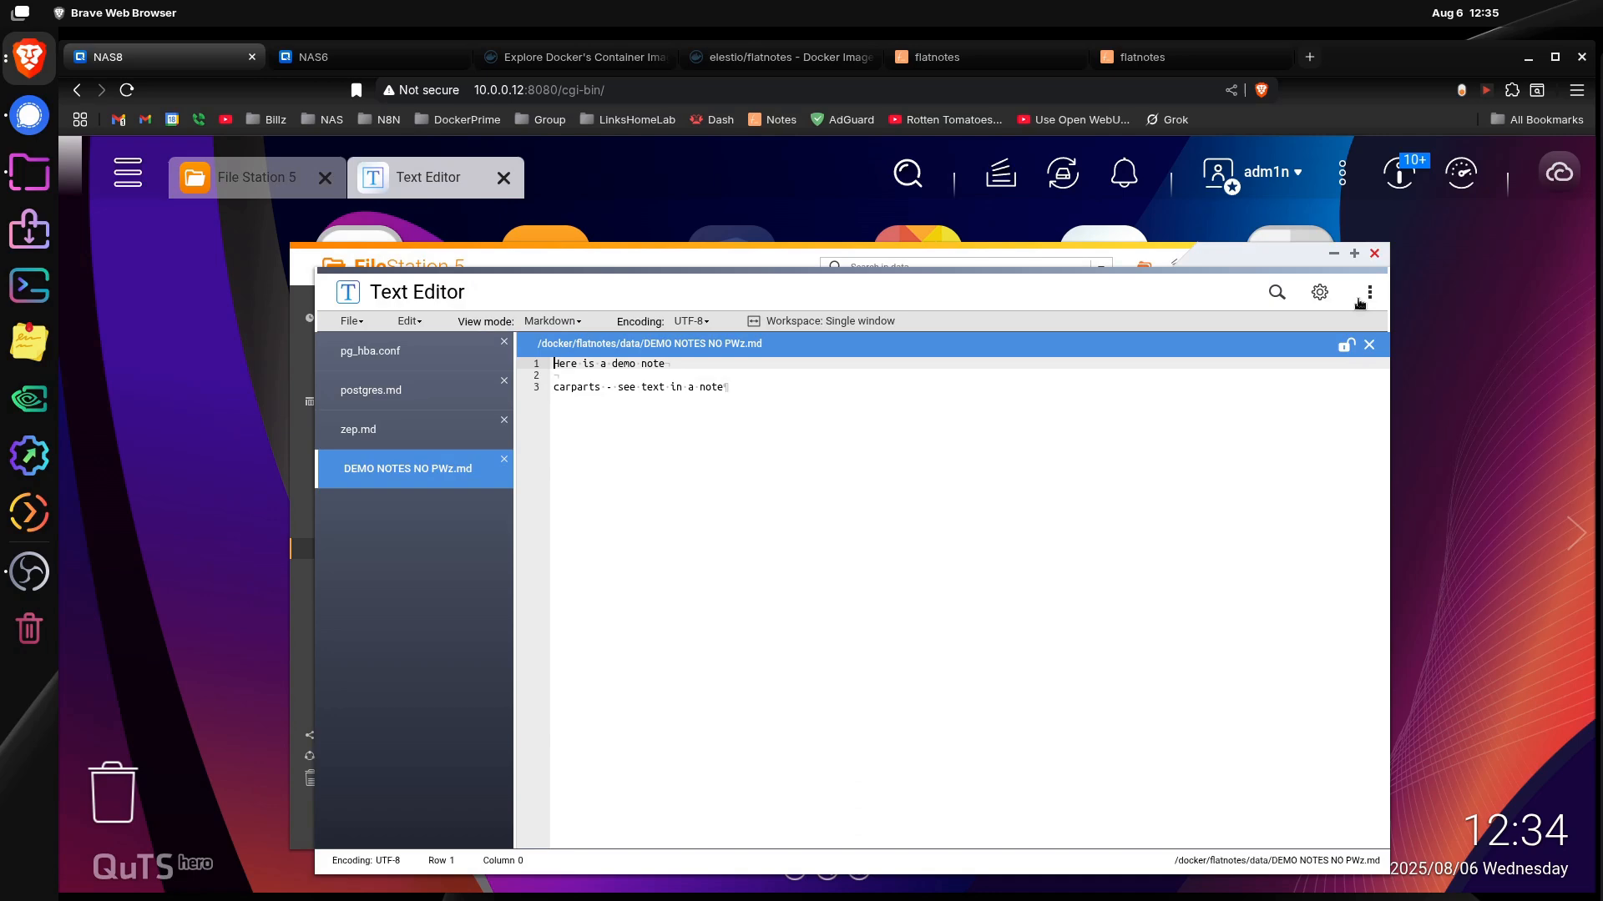
left_click(1375, 254)
left_click(1150, 51)
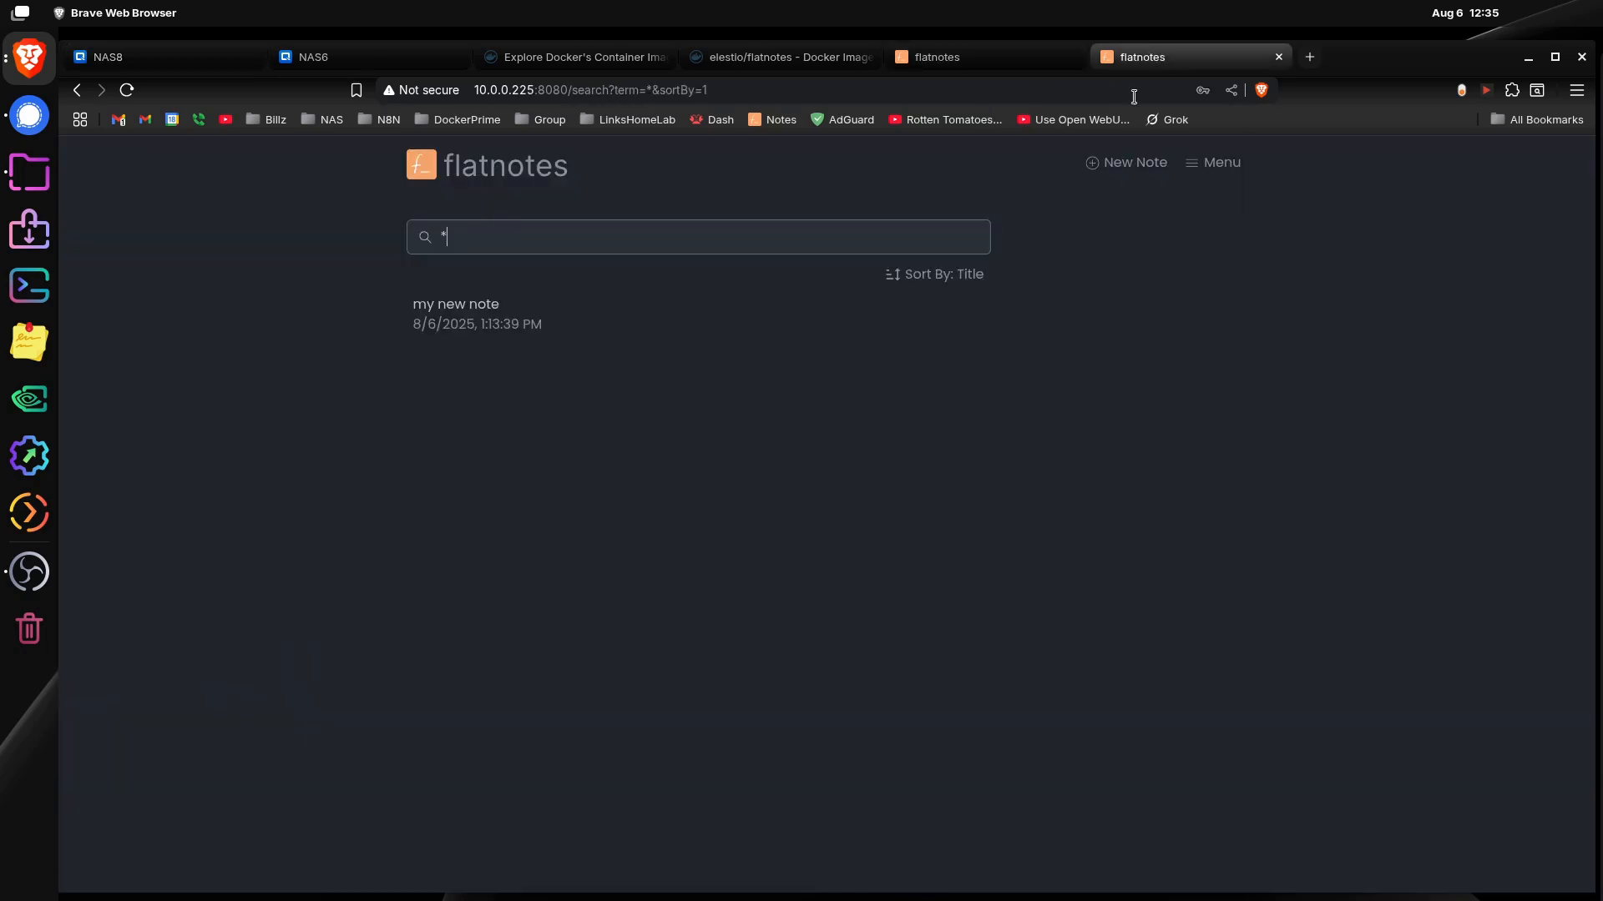